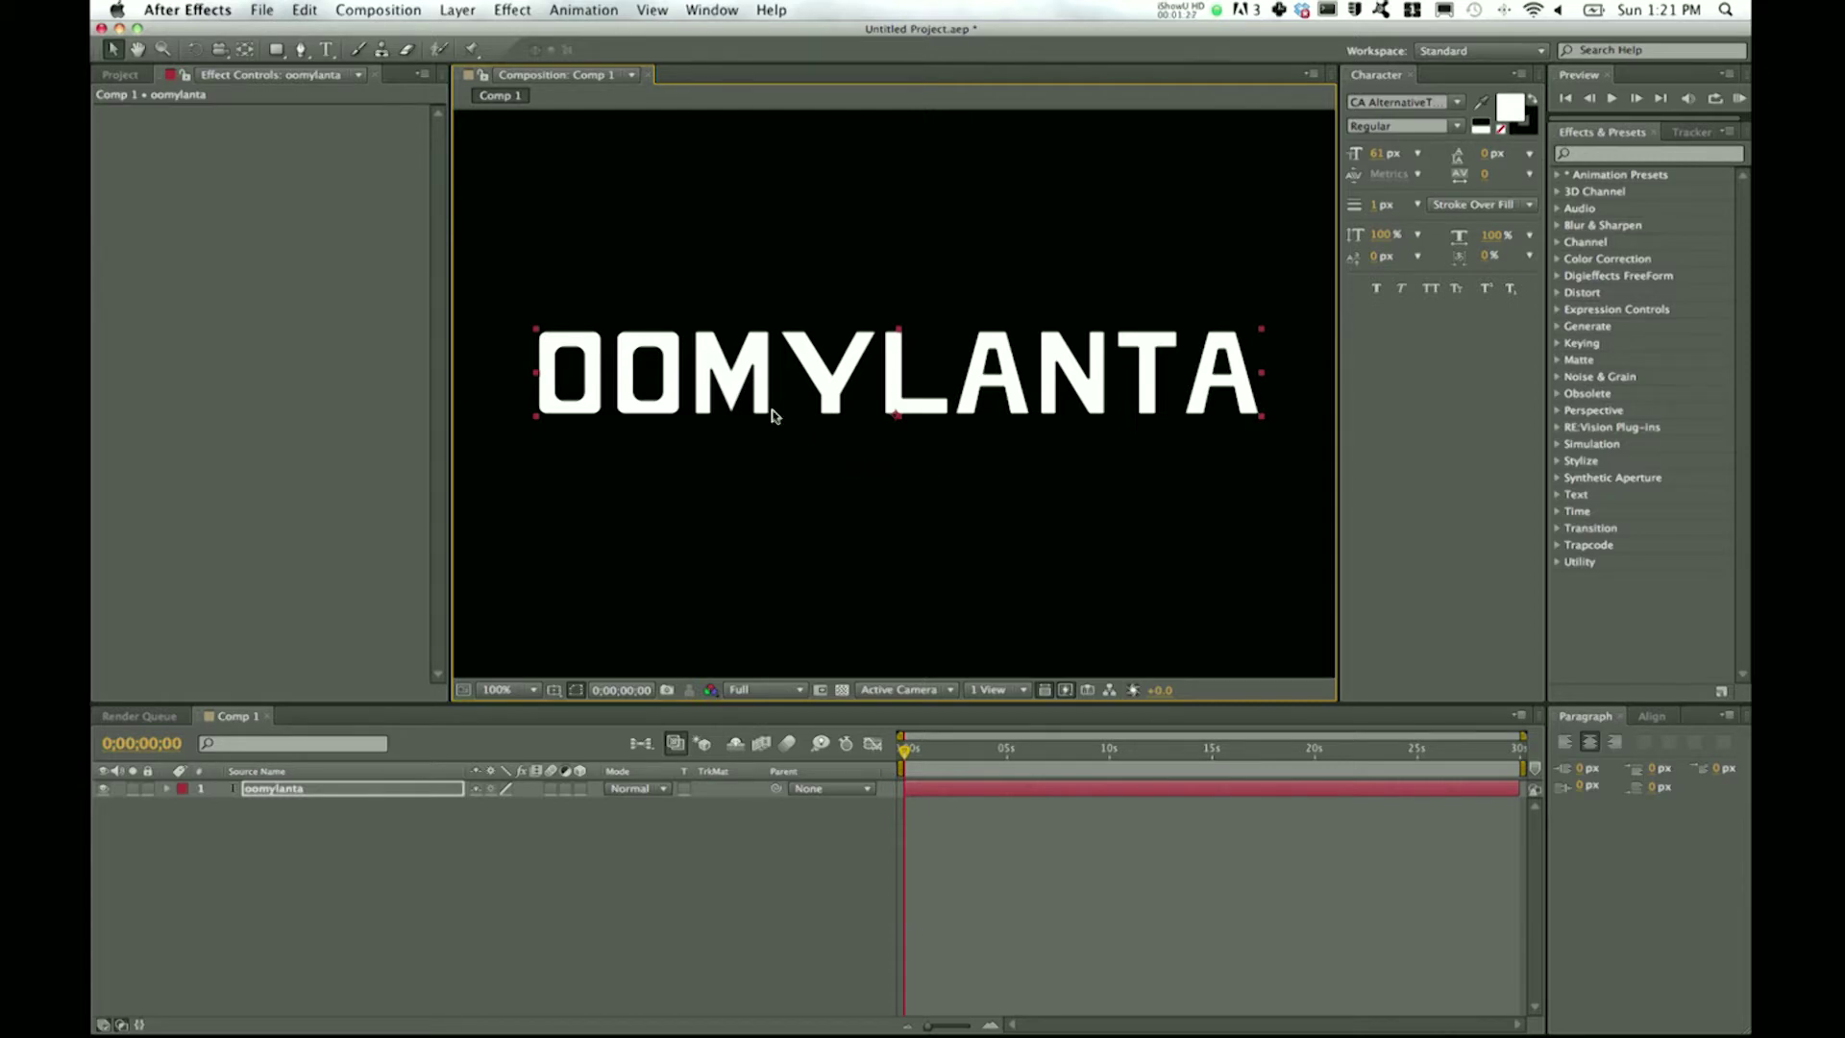
click(712, 11)
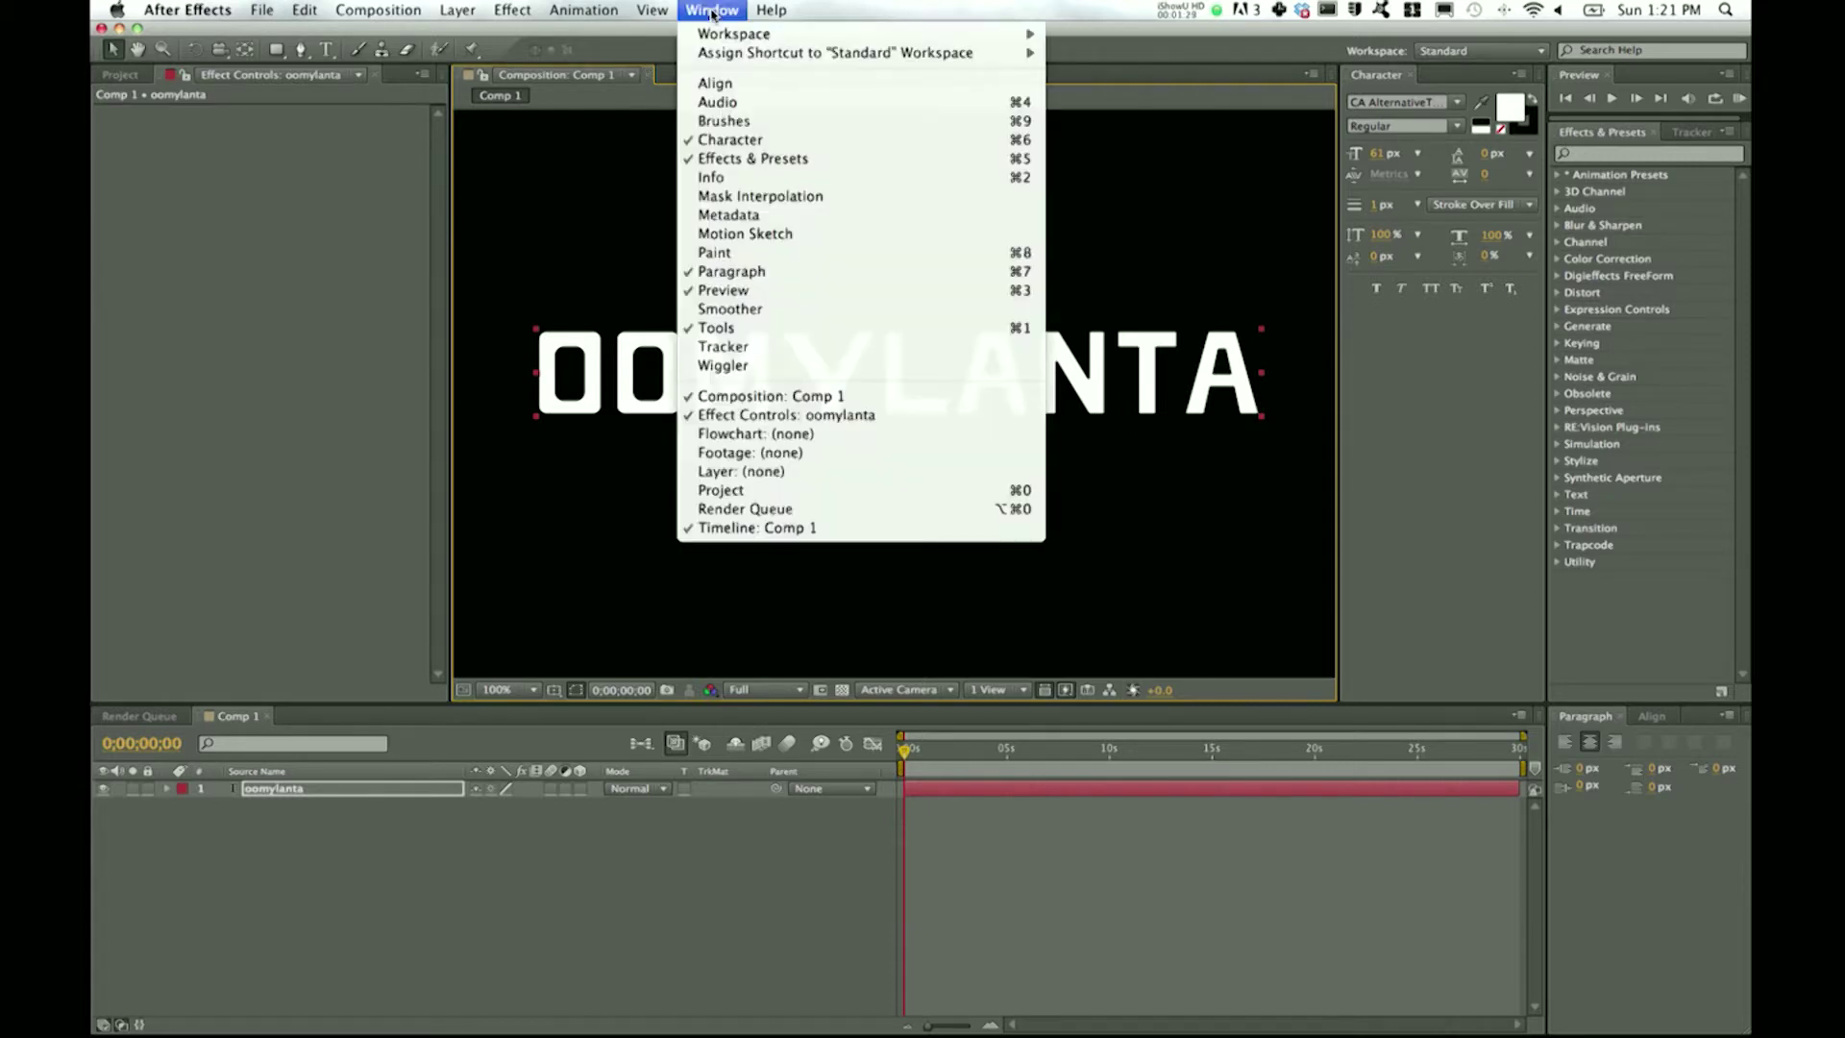
mouse_move(714, 38)
click(852, 160)
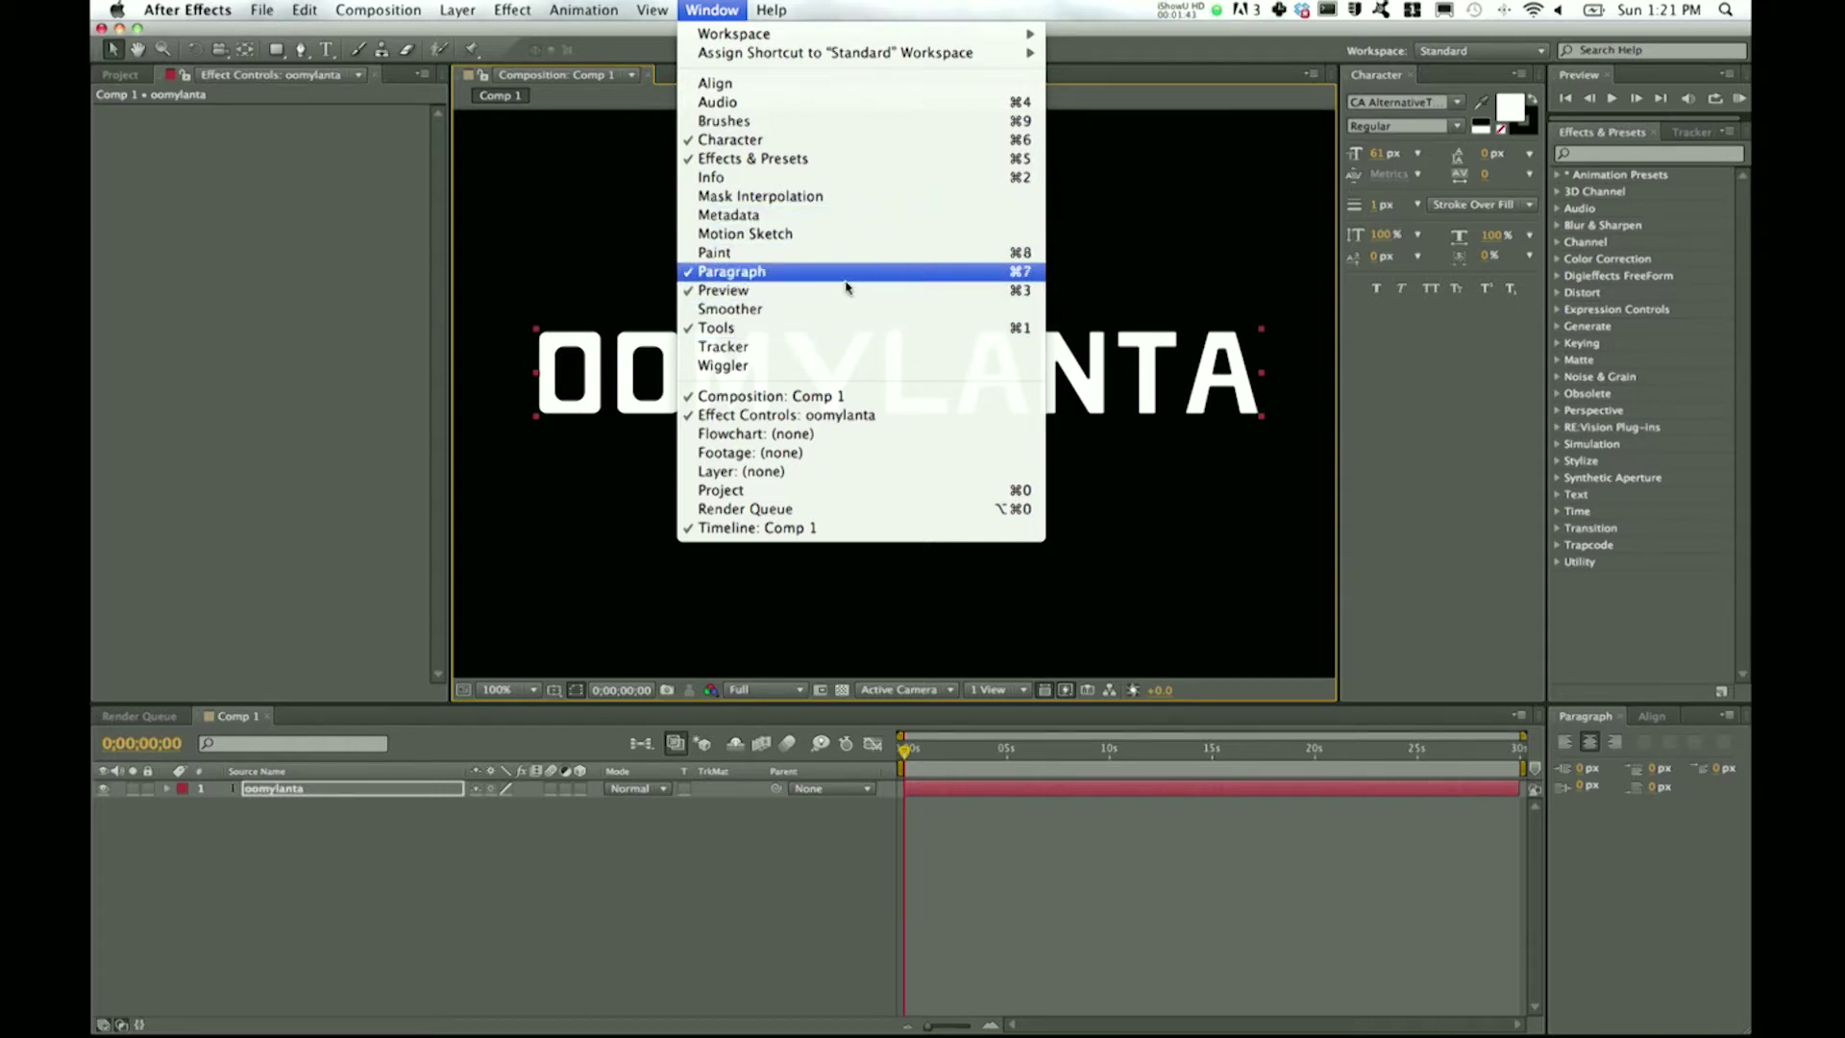
click(1658, 839)
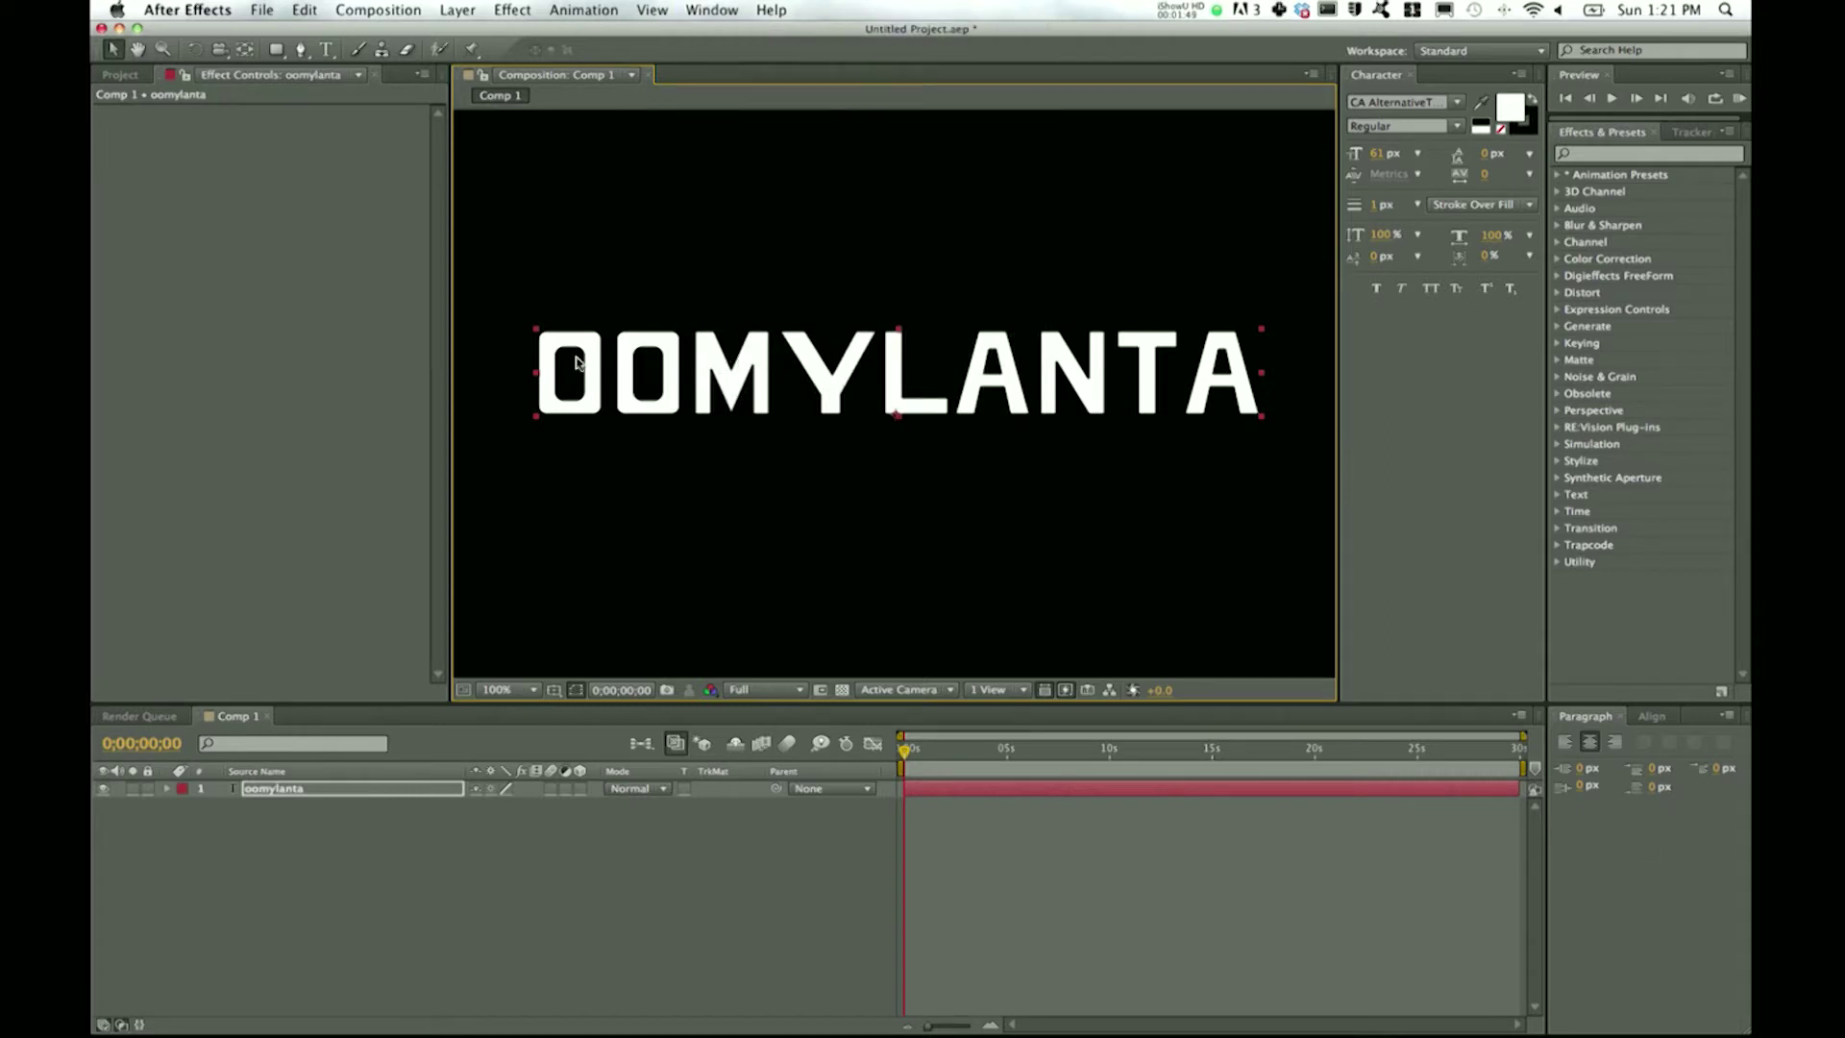
click(324, 50)
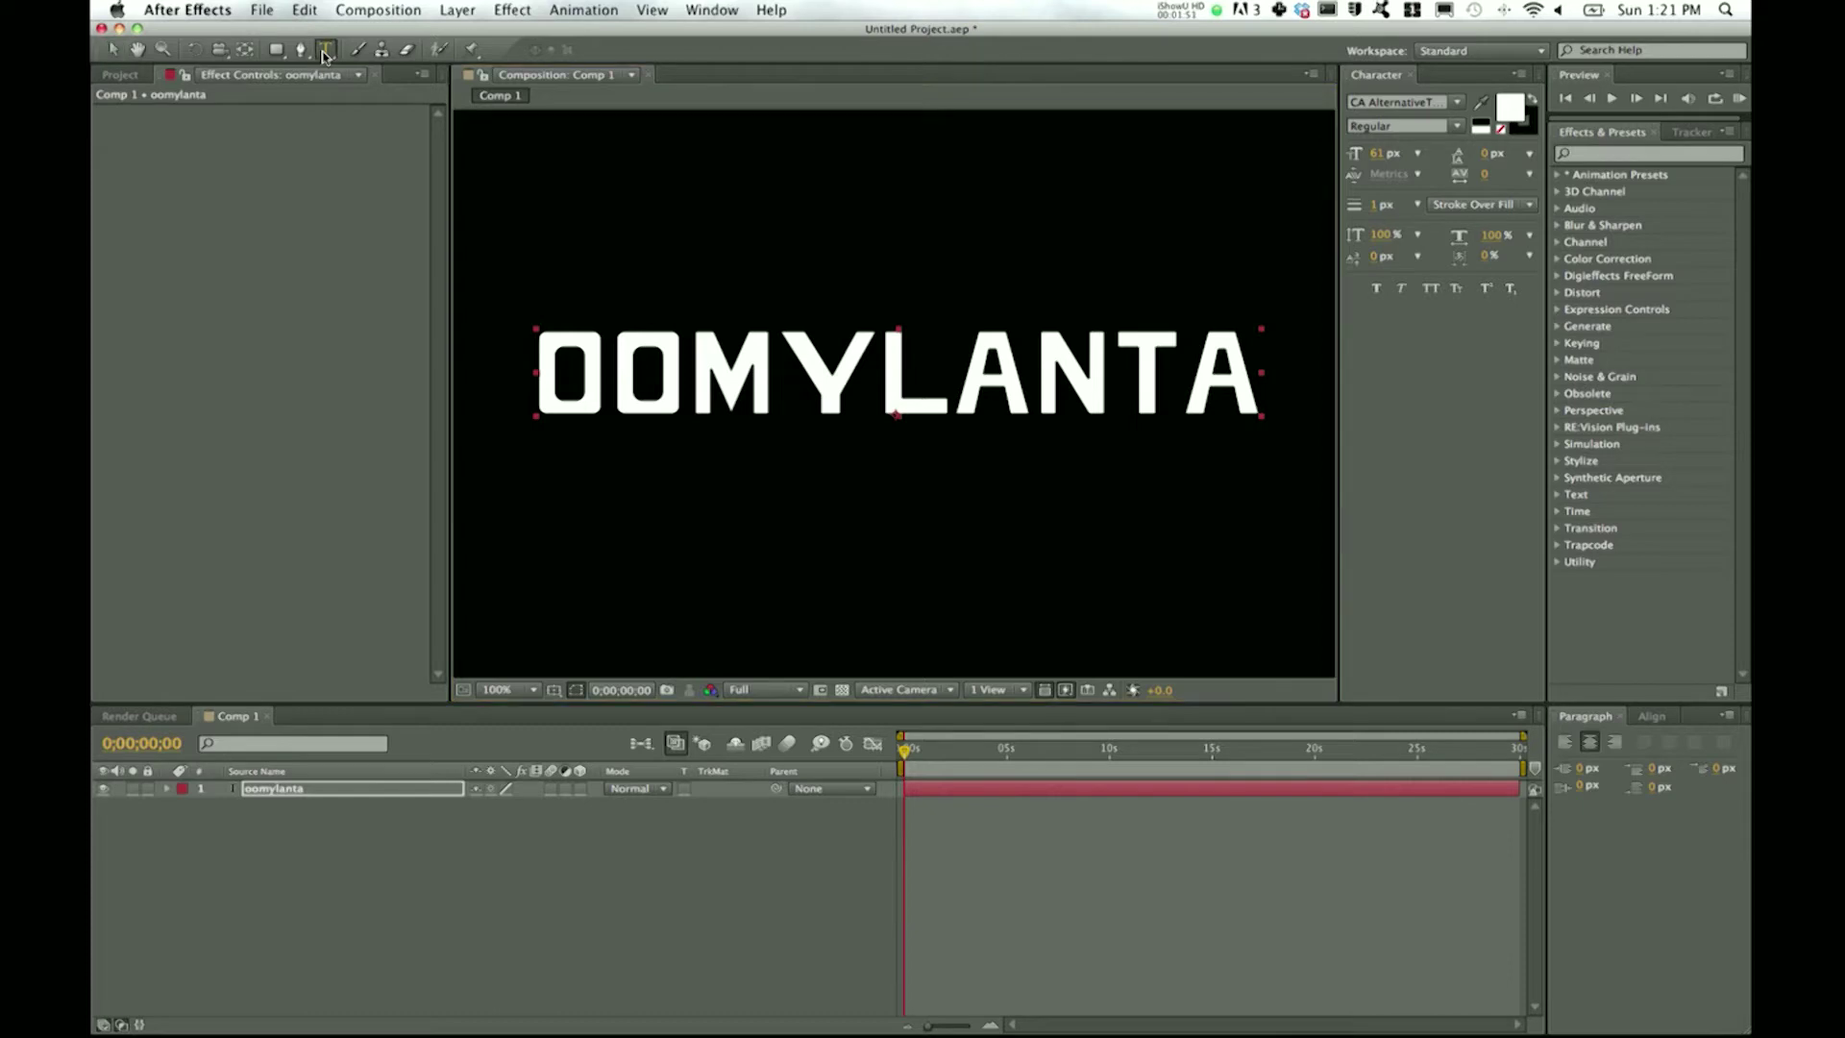
drag(325, 55, 442, 50)
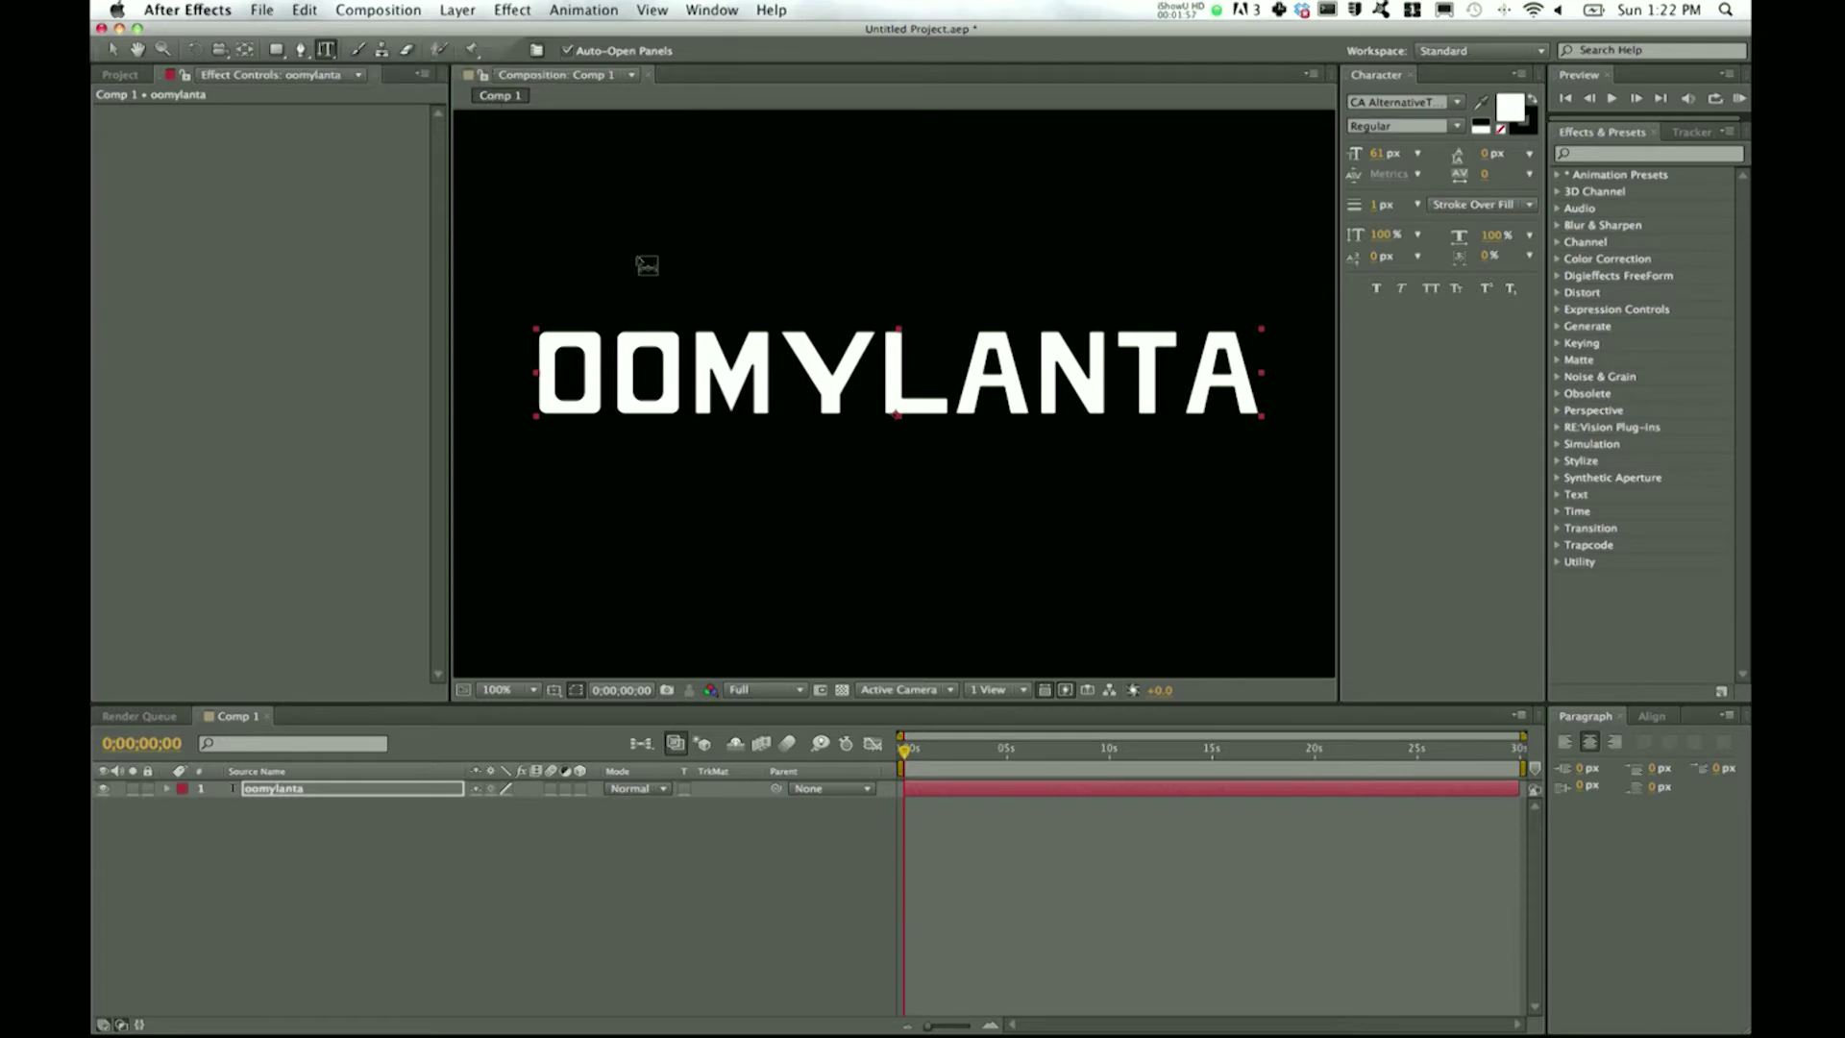
click(661, 166)
text(JOHN)
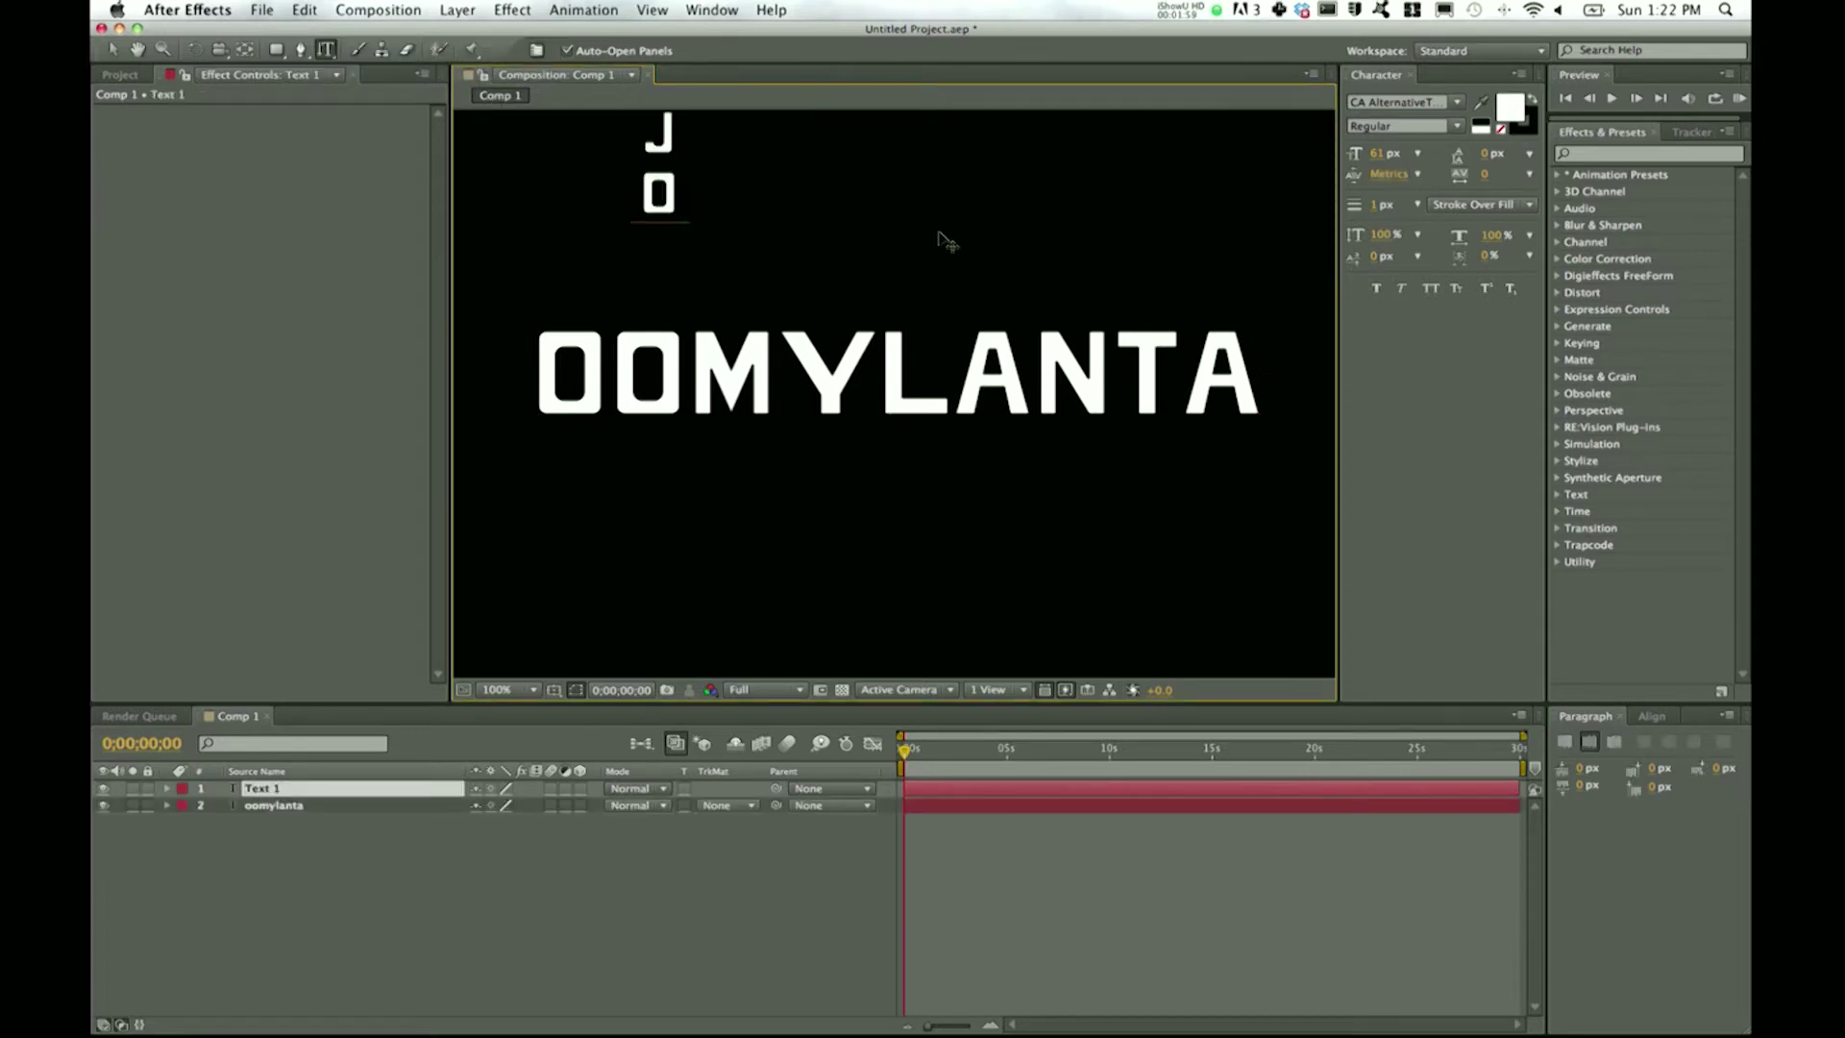
click(113, 49)
drag(682, 256, 500, 386)
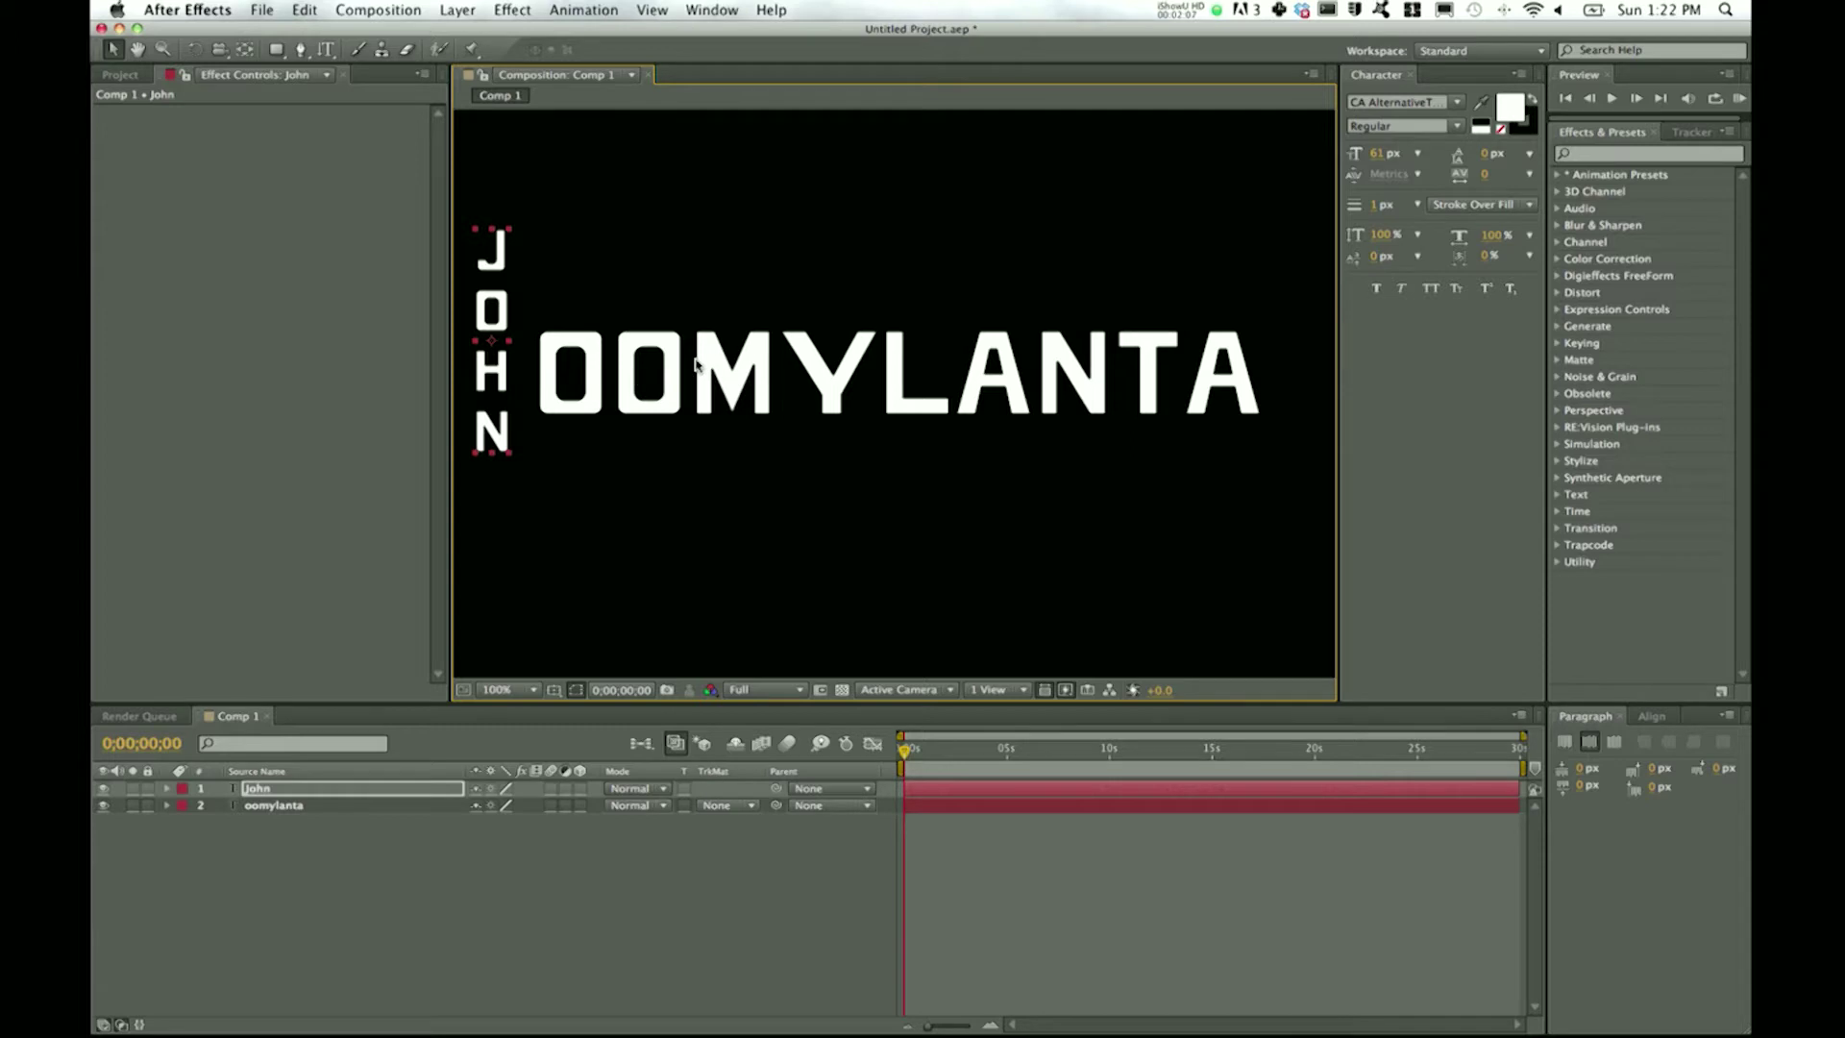
key(Delete)
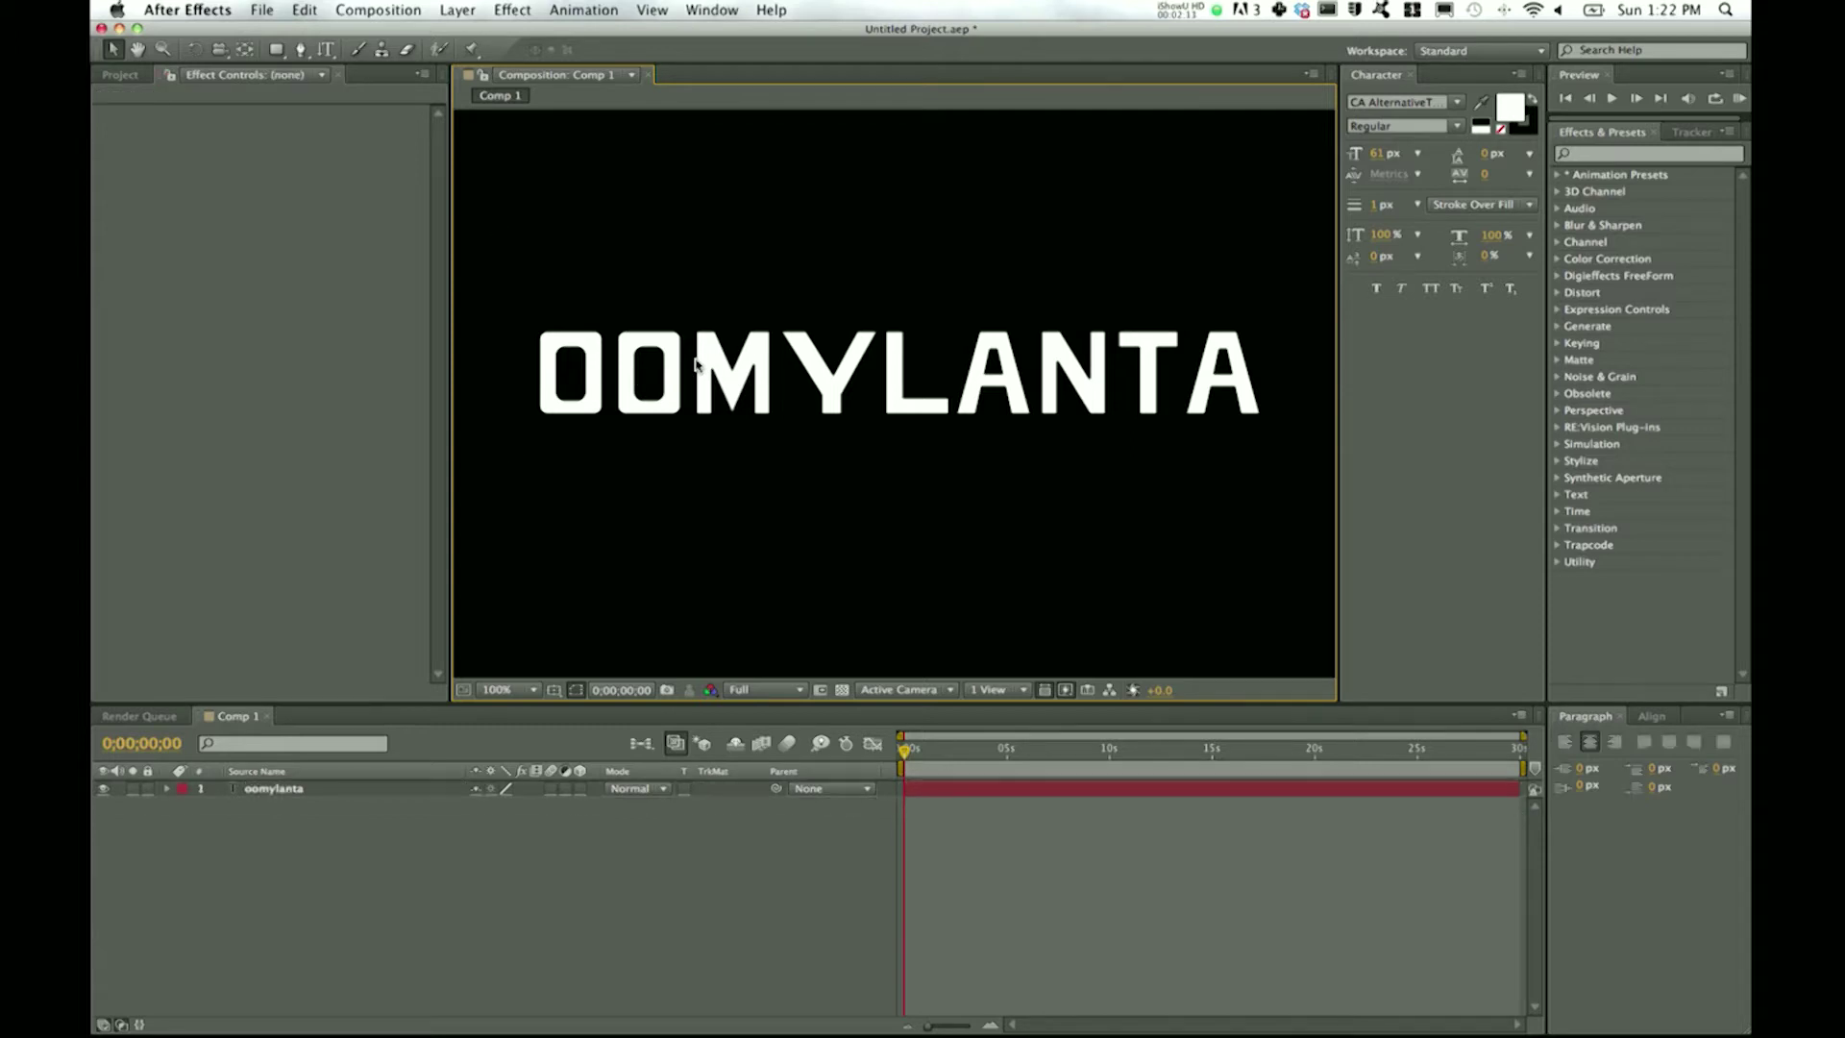
- Select the oomylanta layer and set its text fill colour to dark red A60000
click(700, 372)
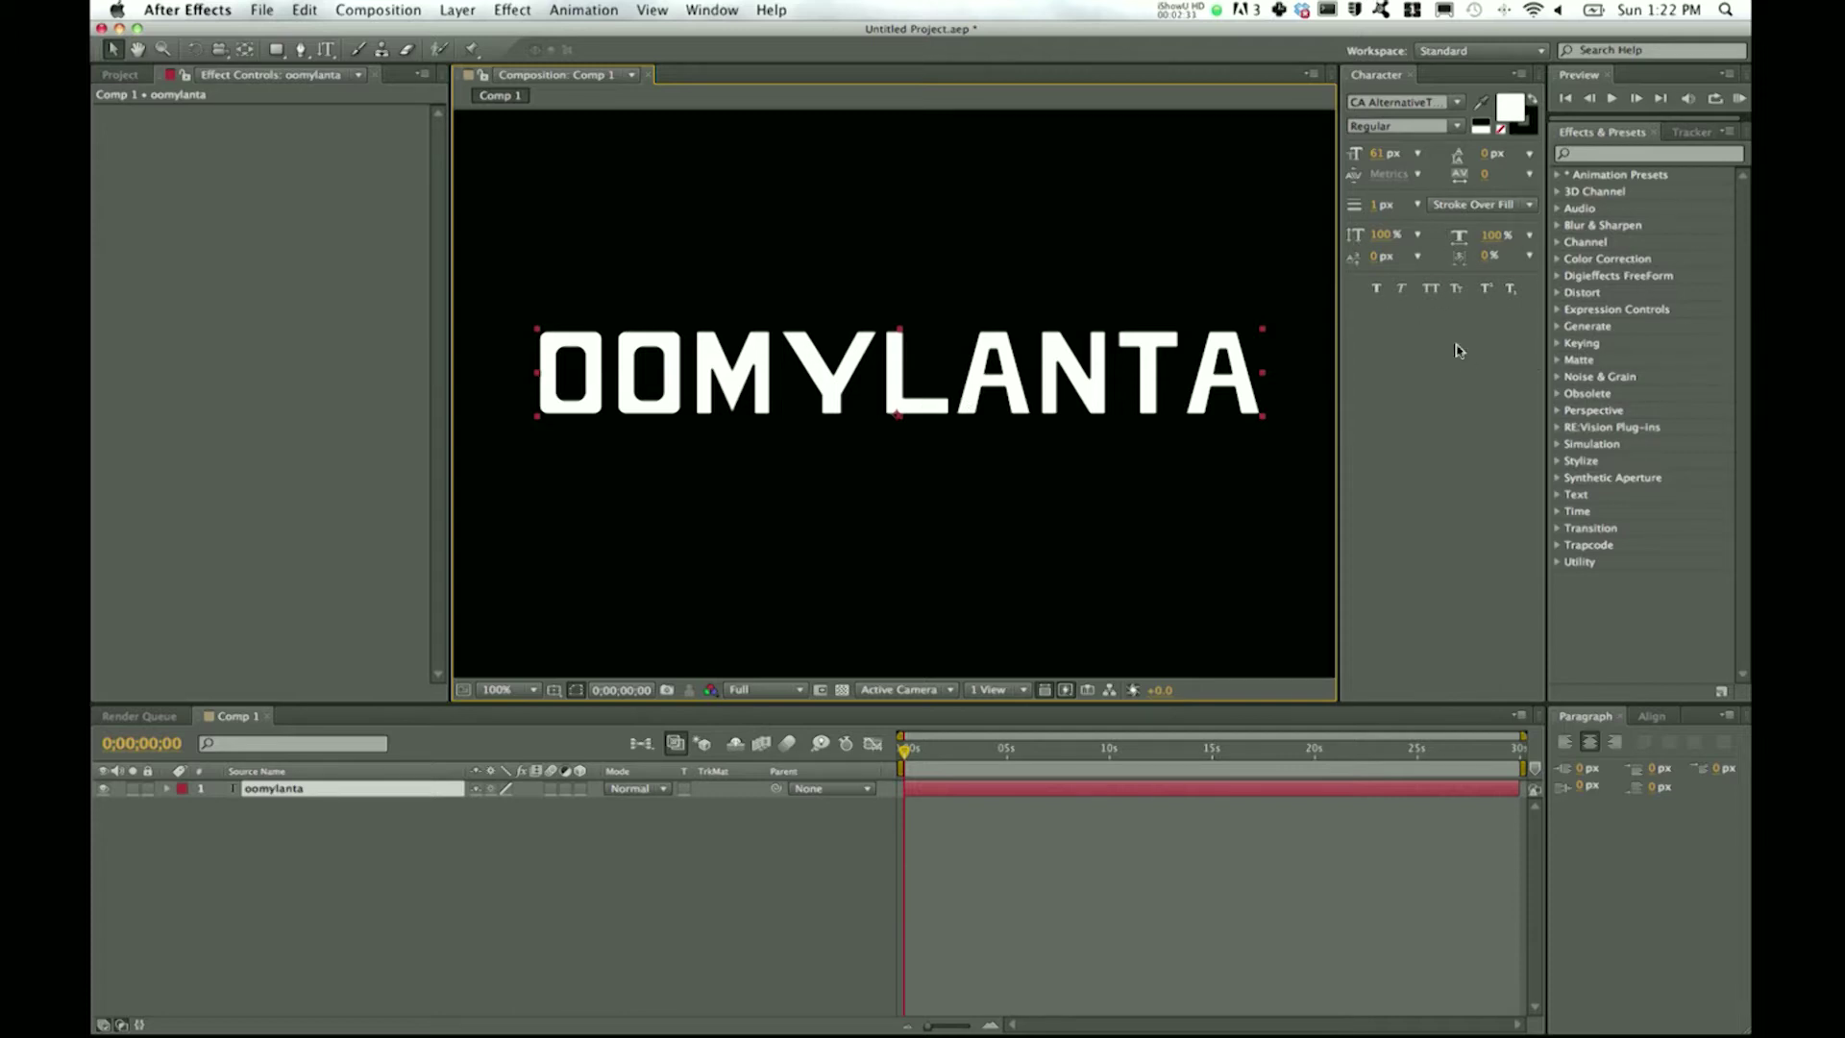
click(1508, 110)
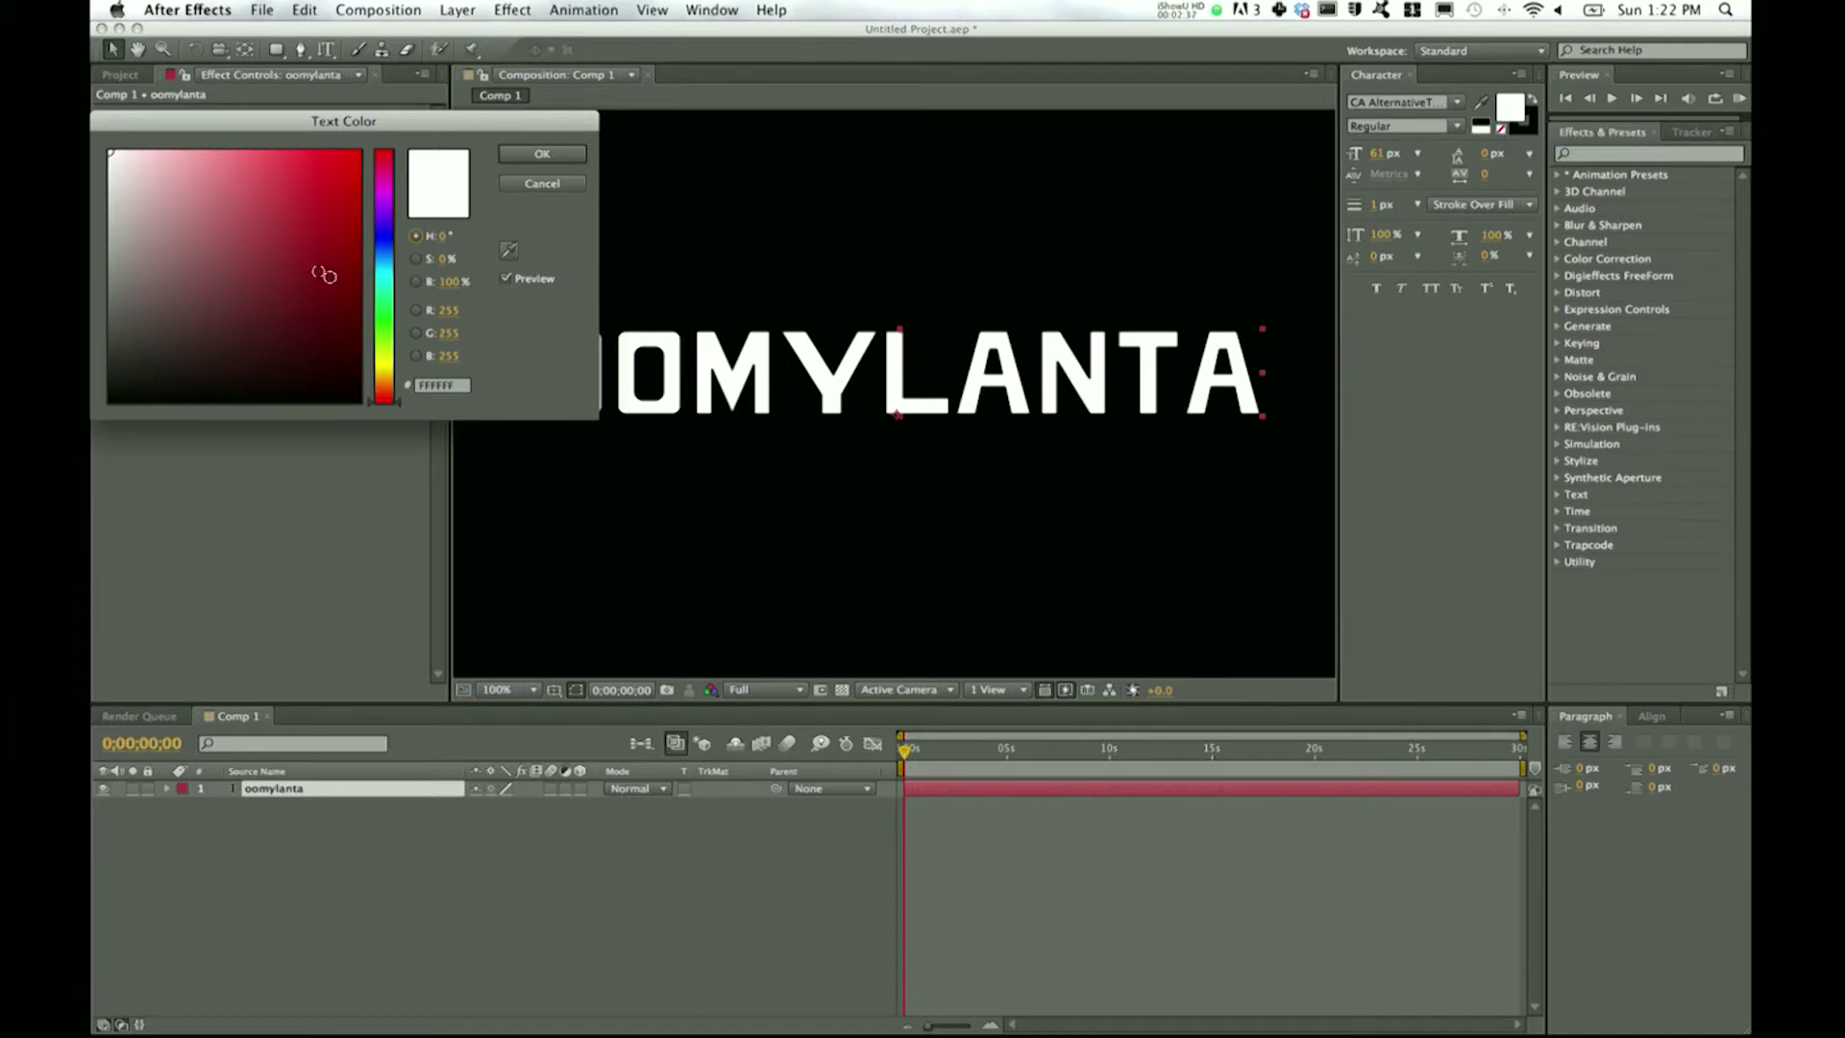
click(357, 238)
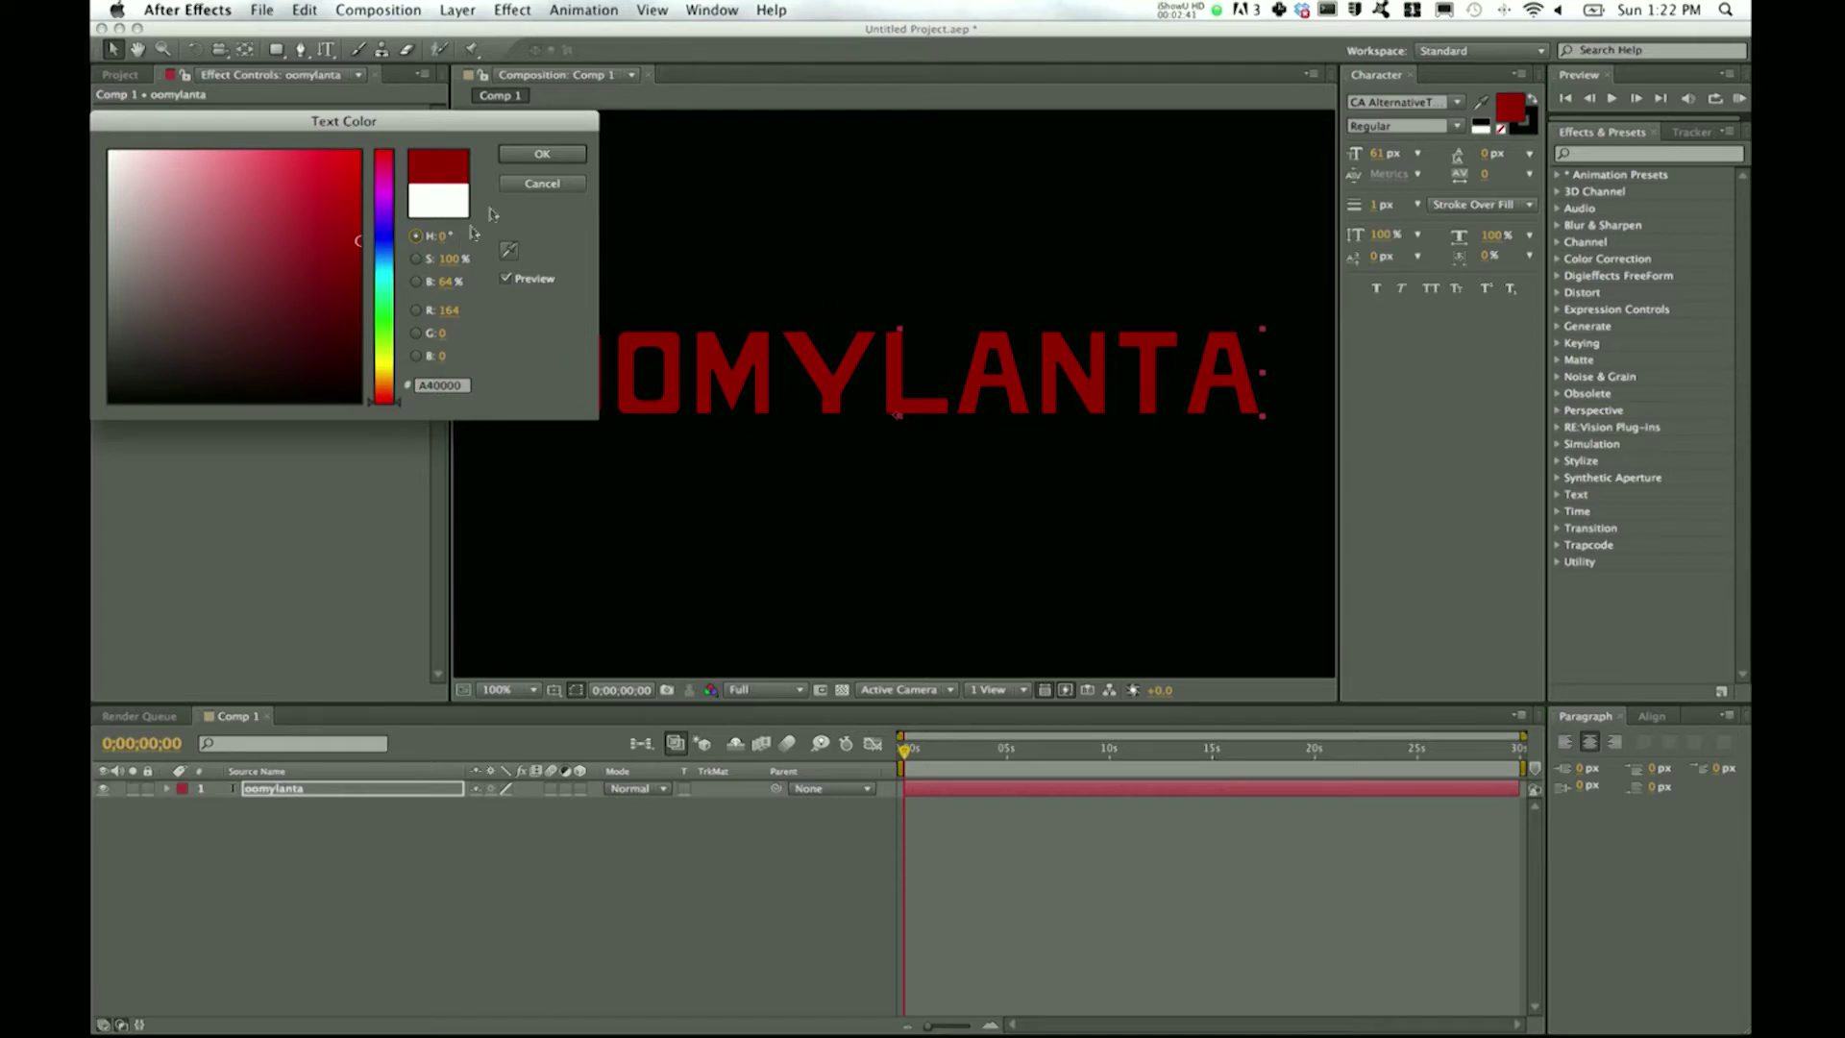
click(540, 154)
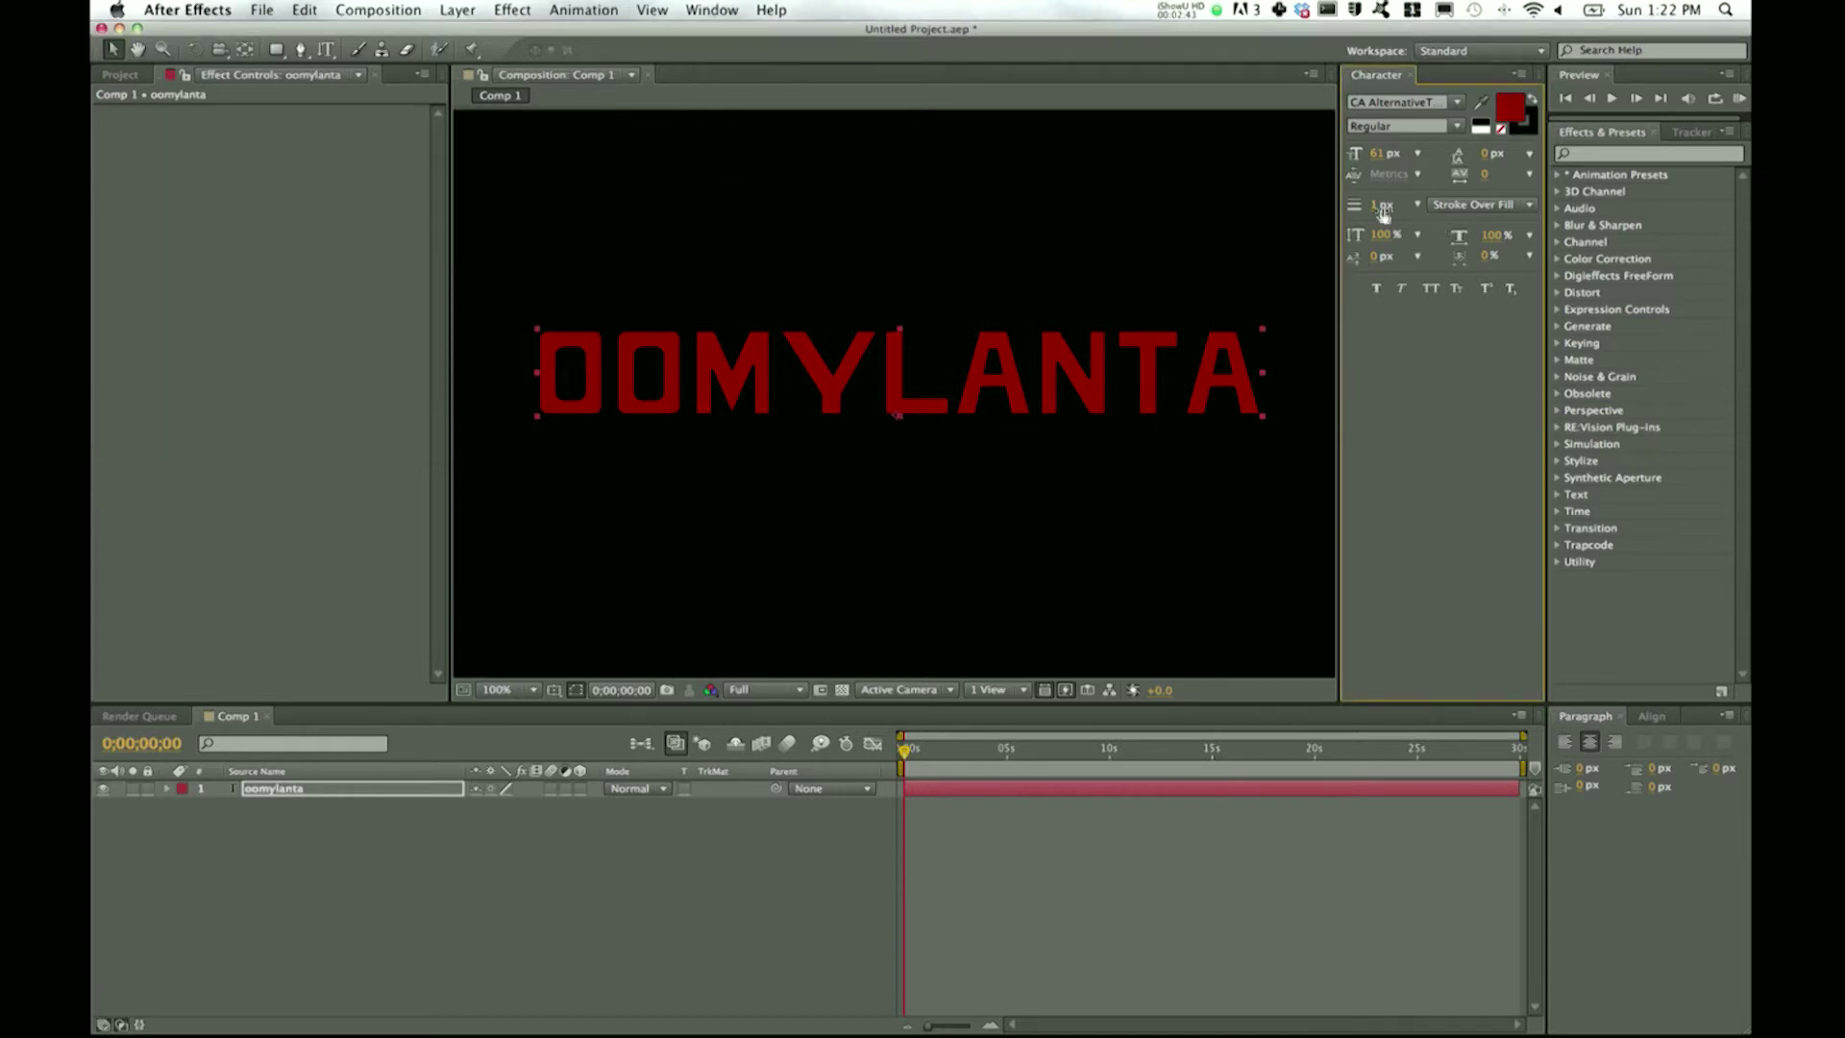
- Give the OOMYLANTA letters a white stroke 2 px wide
drag(1375, 207, 1375, 213)
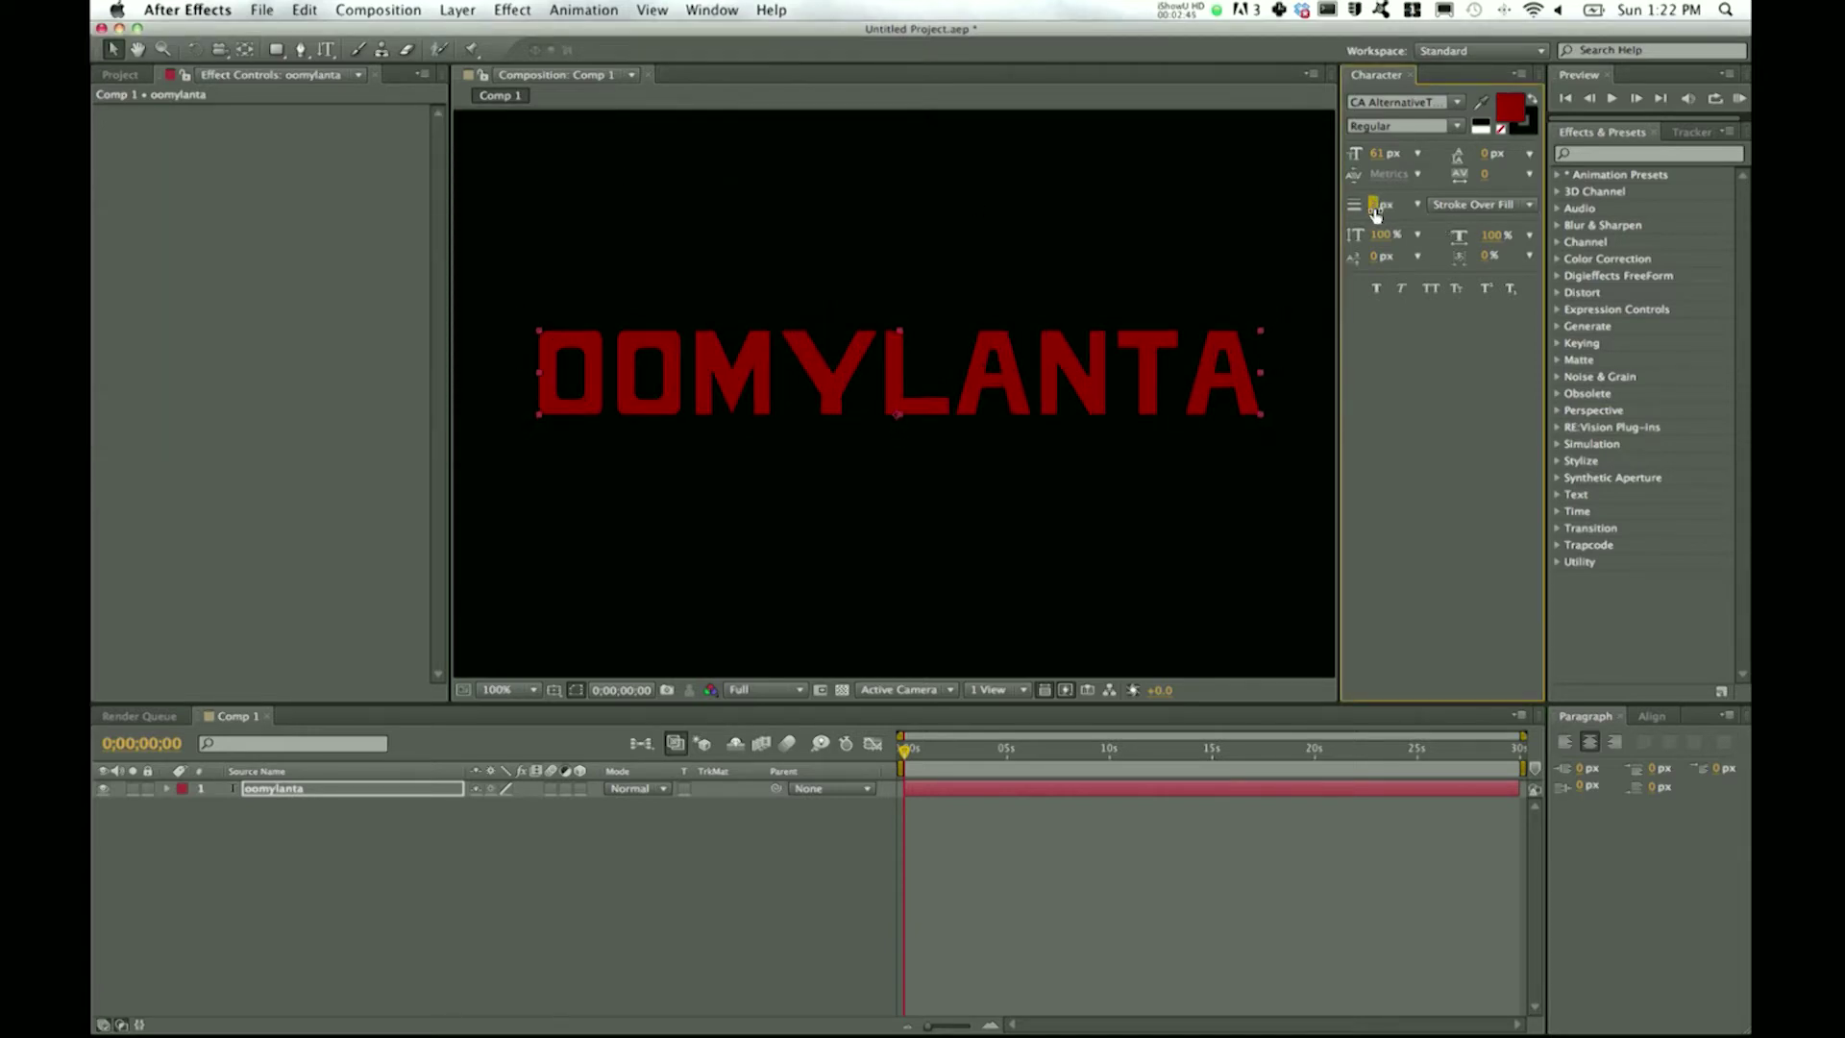
click(1522, 121)
click(1522, 121)
click(110, 152)
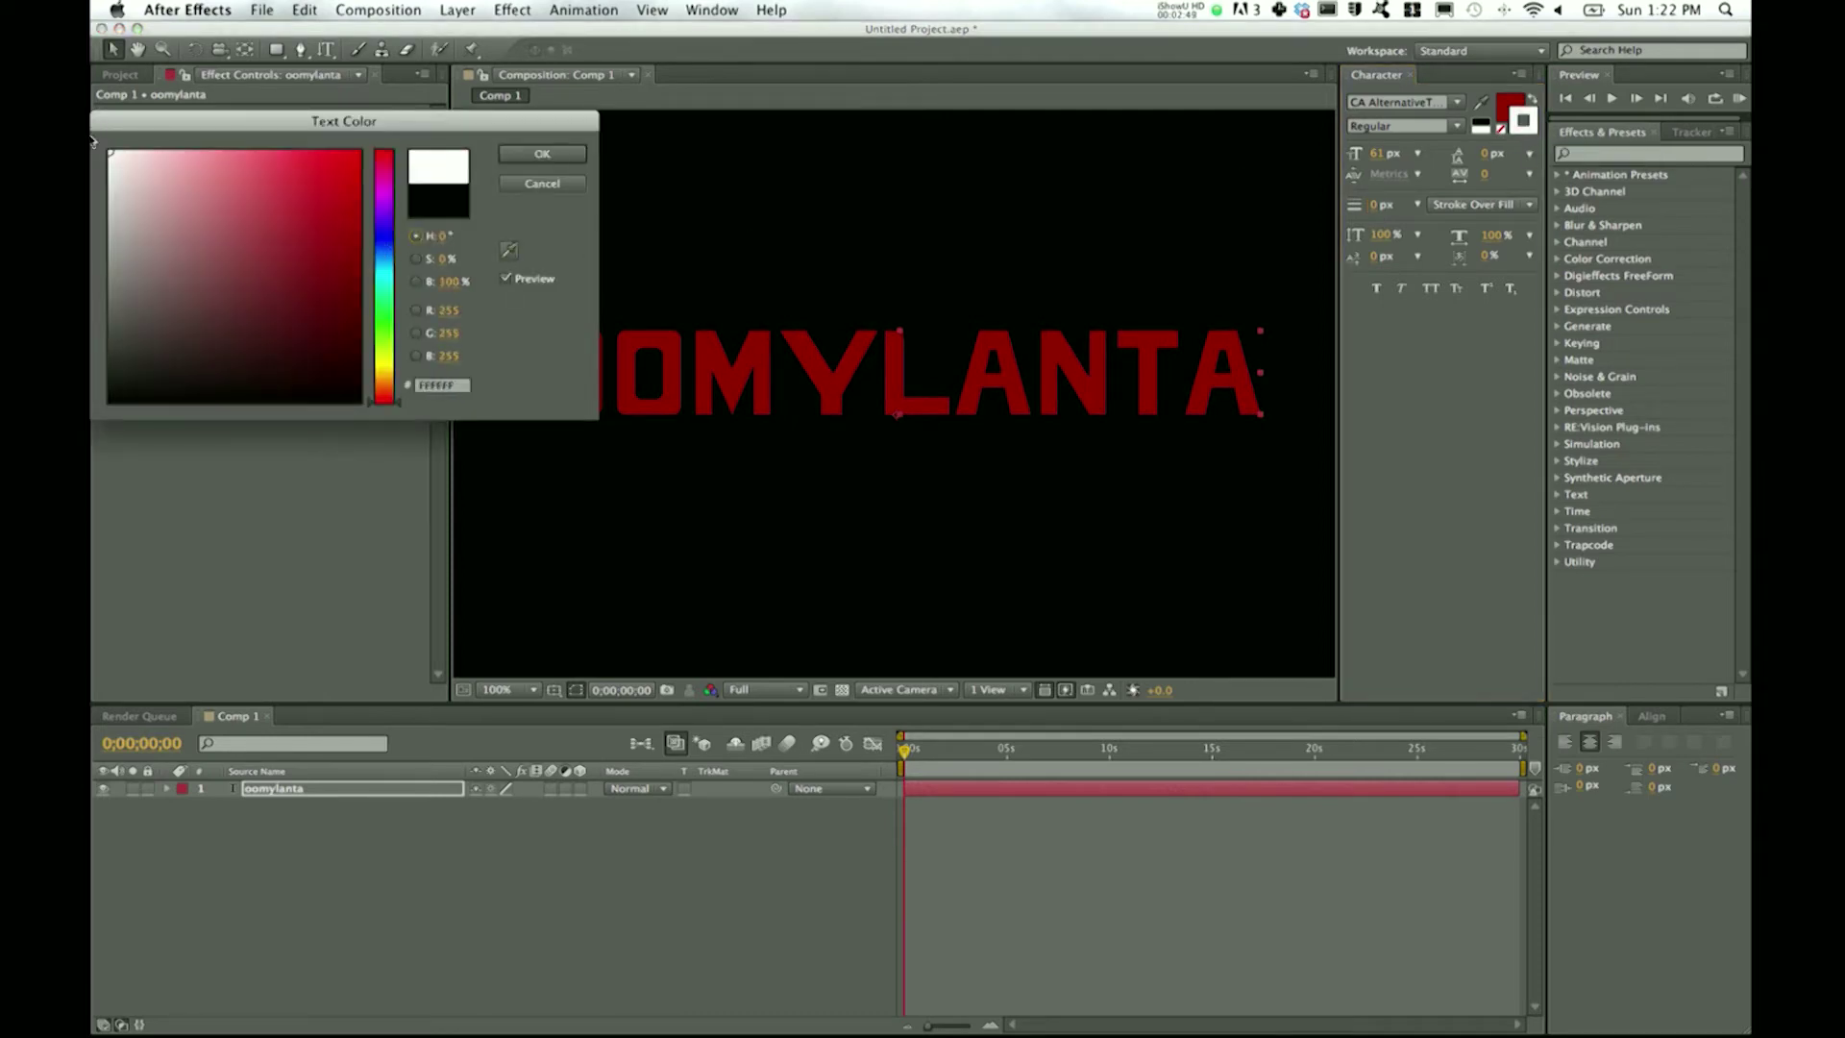
click(544, 155)
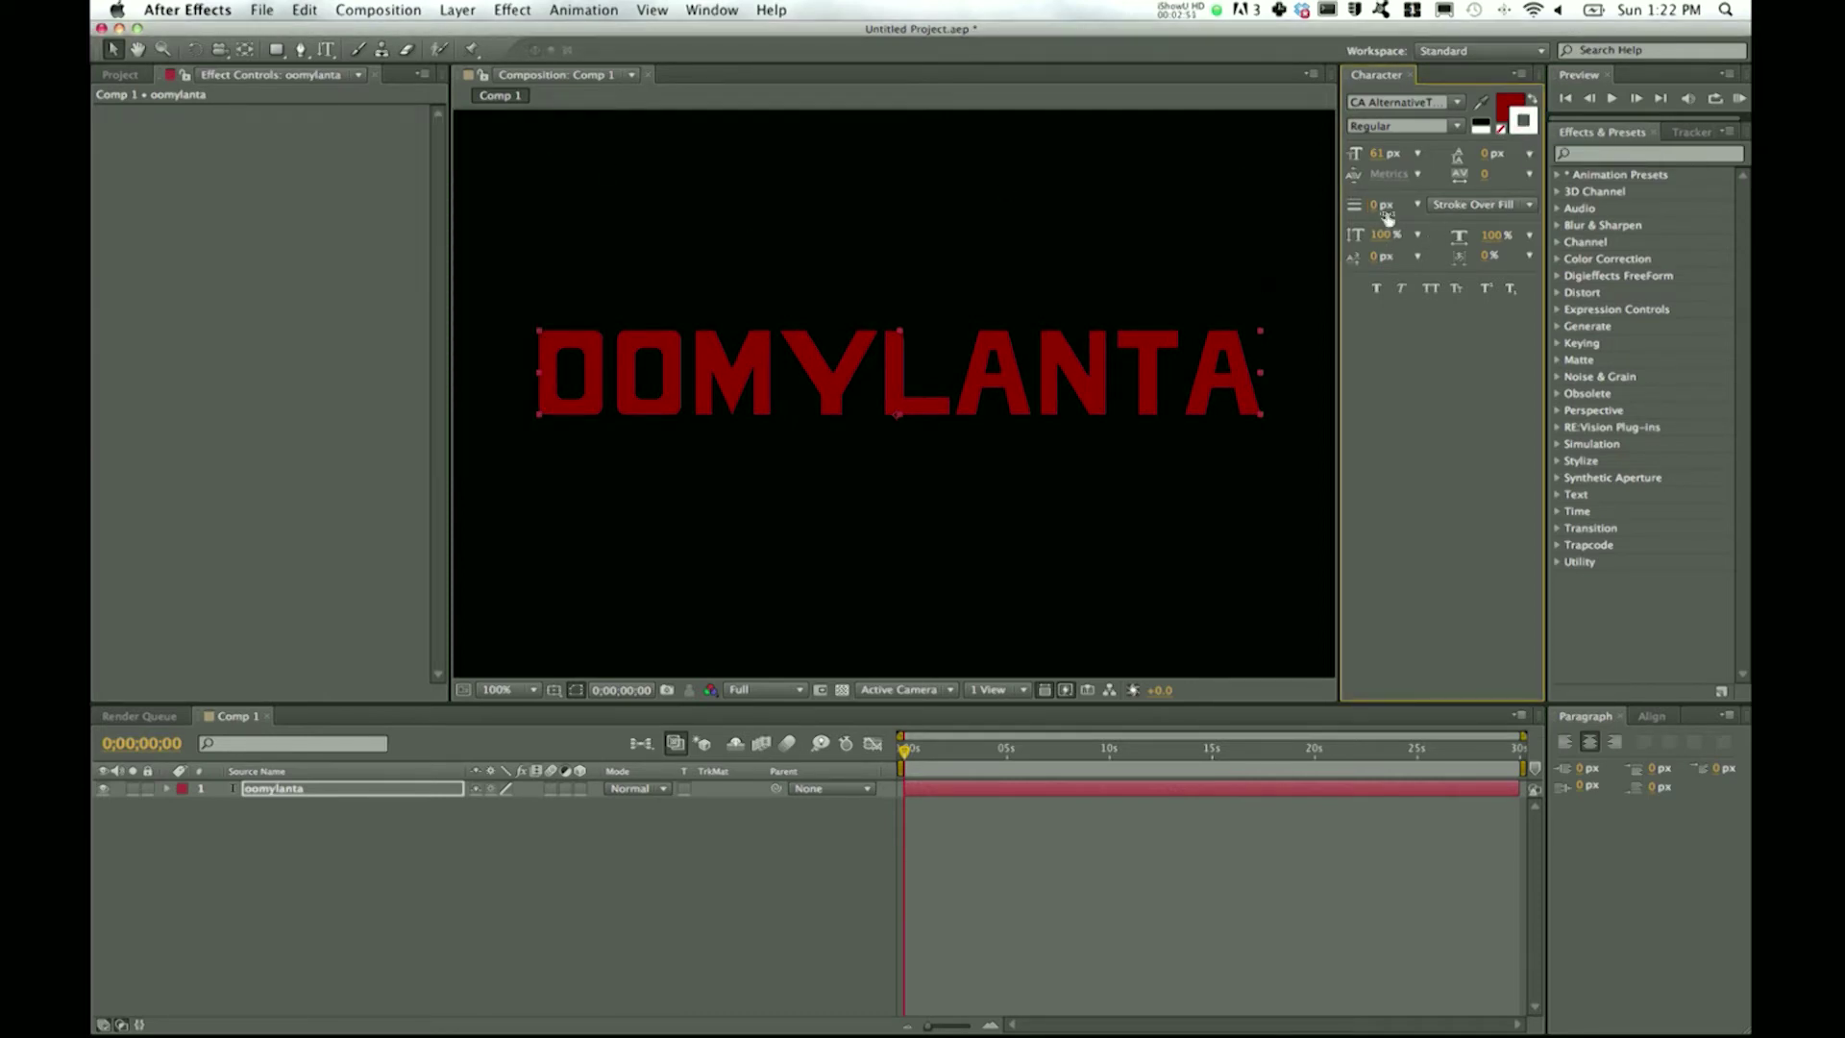
drag(1381, 211, 1383, 215)
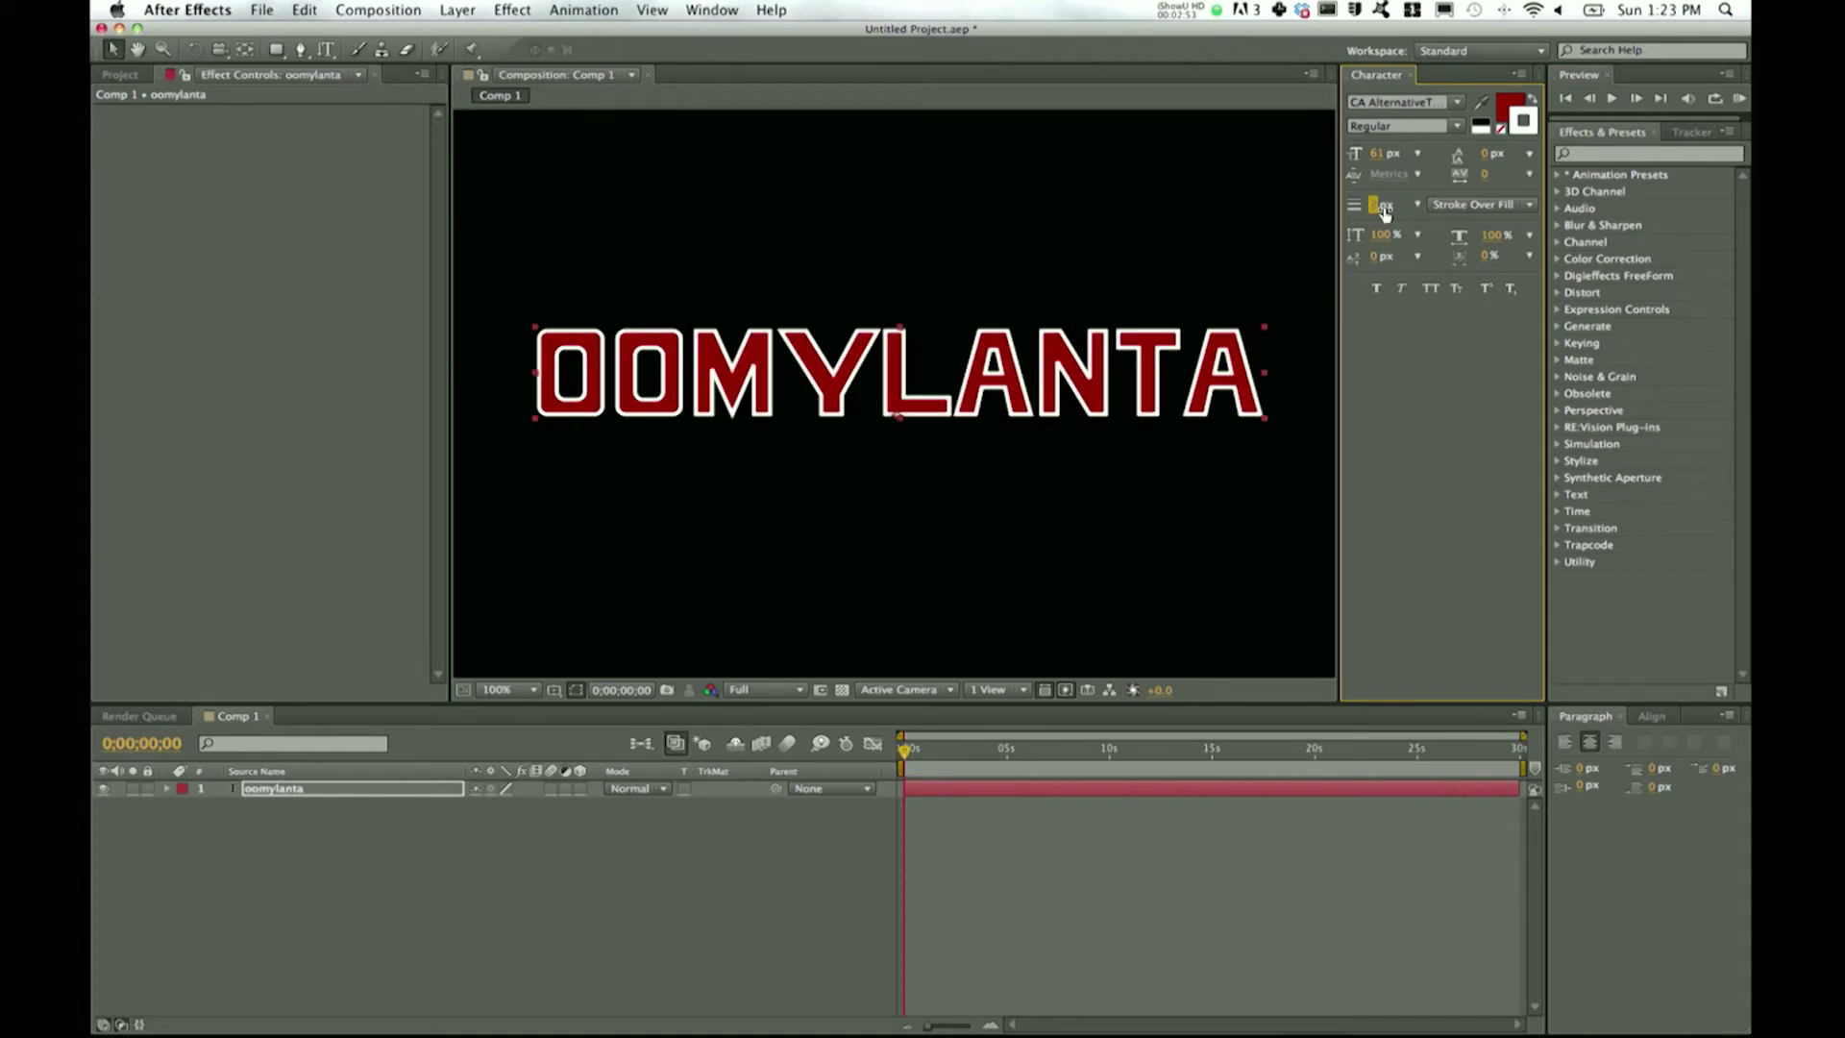
click(1140, 573)
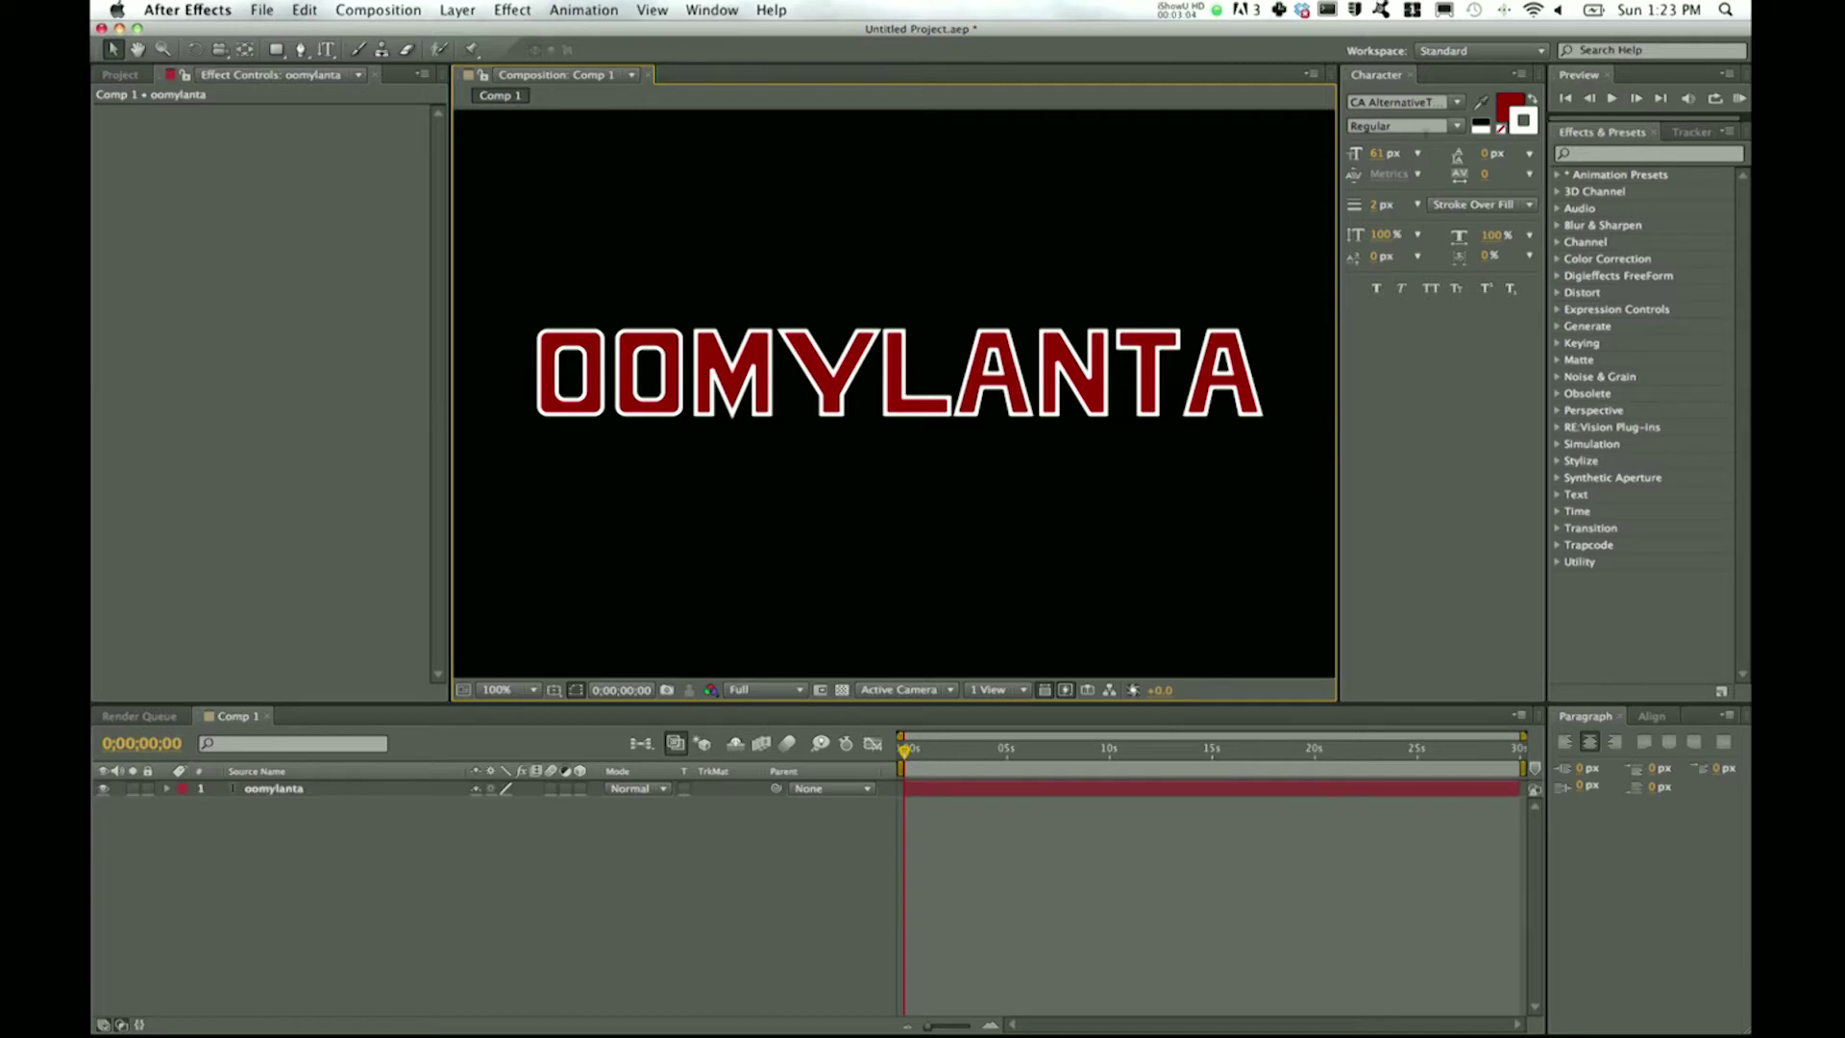
- Scrub the OOMYLANTA title's font size in the Character panel to 63 px
click(1377, 156)
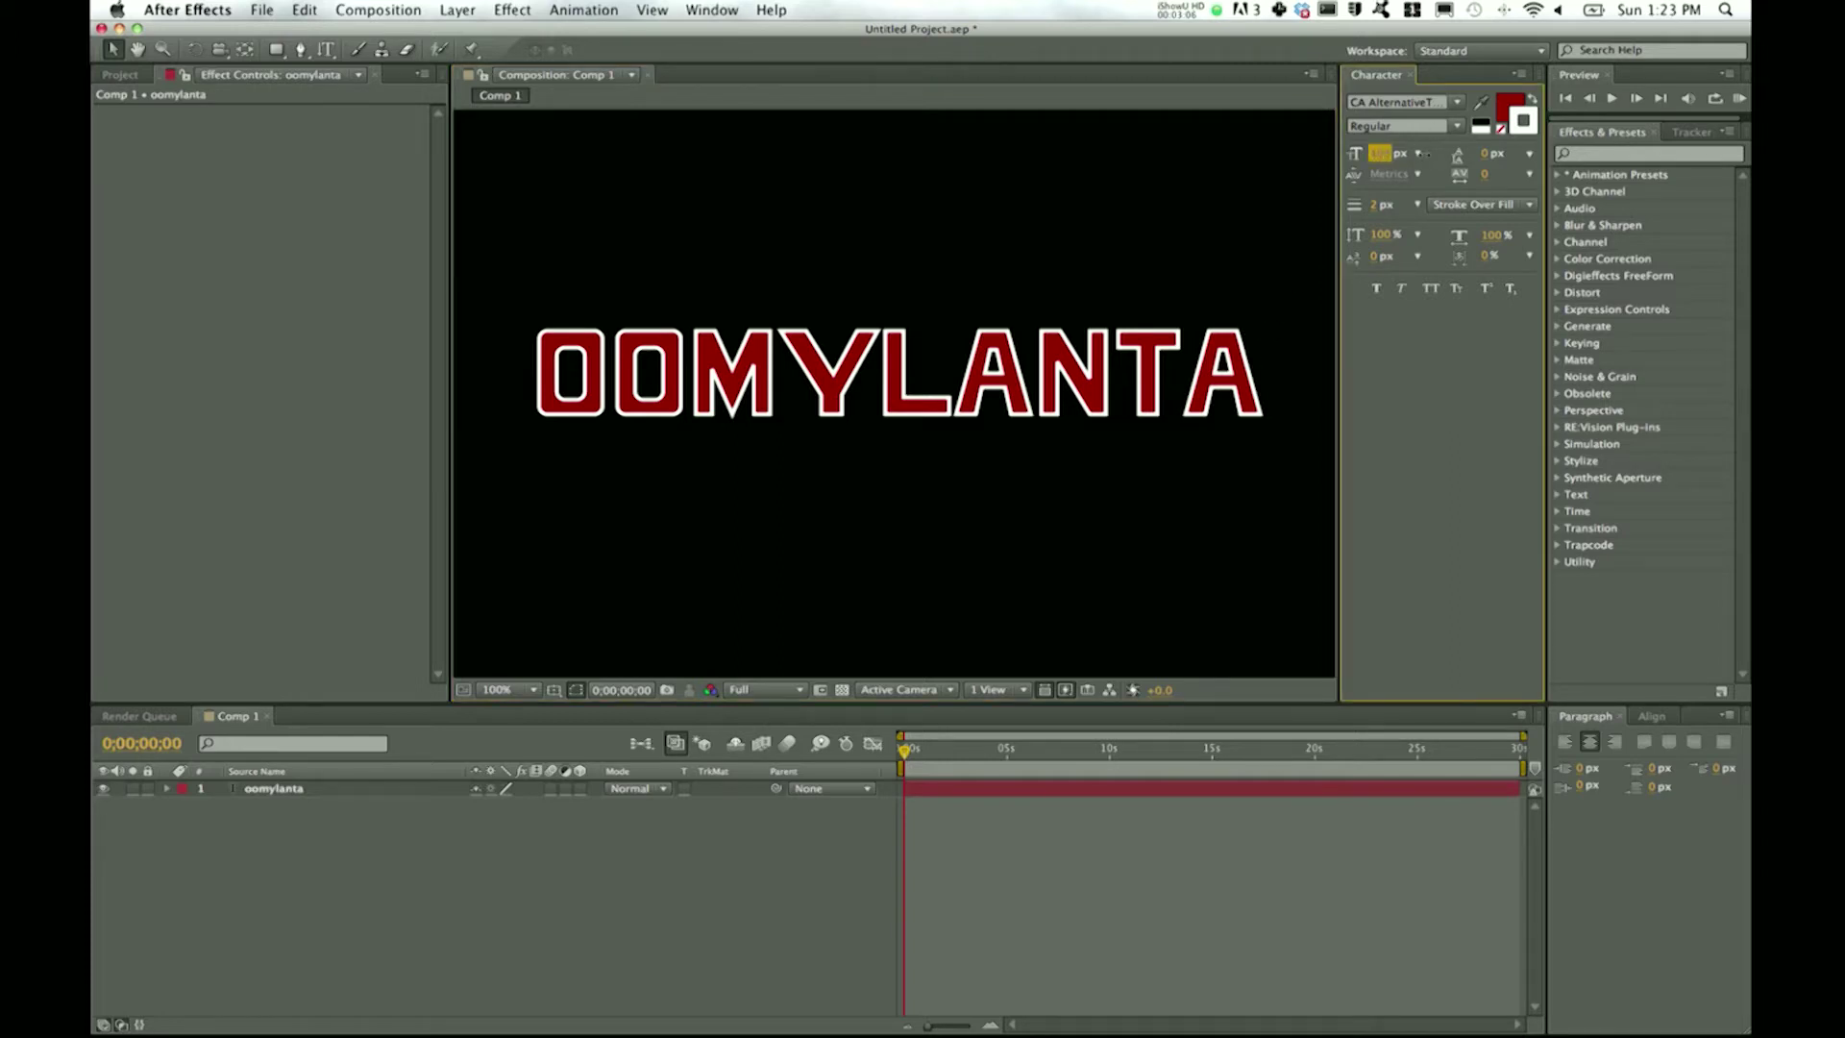
click(1112, 378)
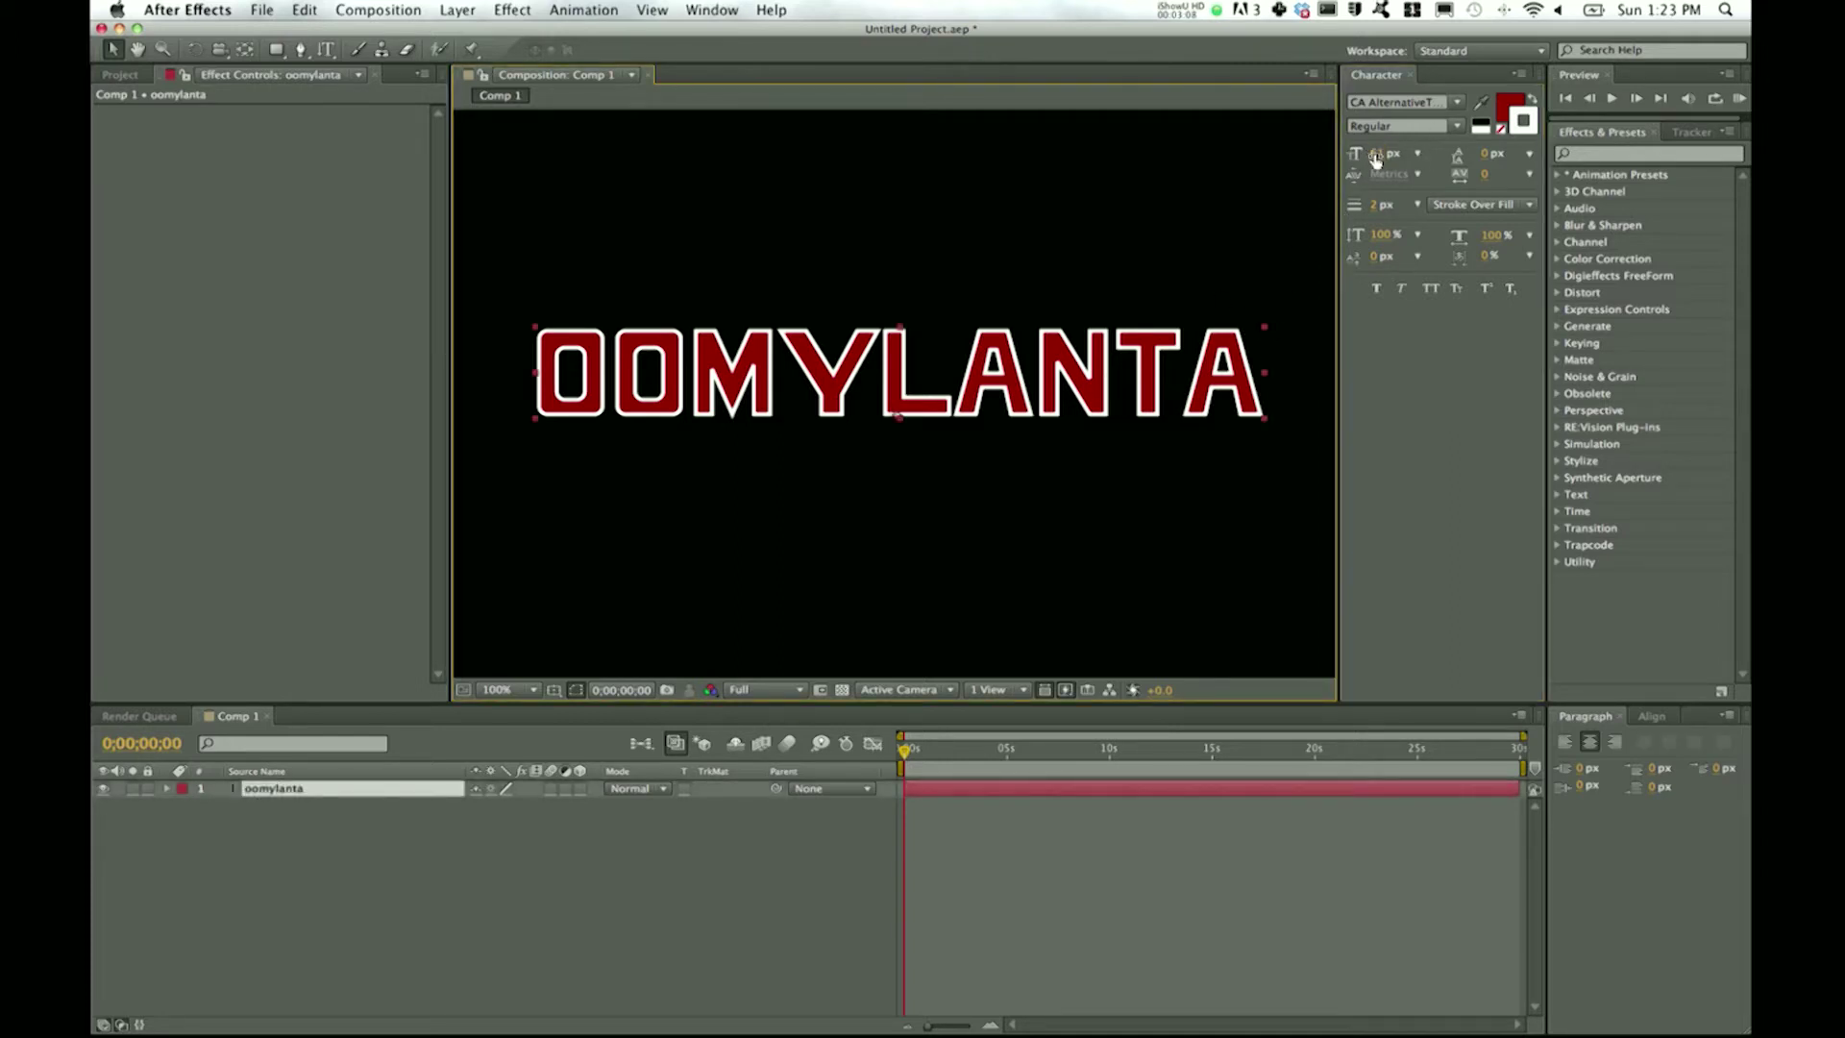
mouse_move(1376, 159)
mouse_down()
mouse_move(1403, 161)
mouse_move(1380, 164)
mouse_up()
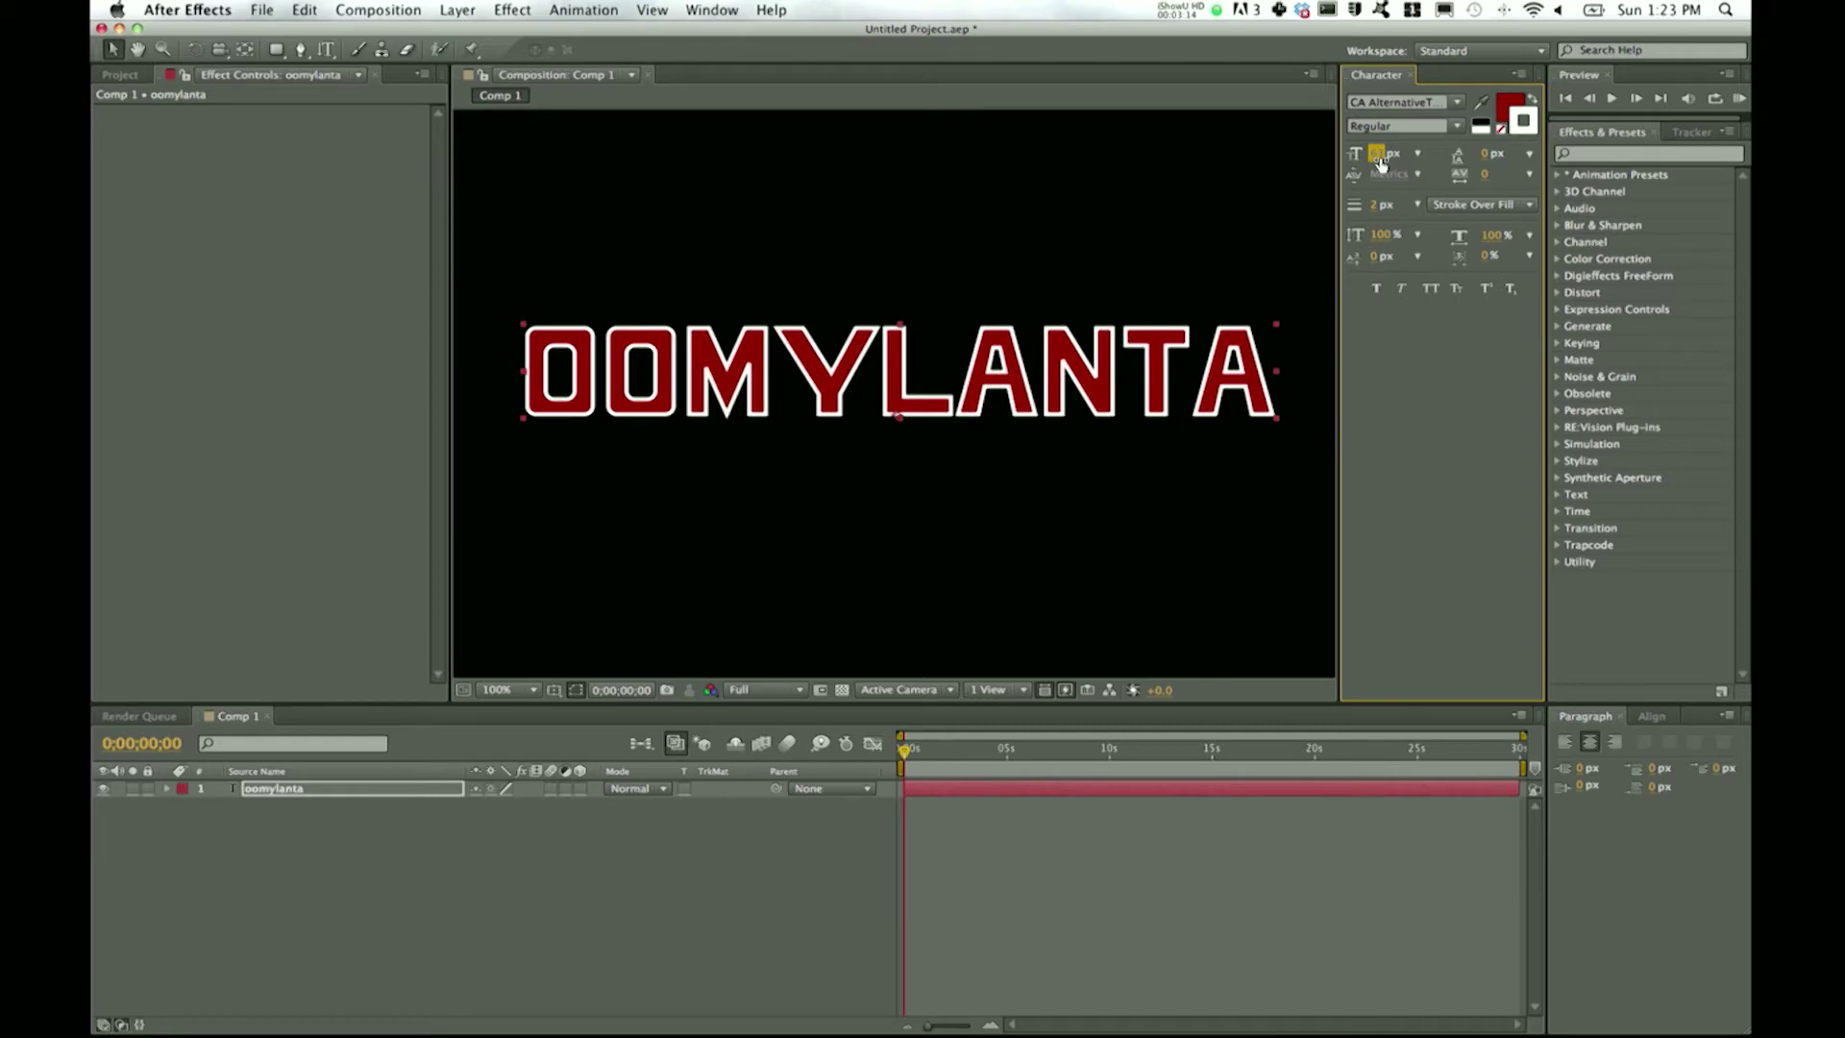
click(1317, 300)
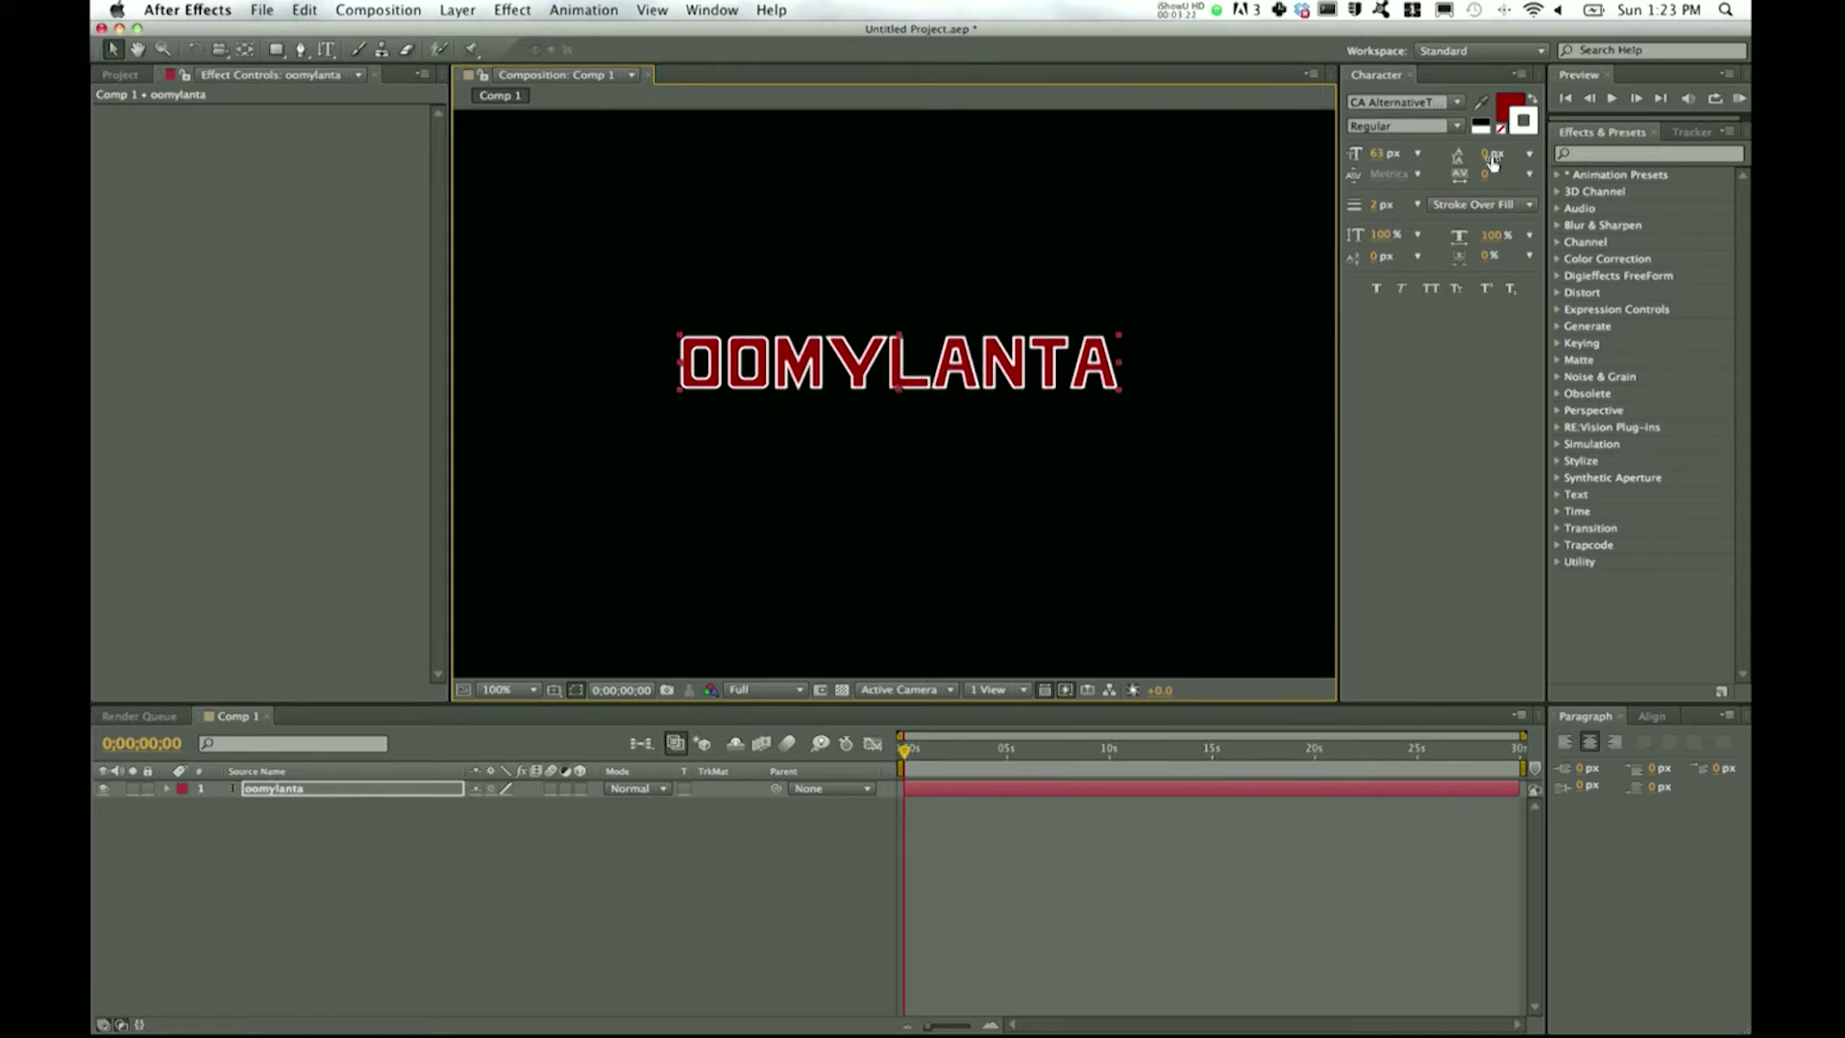
- Add a second title line reading 'HAD A QUESTION' below OOMYLANTA
double_click(1095, 363)
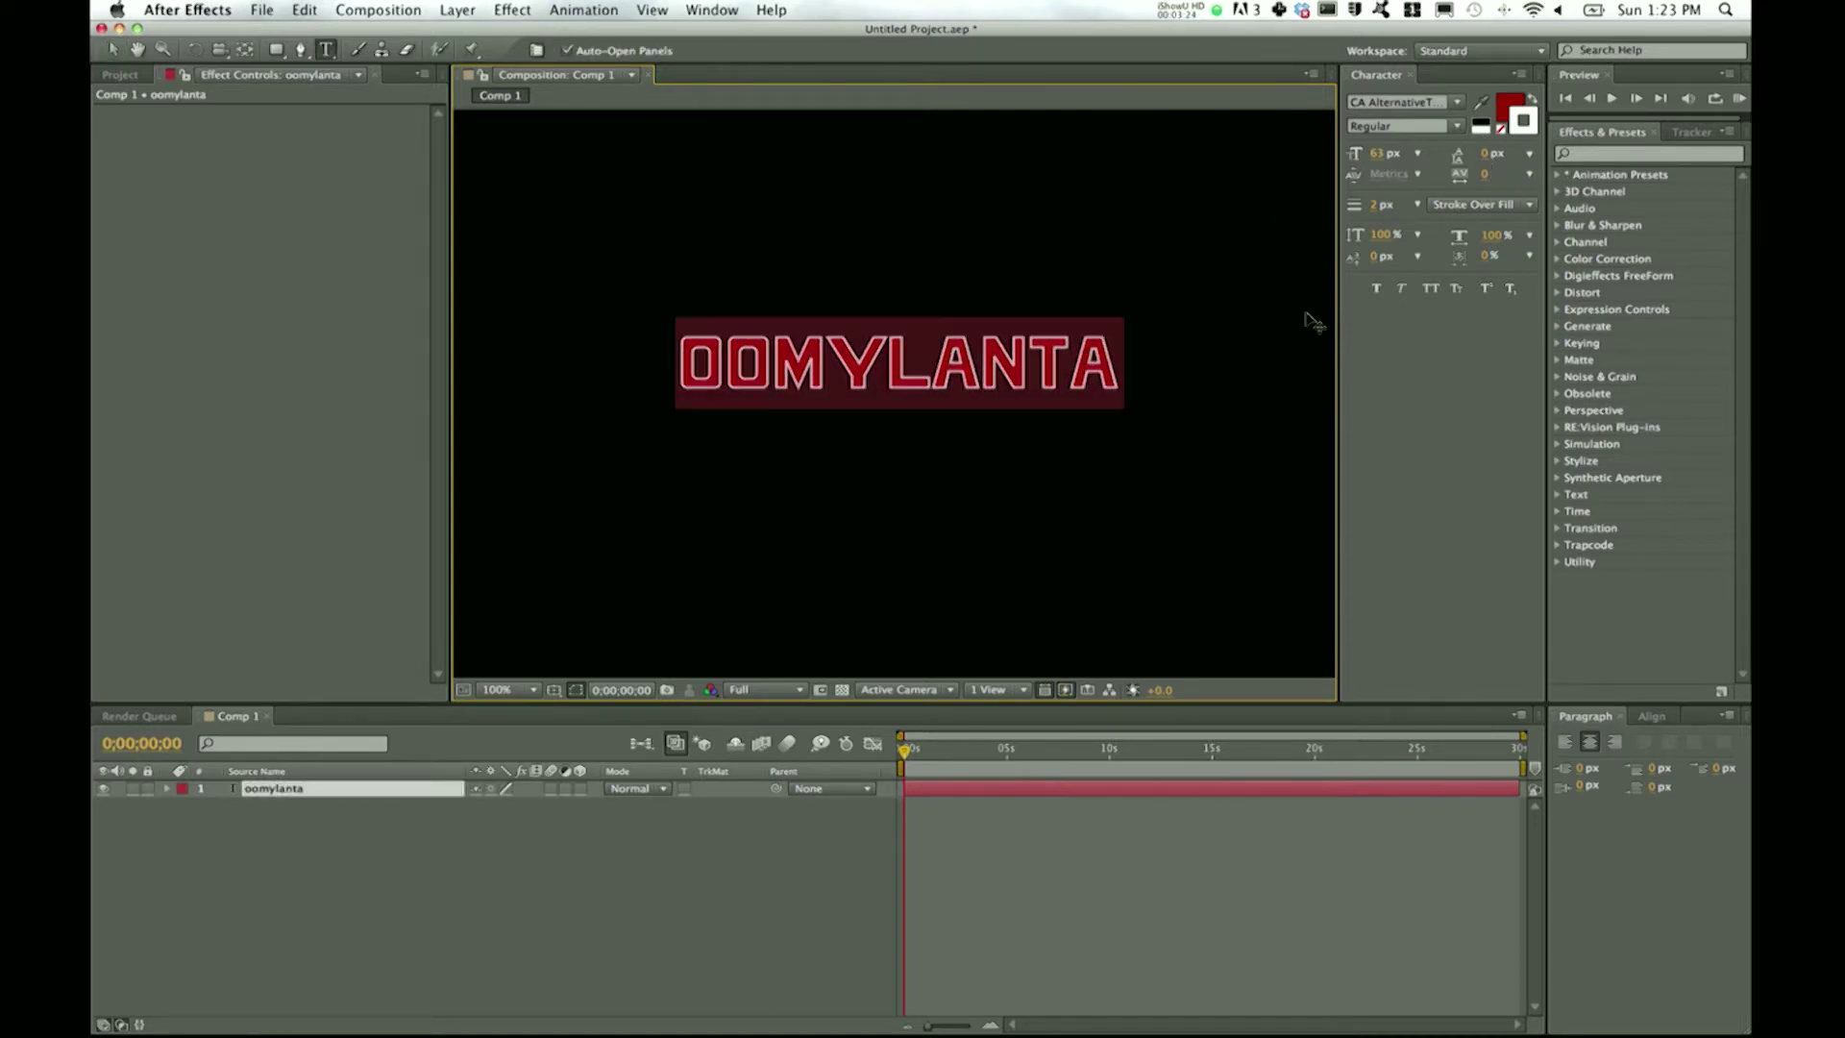
key(Right)
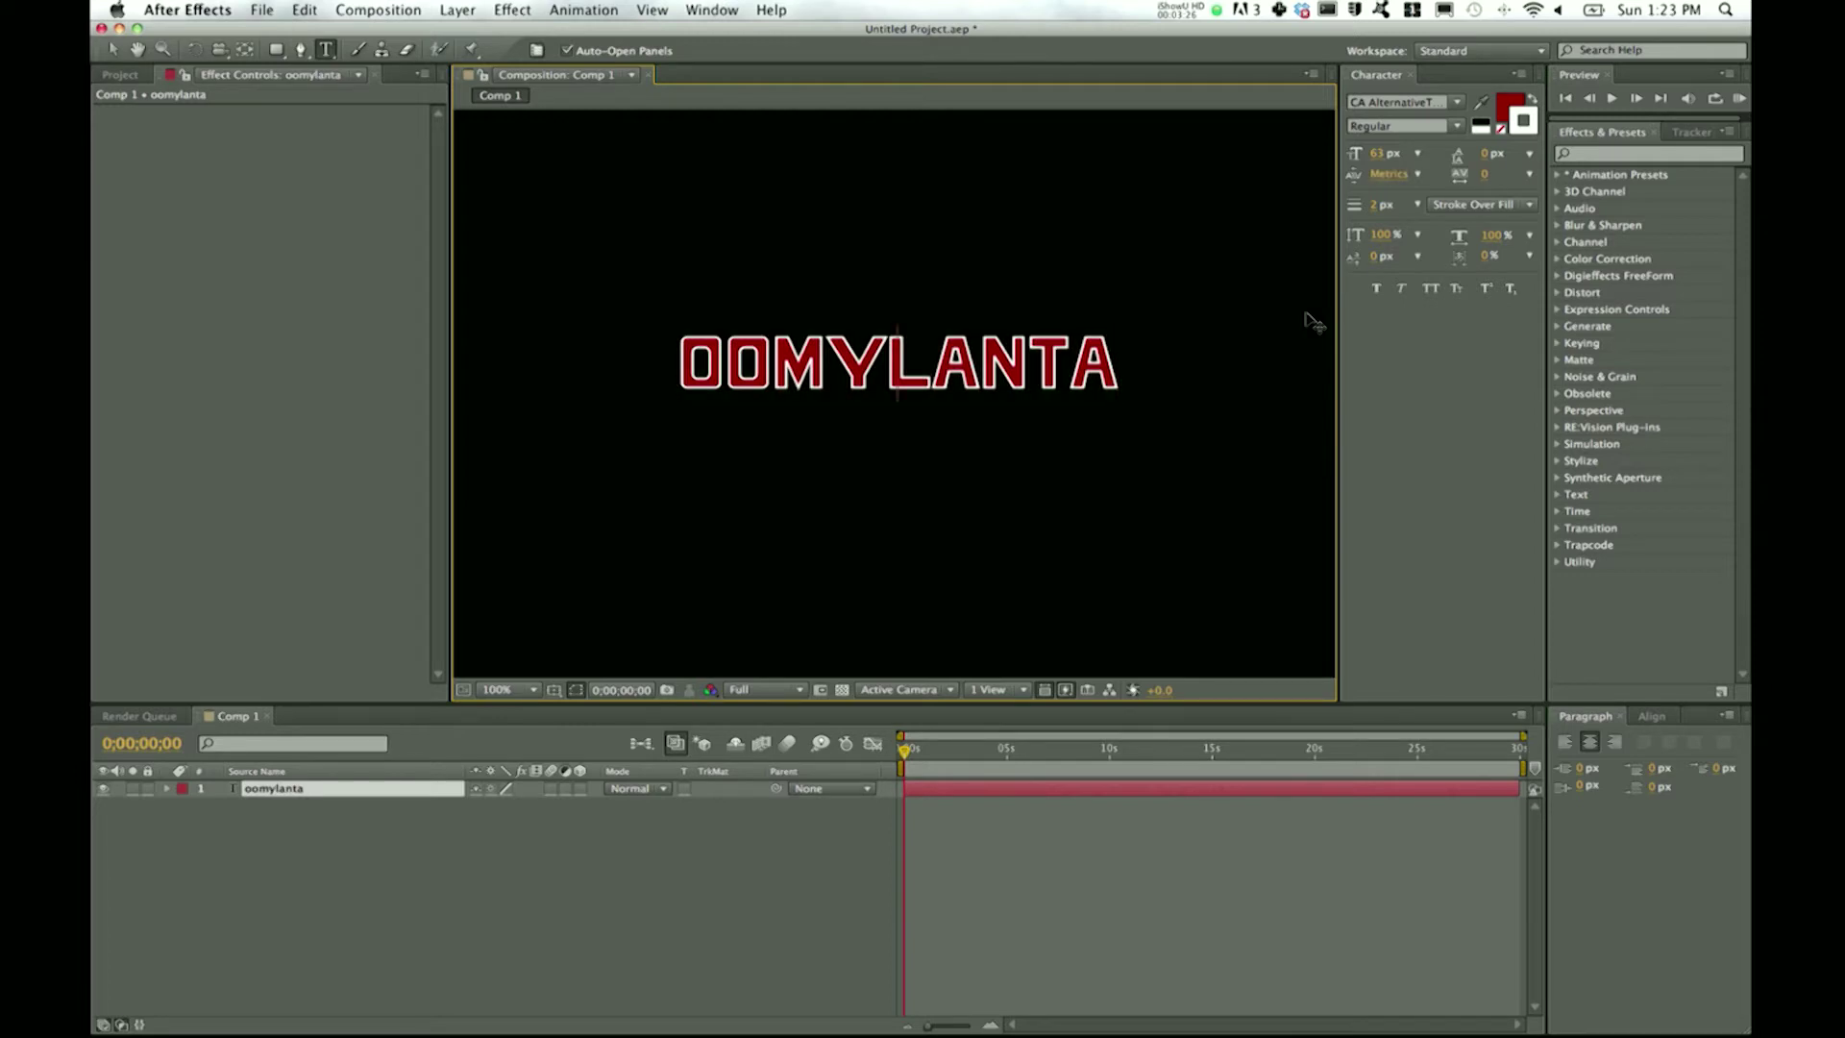
text(HAD A QUESTI)
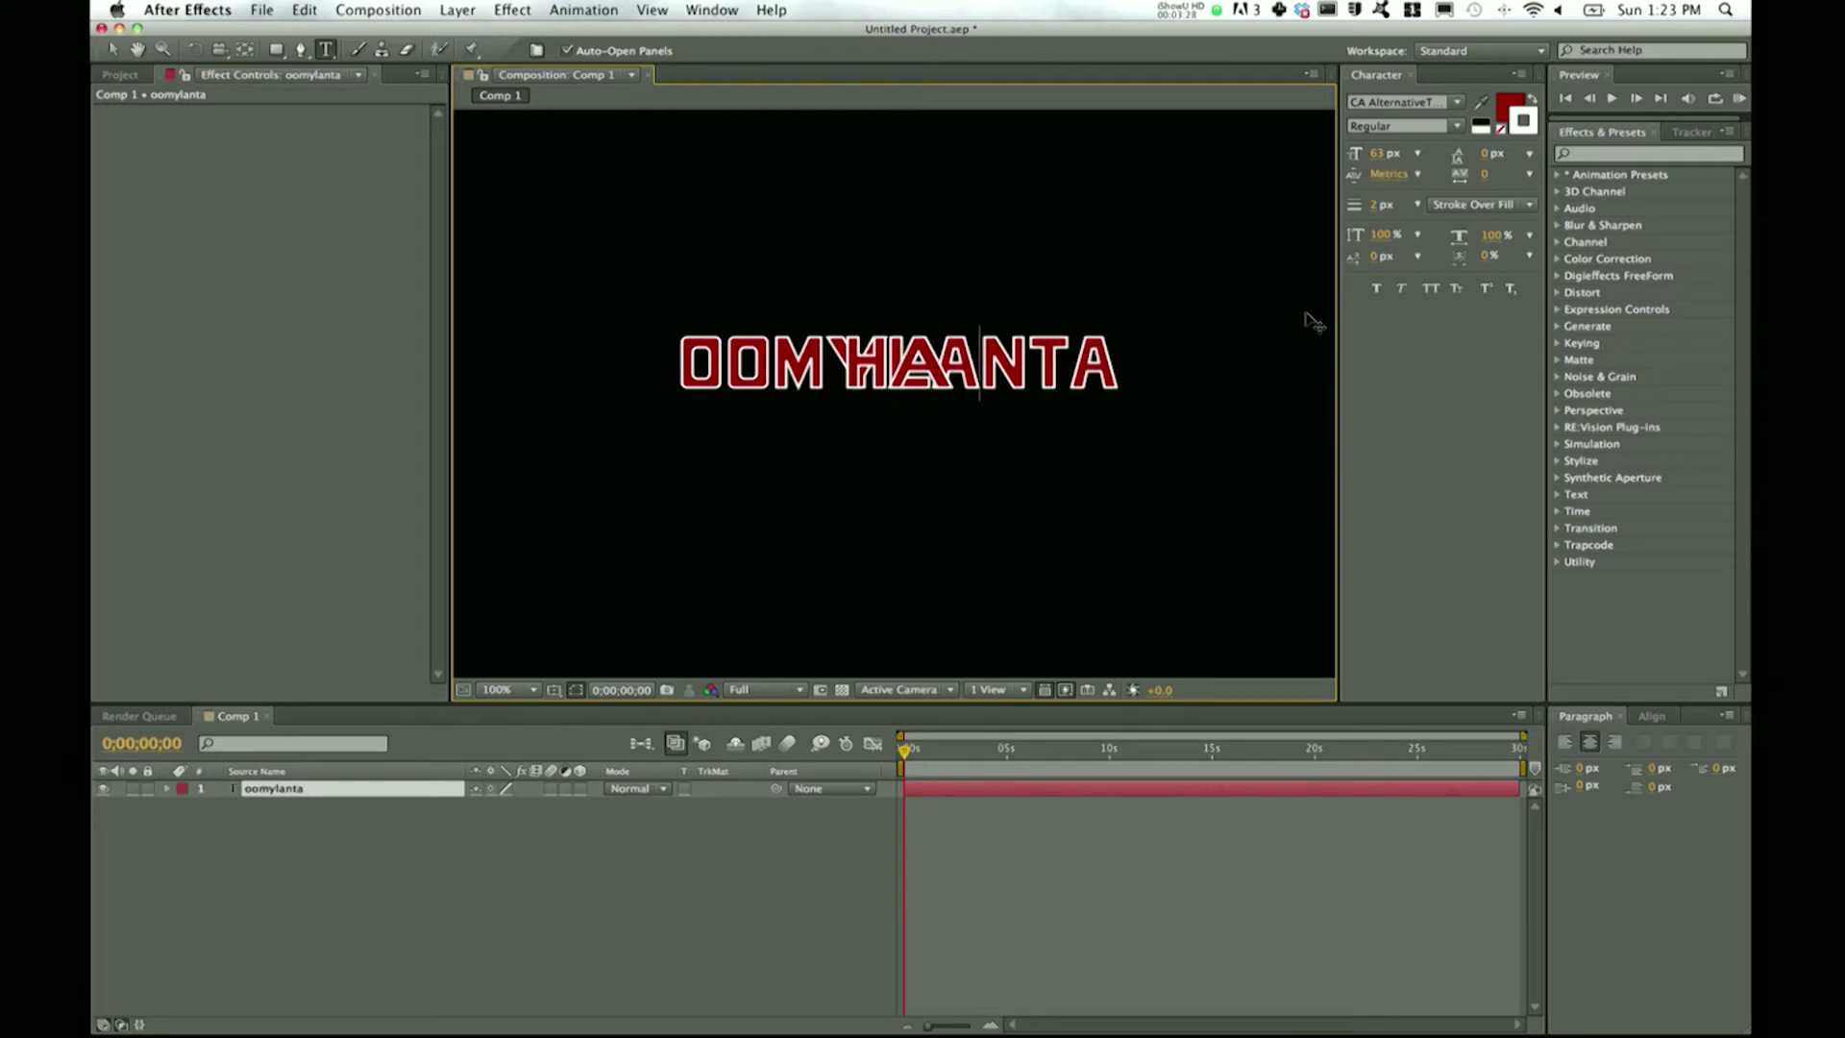
text(ON)
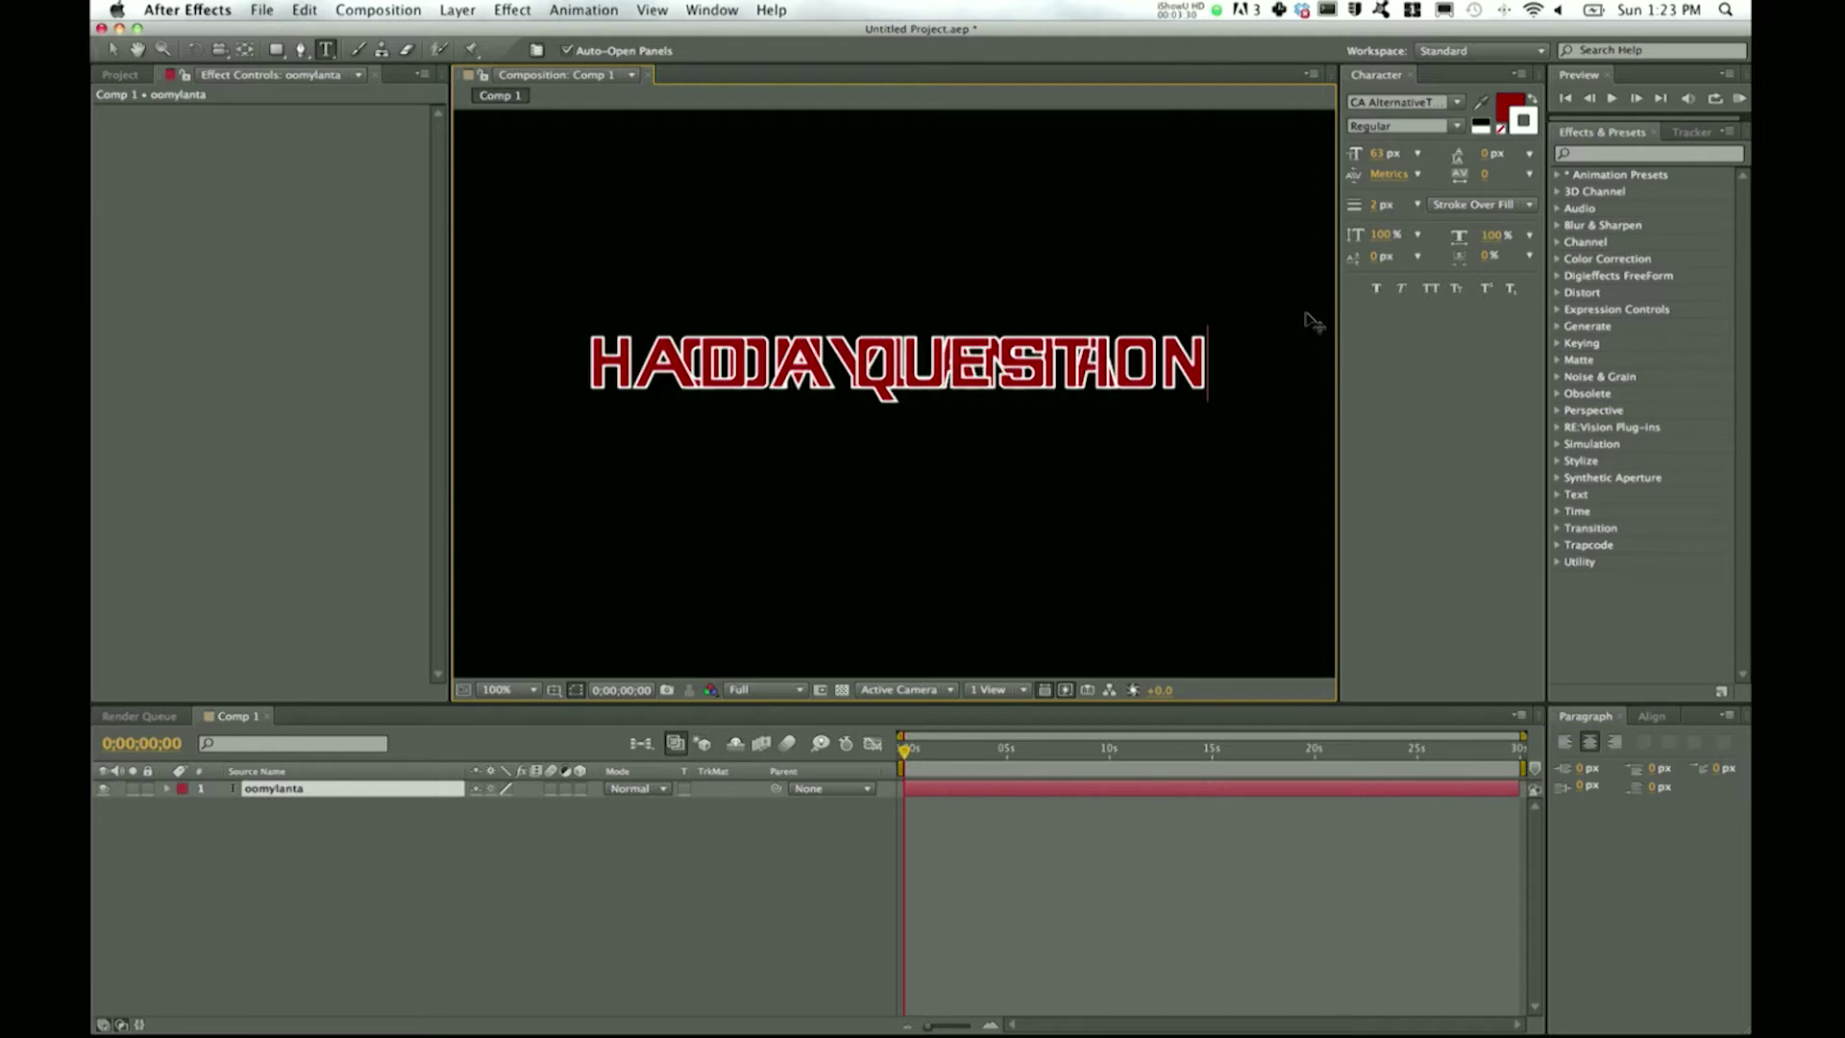
click(308, 794)
- Set the title's line spacing to 90 and widen its tracking to about 115
click(1488, 155)
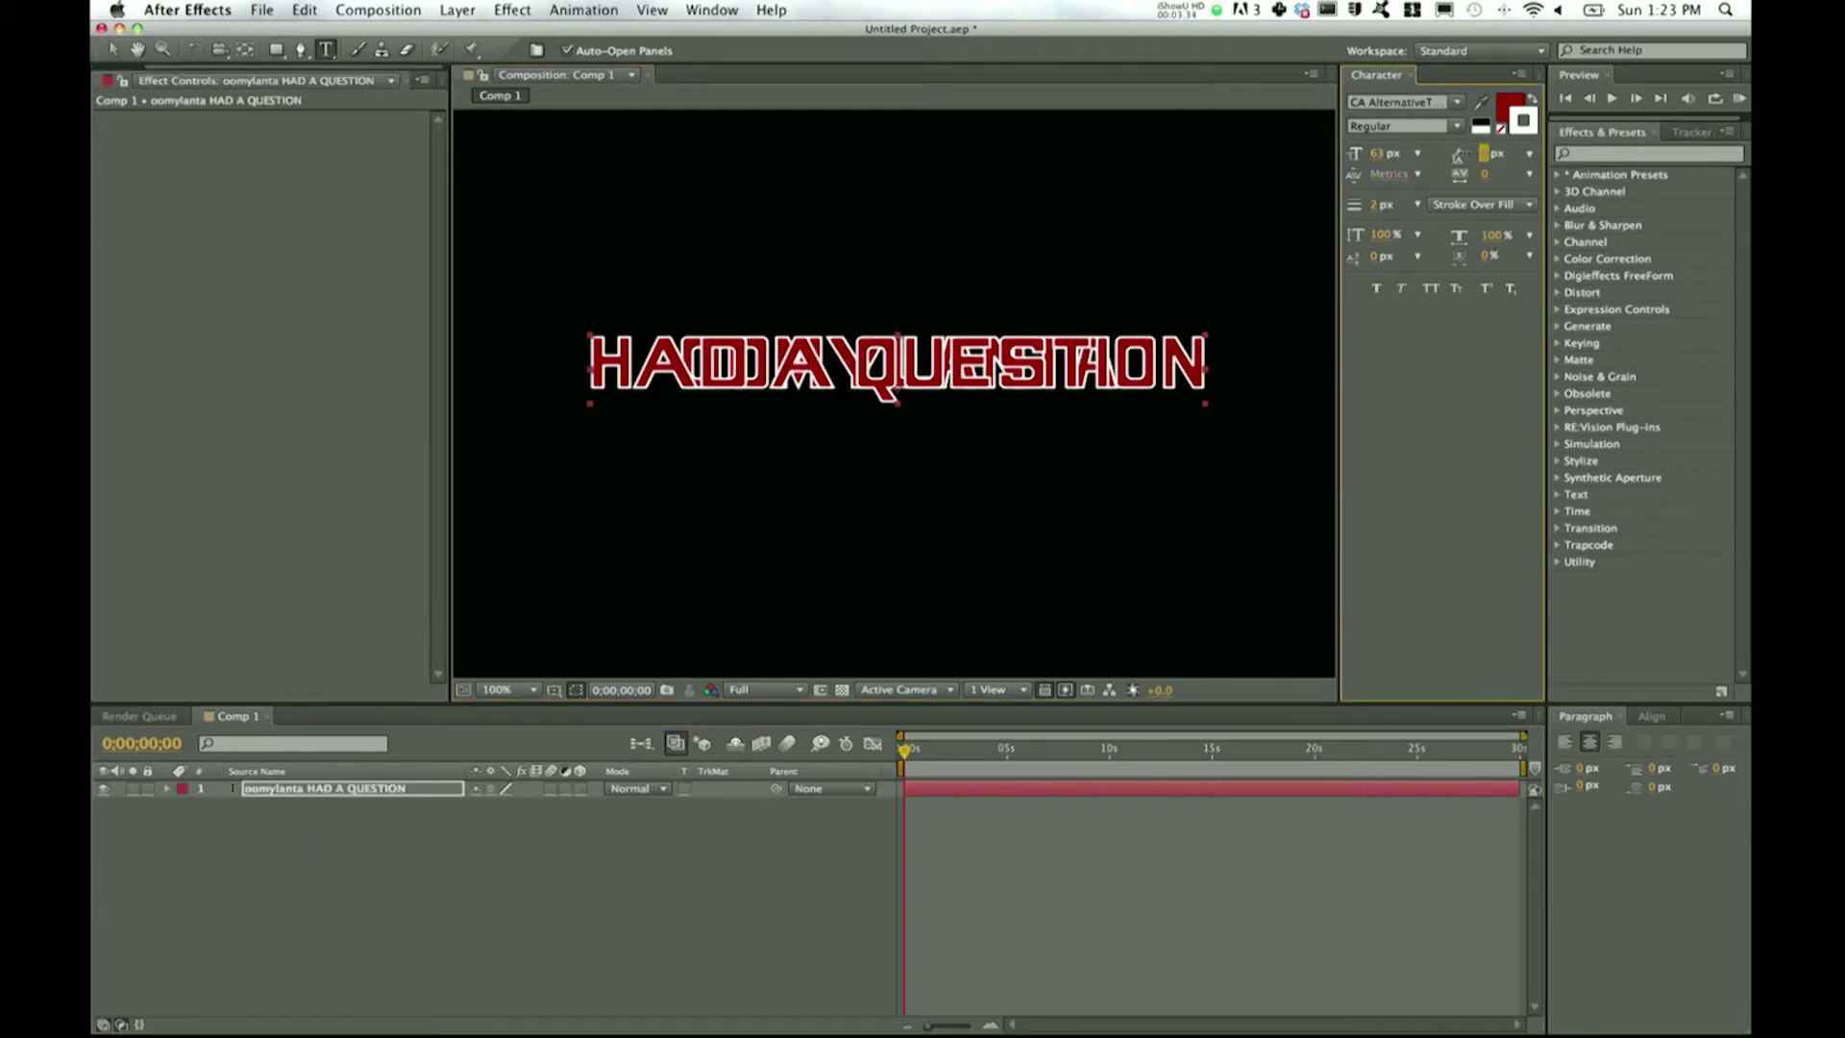
text(90)
key(Return)
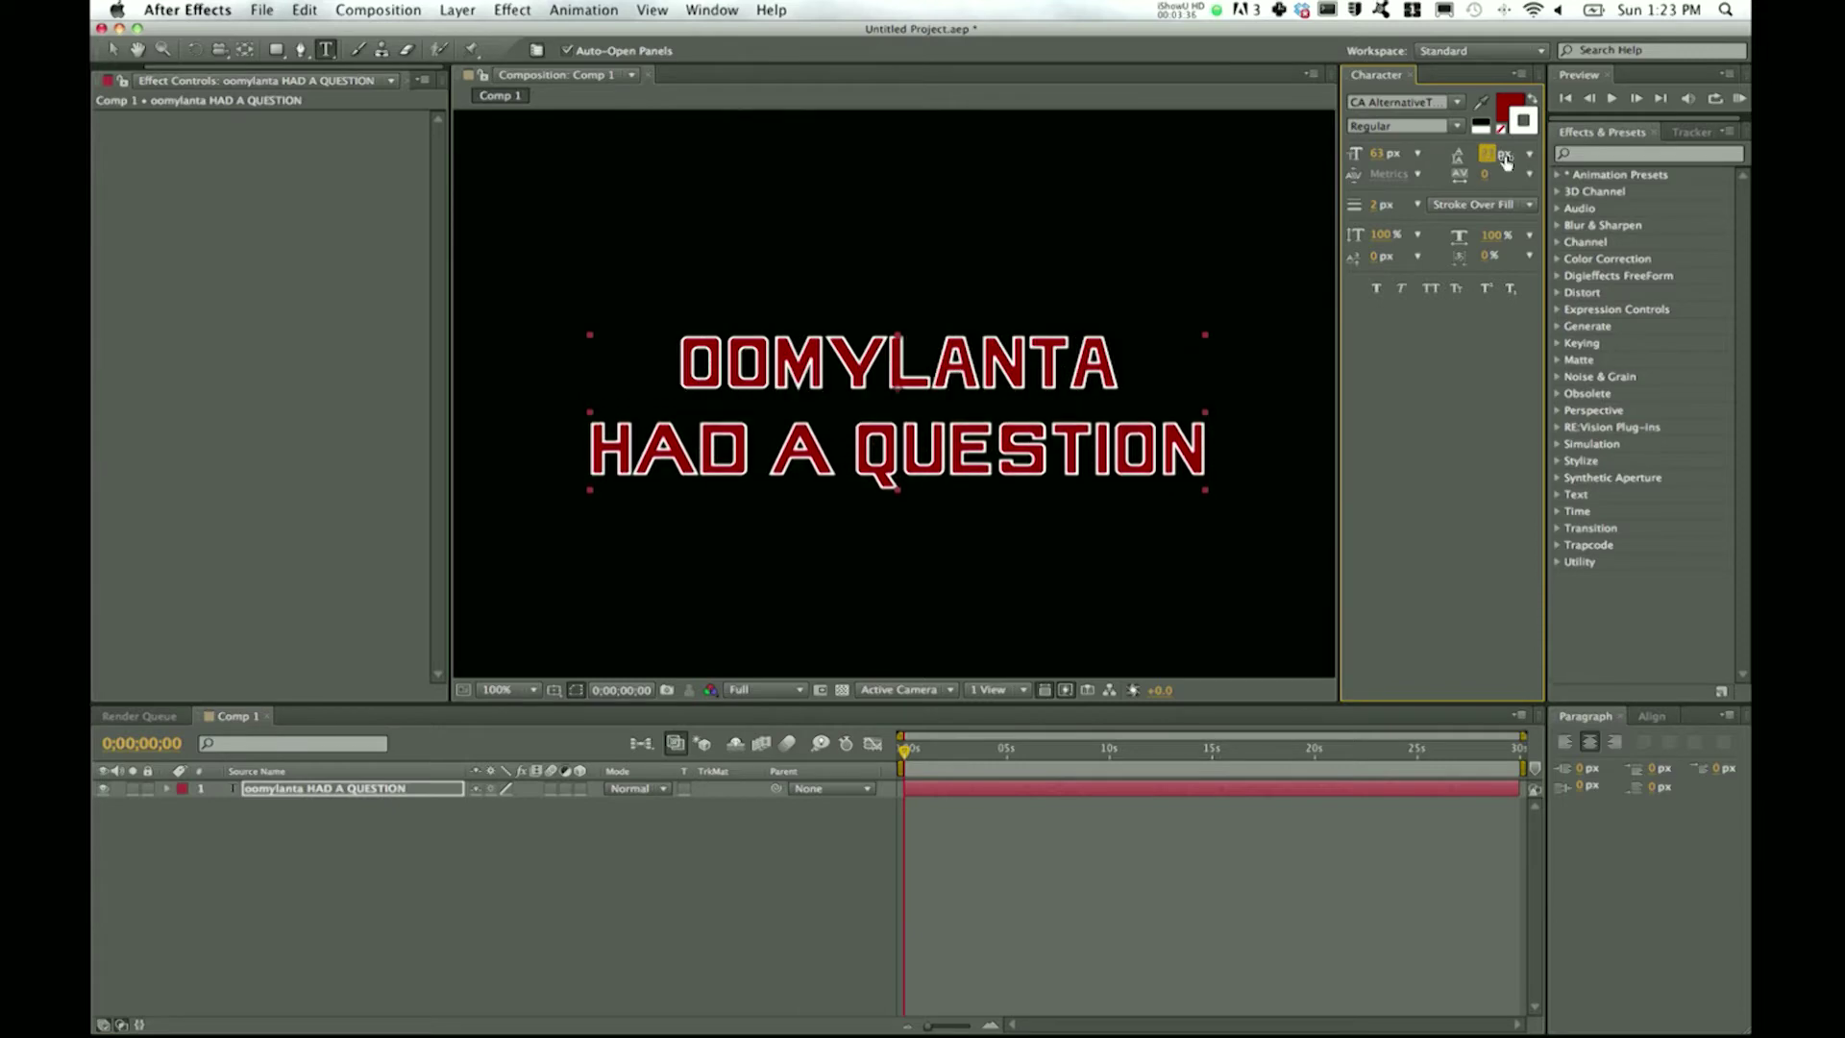
mouse_move(1493, 163)
mouse_down()
mouse_move(1556, 163)
mouse_move(1470, 163)
mouse_move(1506, 163)
mouse_up()
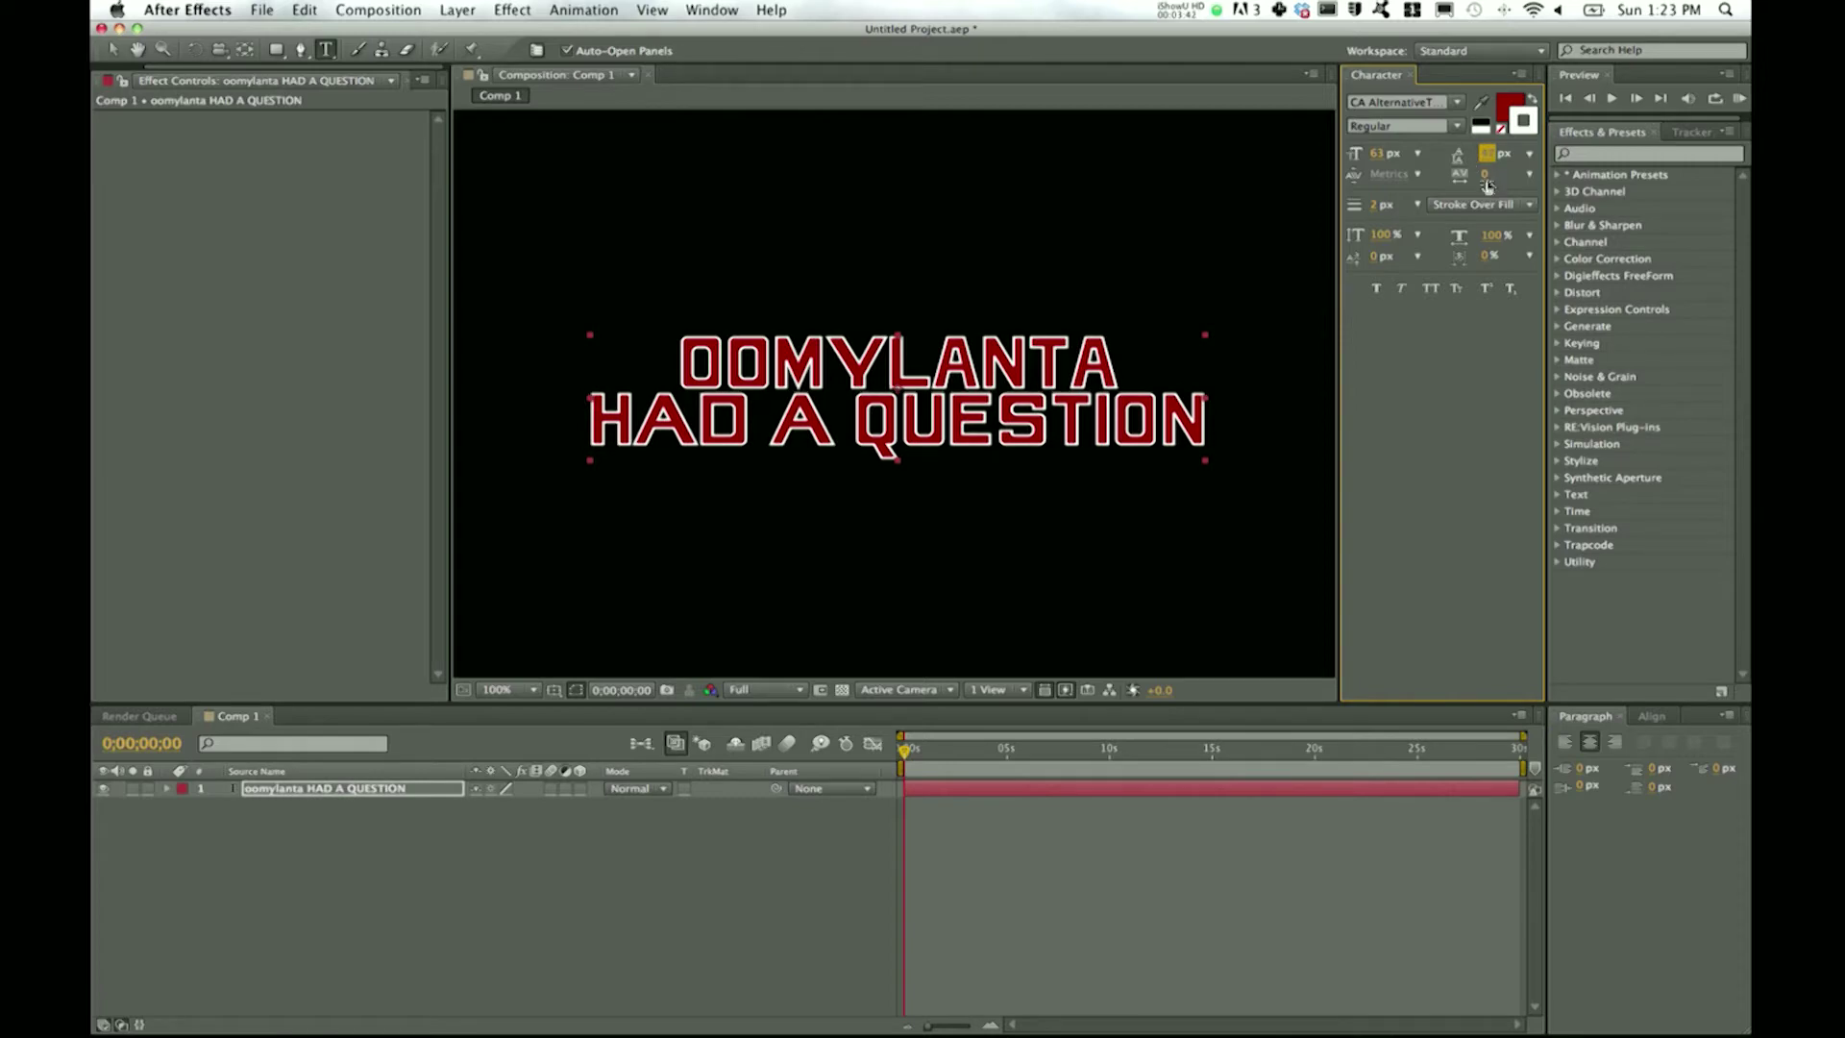
mouse_move(1484, 183)
mouse_down()
mouse_move(1532, 182)
mouse_move(1436, 182)
mouse_move(1513, 183)
mouse_up()
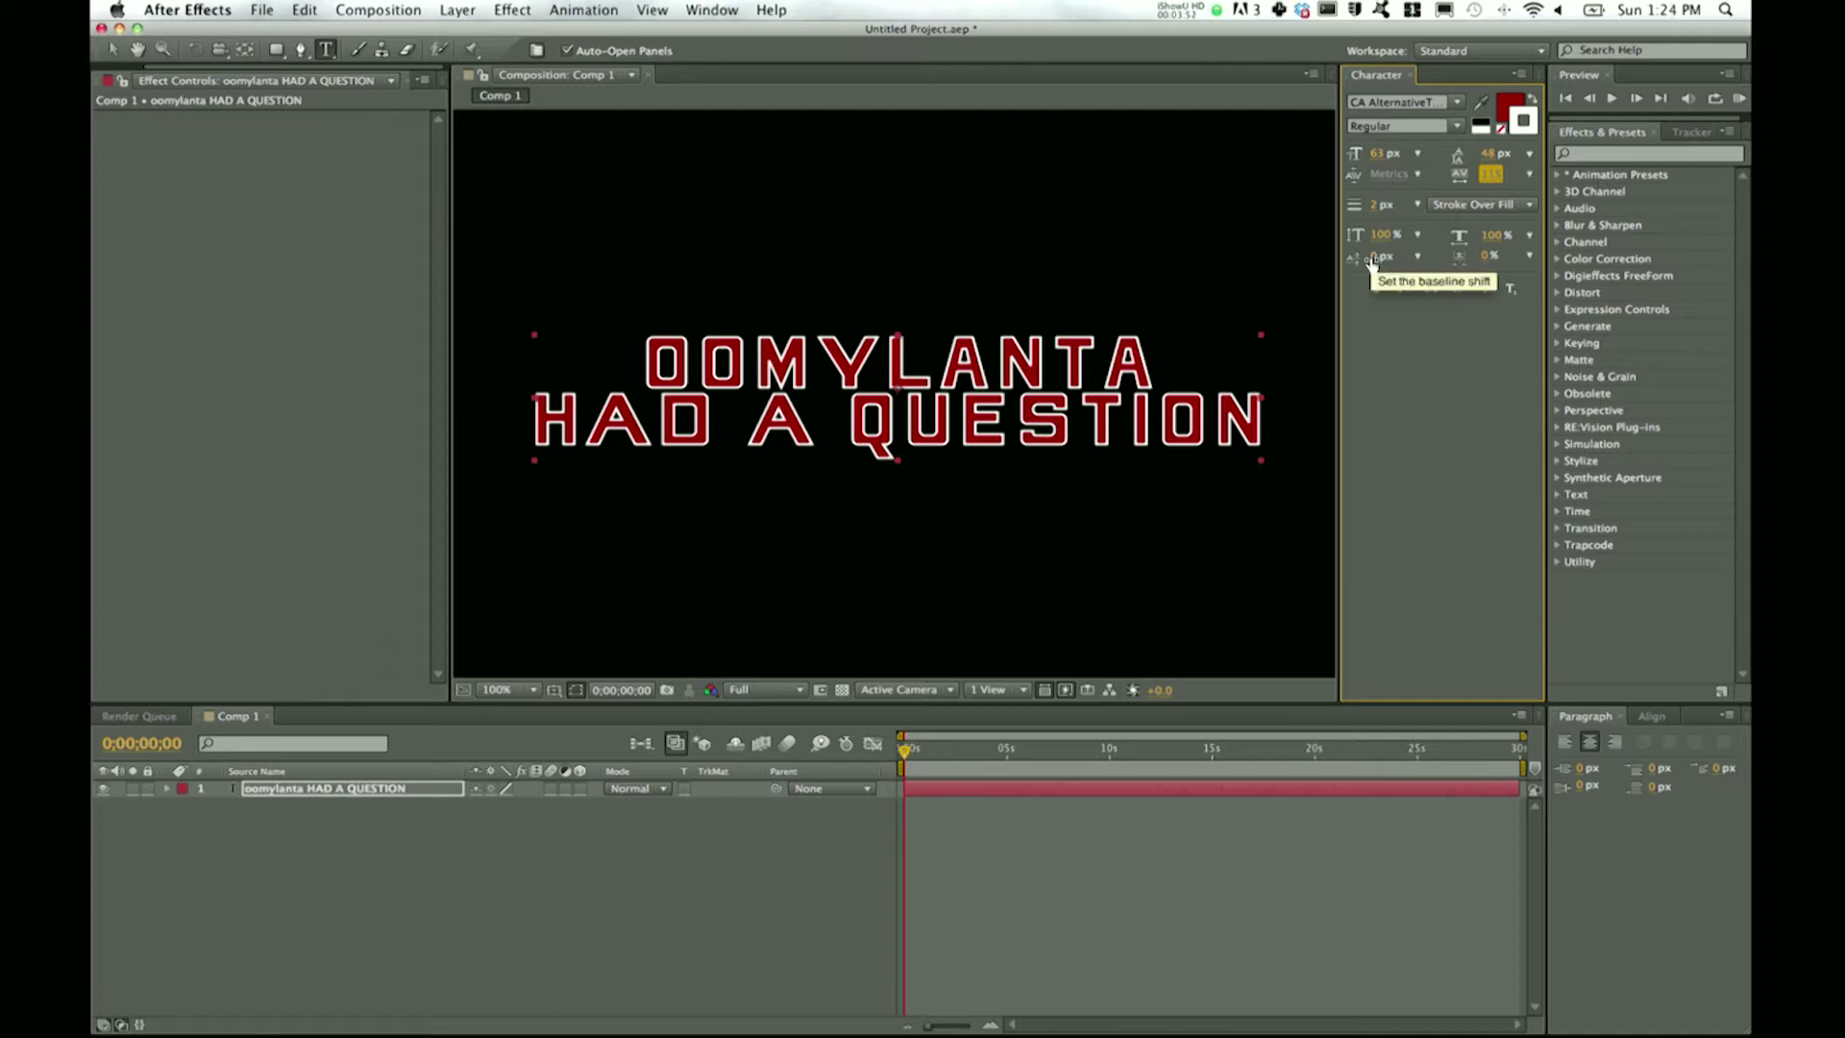
click(765, 589)
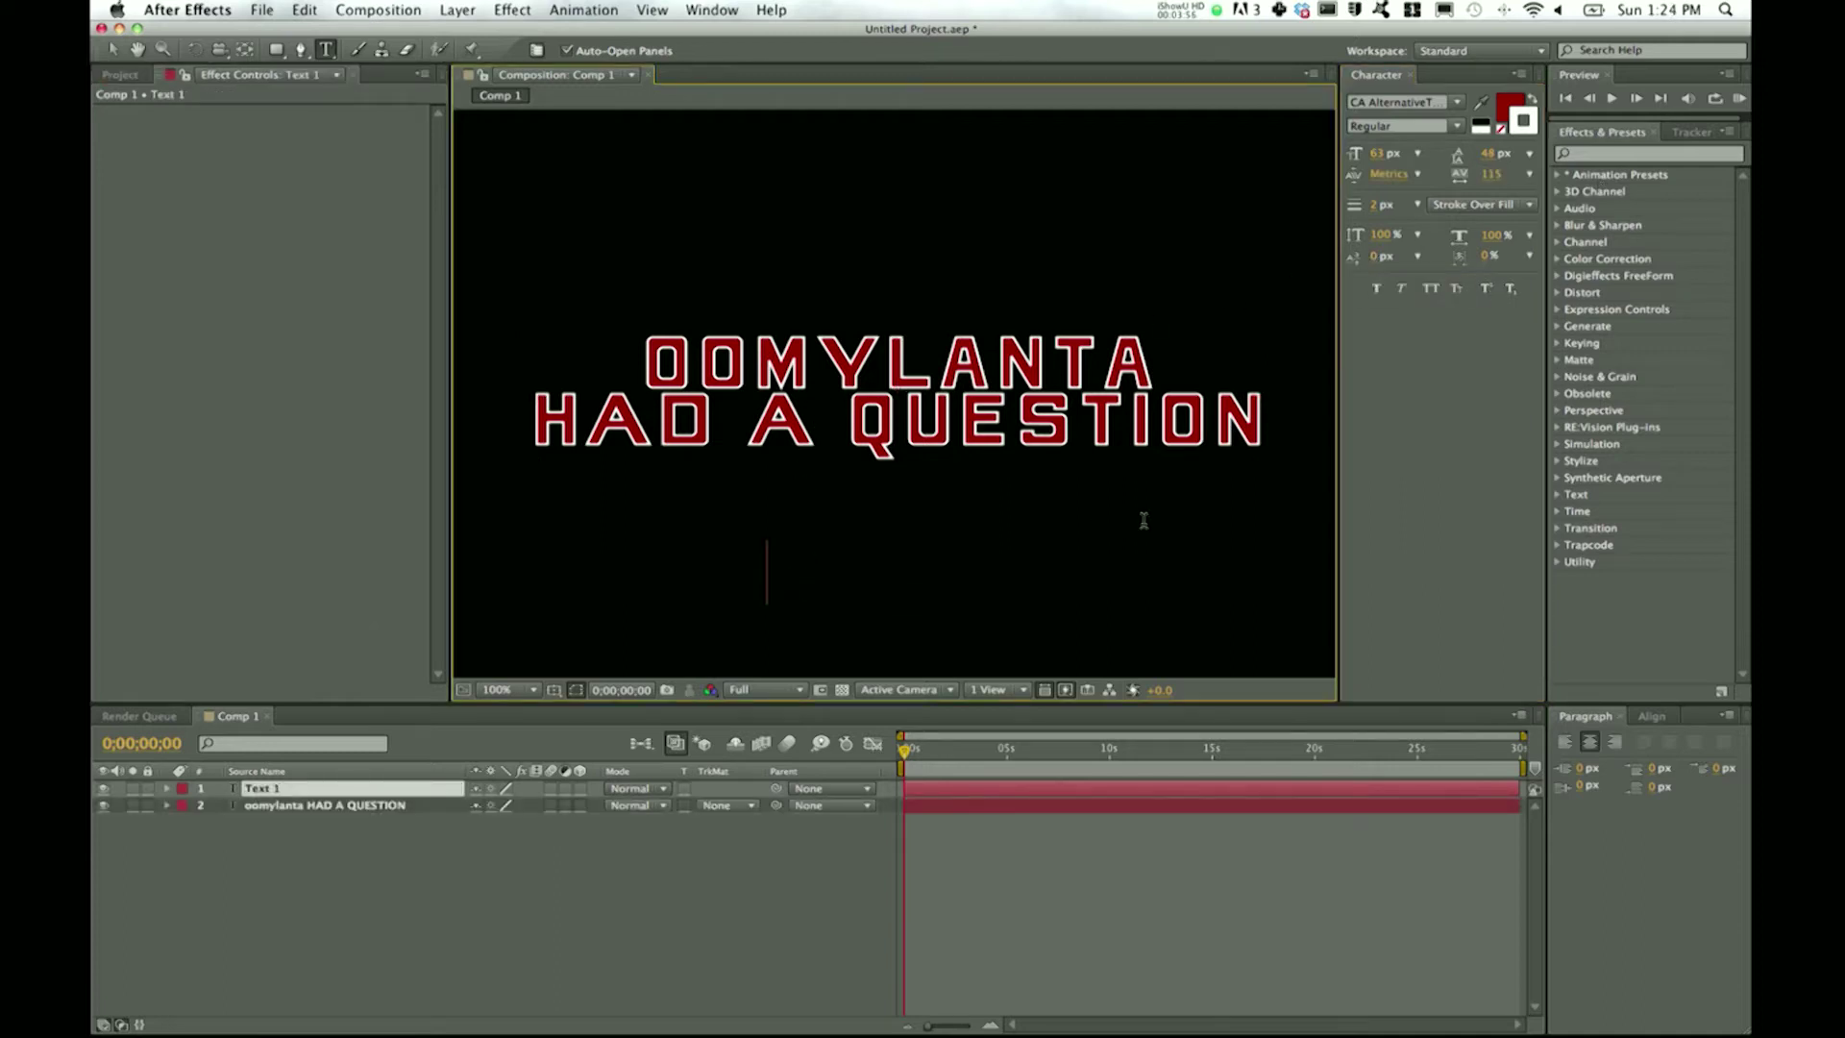
text(H20)
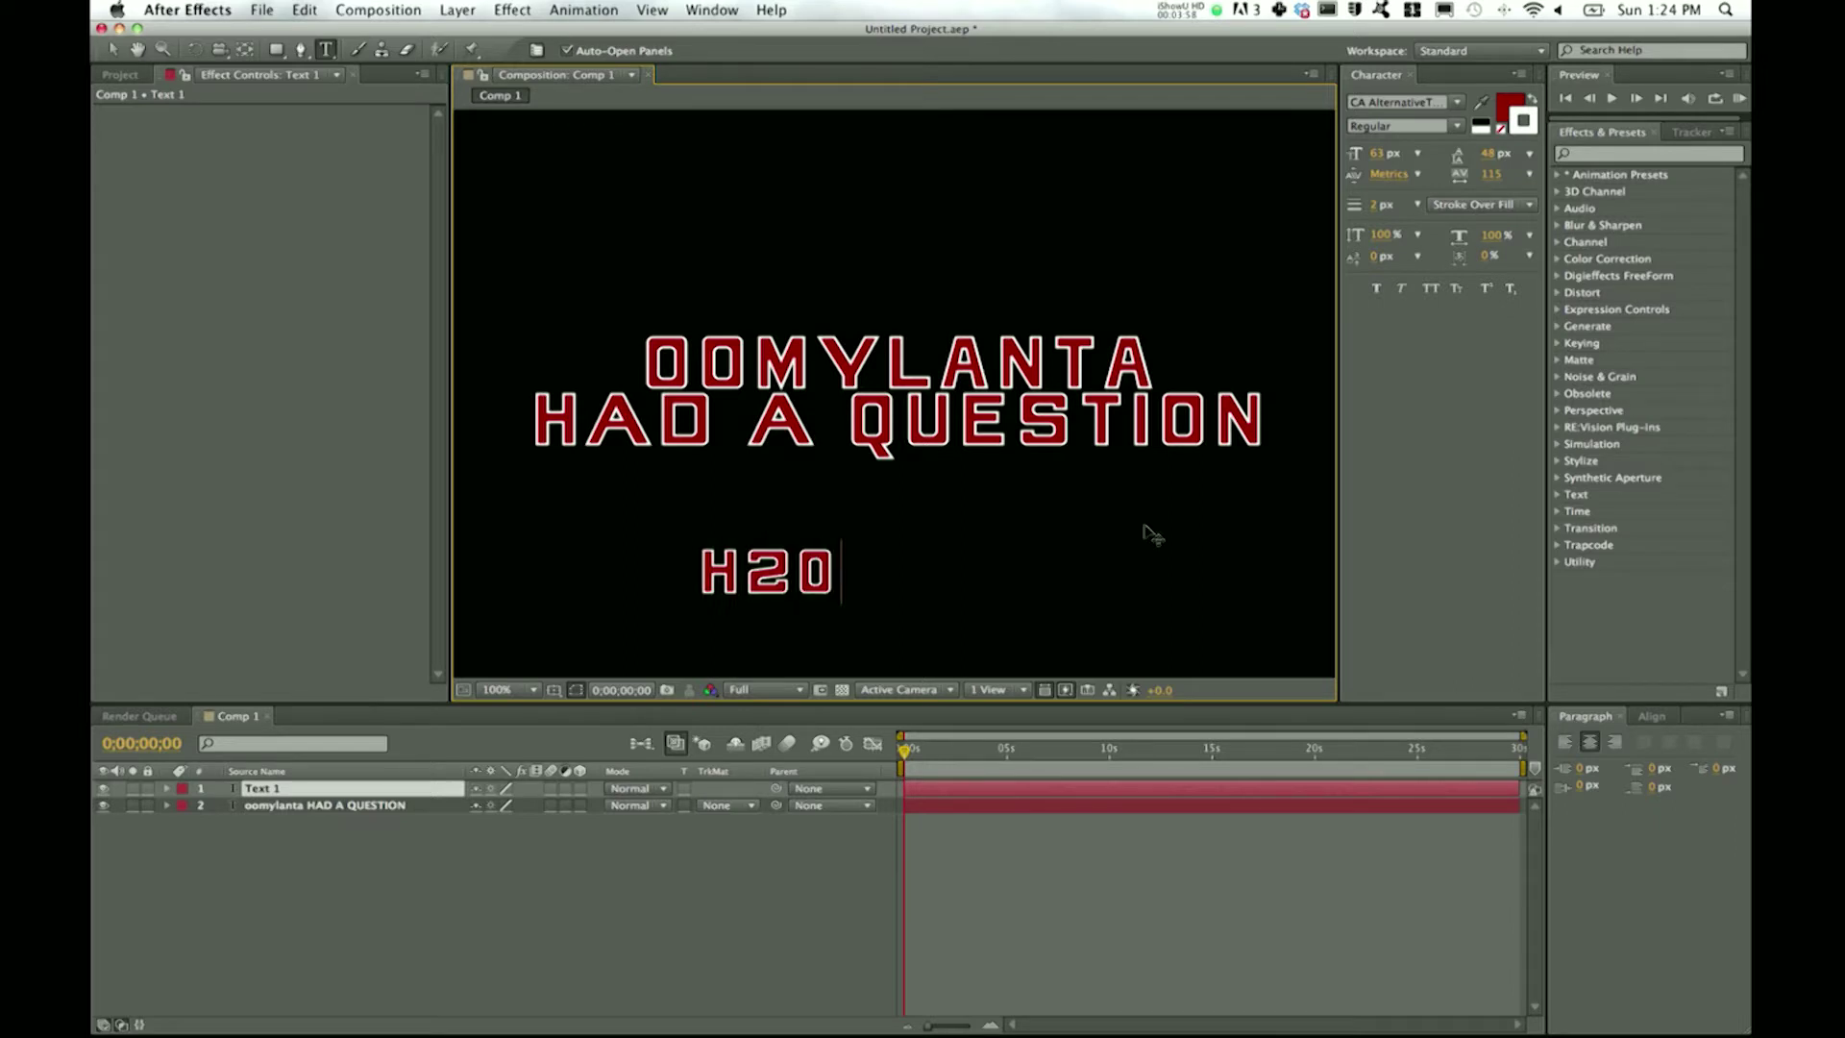
drag(747, 572, 790, 573)
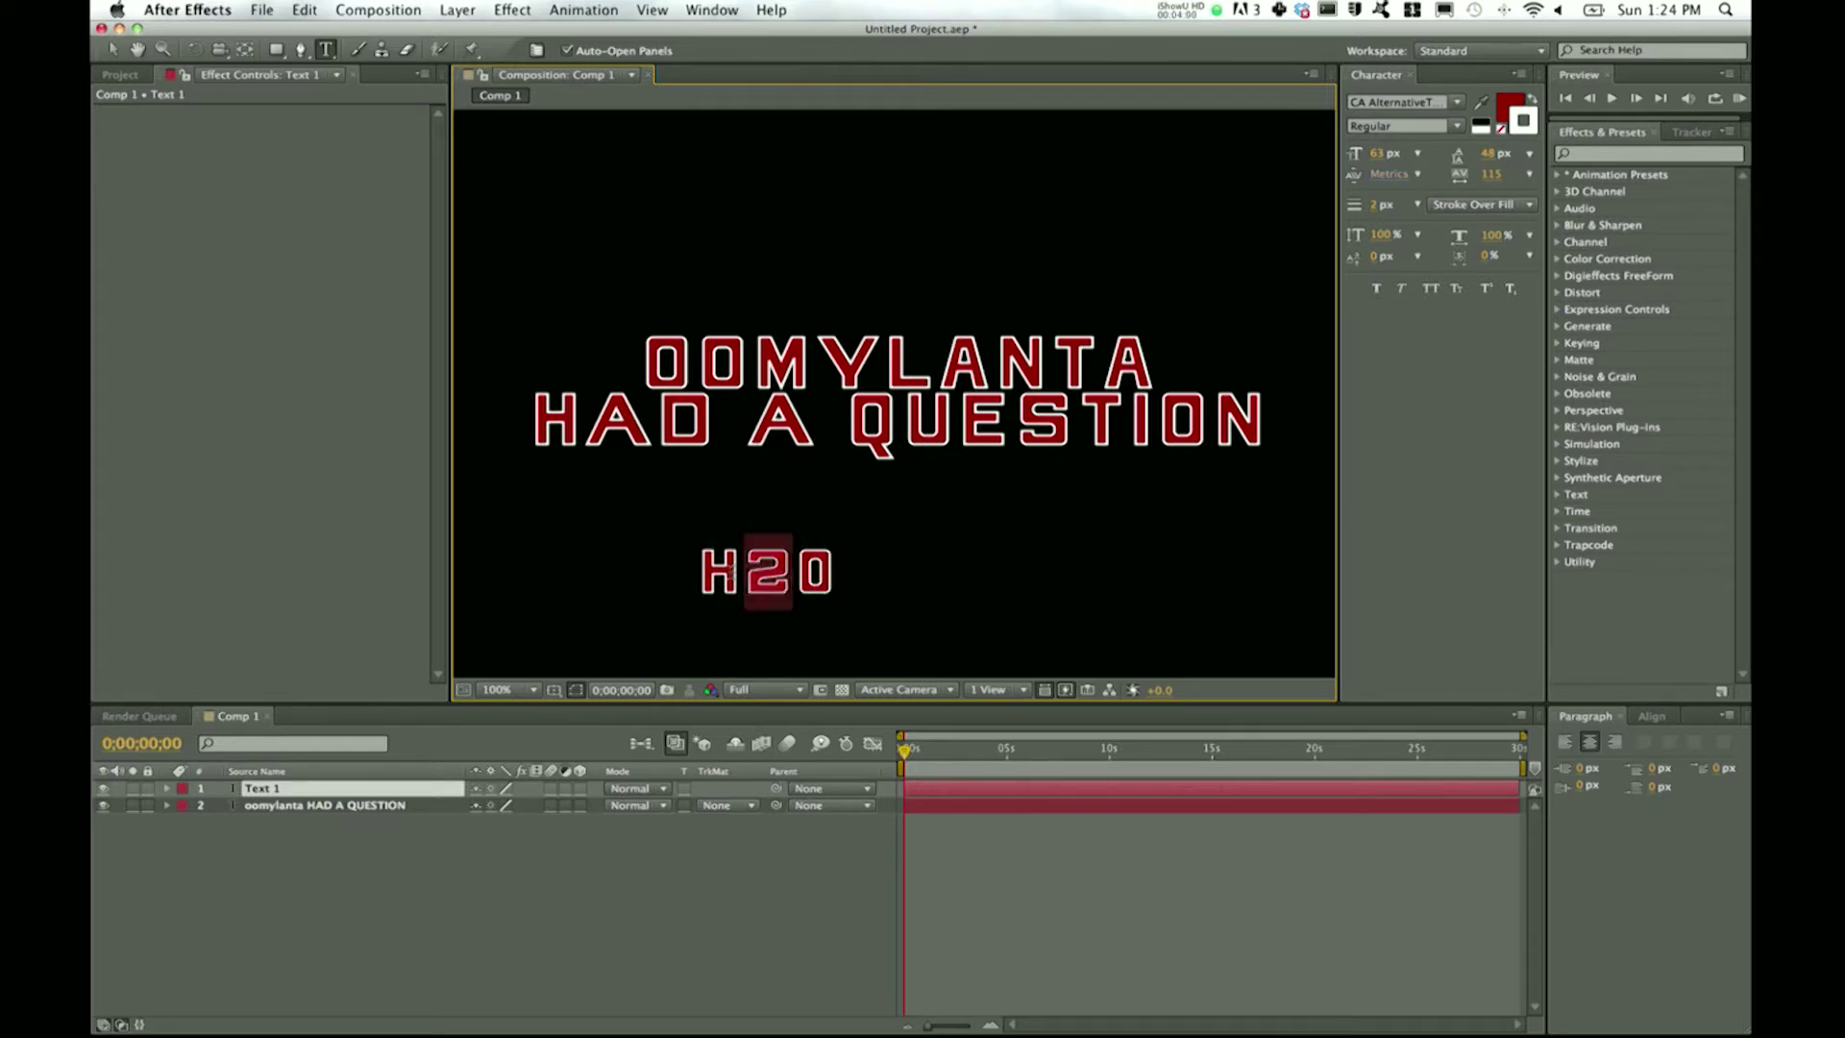
mouse_move(1380, 259)
mouse_down()
mouse_move(1446, 255)
mouse_move(1408, 261)
mouse_up()
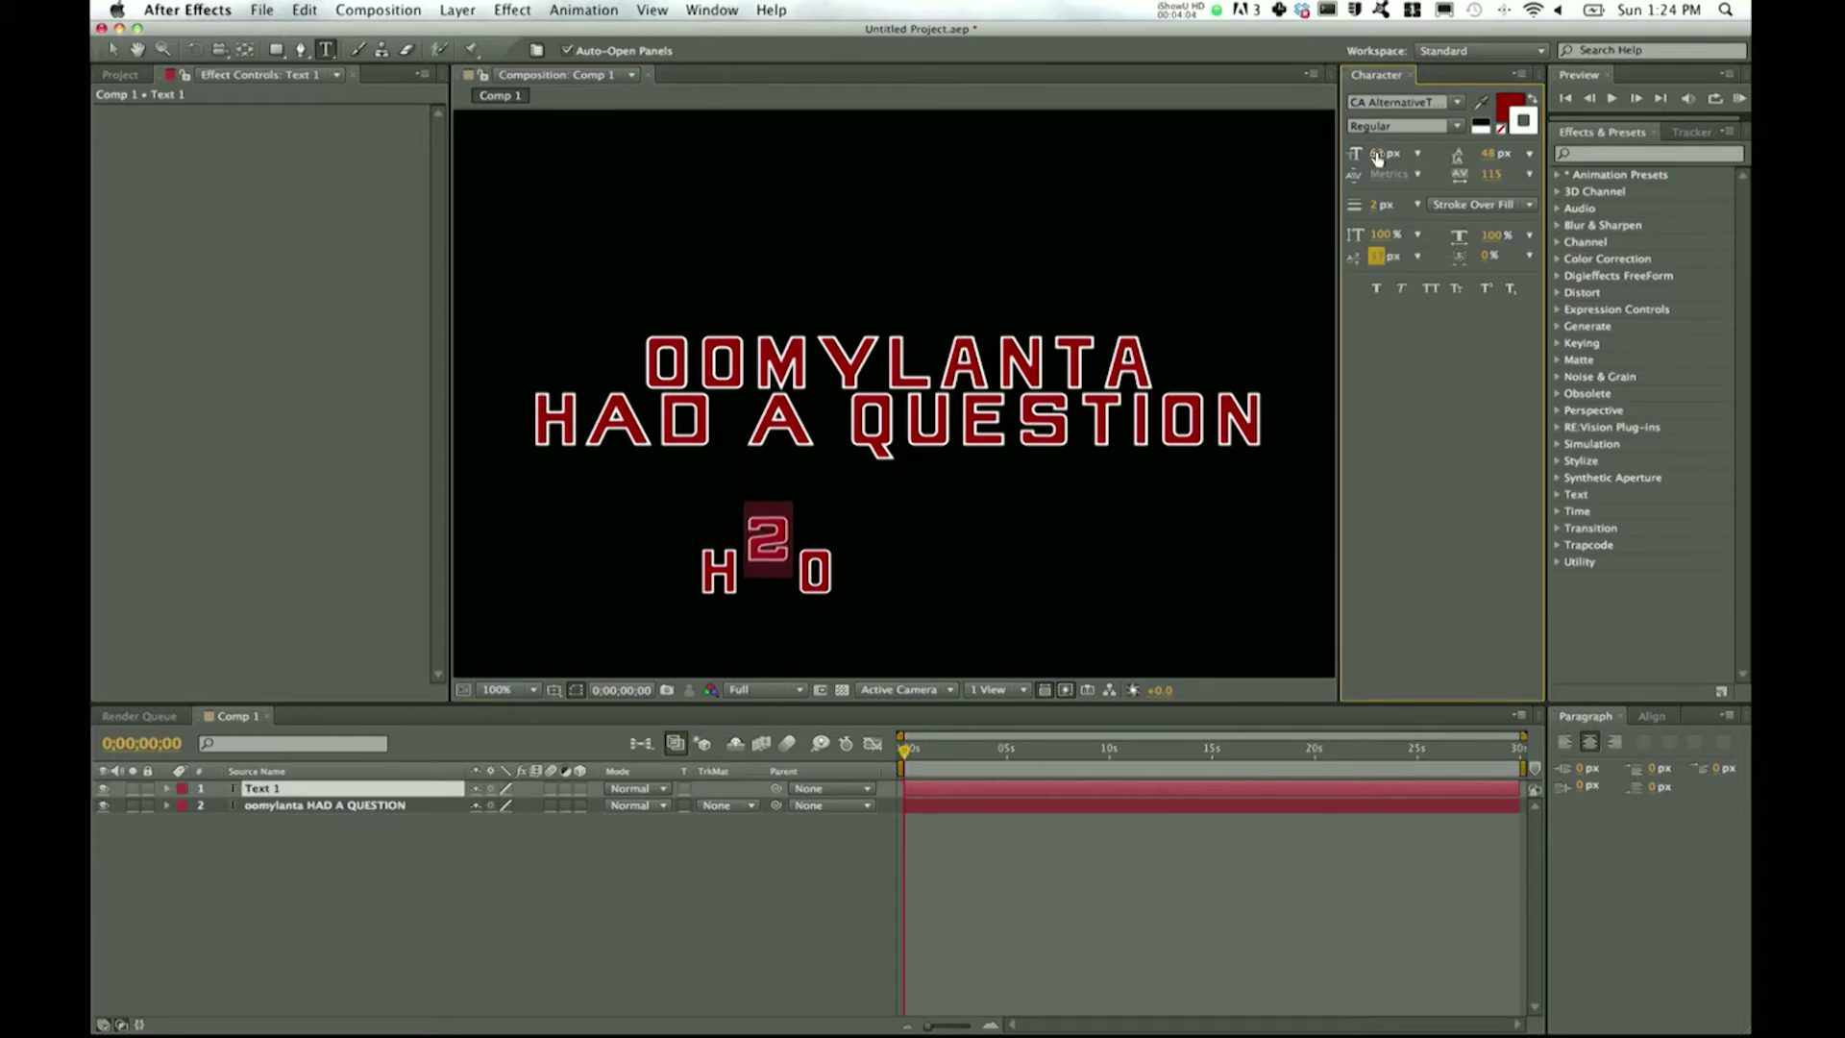
drag(1378, 158, 1345, 161)
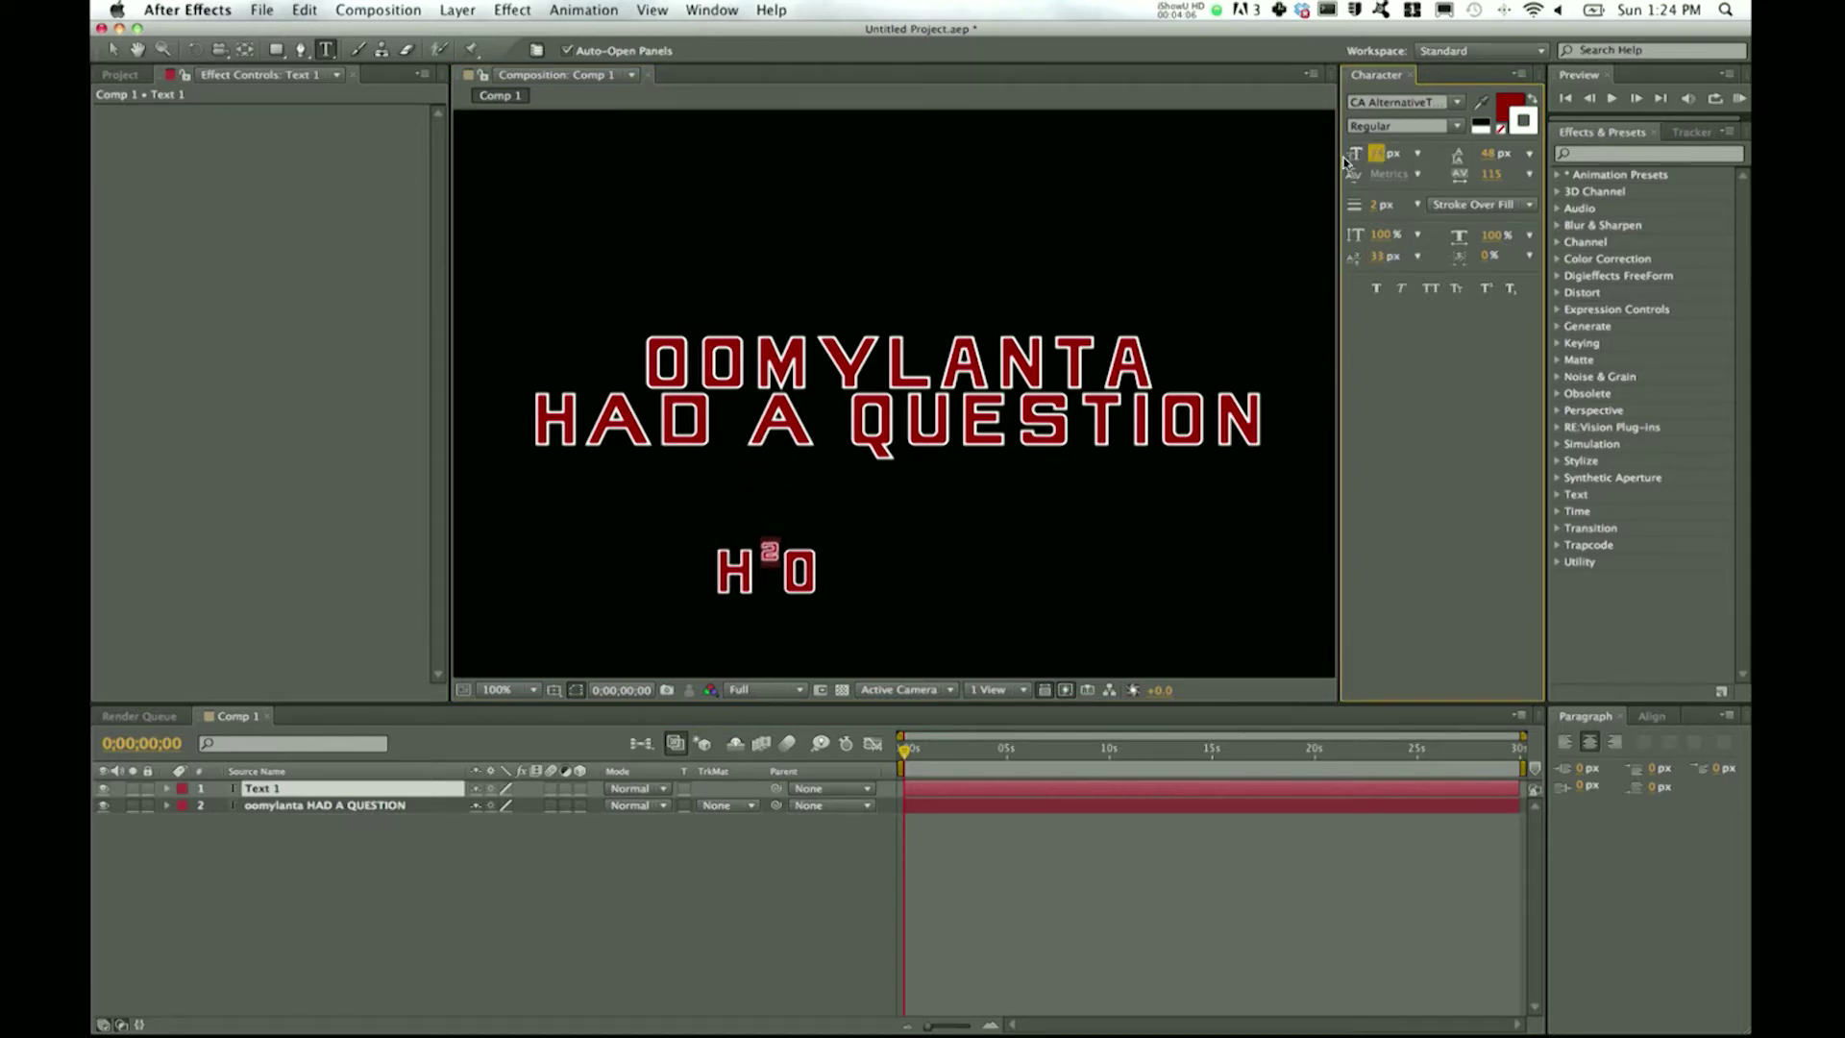
click(1491, 174)
drag(1490, 174, 1328, 191)
drag(683, 585, 758, 576)
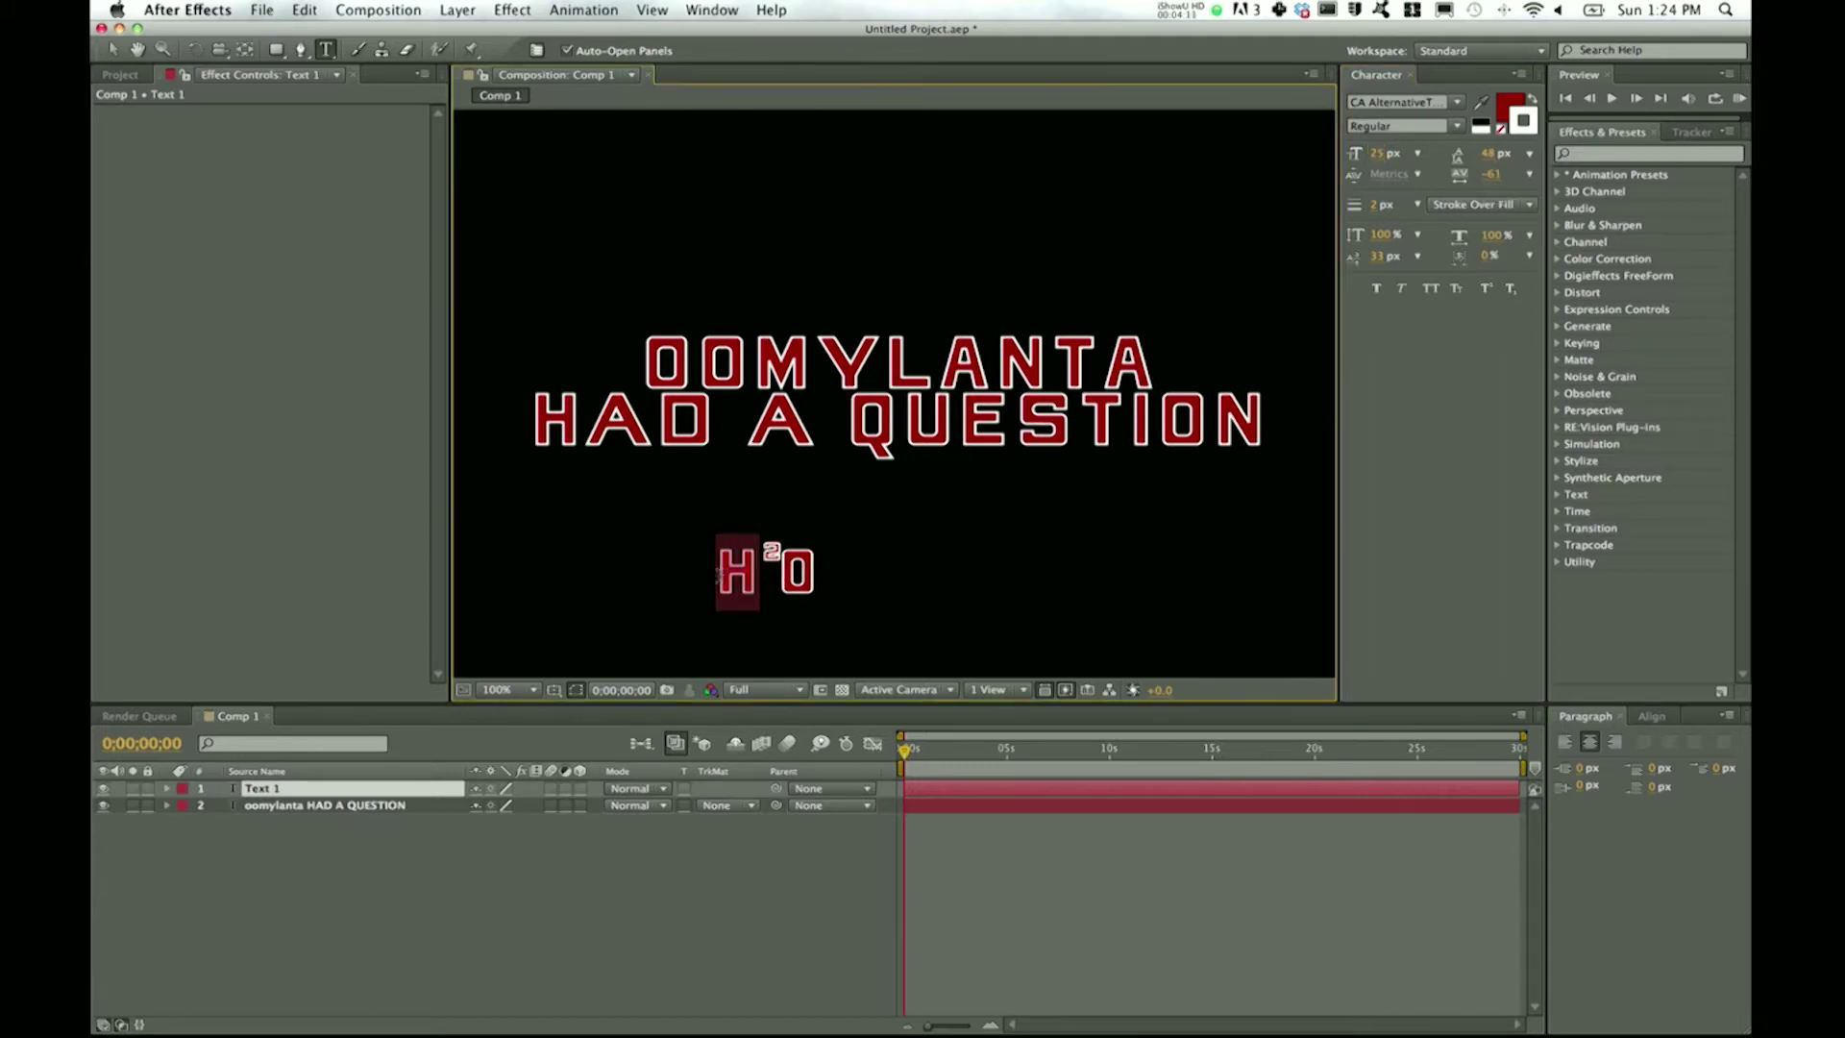
click(1492, 173)
text(0)
key(Return)
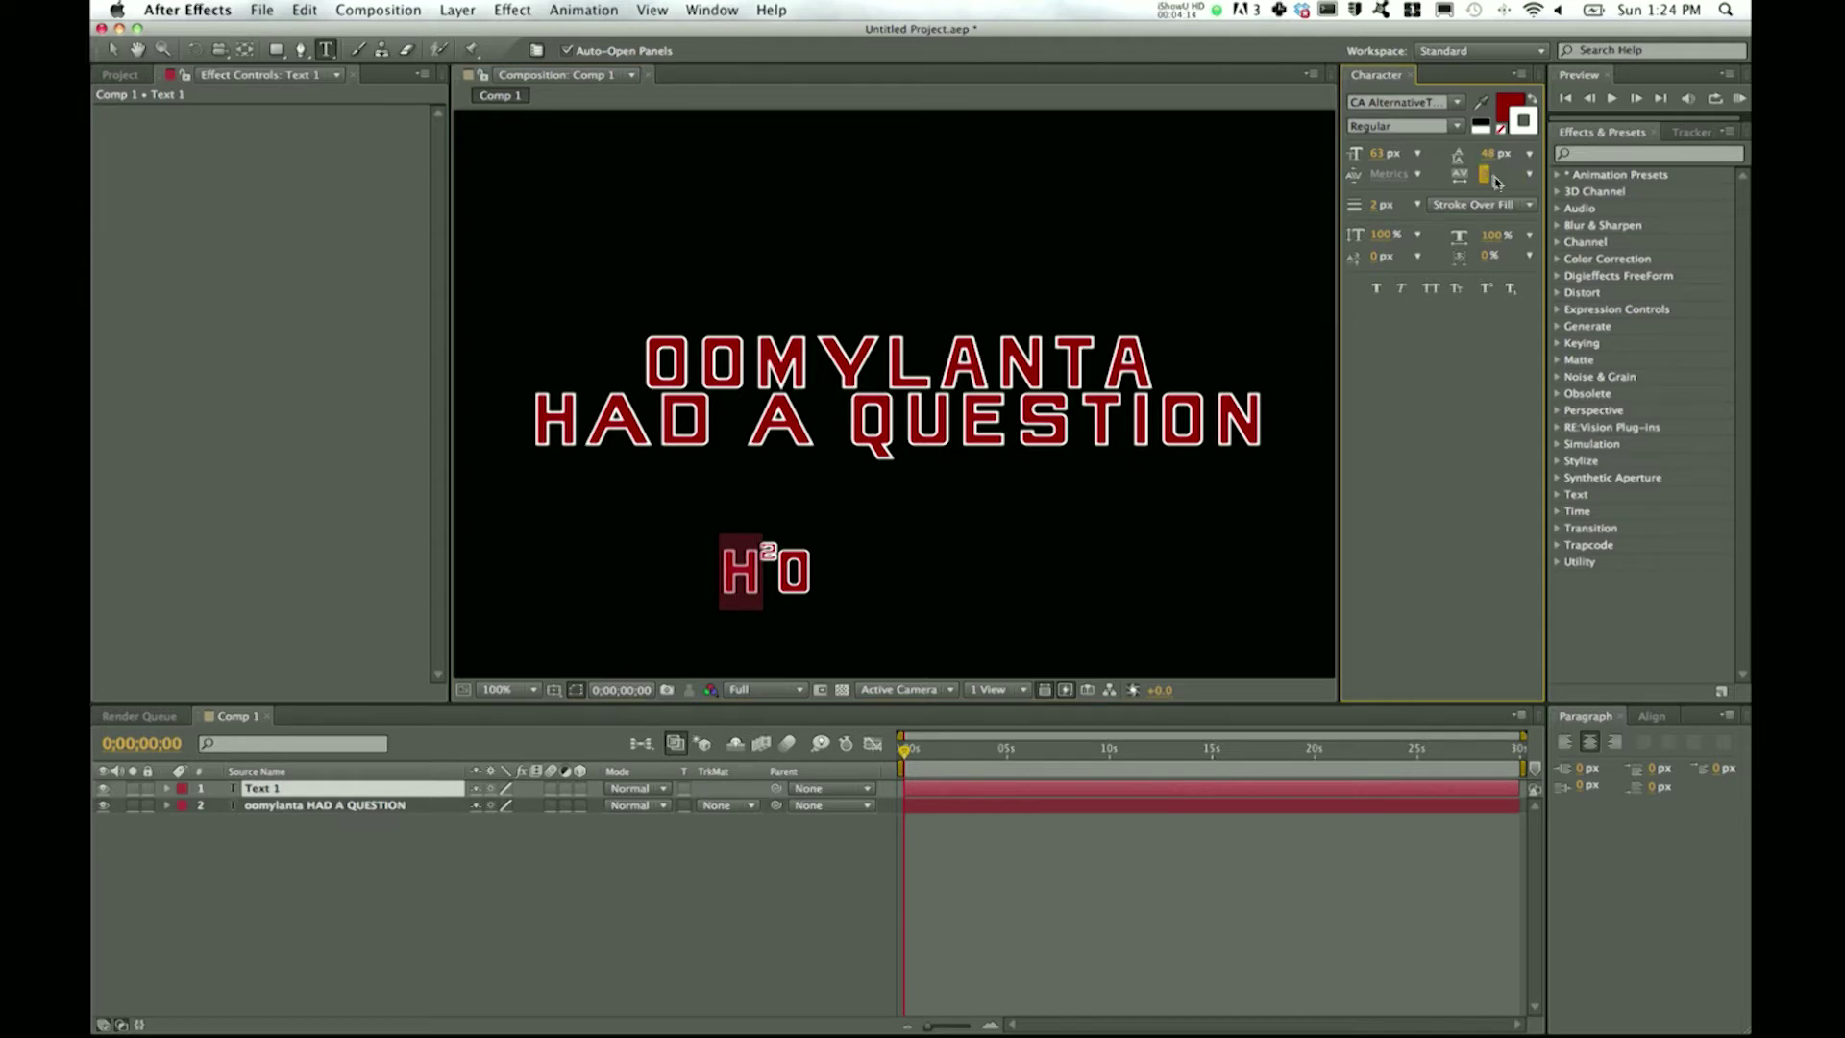
click(1439, 408)
click(286, 795)
key(Delete)
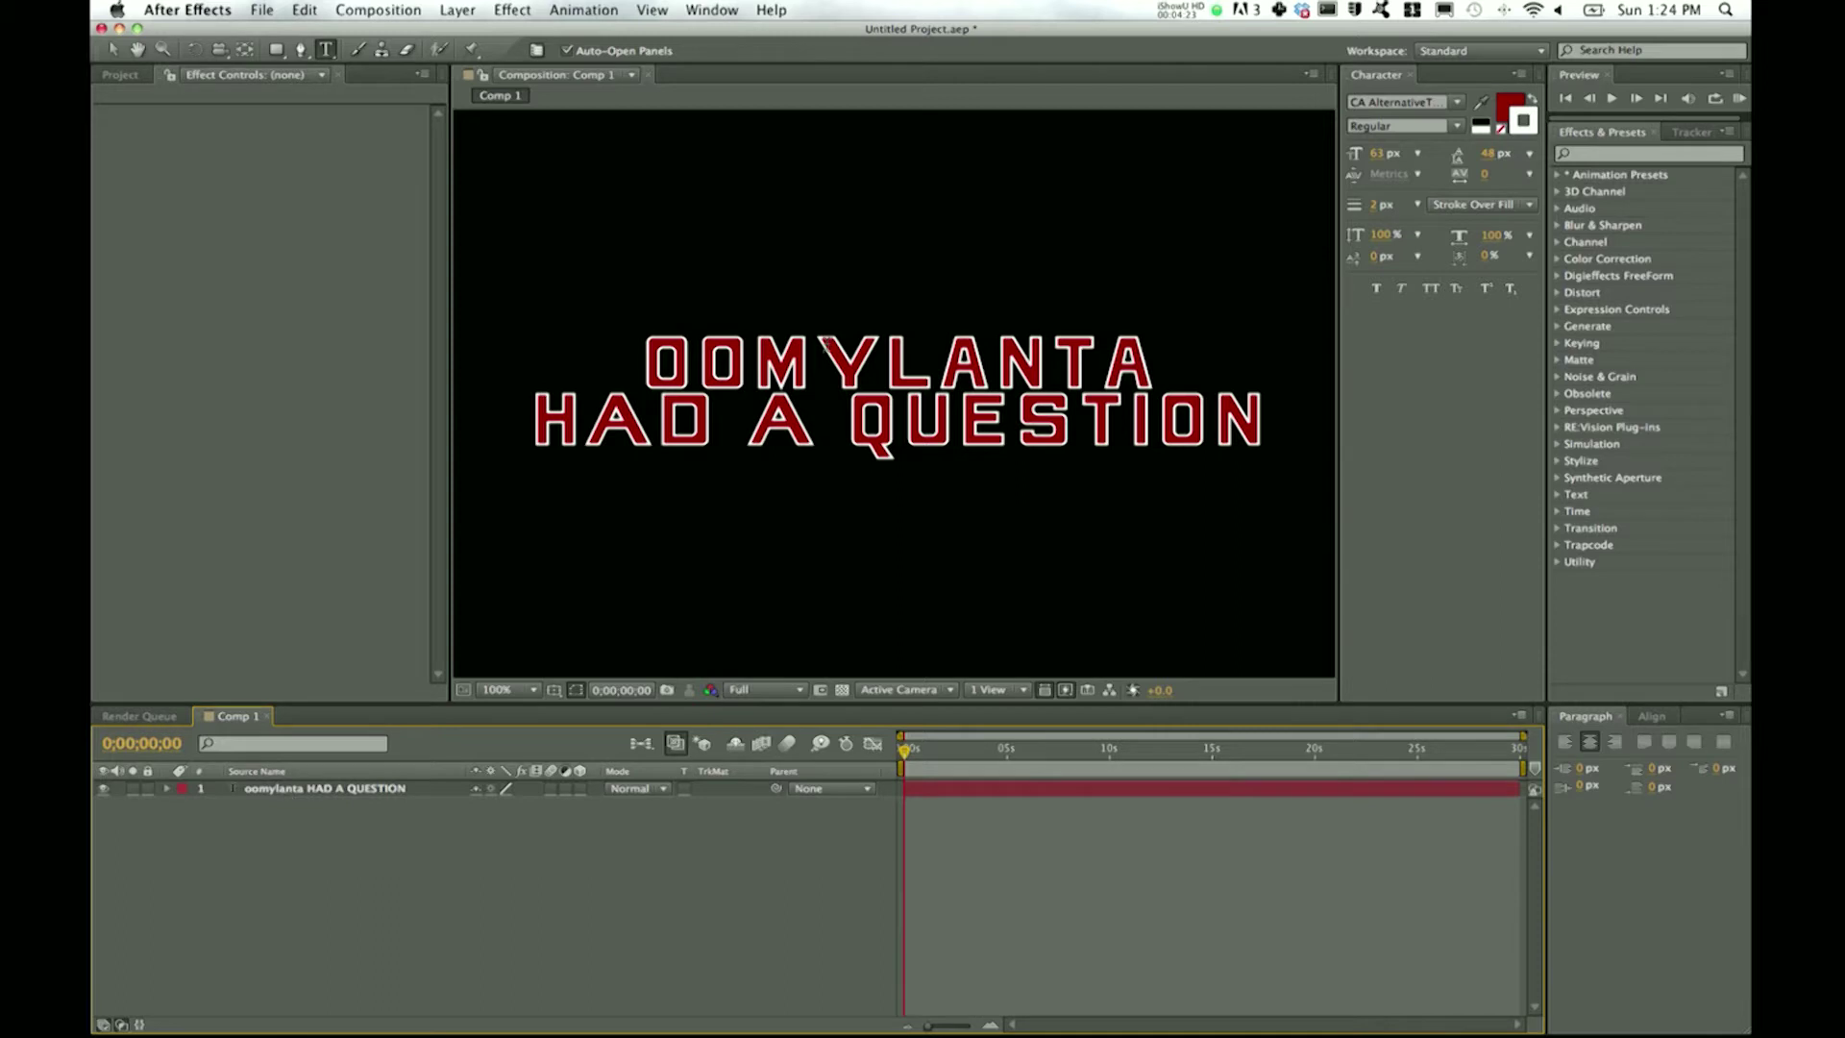
click(307, 792)
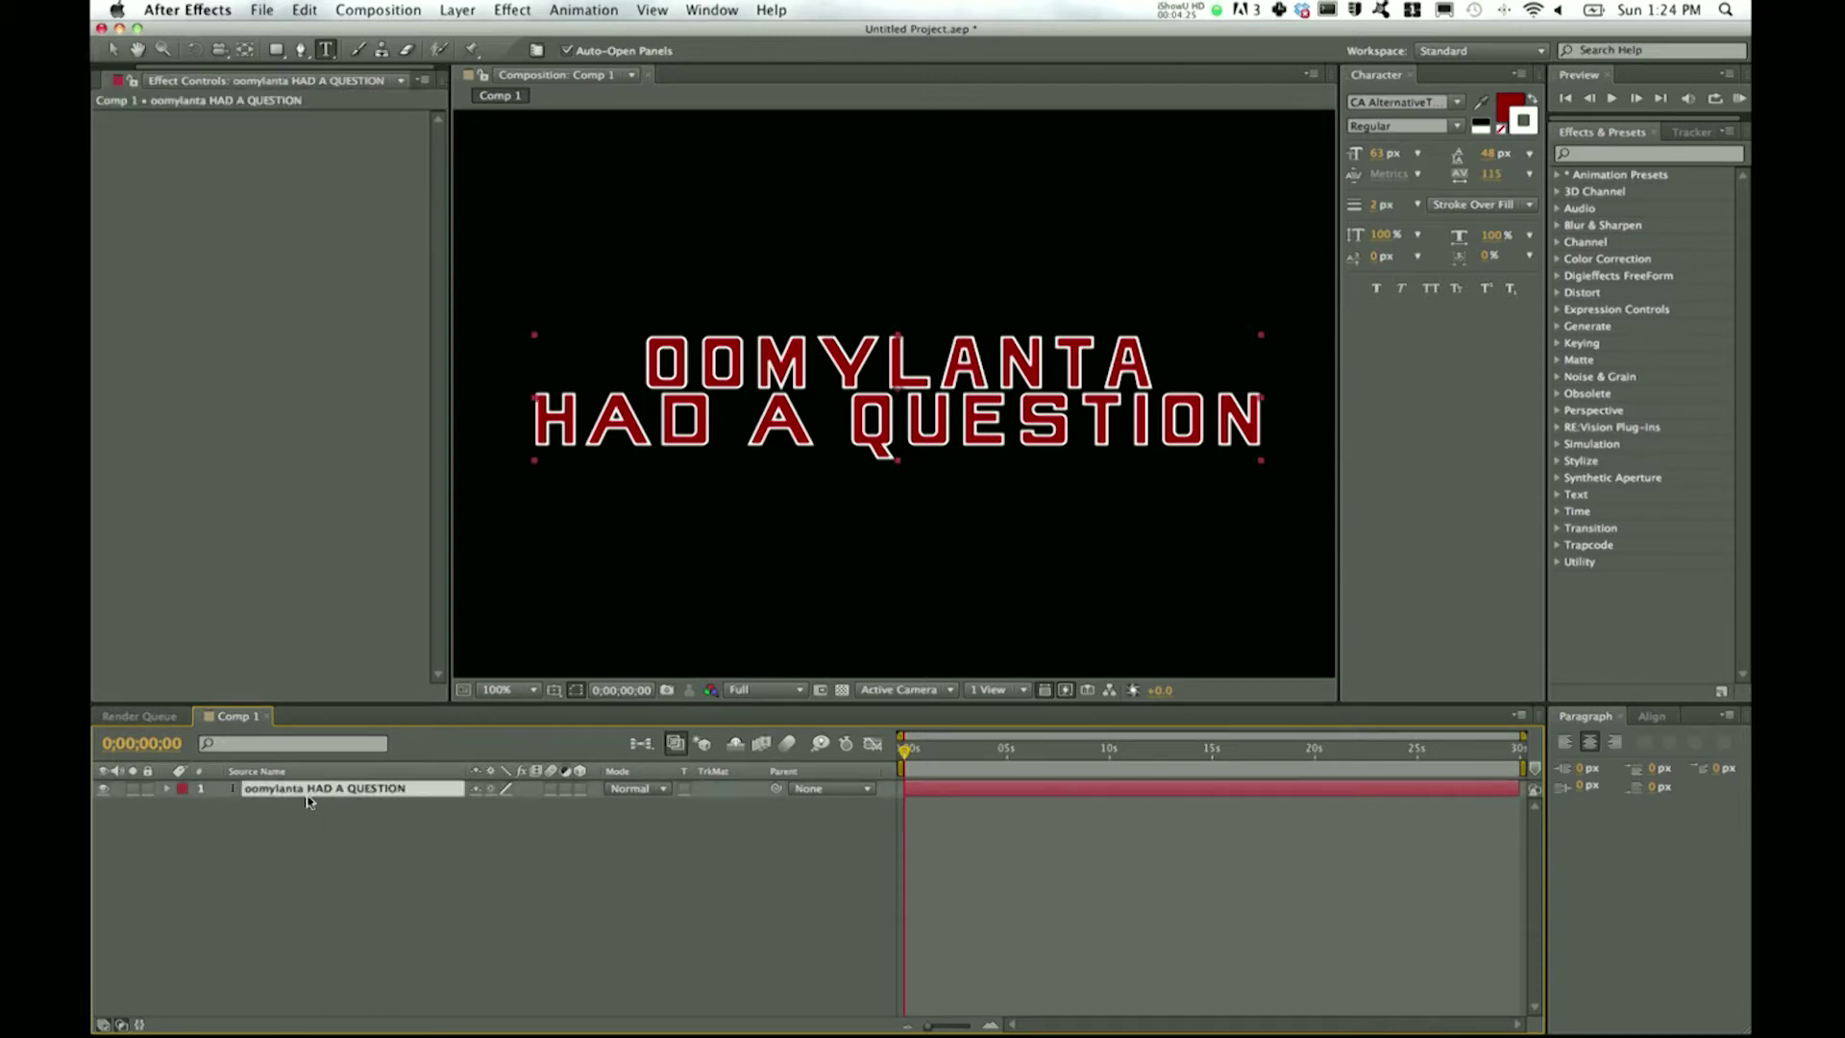
- Apply a Bevel and Emboss layer style to the title and expand its settings
click(445, 13)
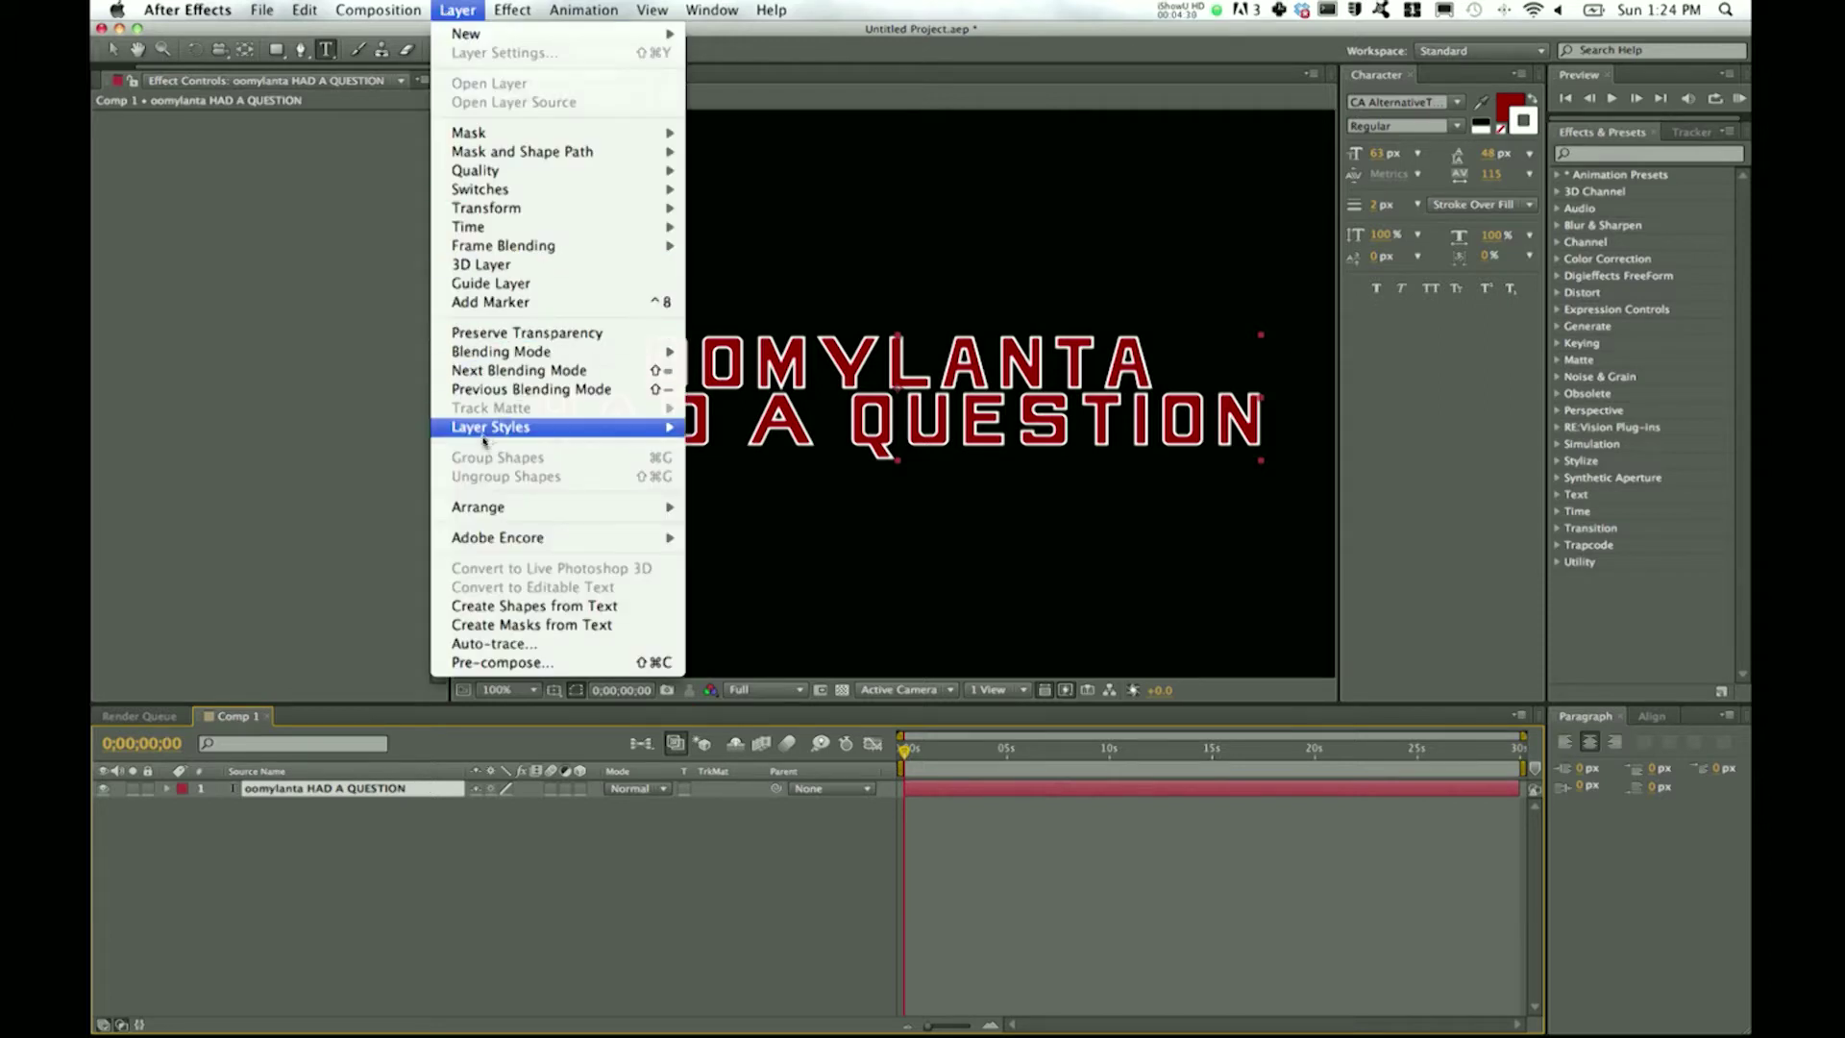
mouse_move(485, 438)
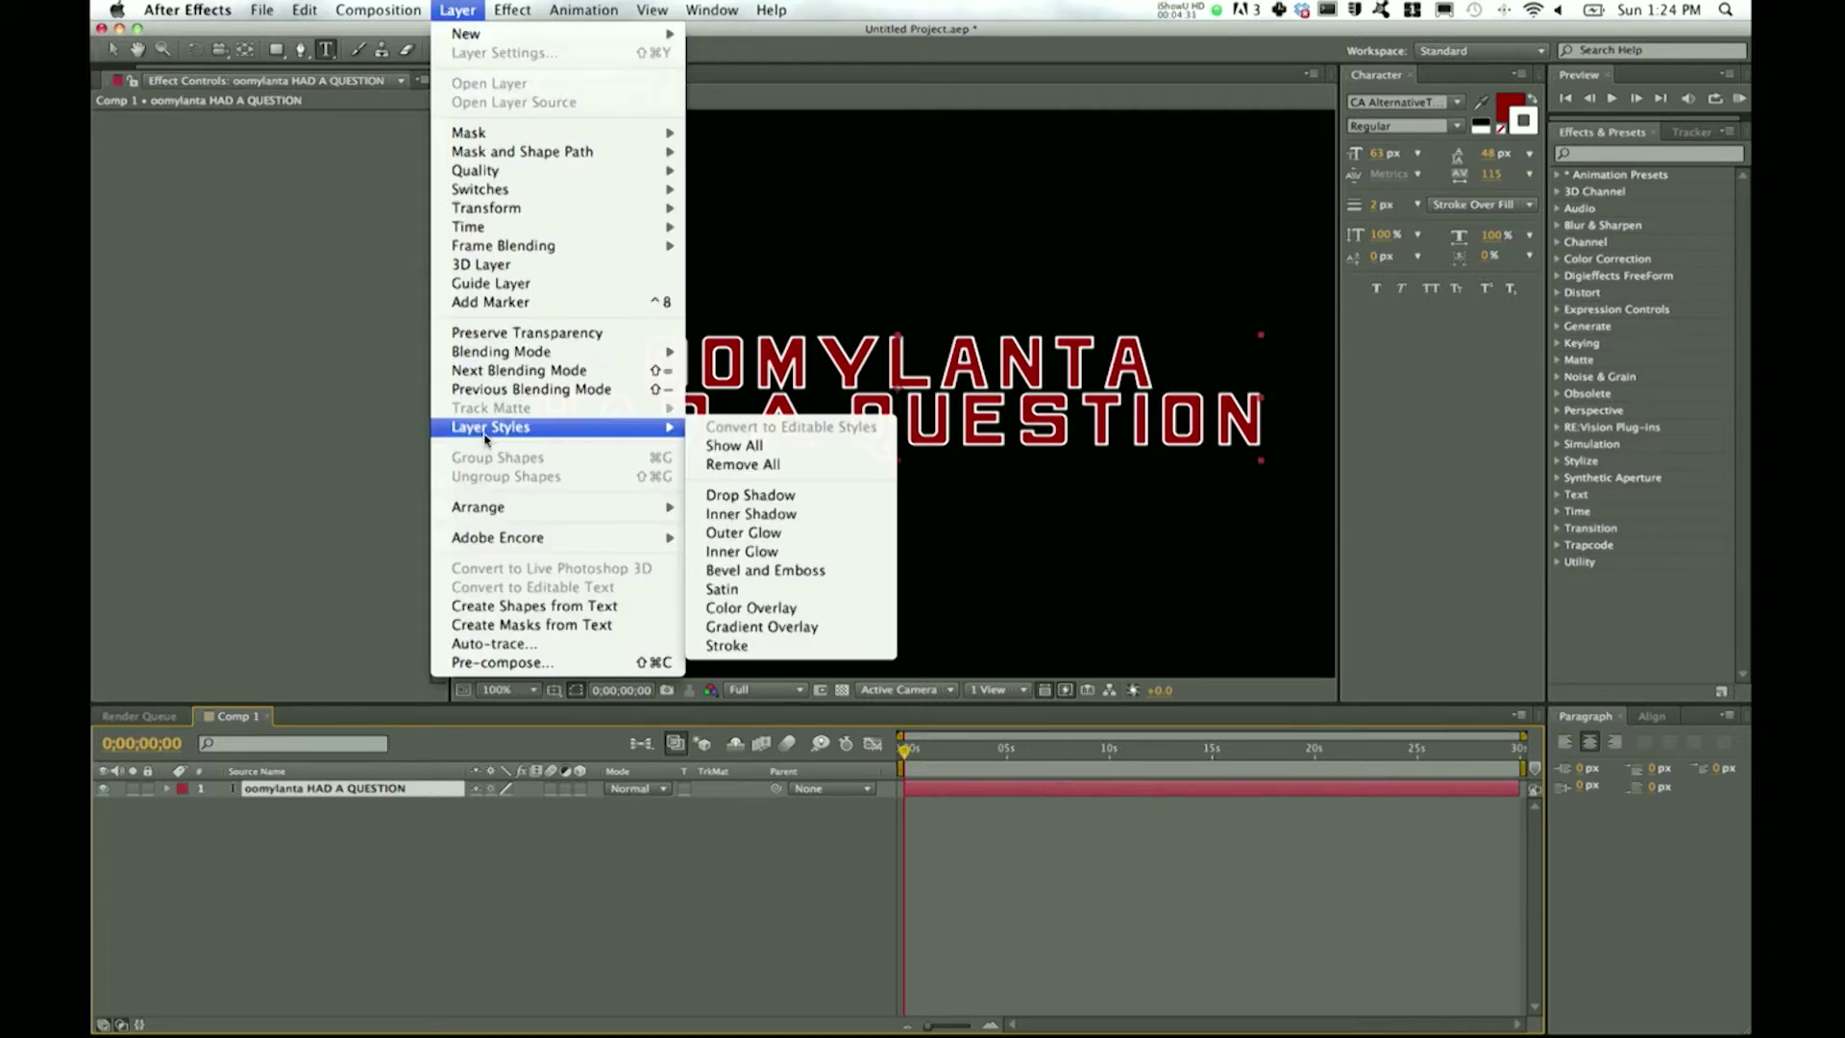
click(772, 573)
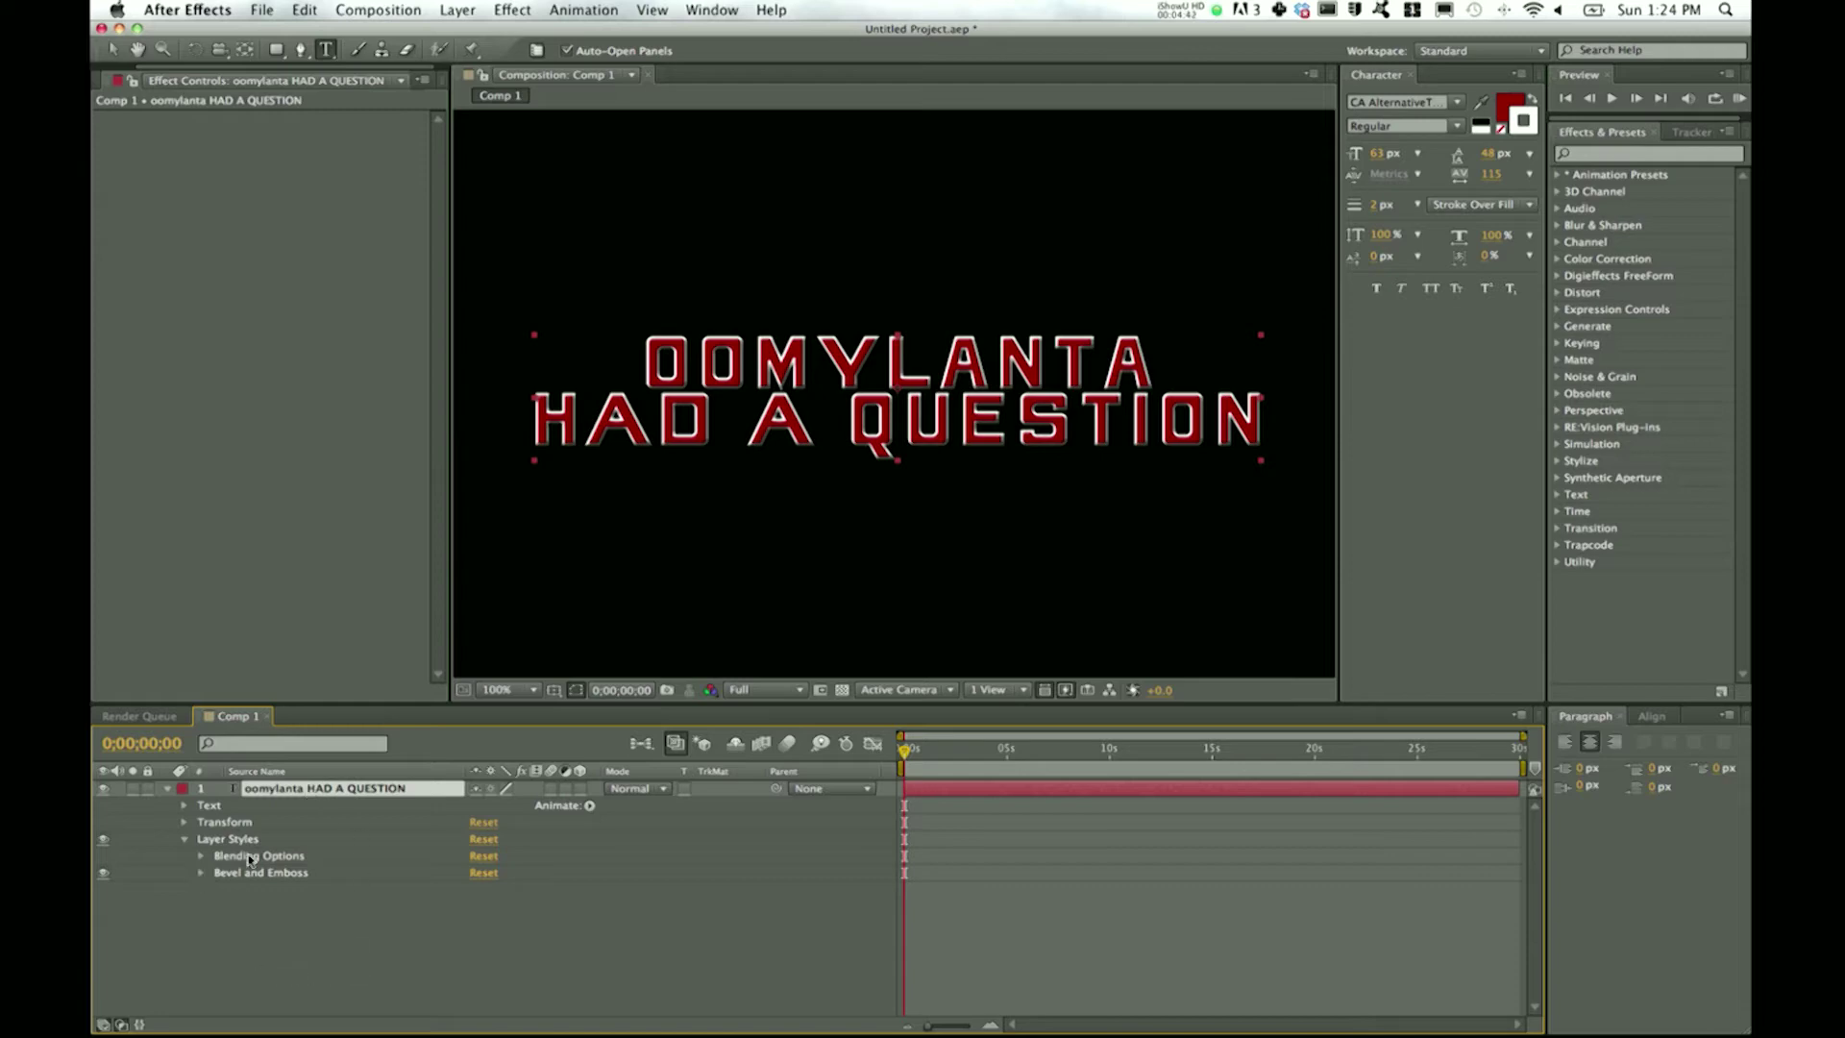
click(199, 874)
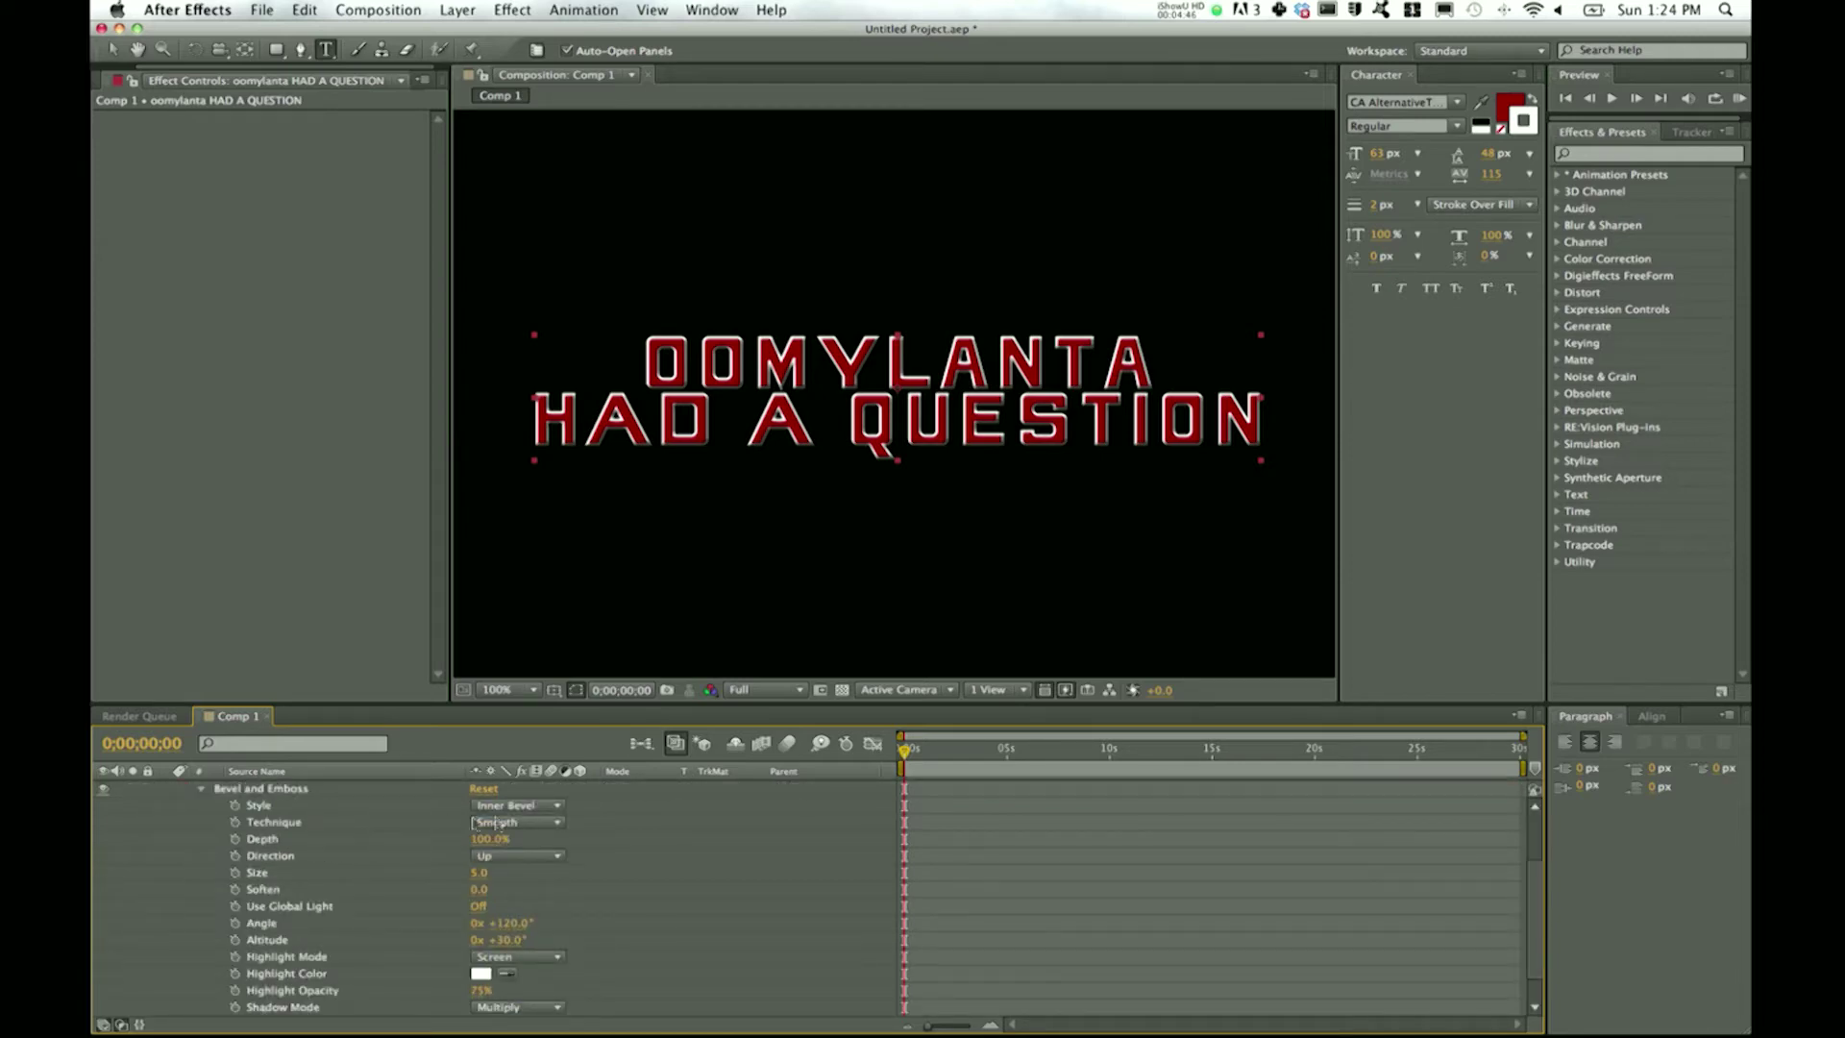
- Keep Inner Bevel and set technique Chisel Hard, size 101, soften 4.7
click(537, 810)
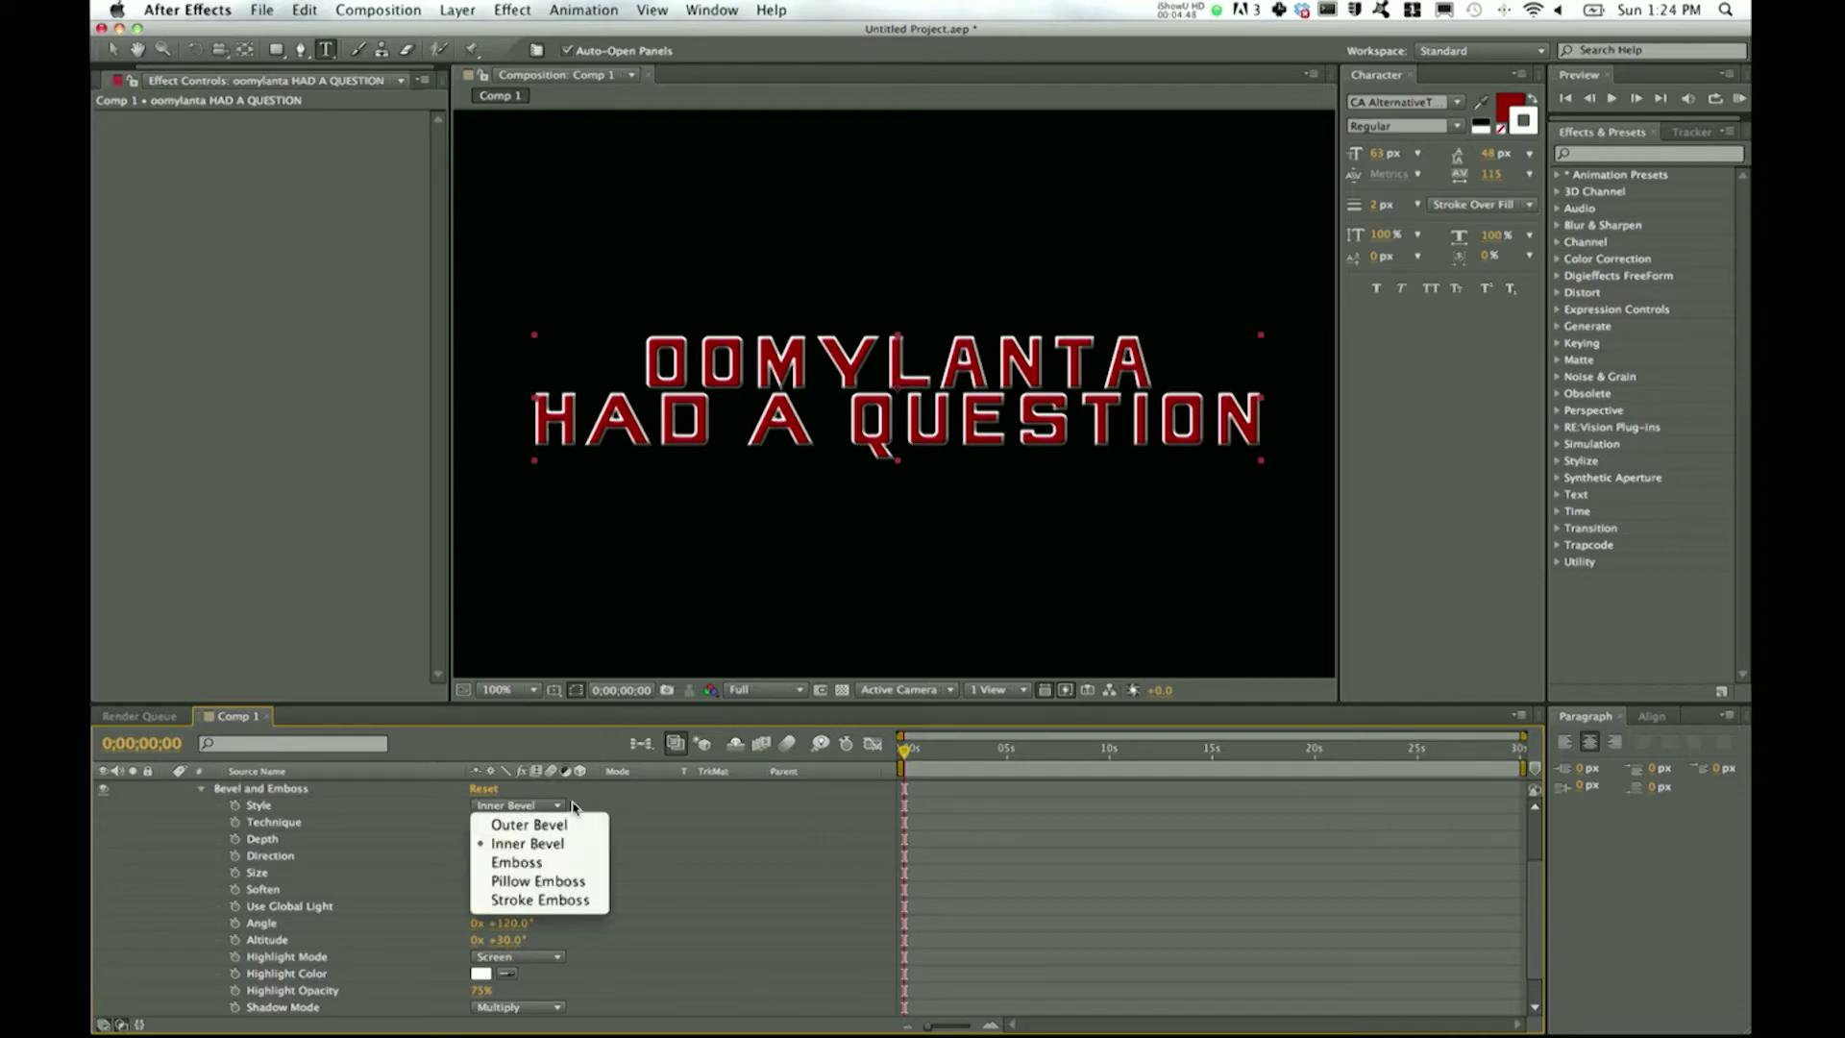
click(537, 810)
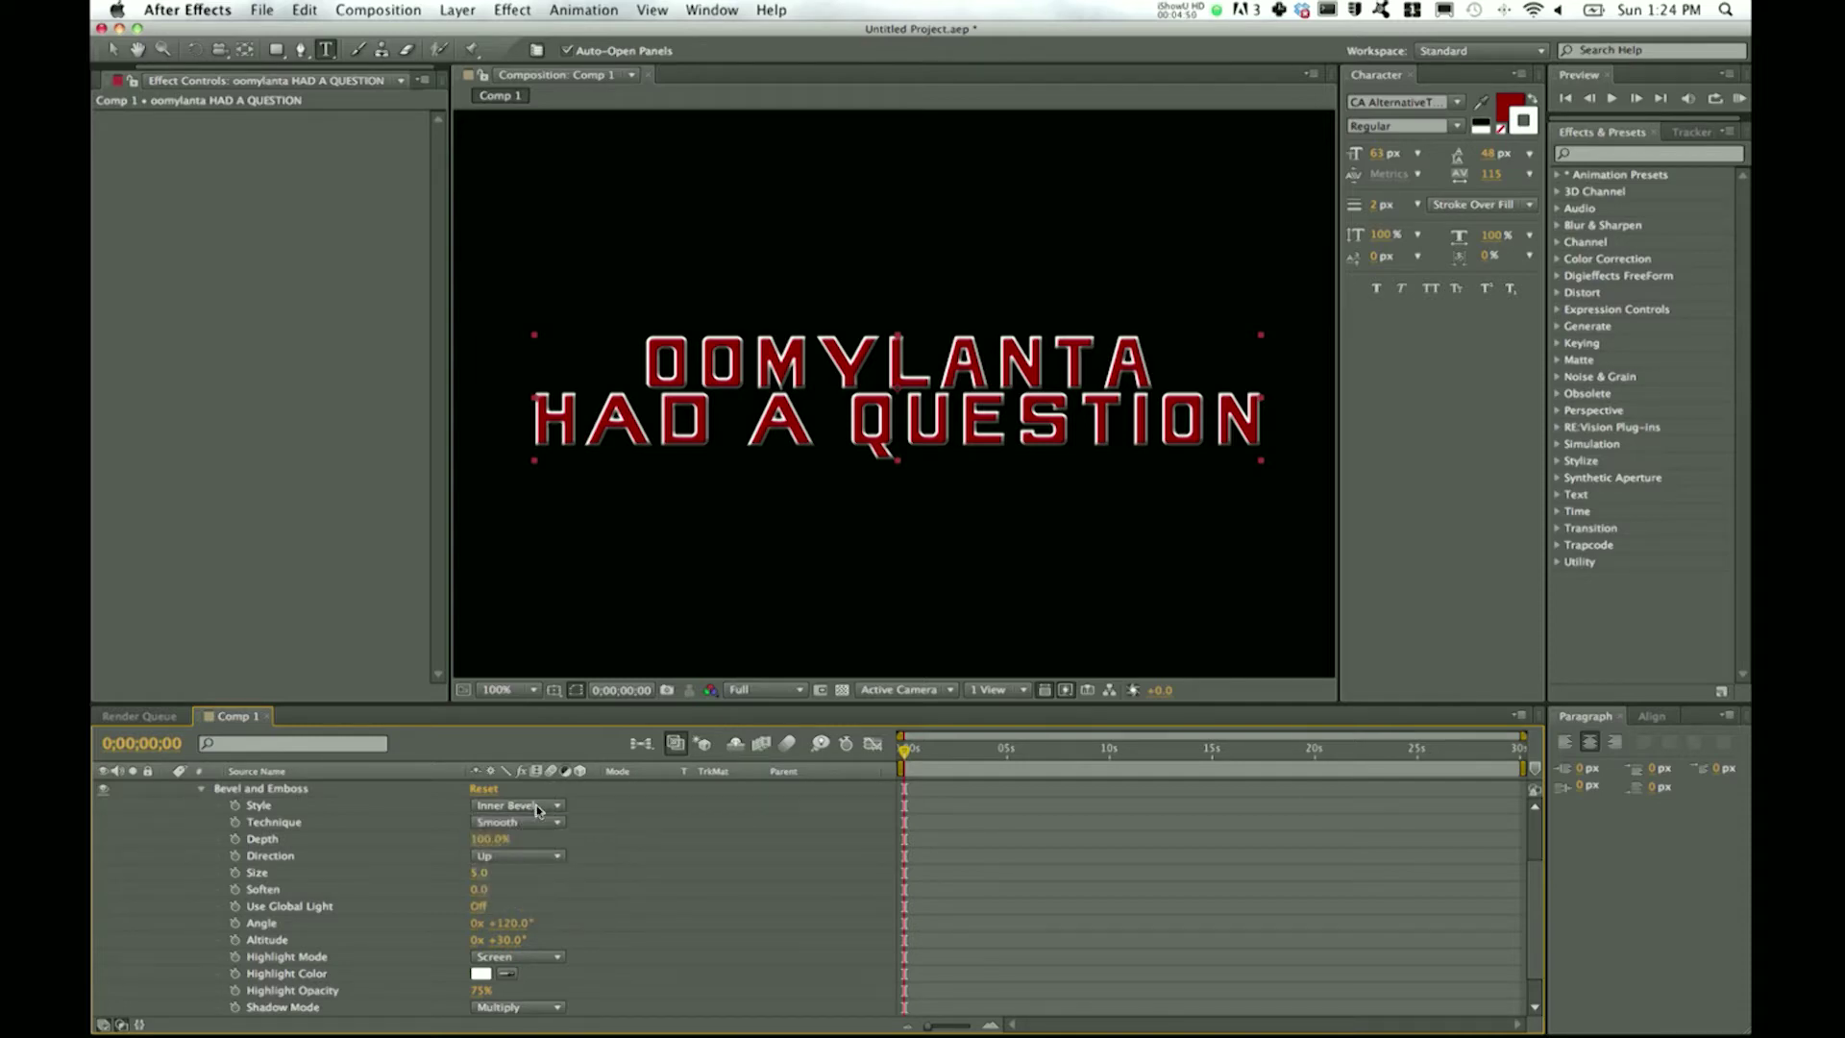
click(536, 828)
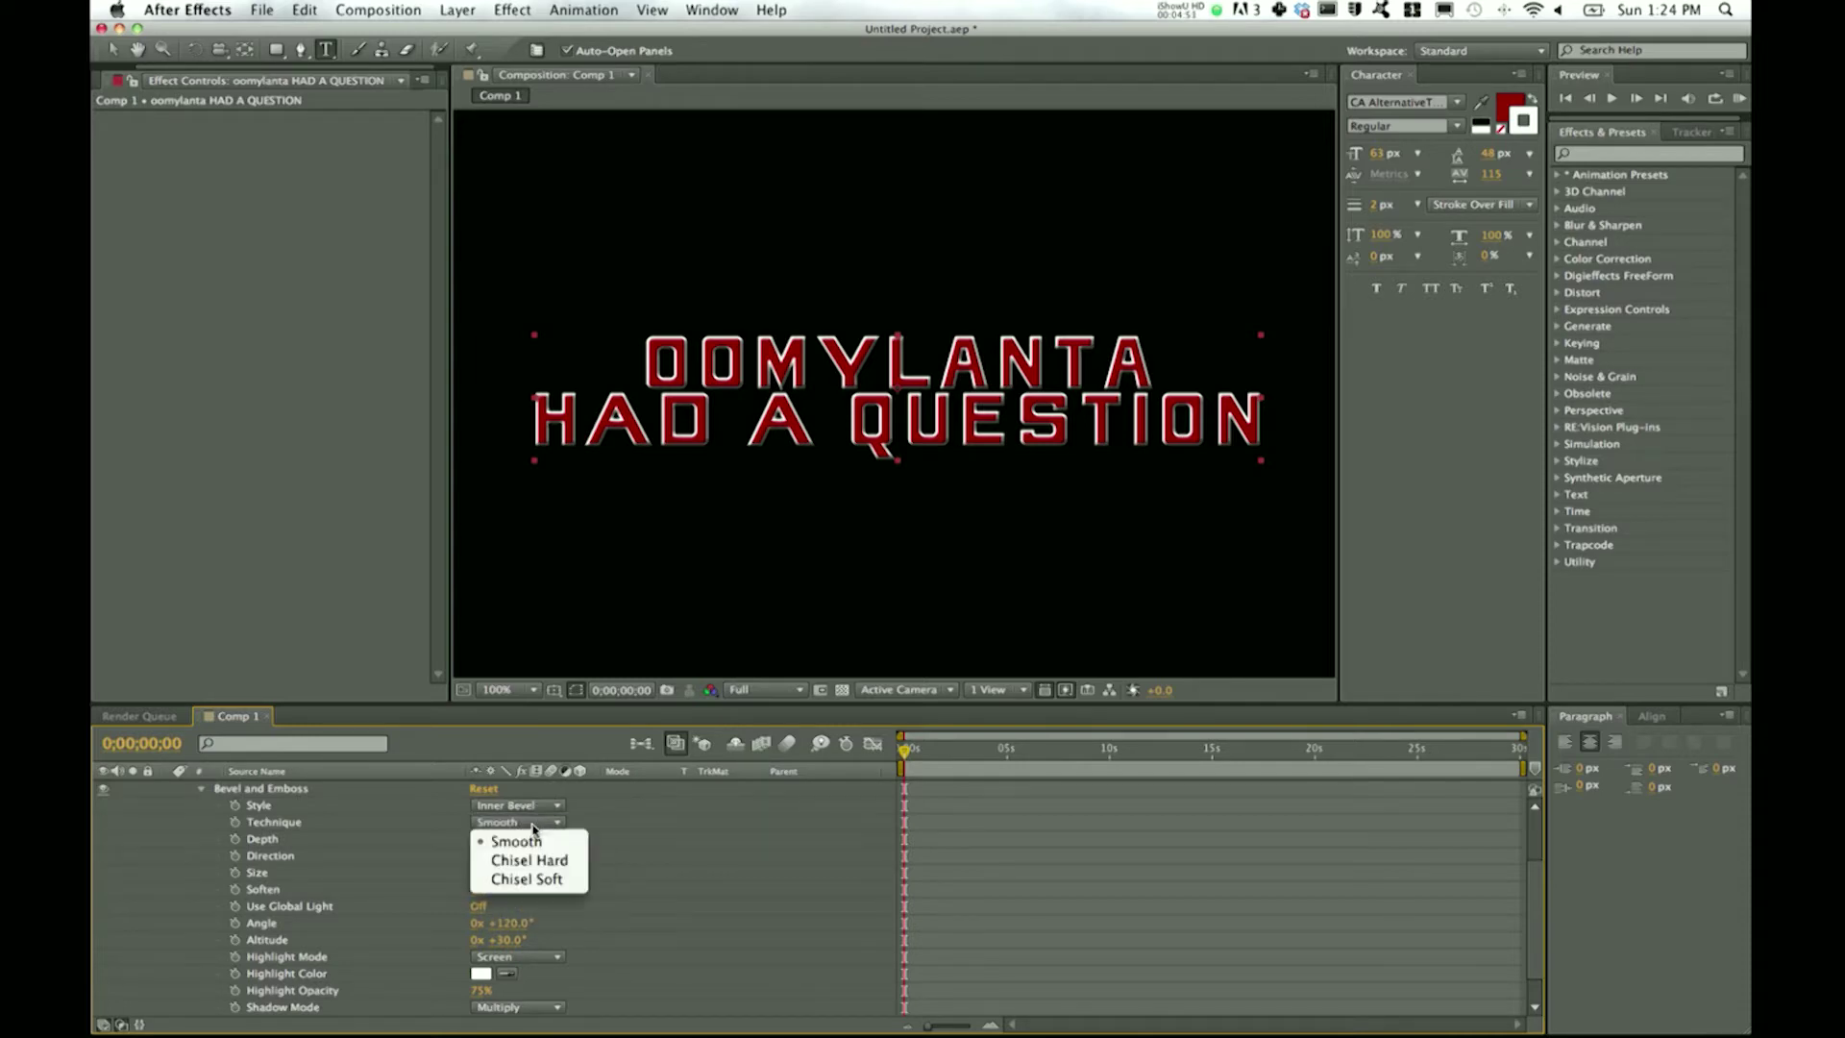
click(572, 862)
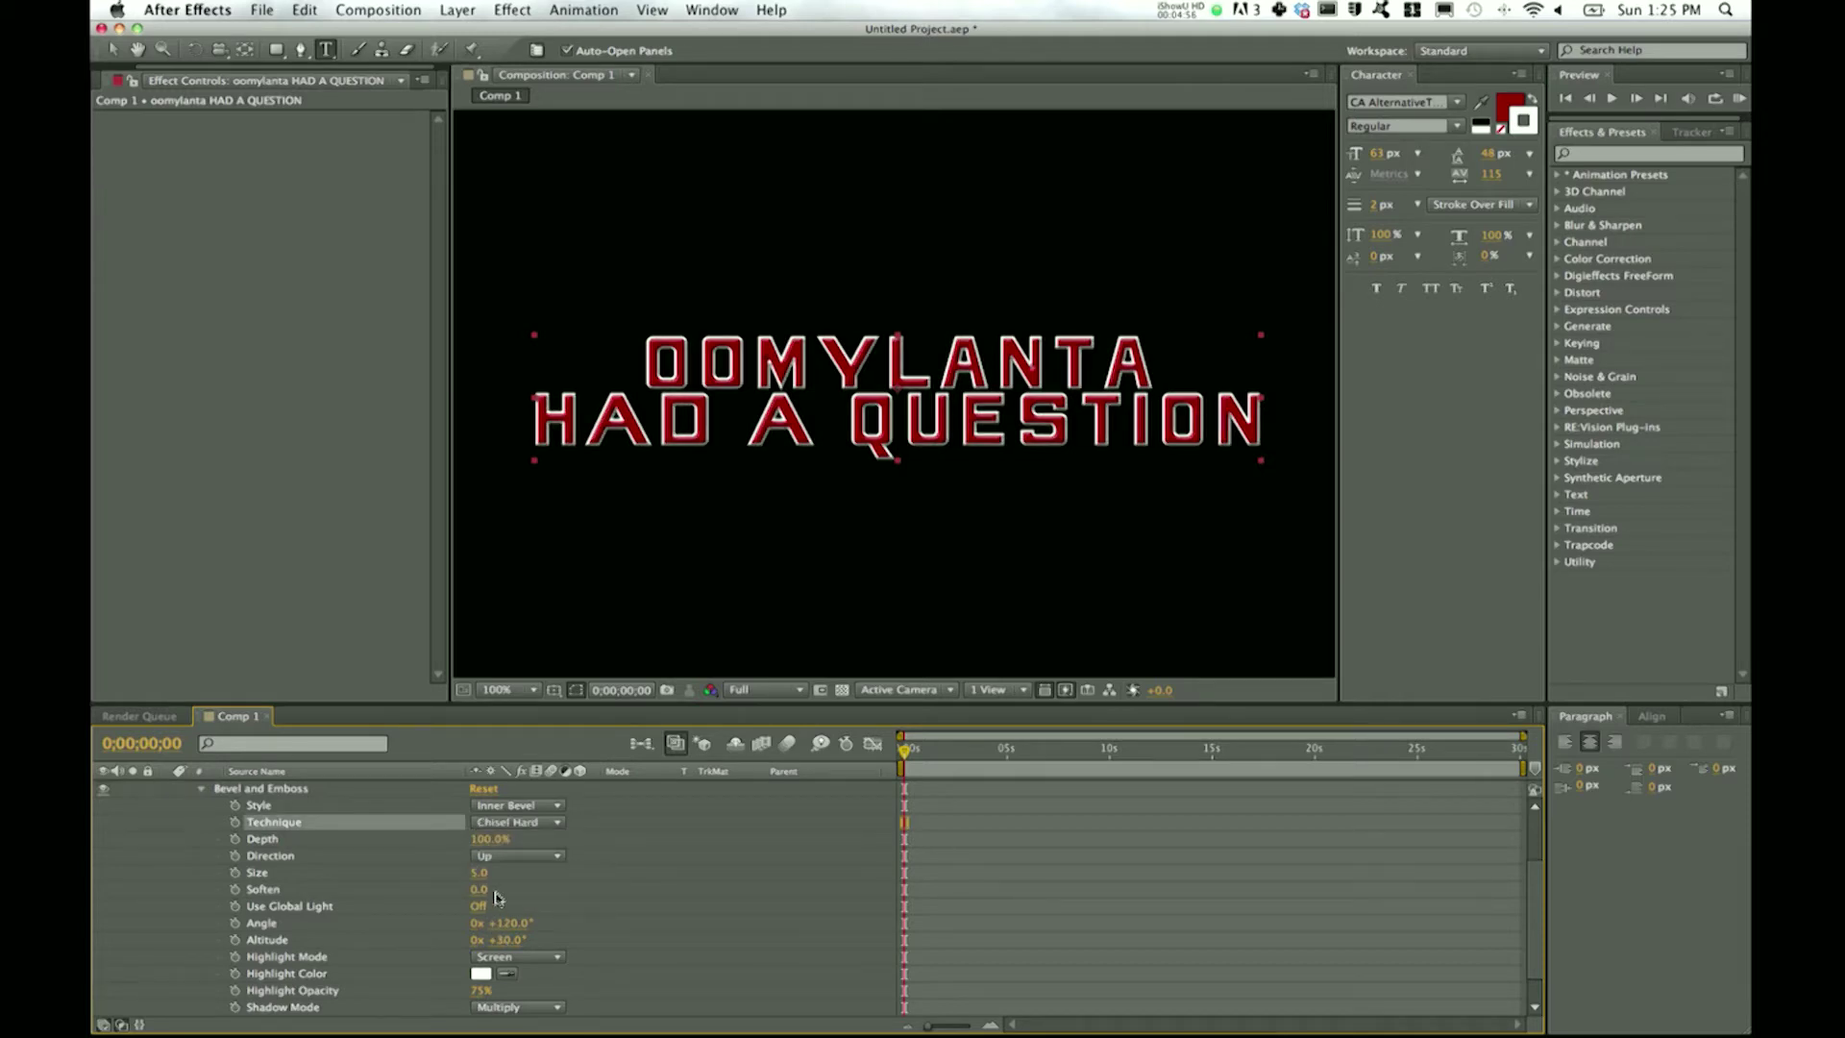
drag(478, 874, 573, 881)
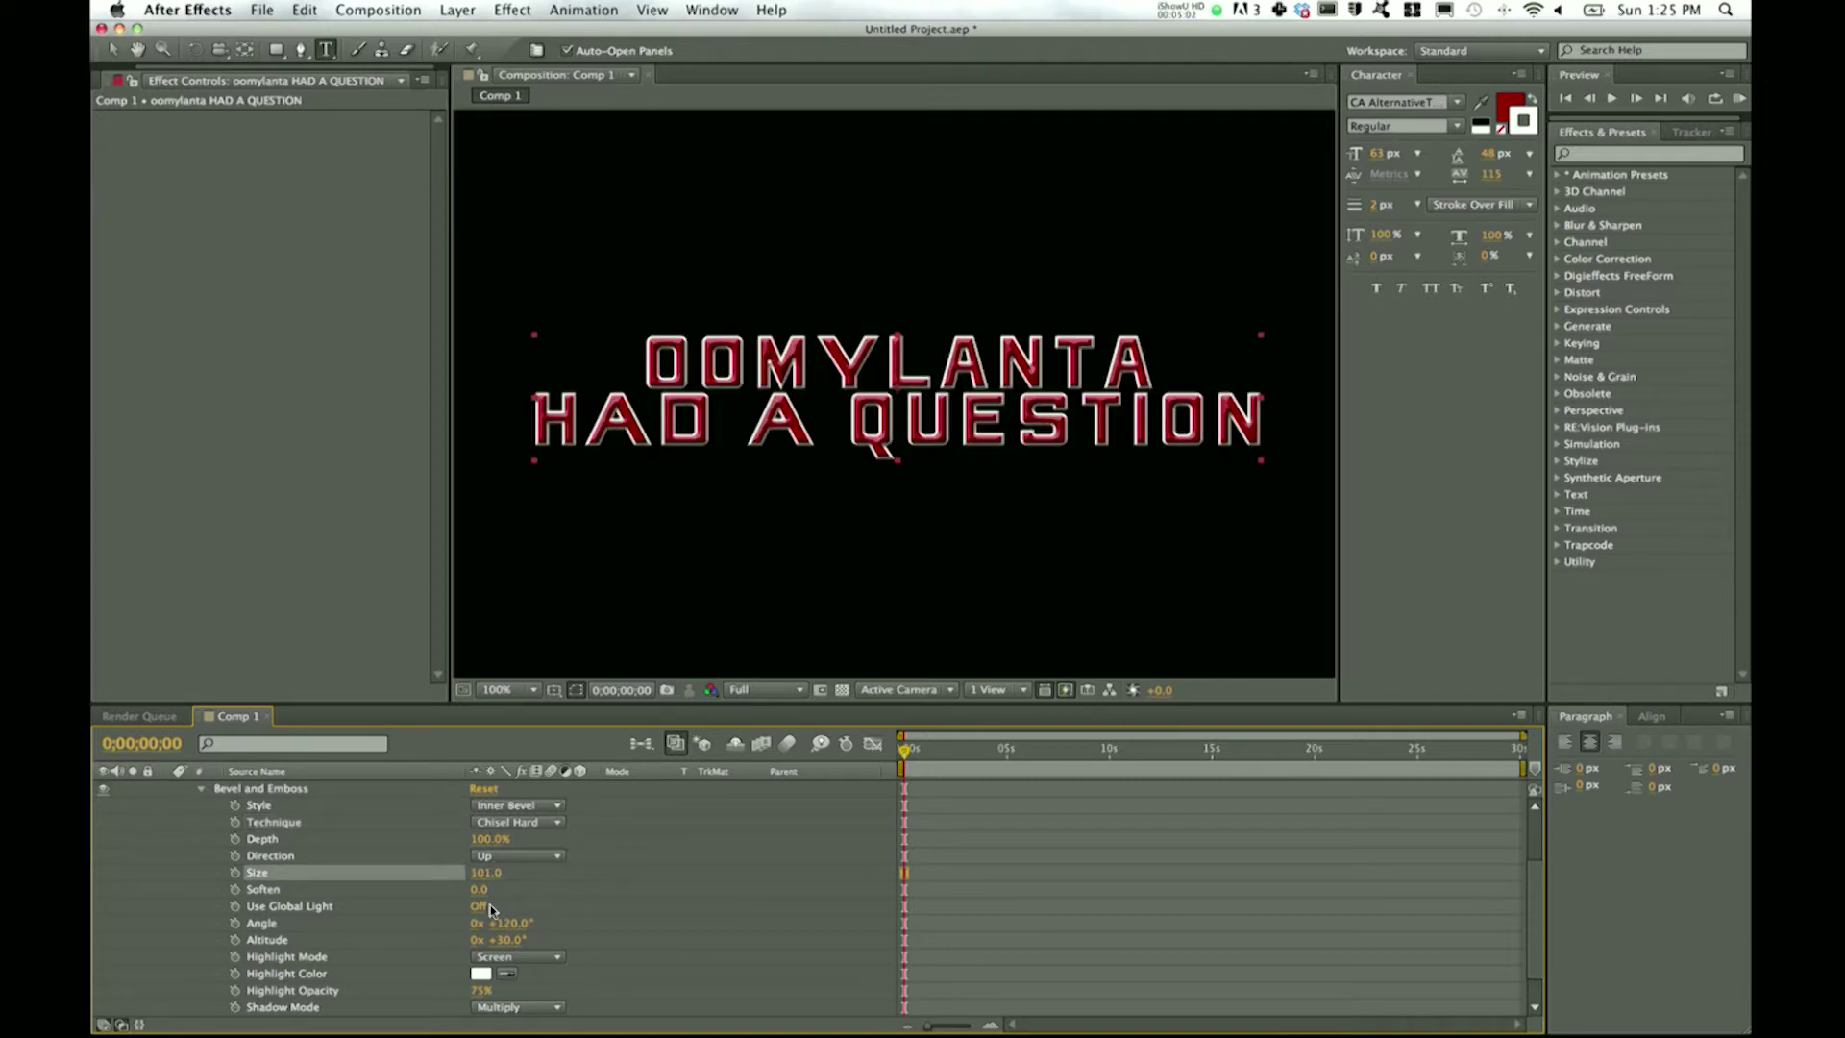
drag(473, 895, 488, 894)
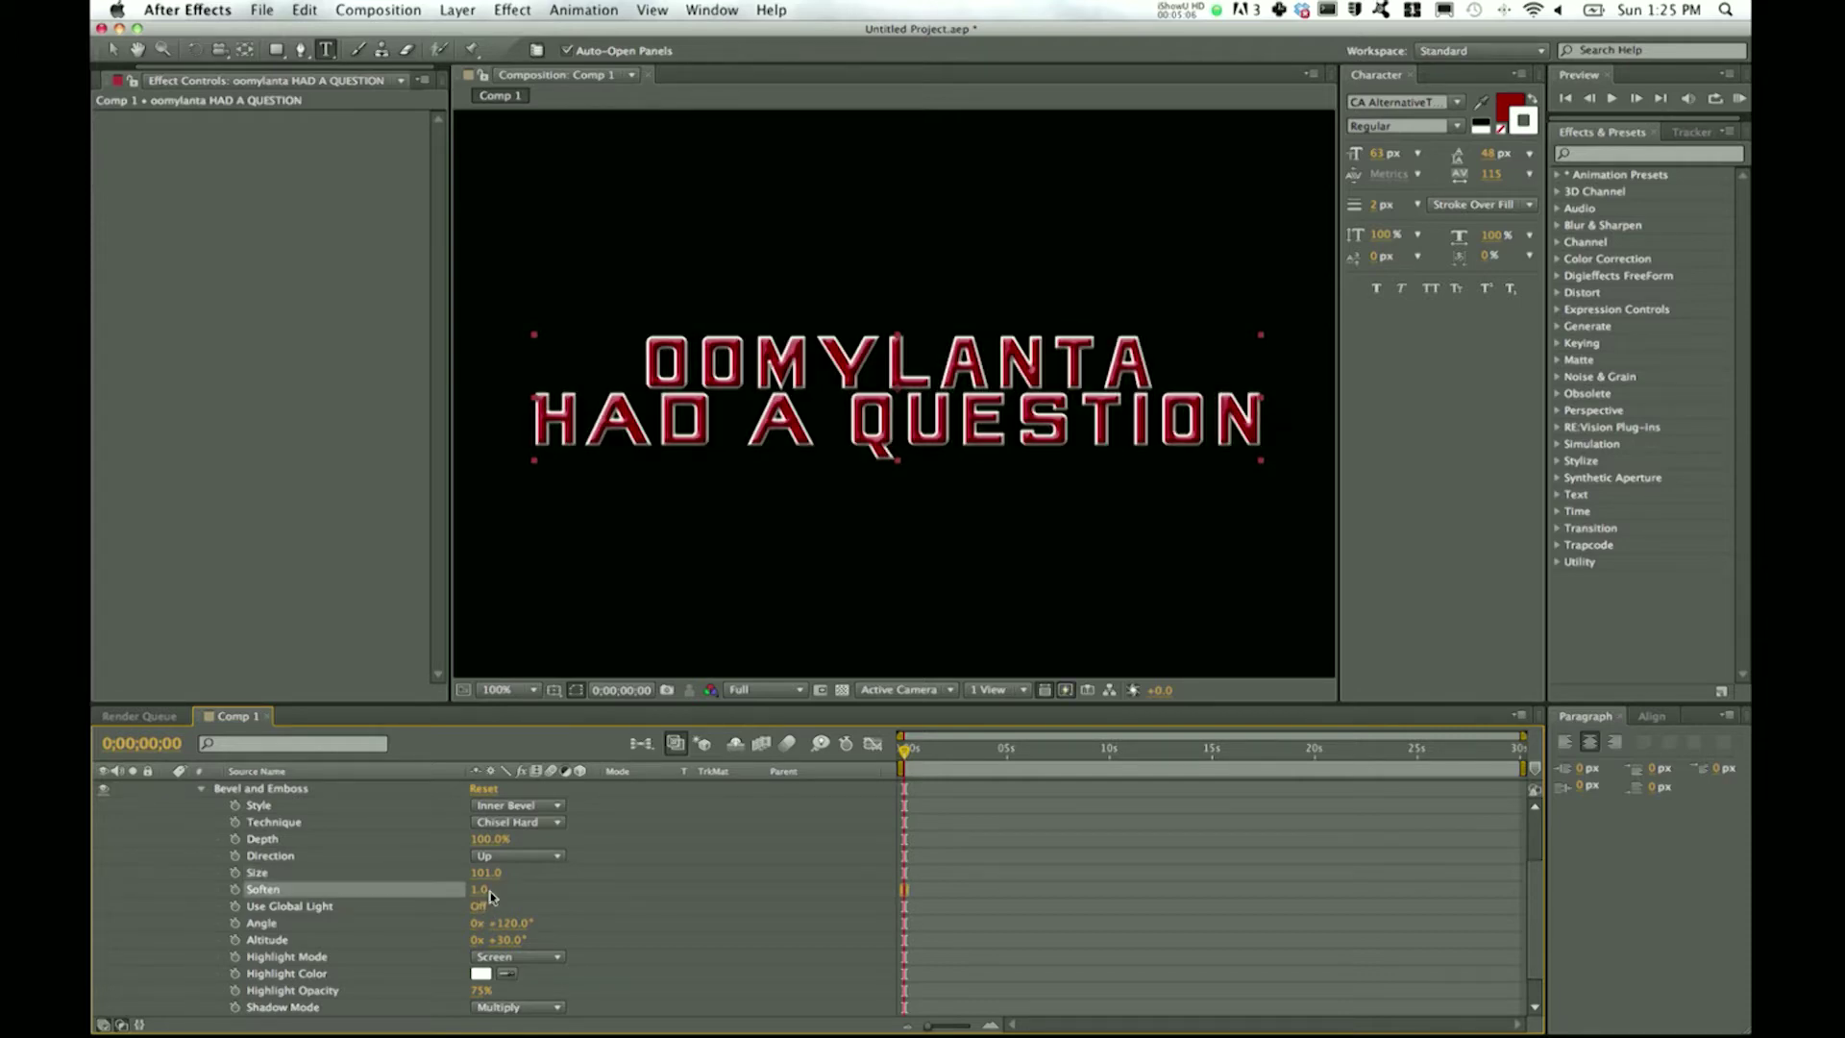
drag(478, 891, 511, 892)
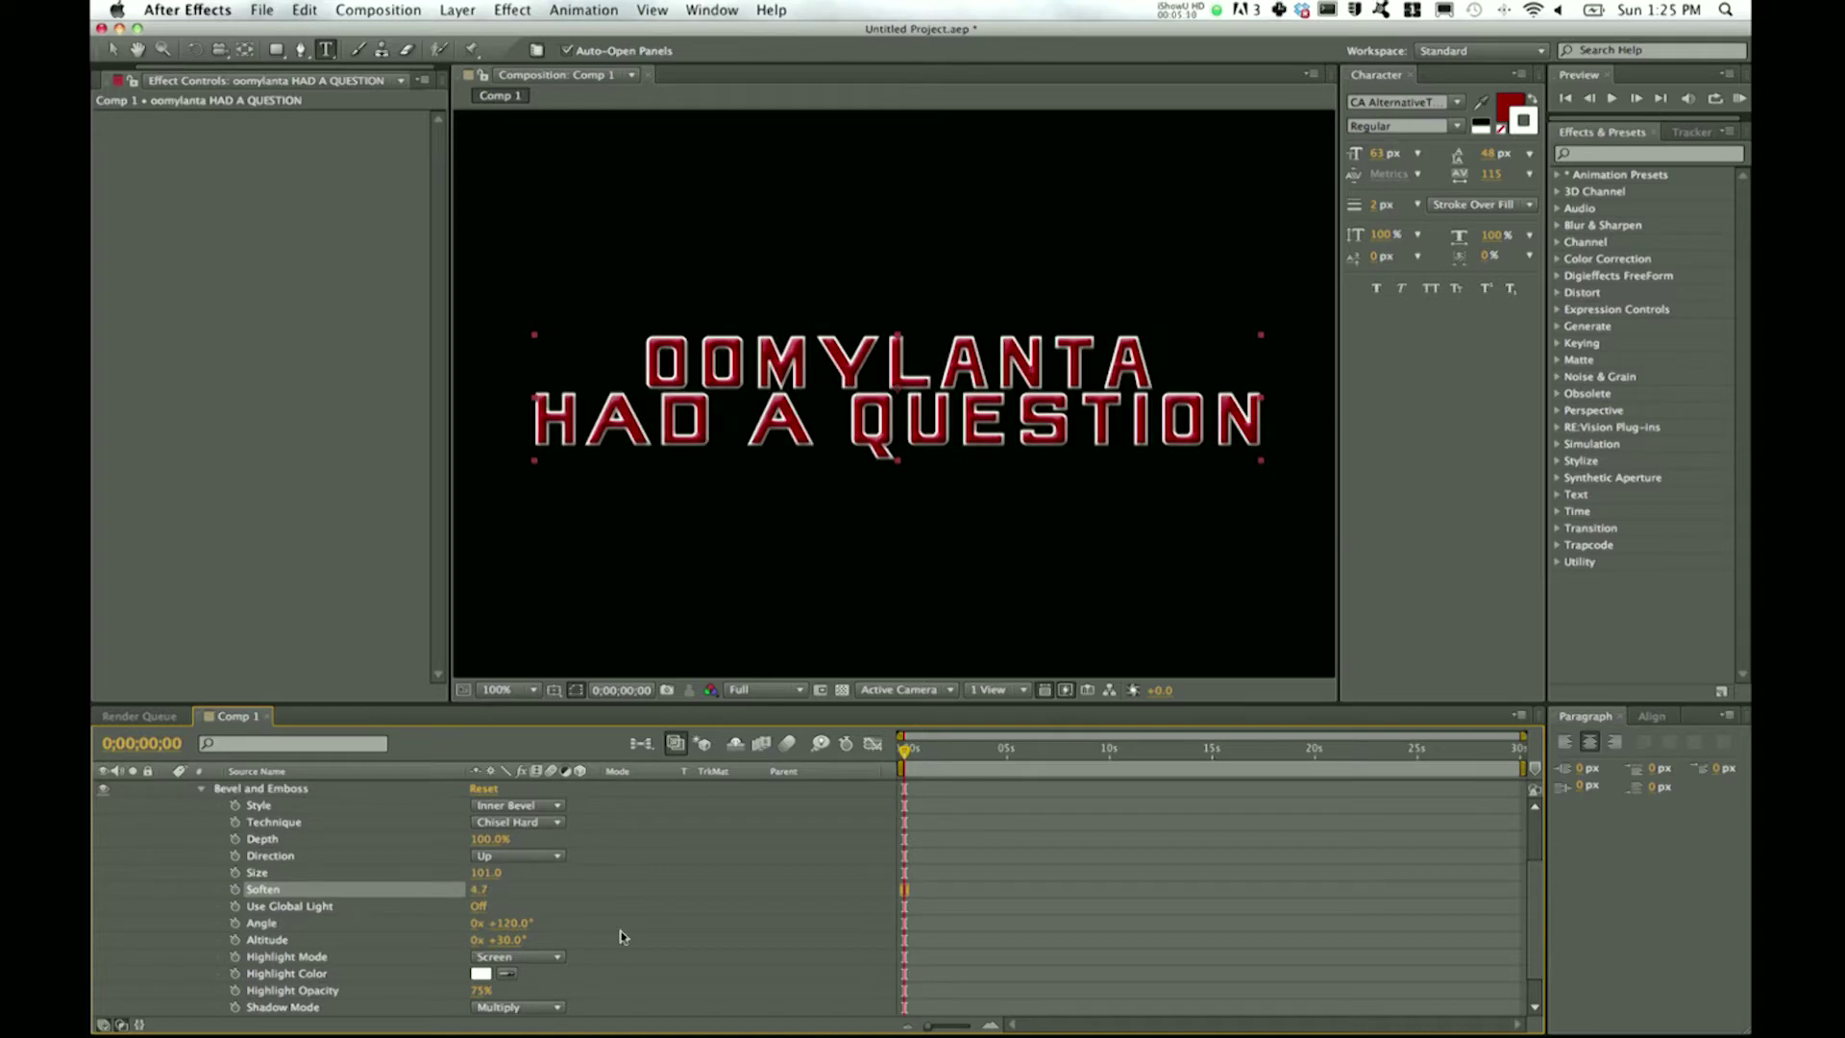
scroll(732, 939, down, 1)
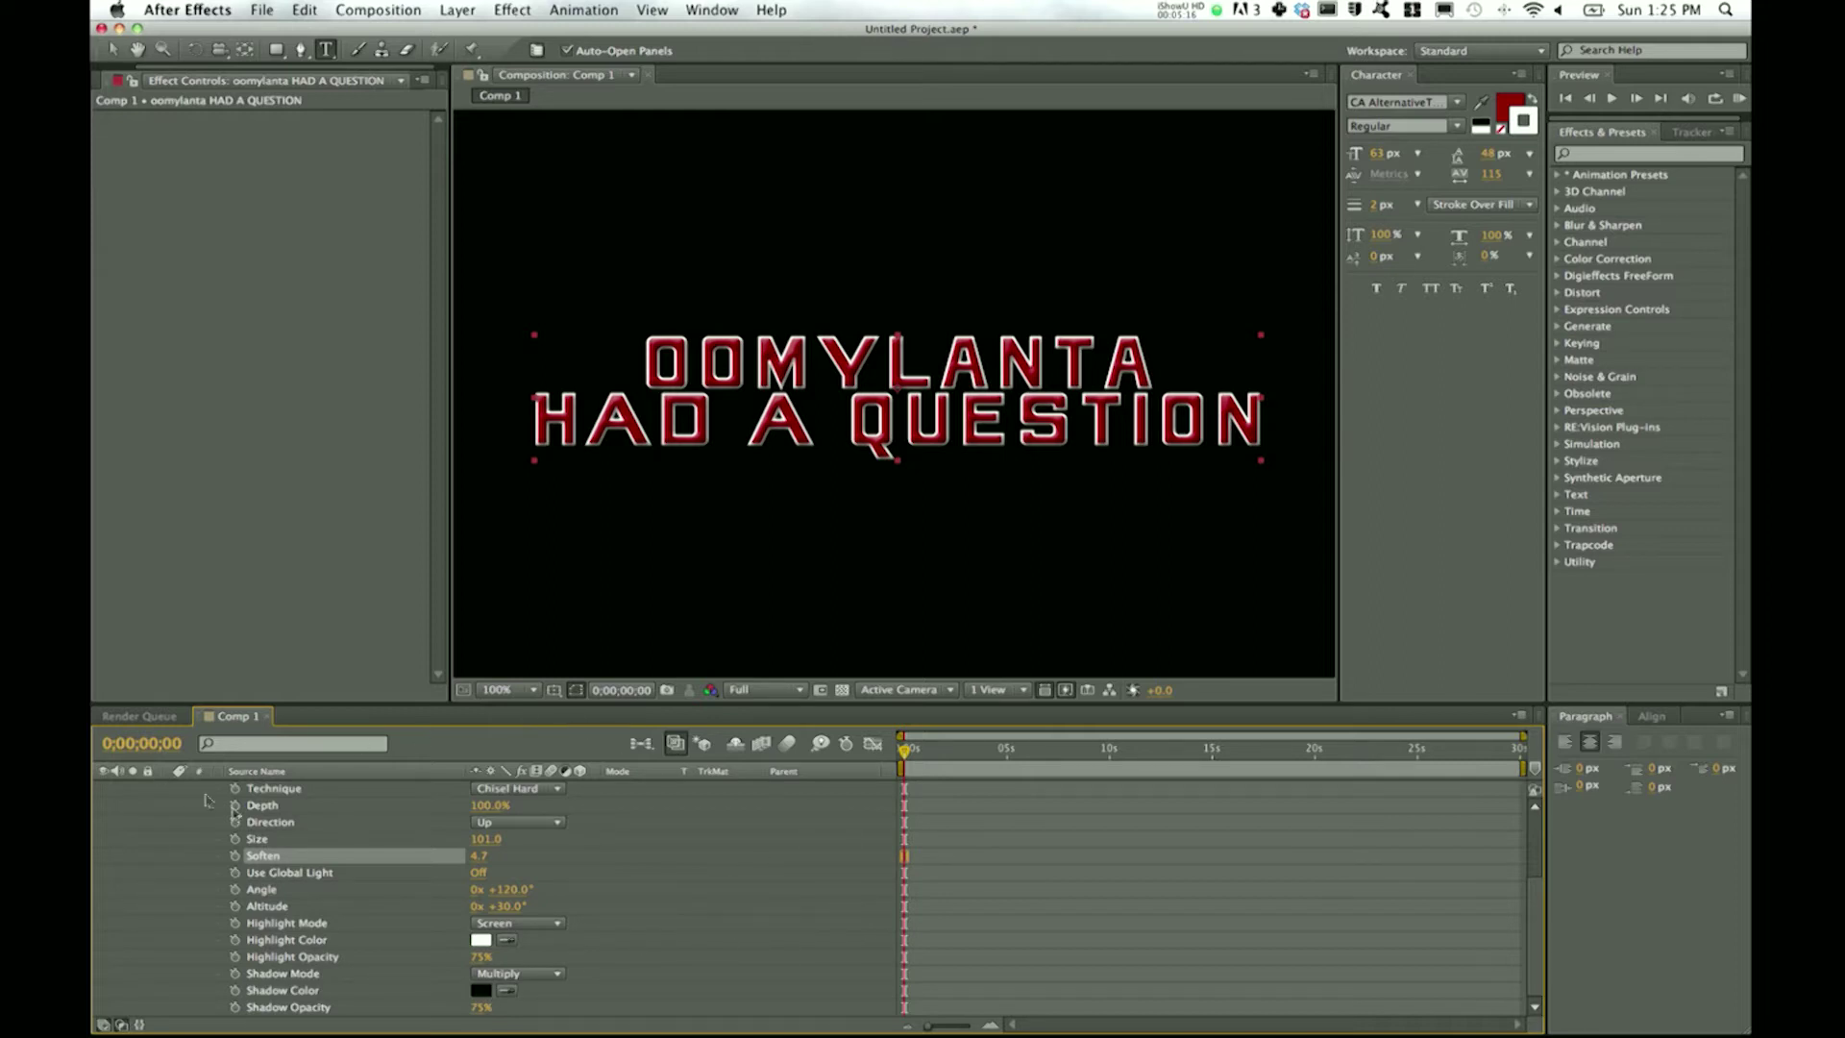
scroll(365, 872, up, 4)
- Collapse the Bevel and Emboss settings and add a Color Overlay style to the title
click(201, 872)
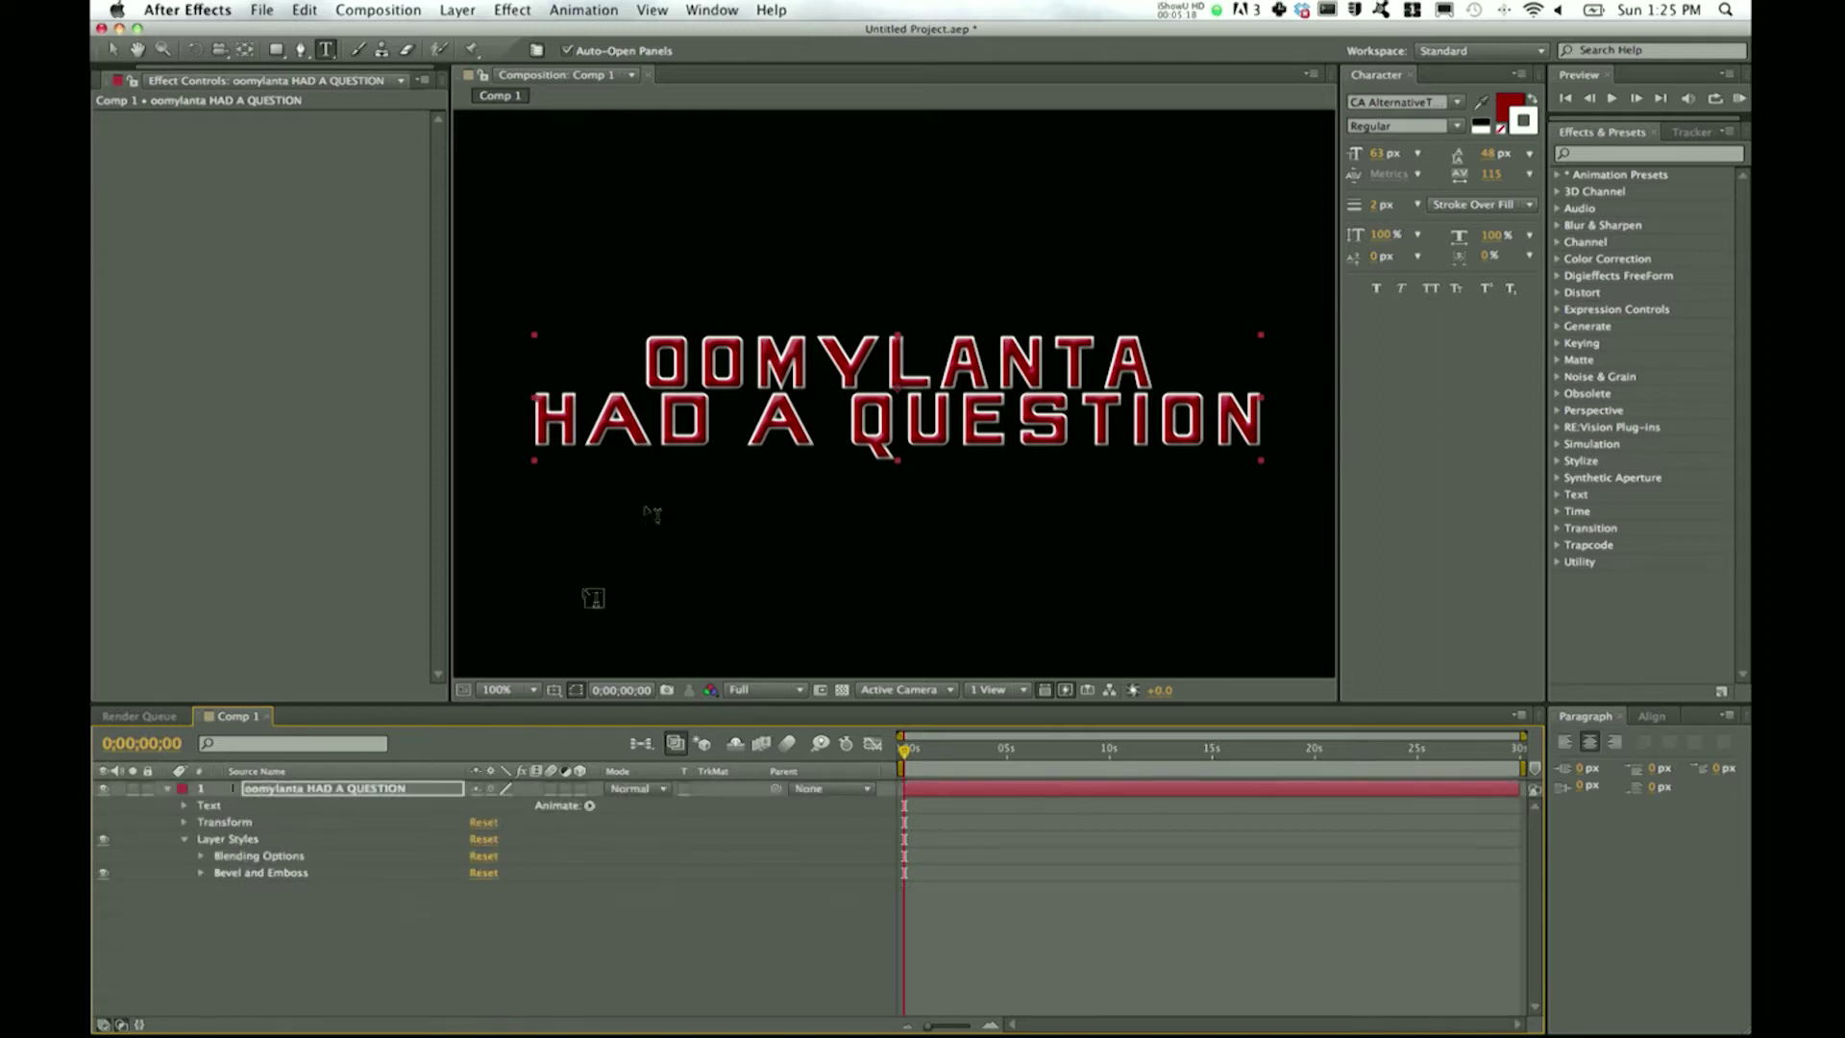
click(457, 10)
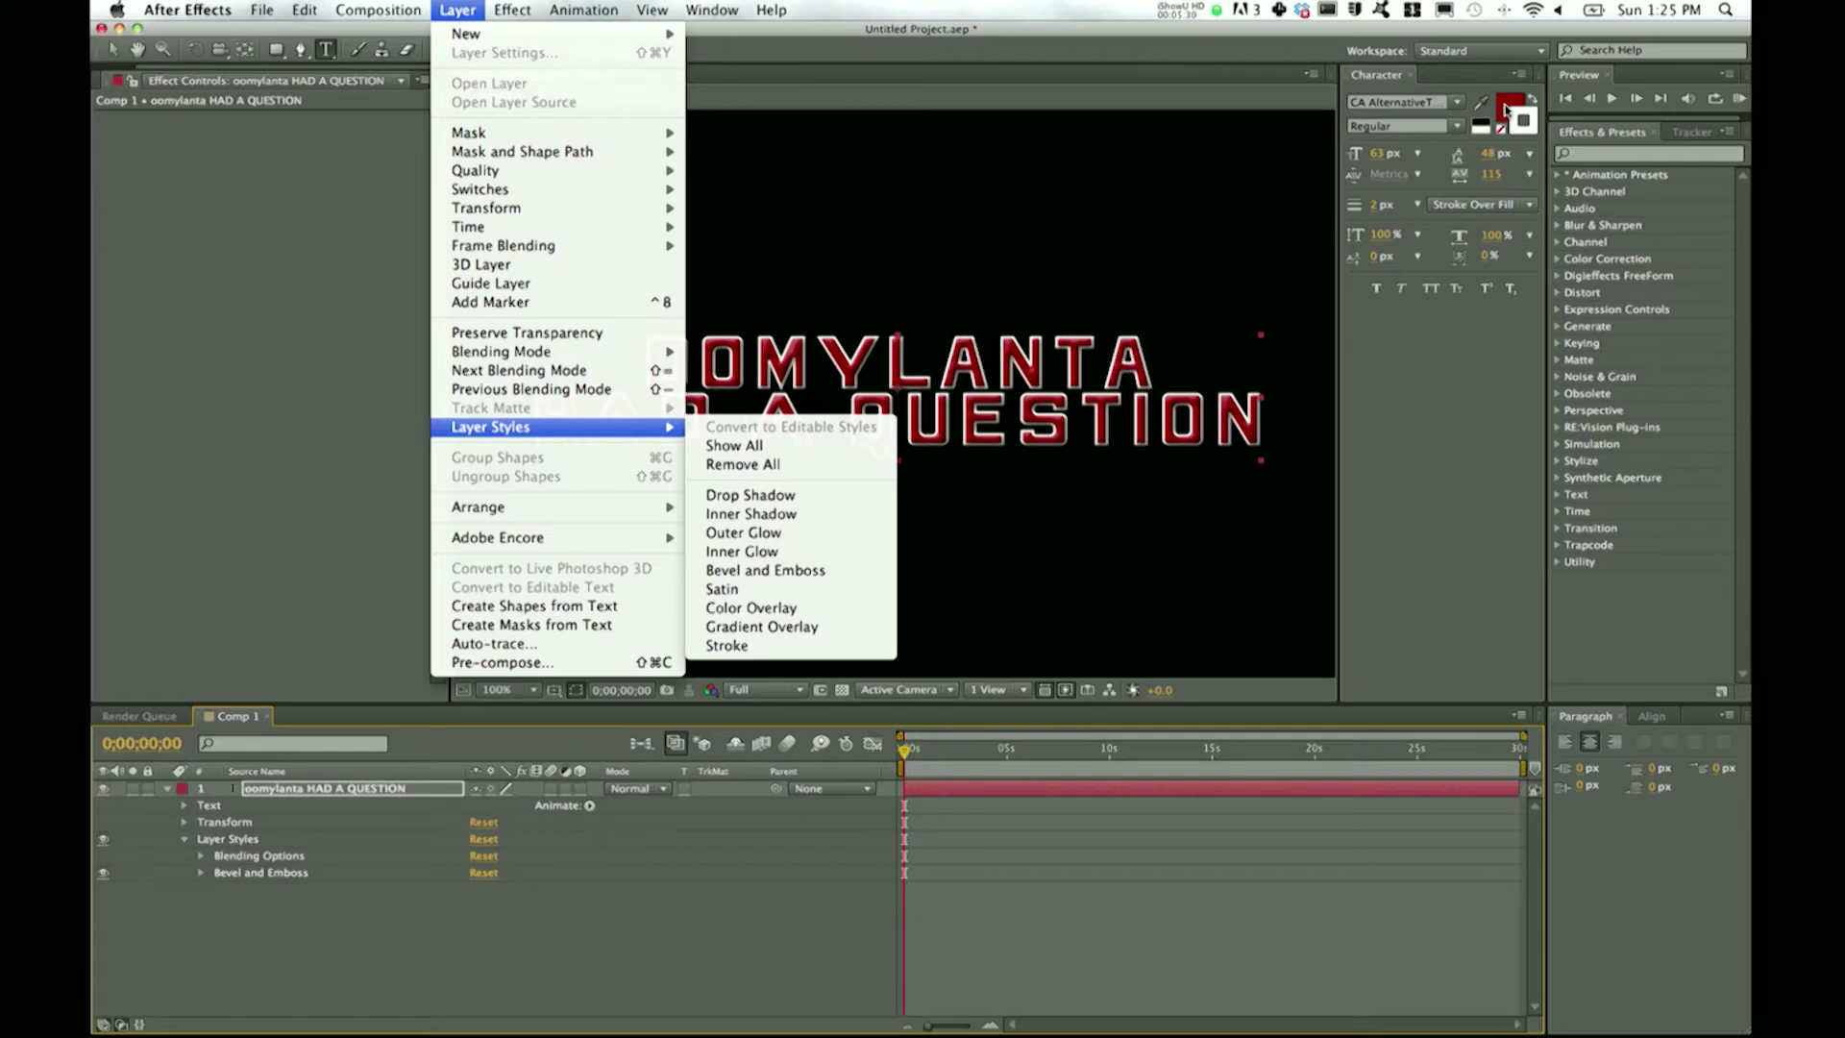
click(744, 609)
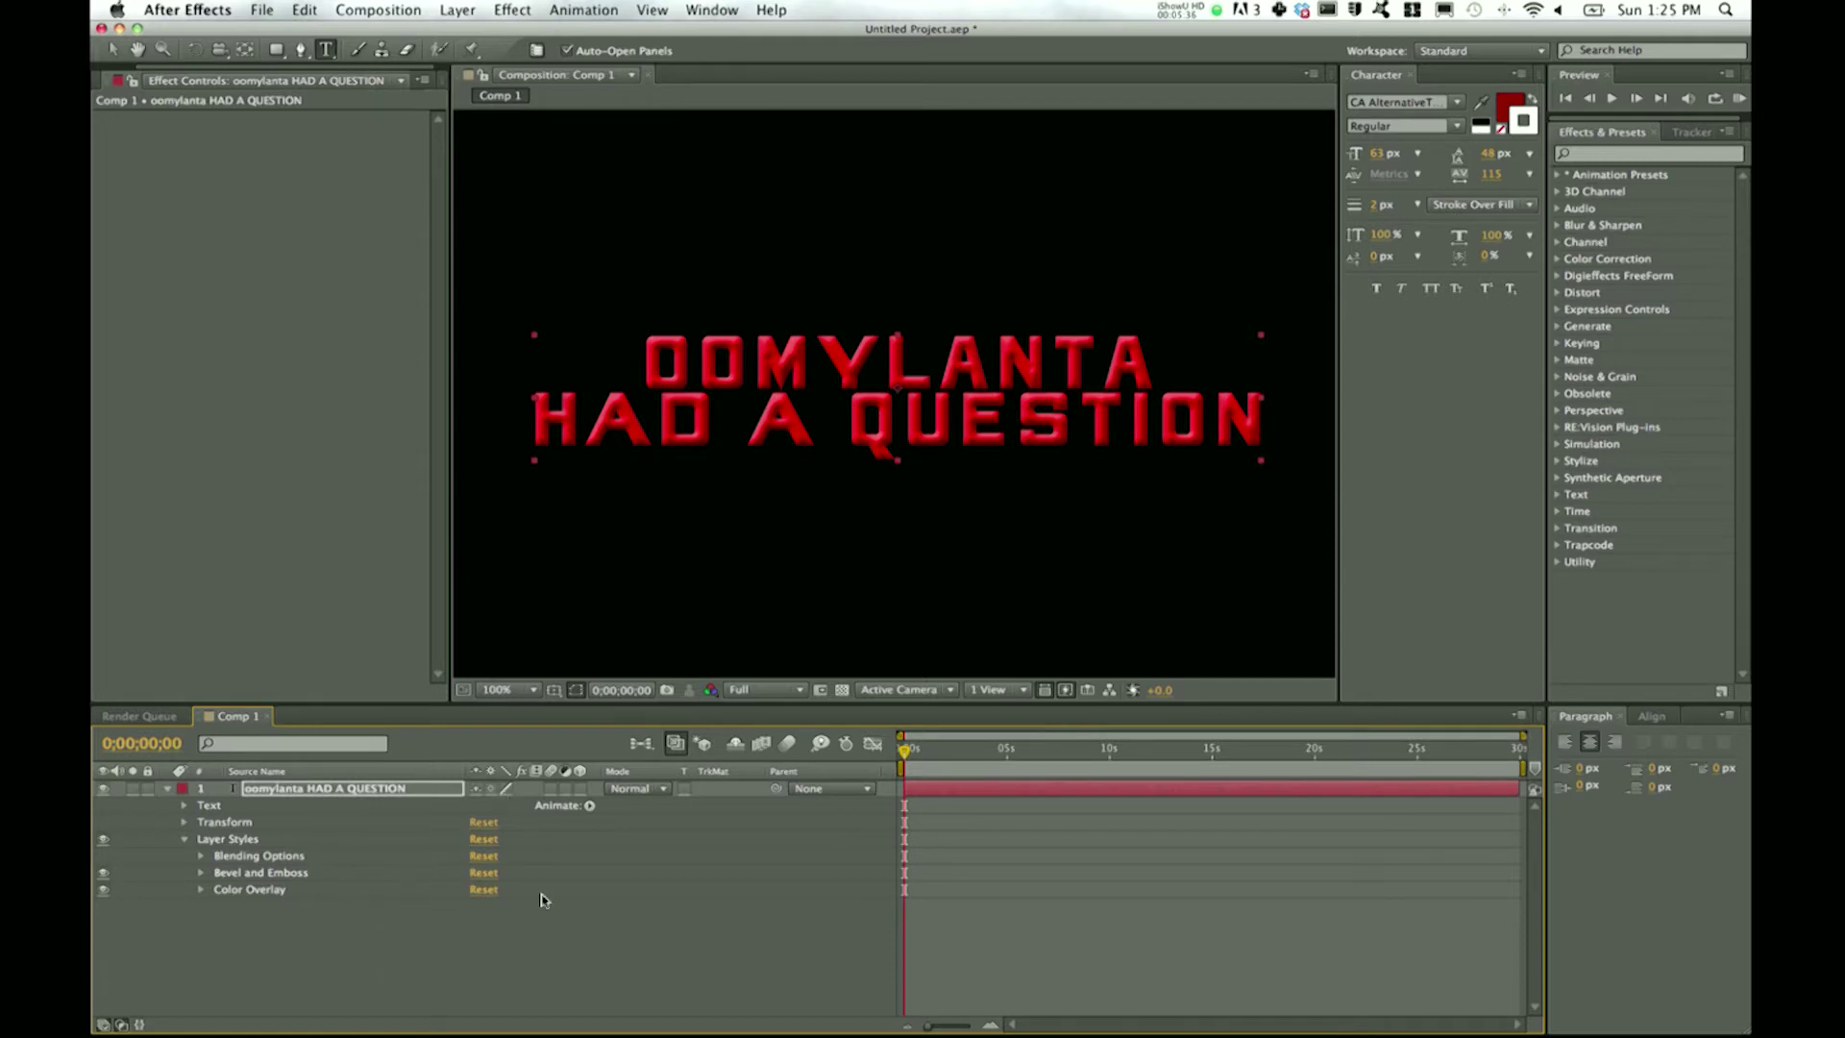
- Delete the Color Overlay style, then check the Layer Styles list
click(247, 895)
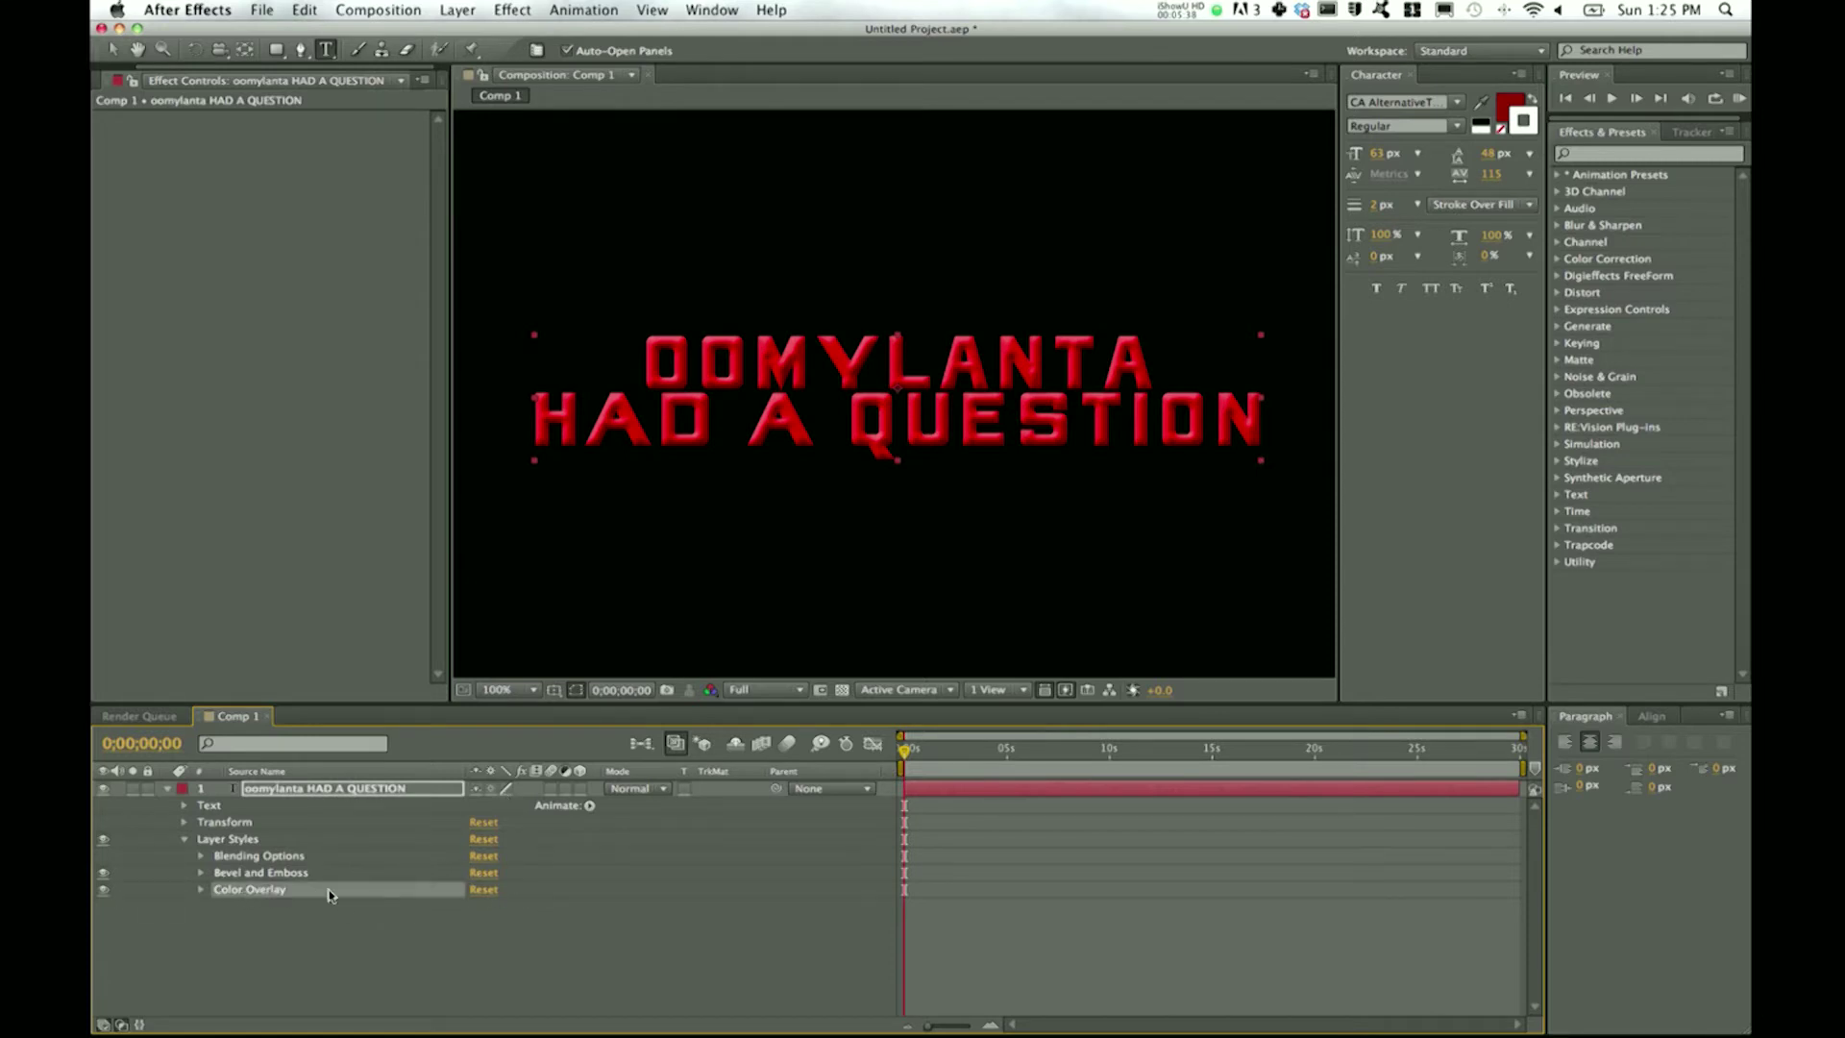
click(200, 894)
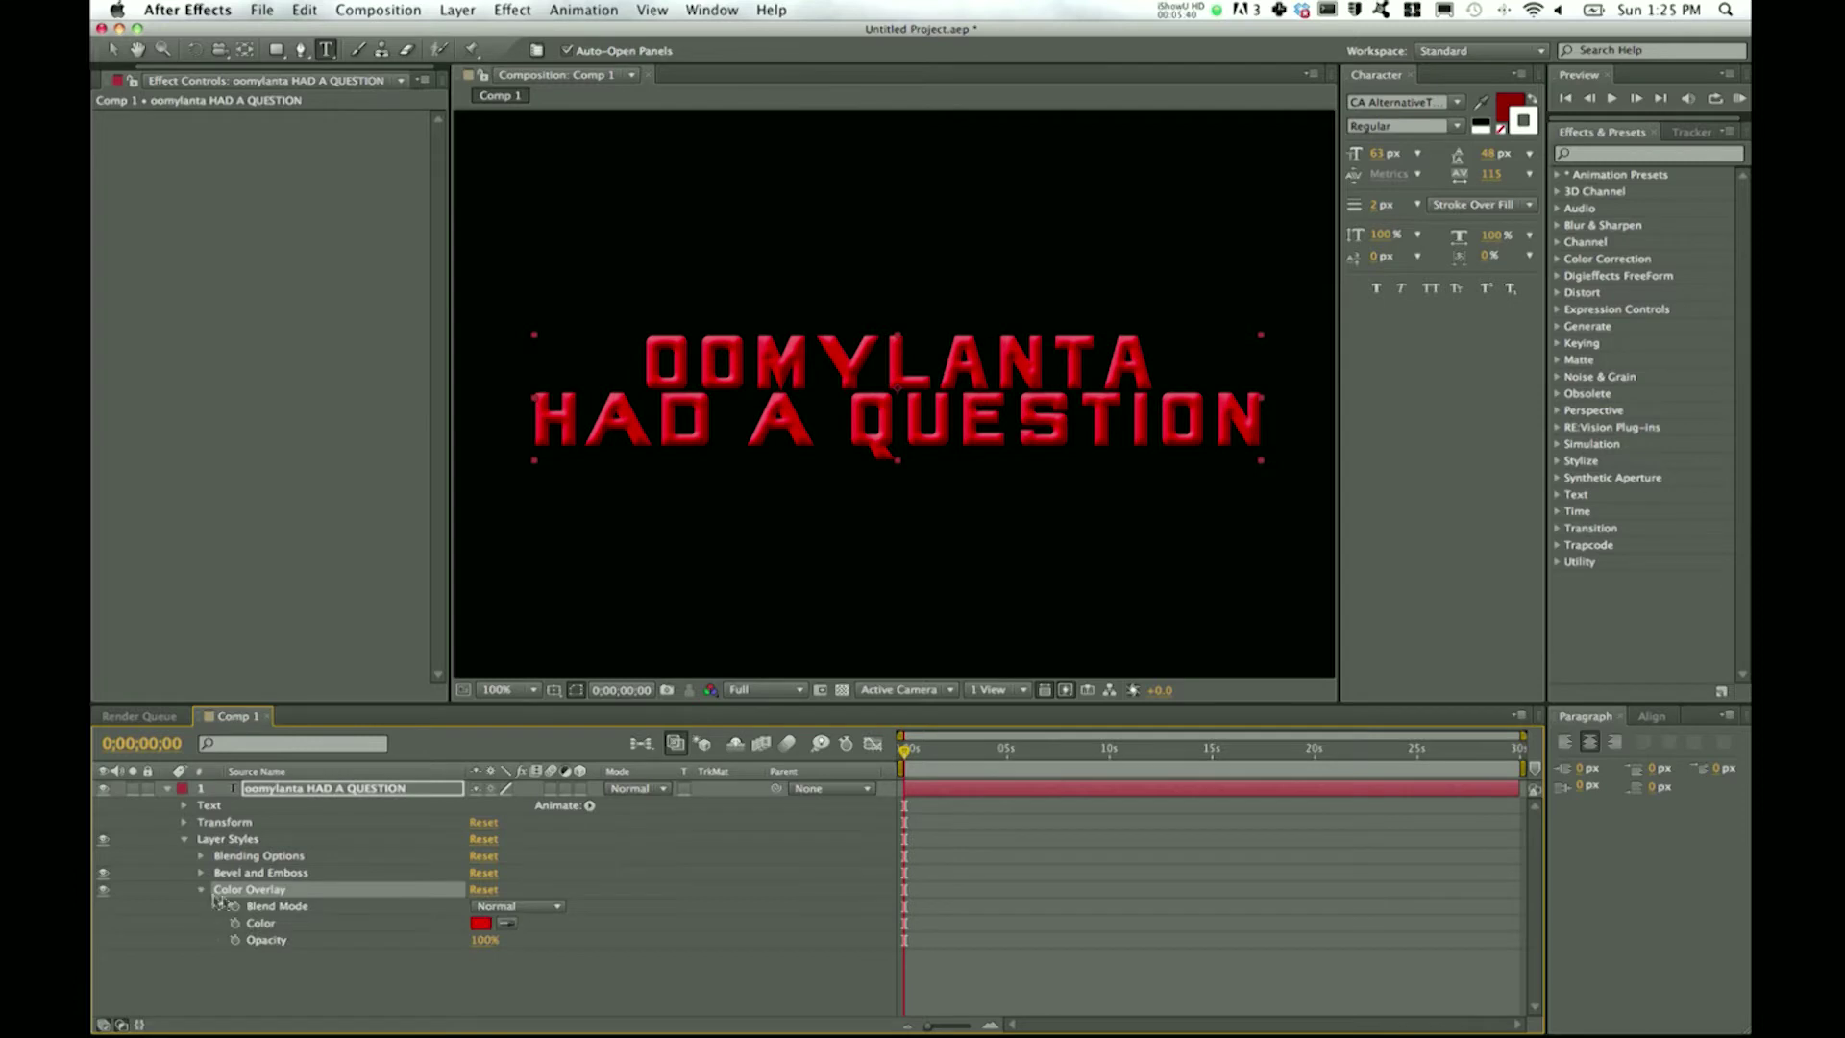
click(535, 910)
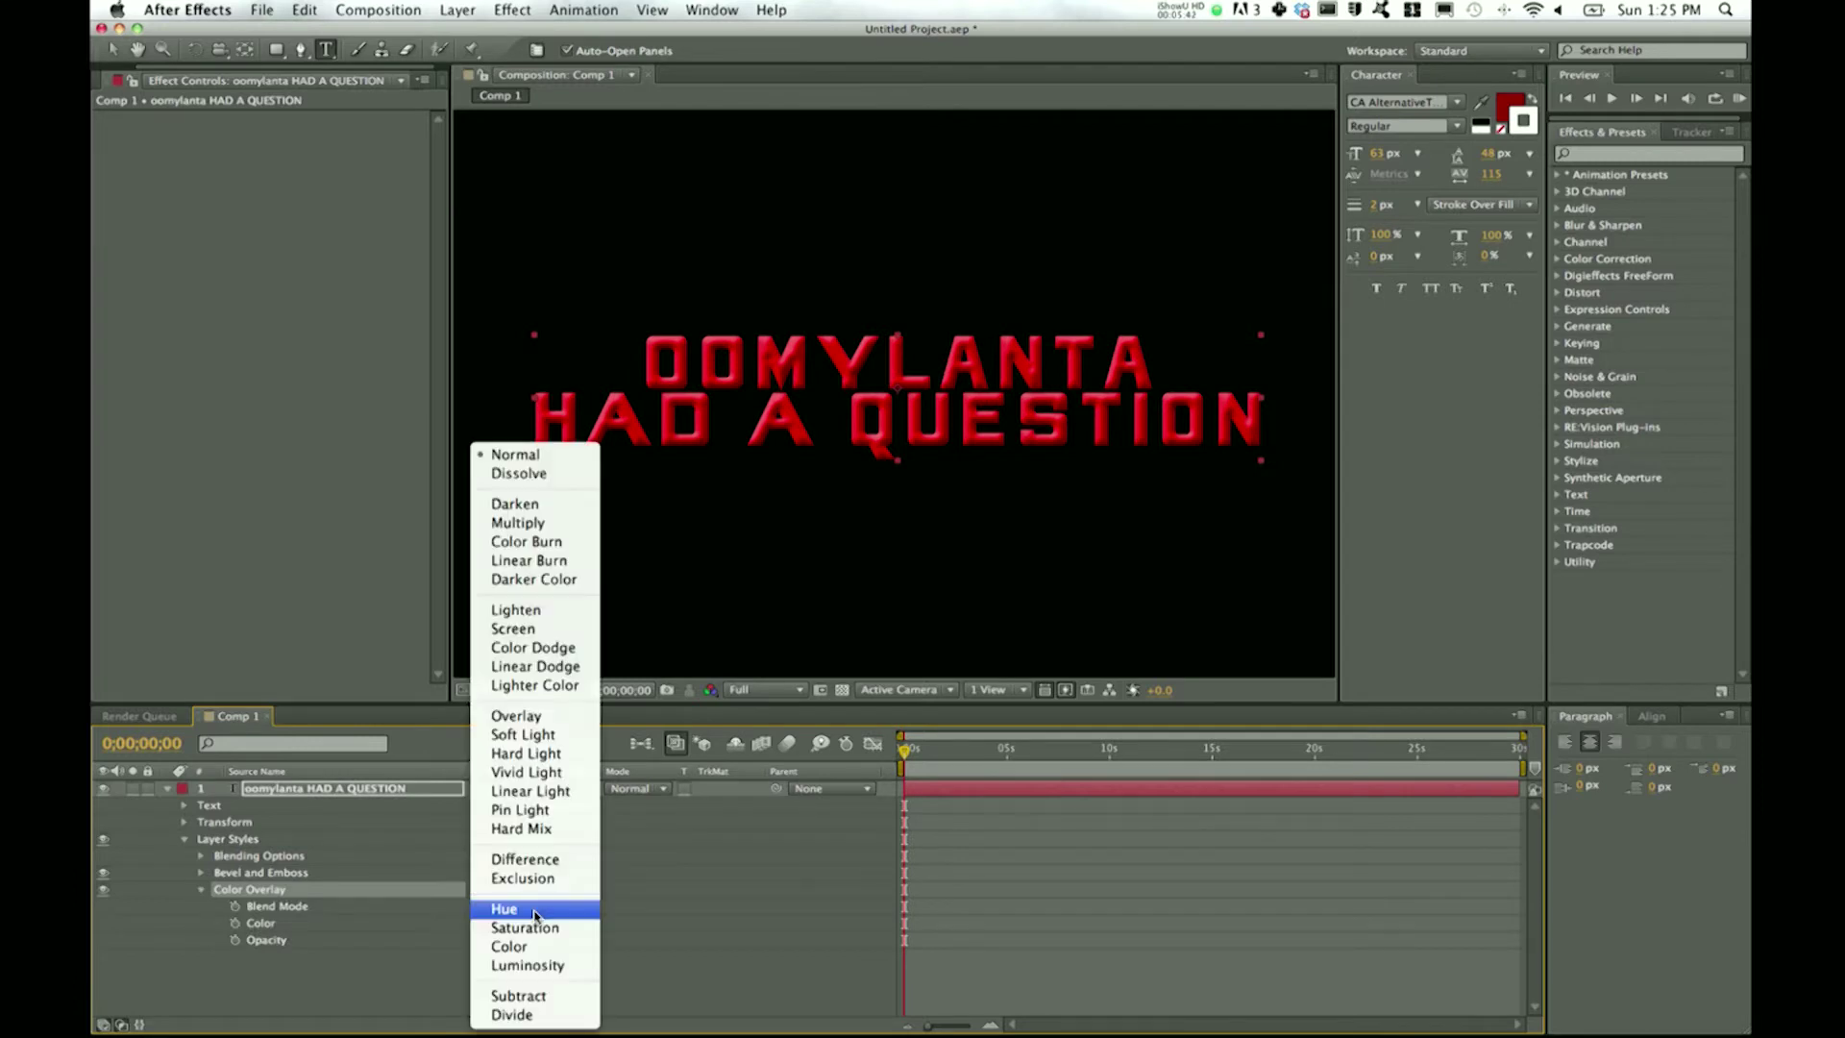
click(745, 980)
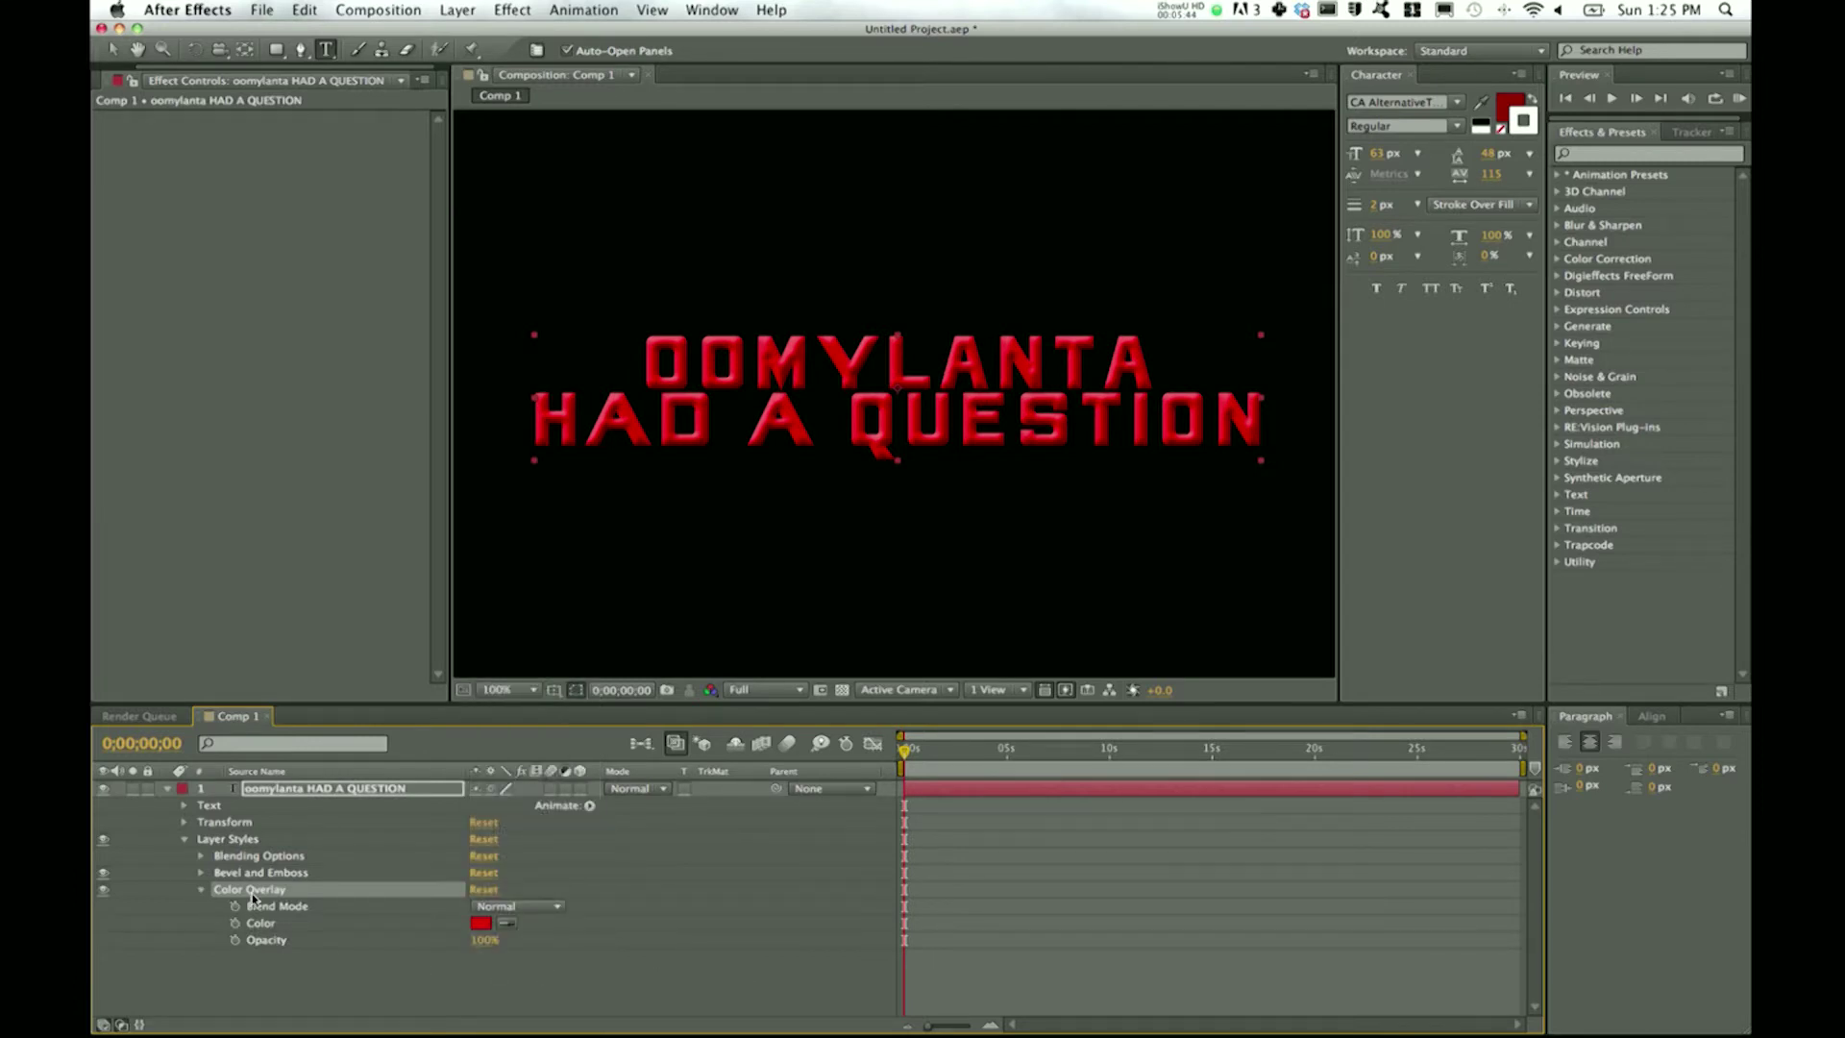
key(Delete)
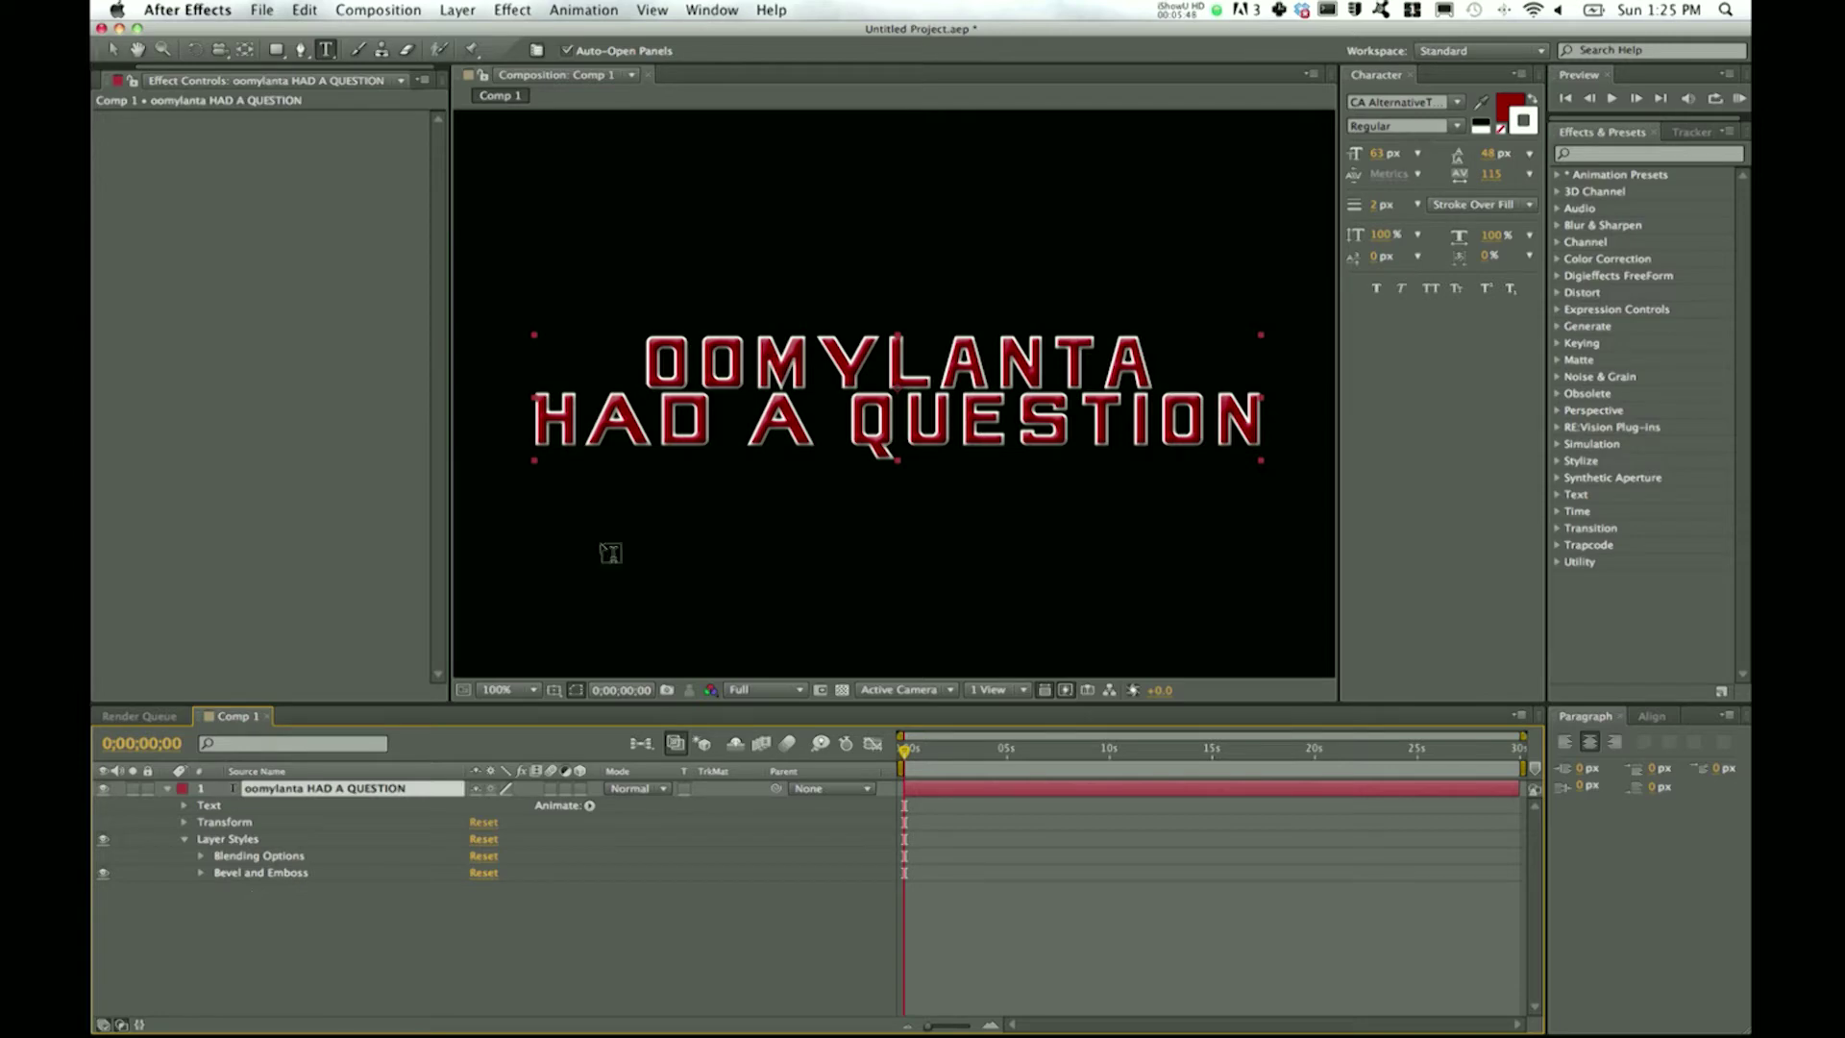
click(458, 12)
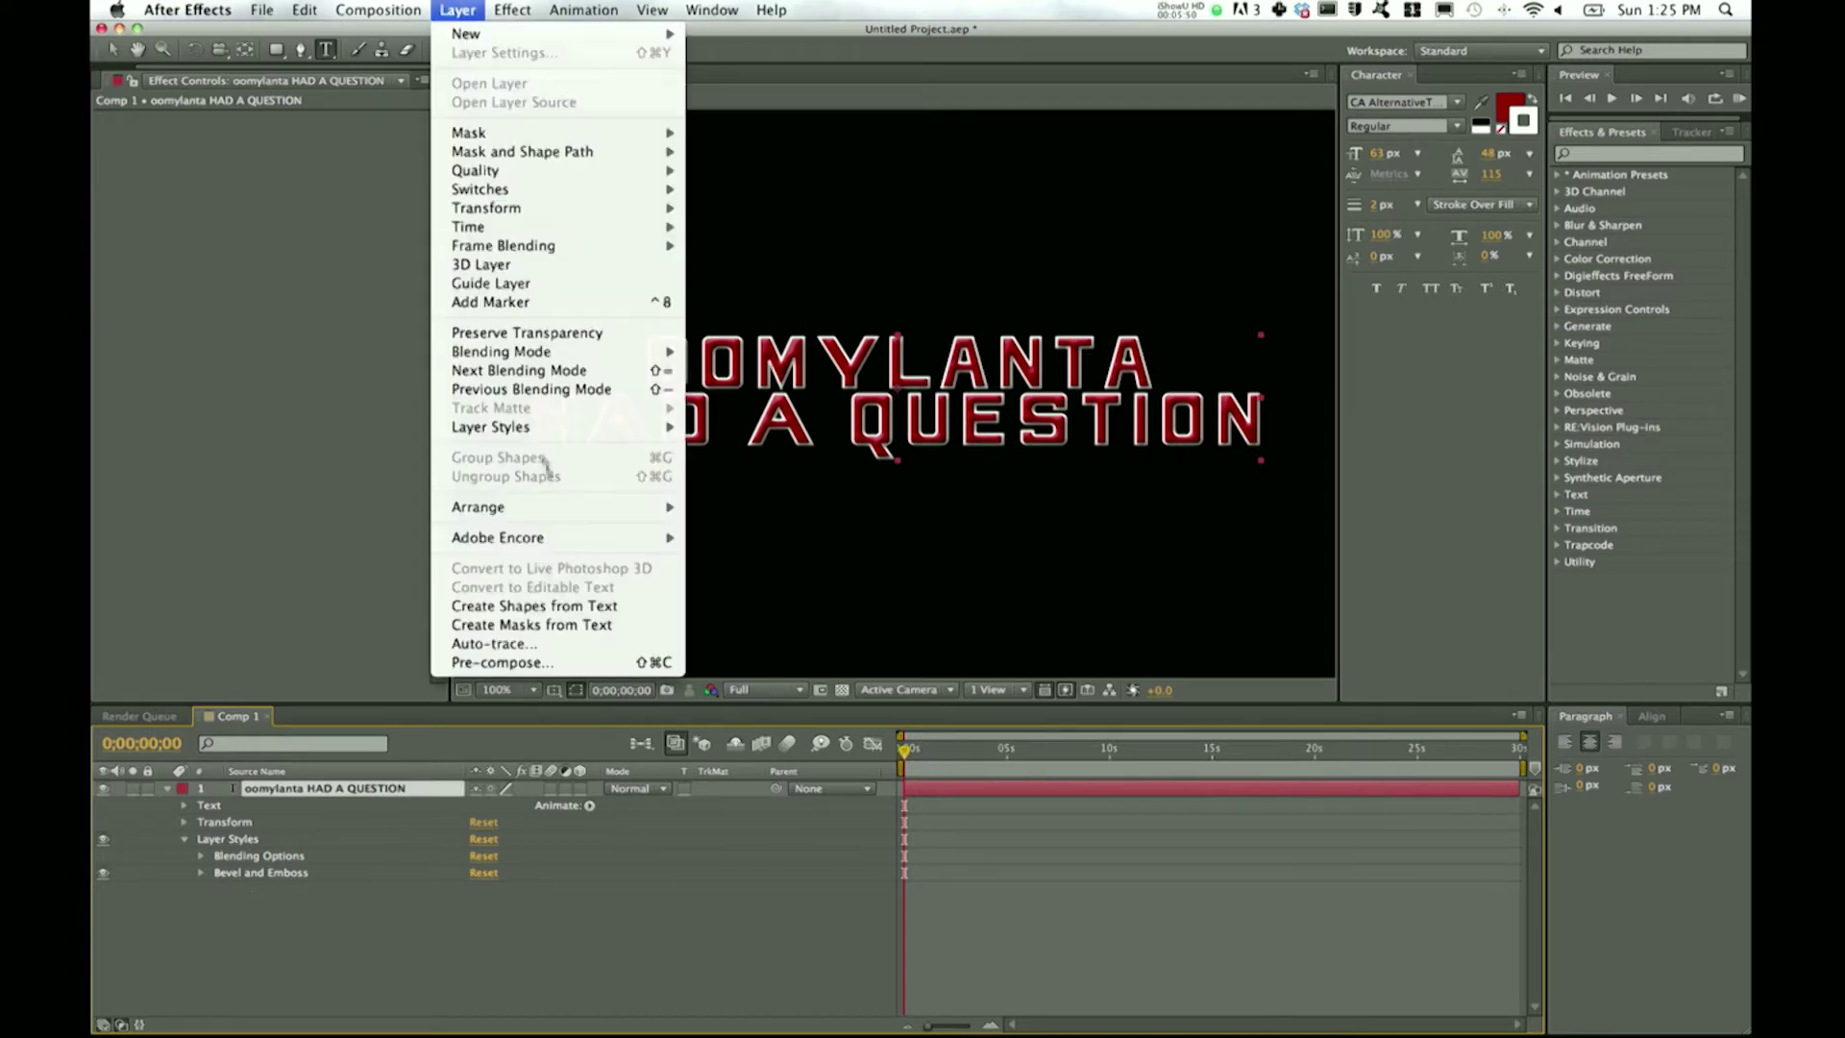
click(1473, 424)
- Apply Gaussian Blur to the title with Blurriness 8.6 and Blur Dimensions set to Vertical
click(1627, 156)
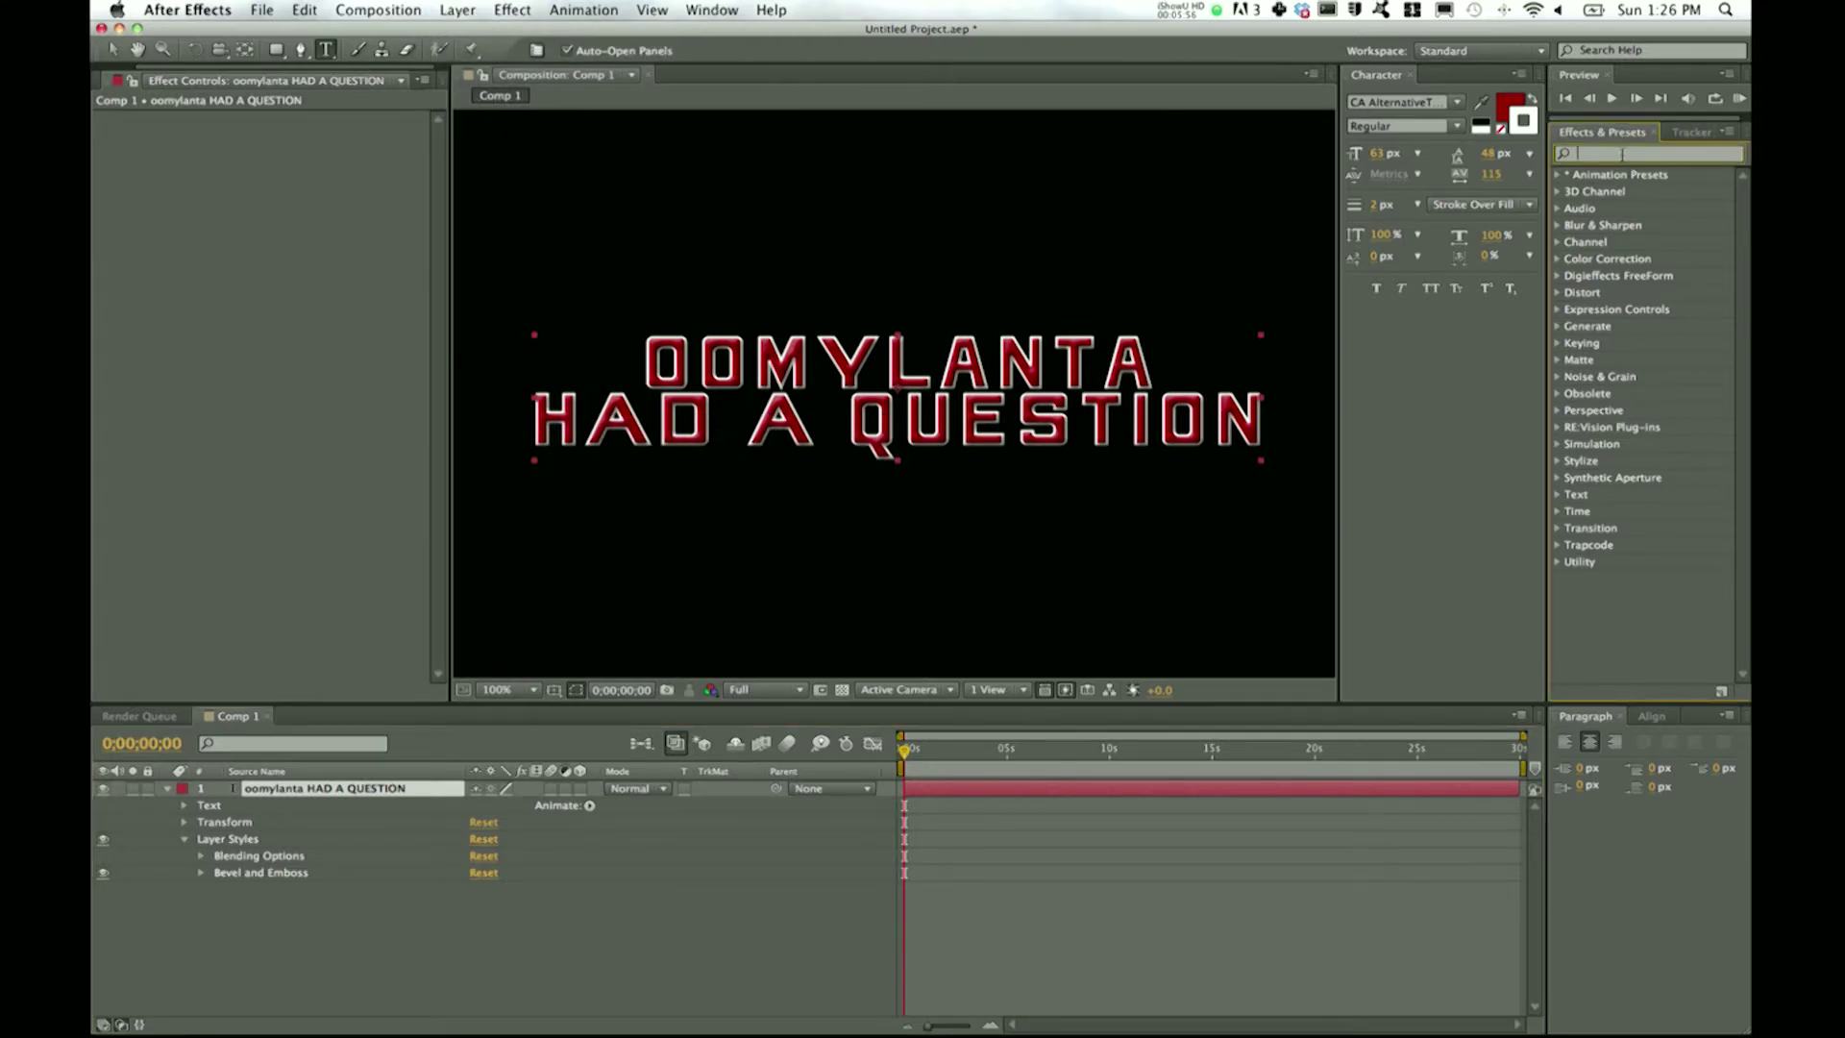
text(gaus)
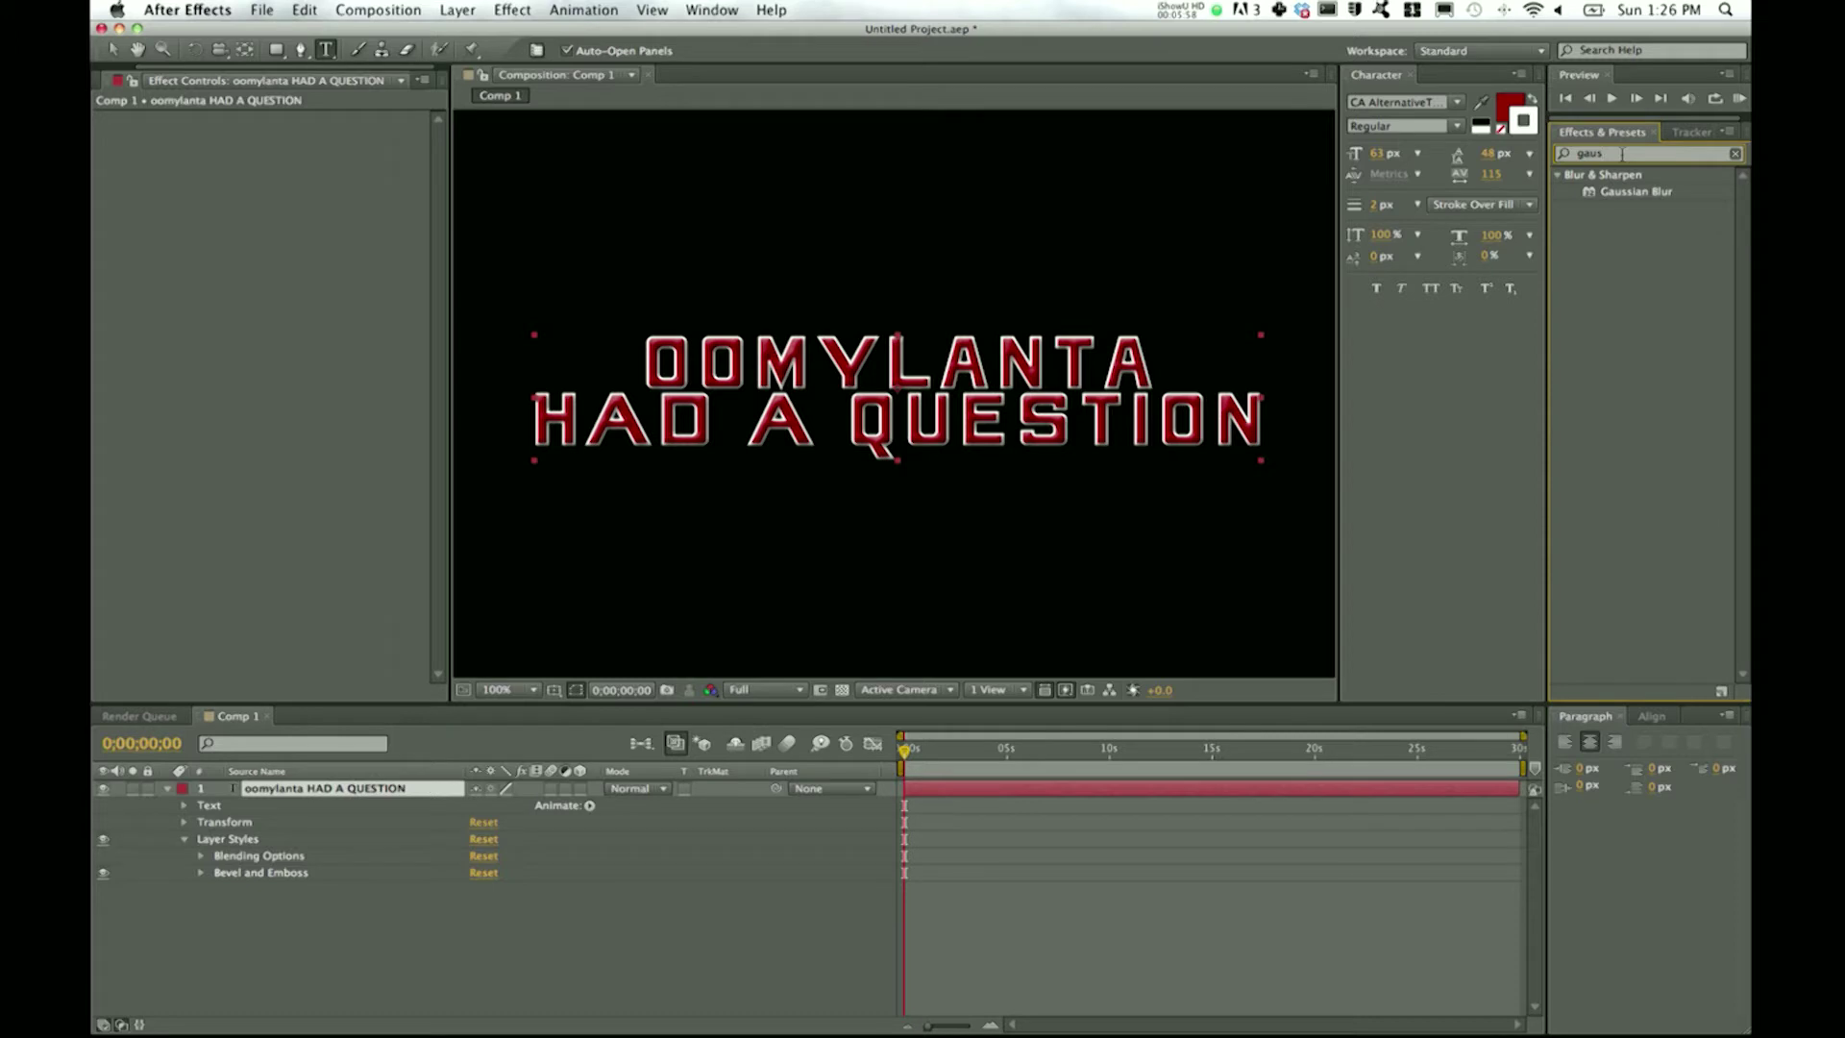
drag(1657, 199, 893, 398)
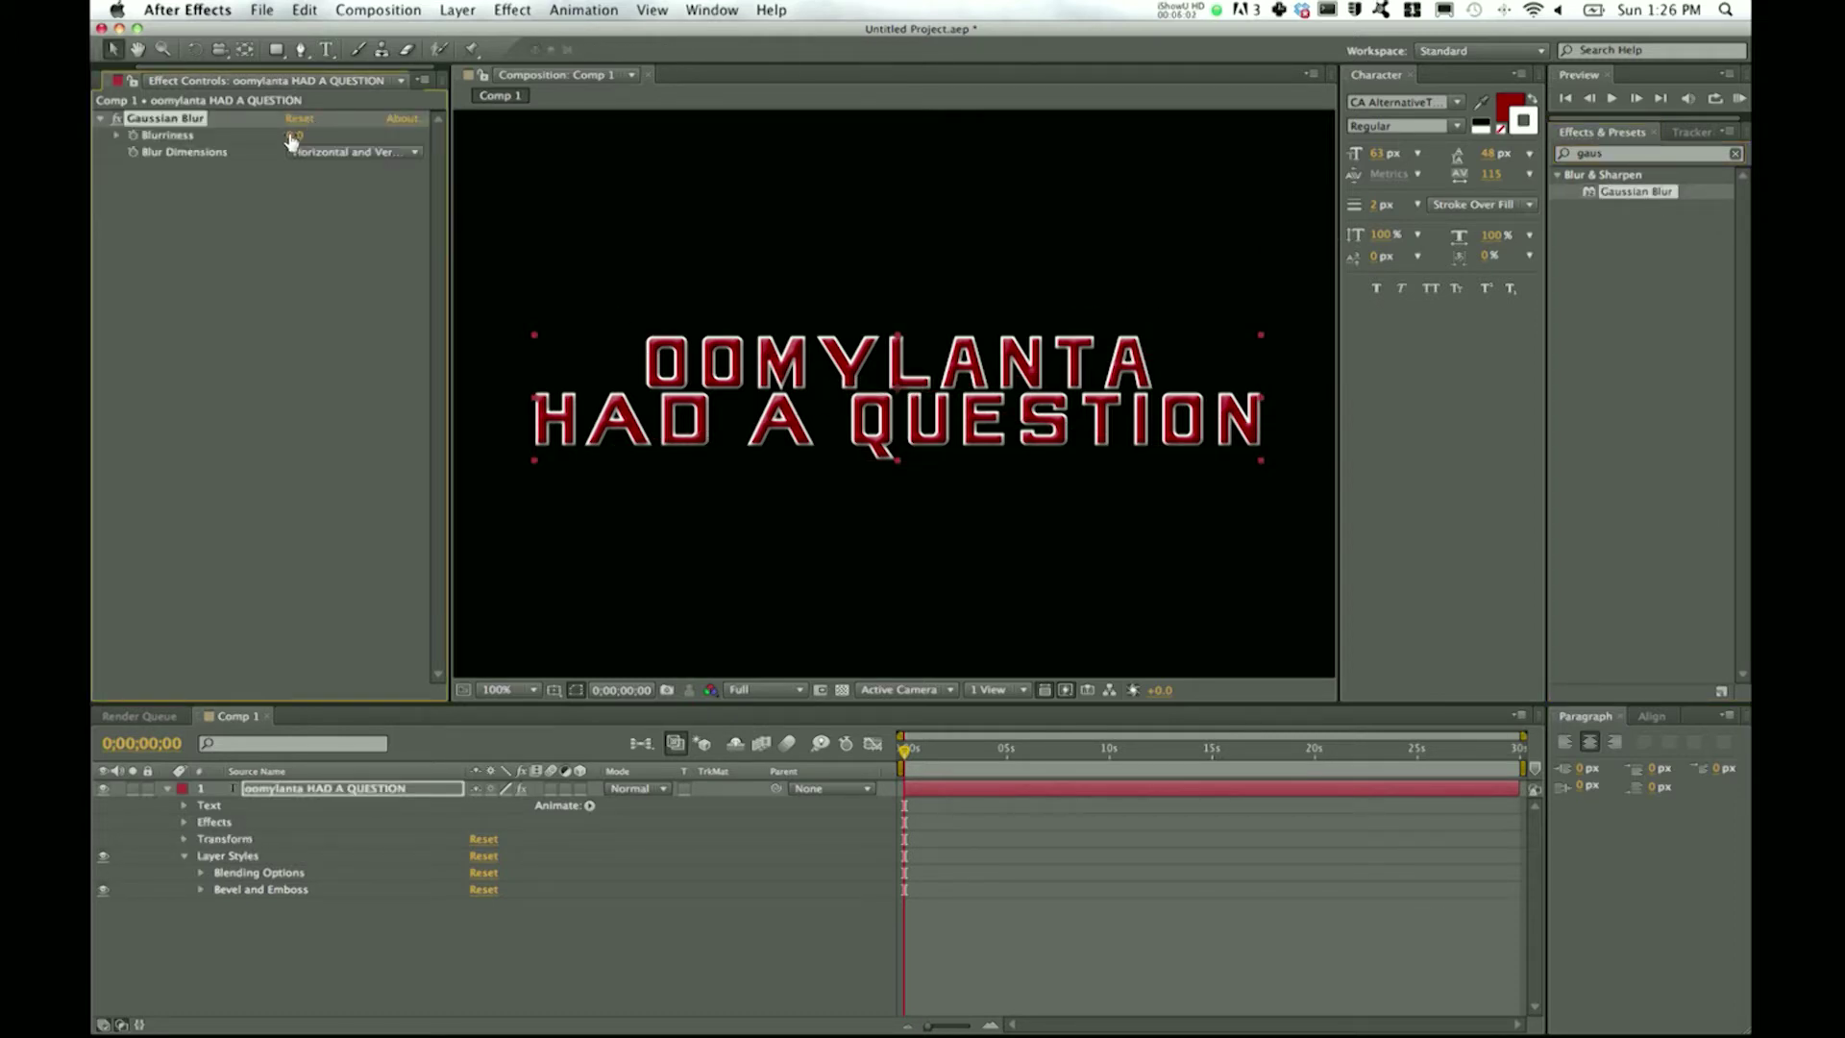
drag(295, 135, 381, 135)
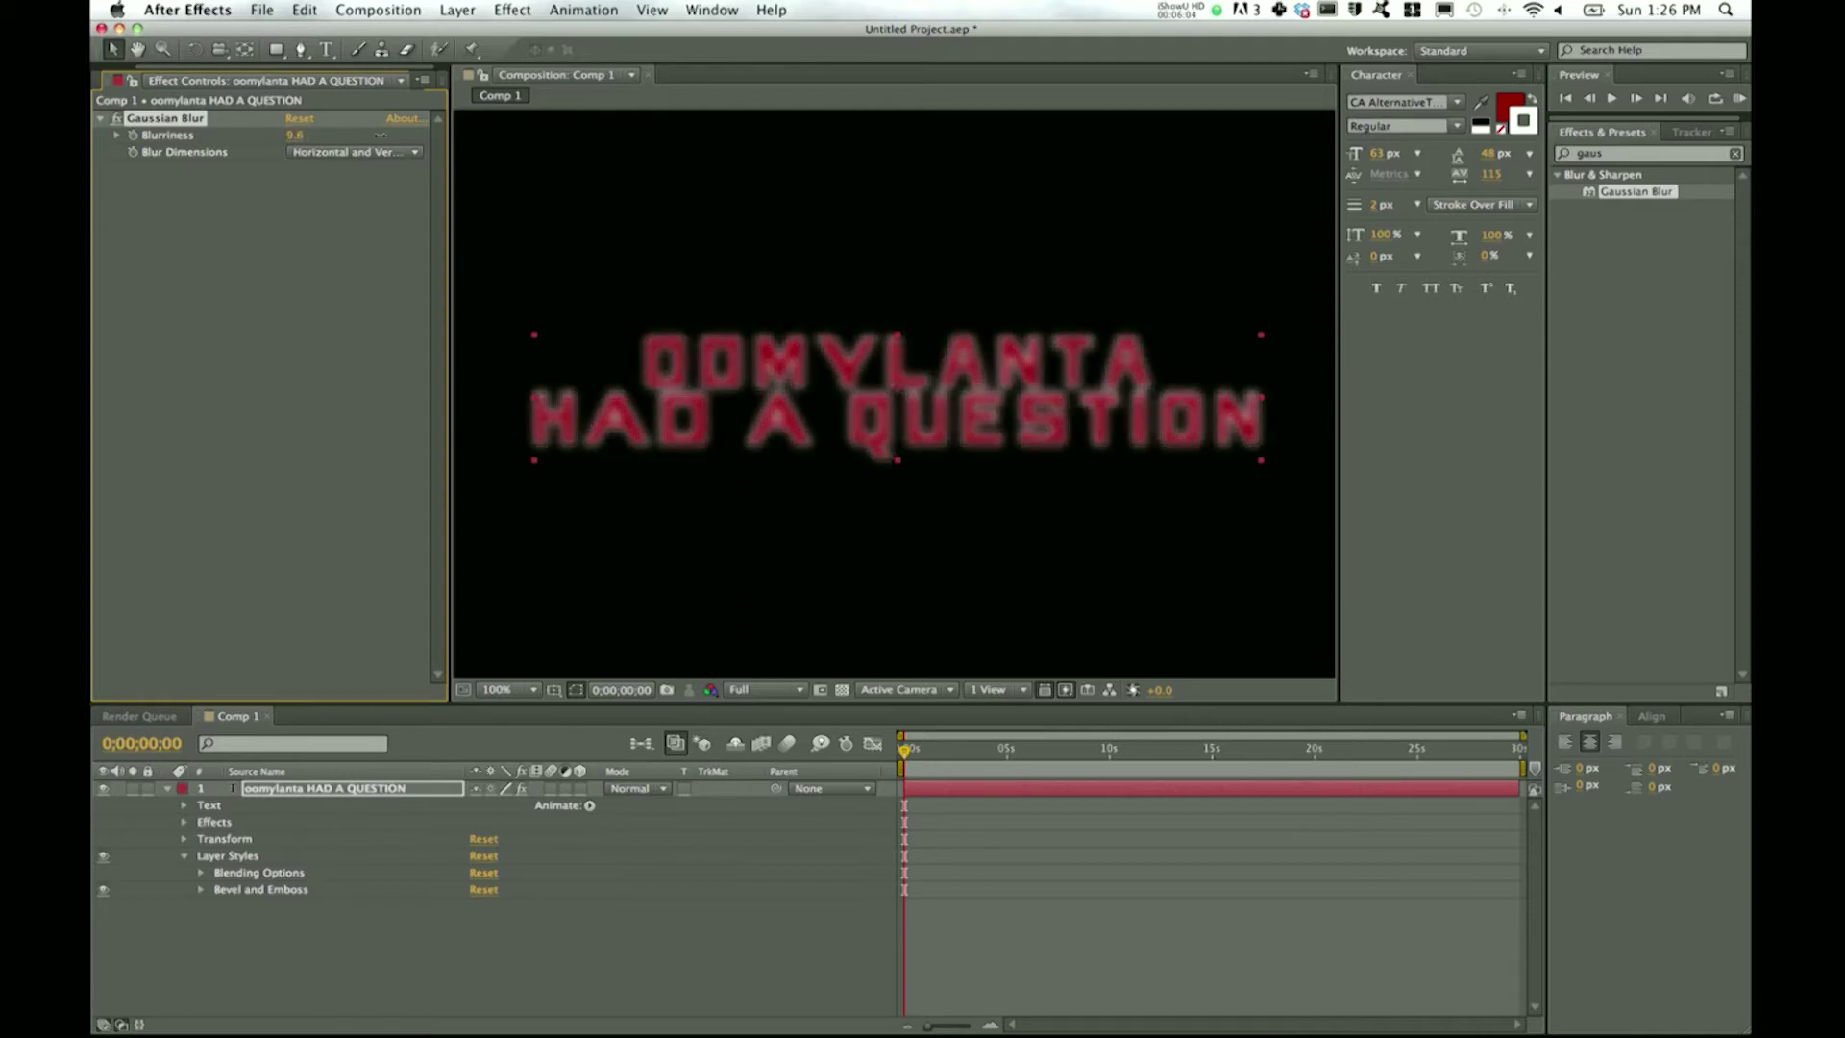
click(330, 154)
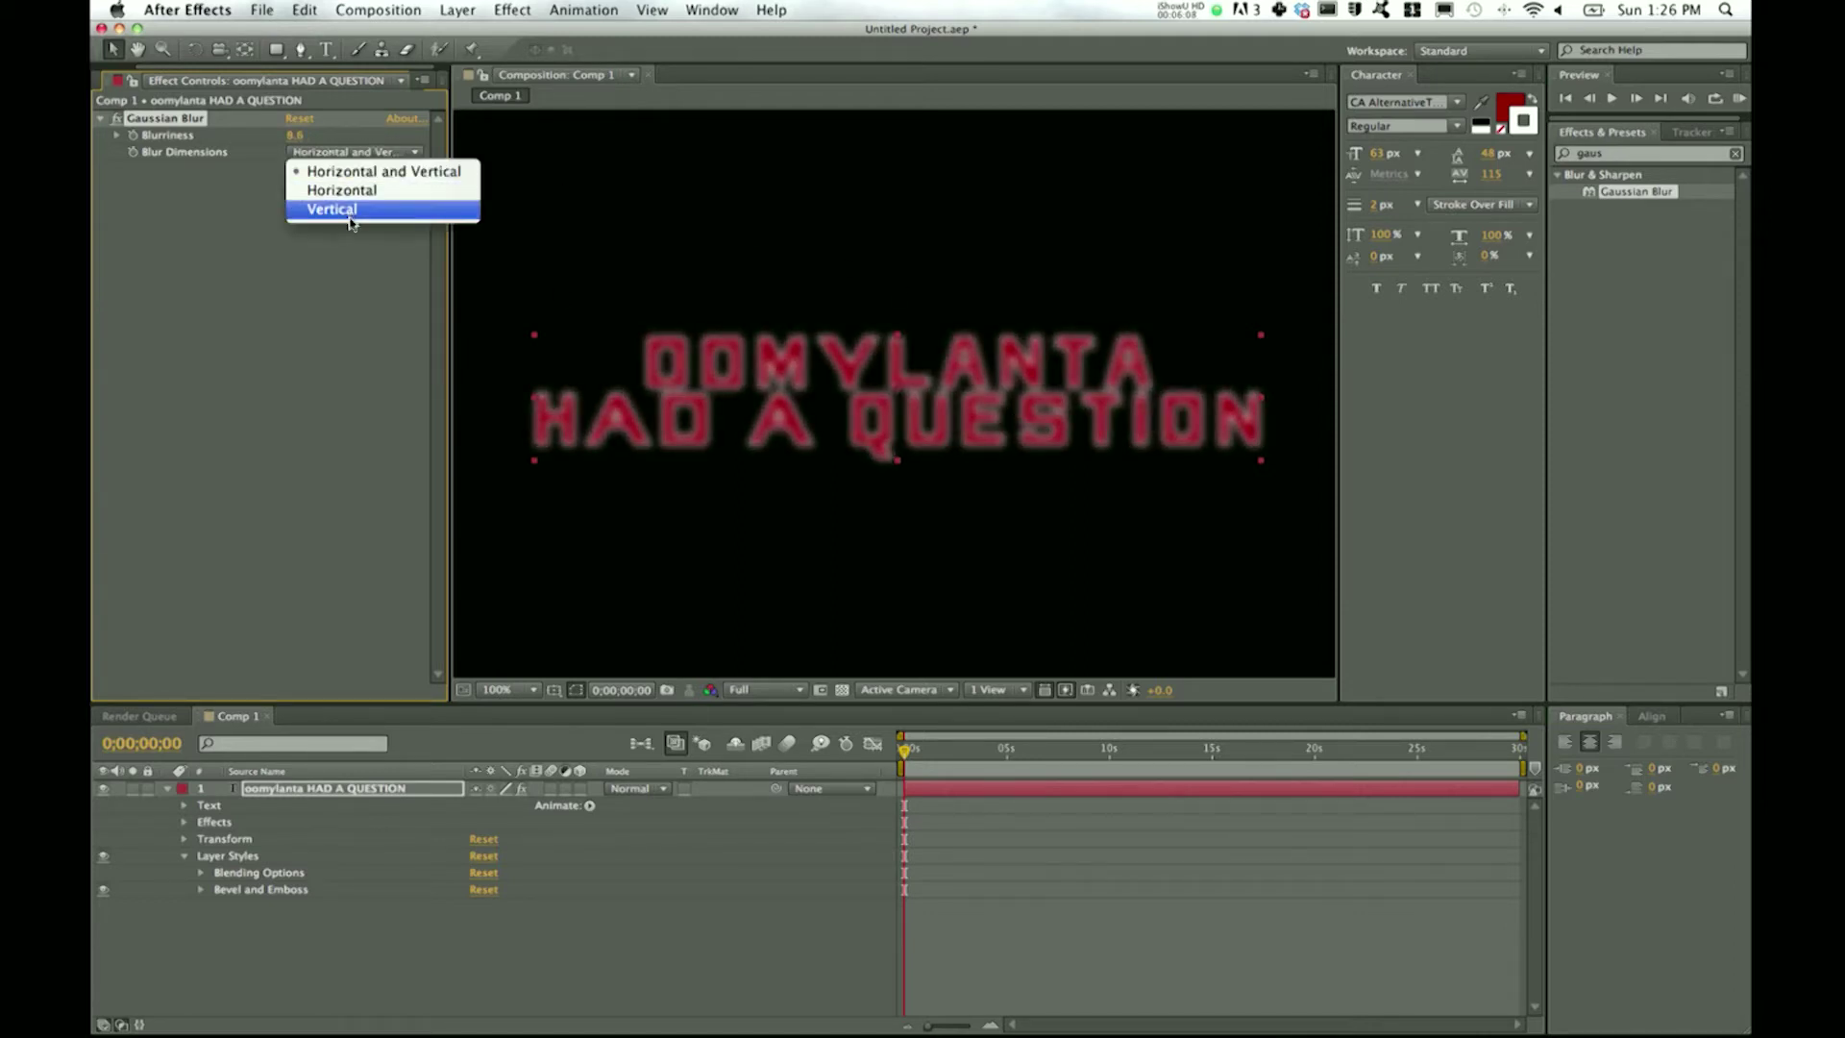
click(355, 190)
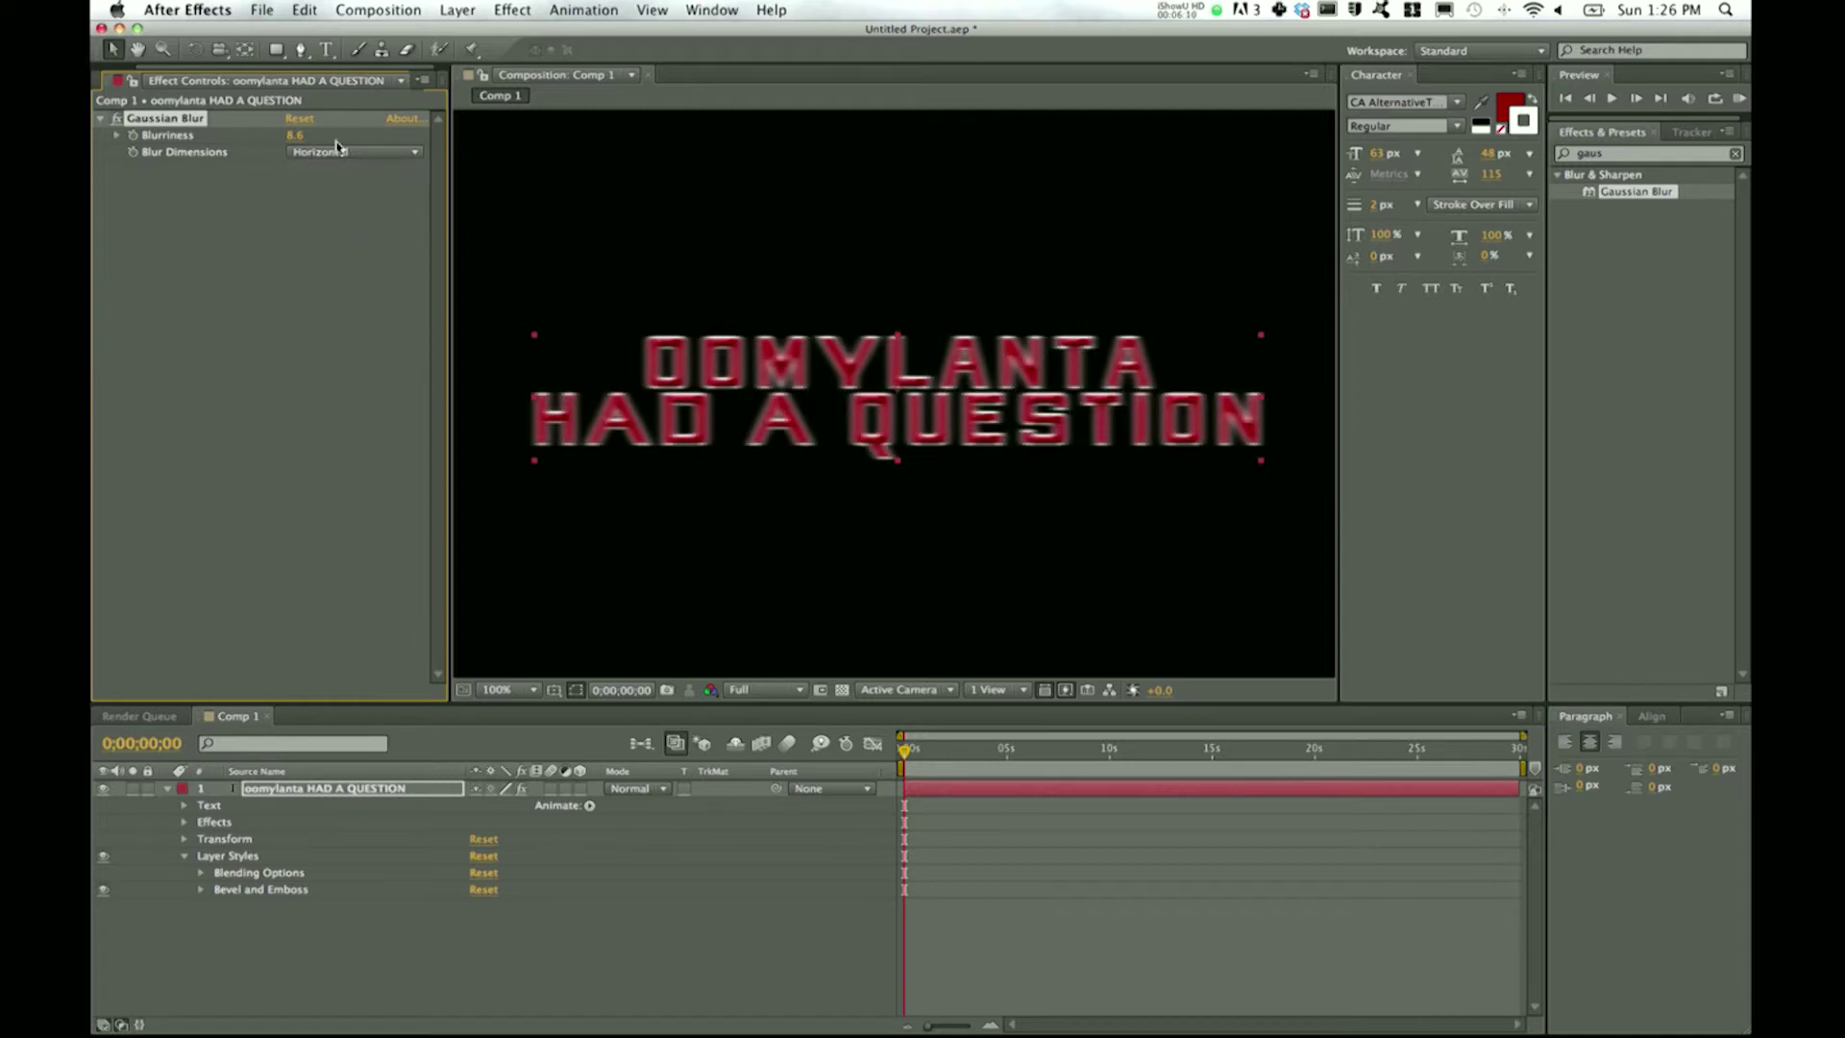
click(336, 150)
click(342, 210)
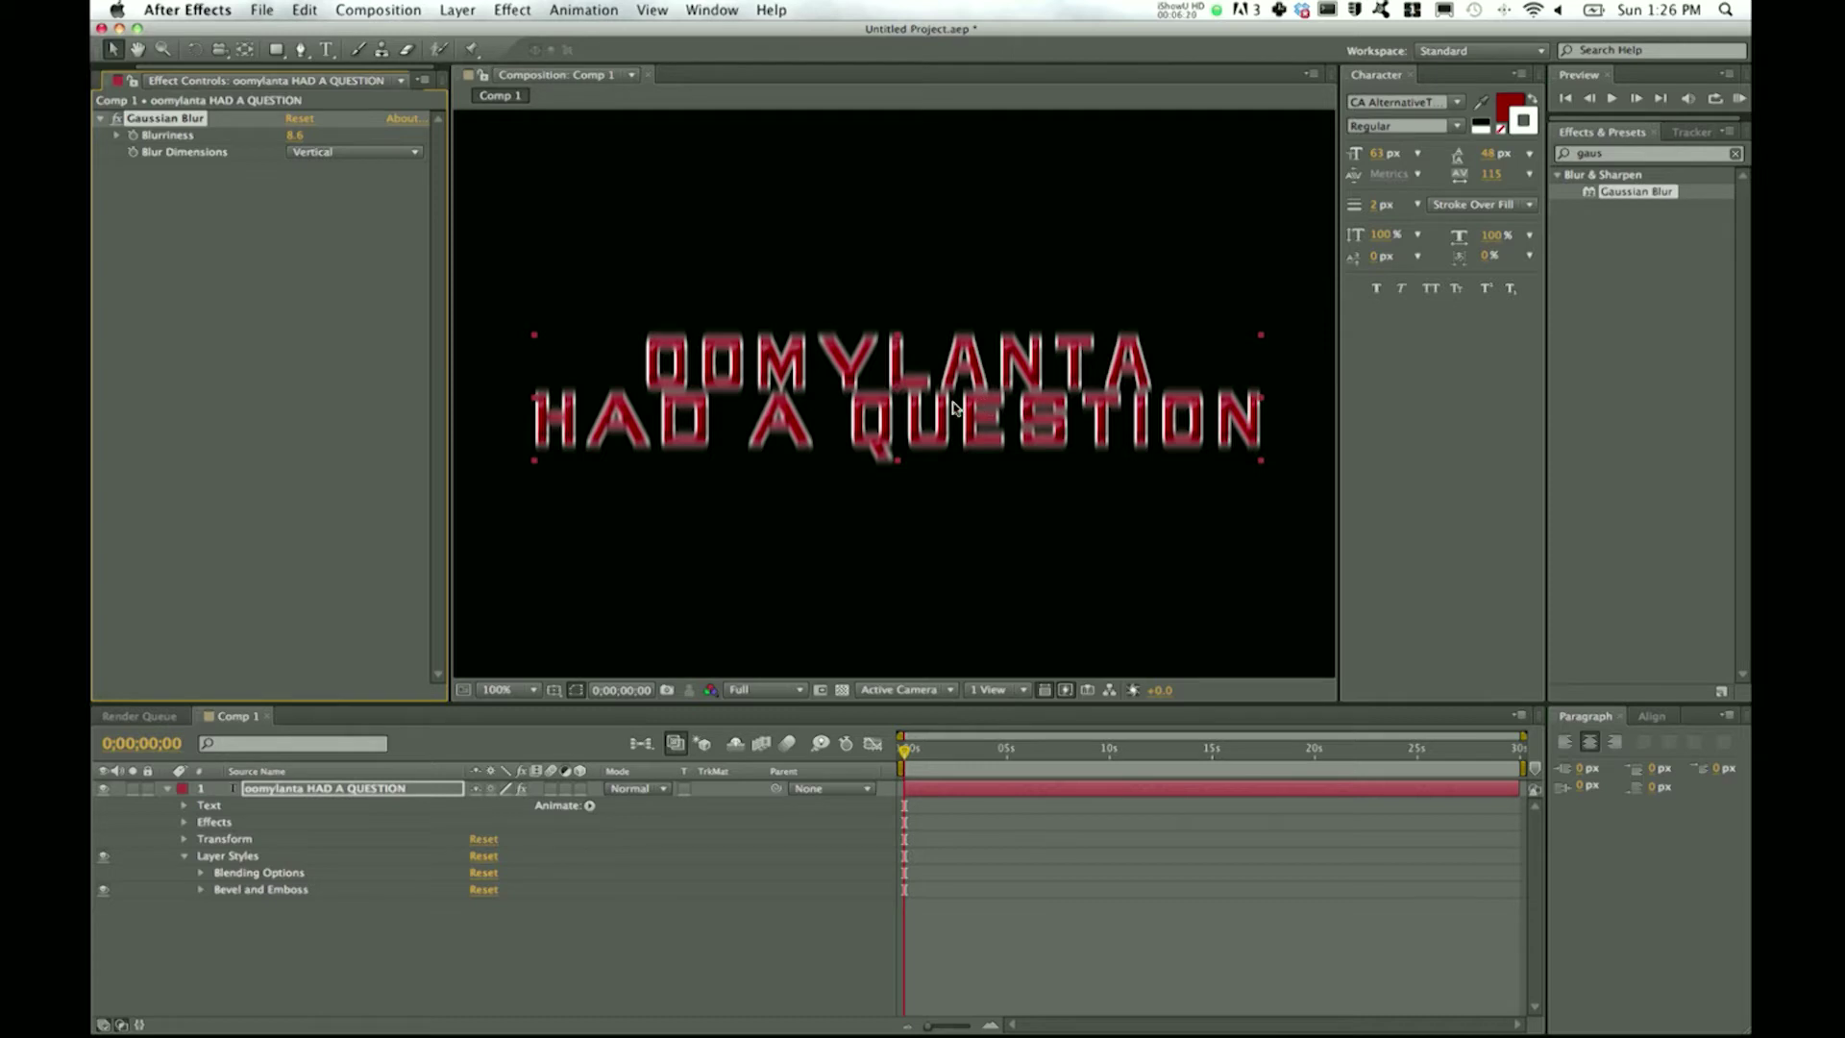
- Move the title slightly higher in the frame and reselect its layer
mouse_move(957, 411)
mouse_down()
mouse_move(962, 253)
mouse_move(956, 377)
mouse_up()
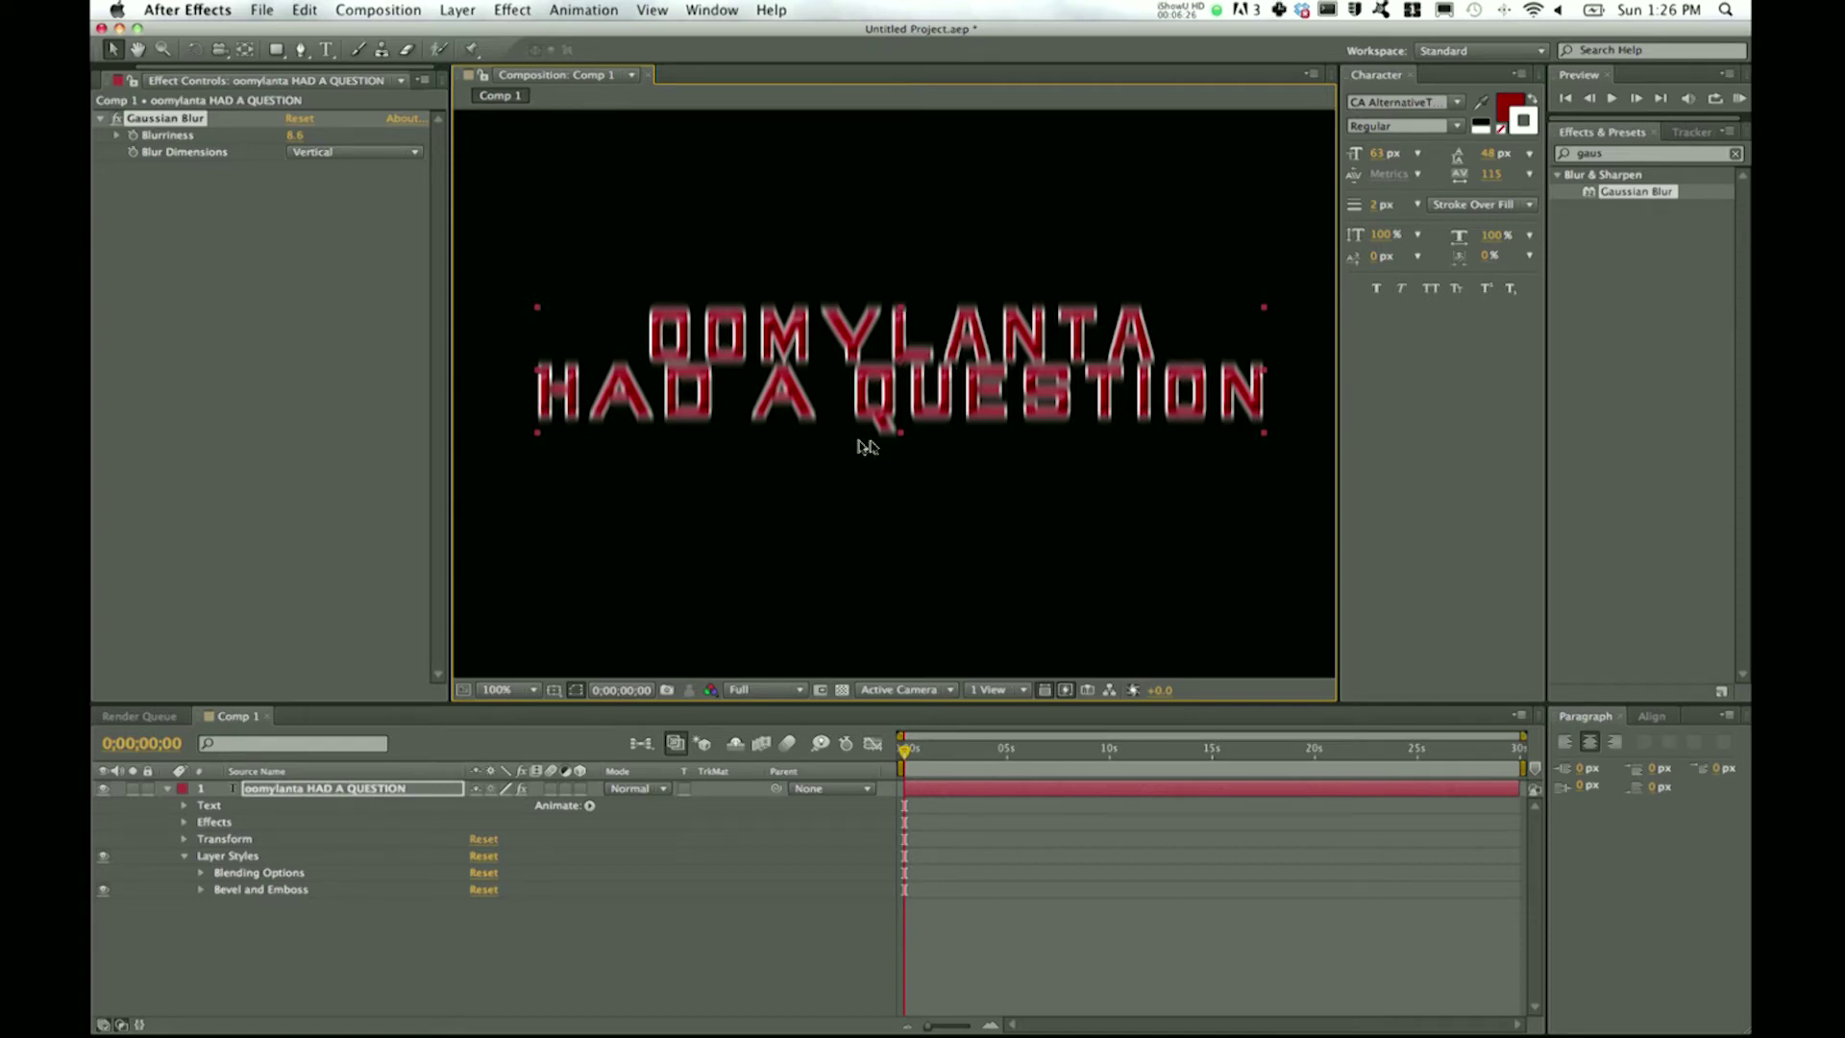
click(328, 152)
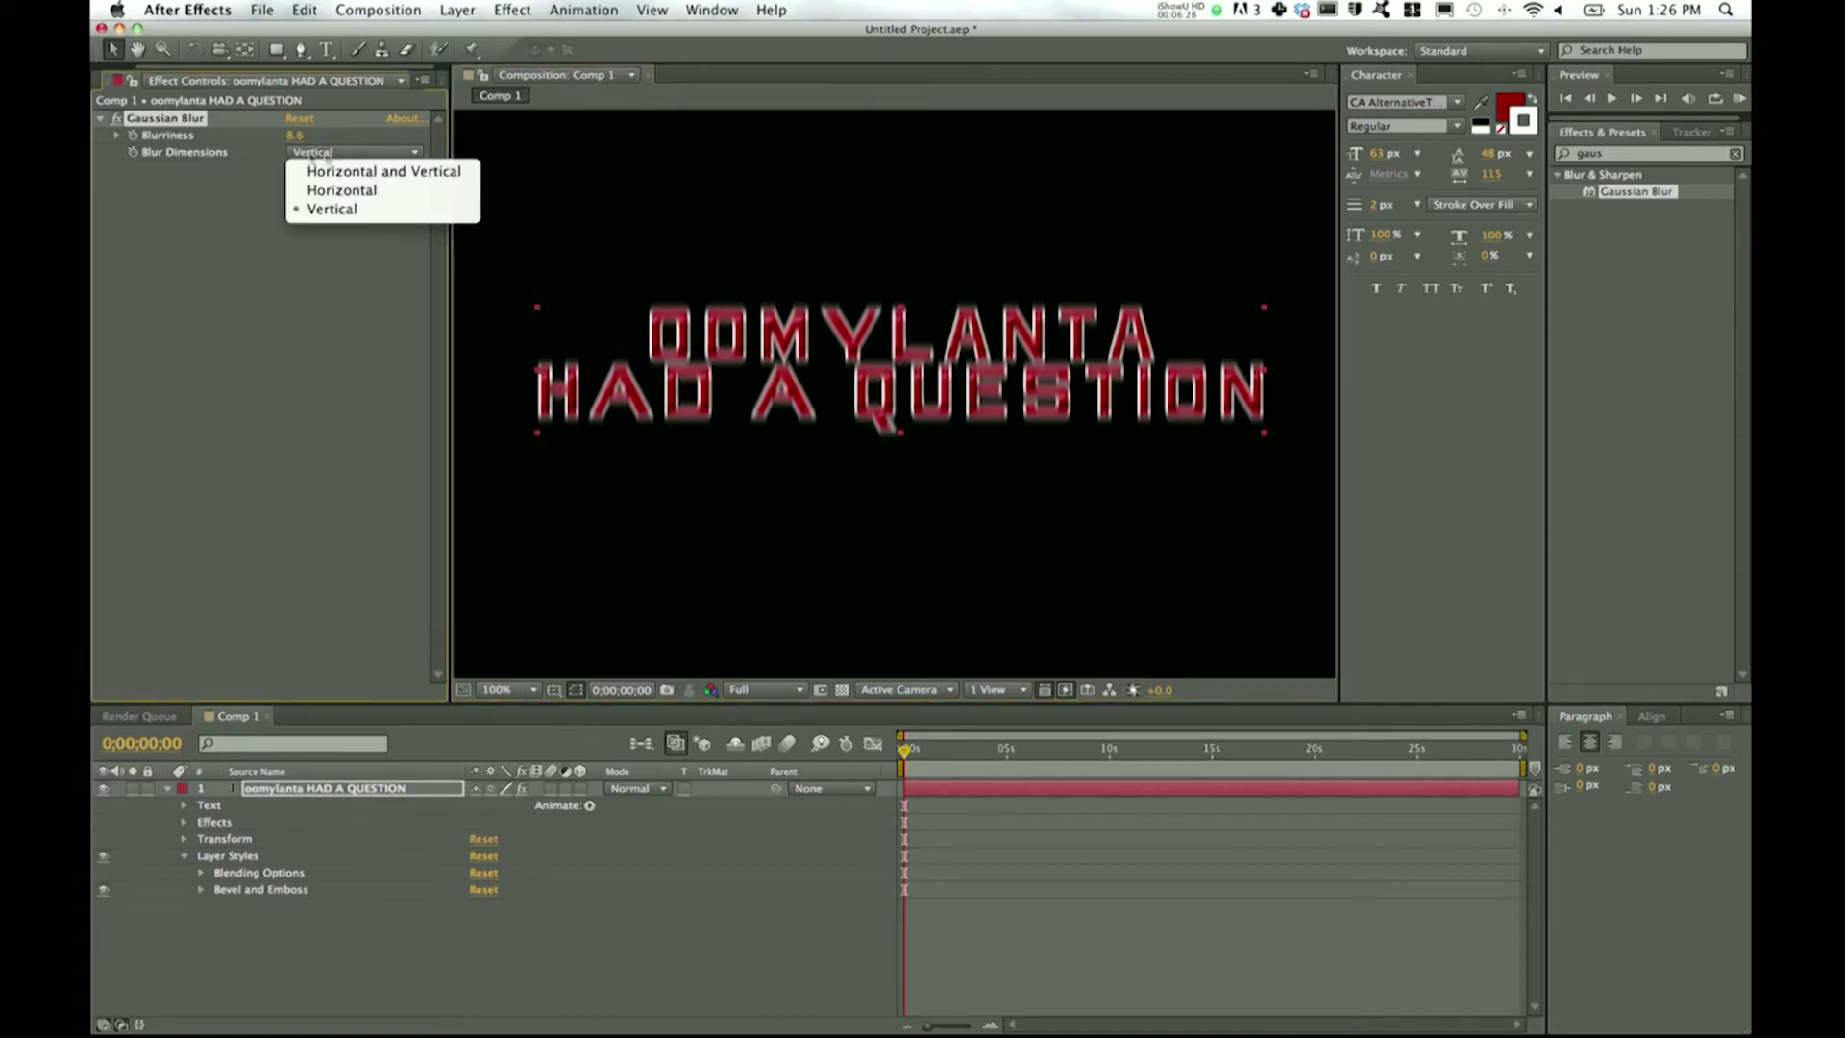
click(192, 221)
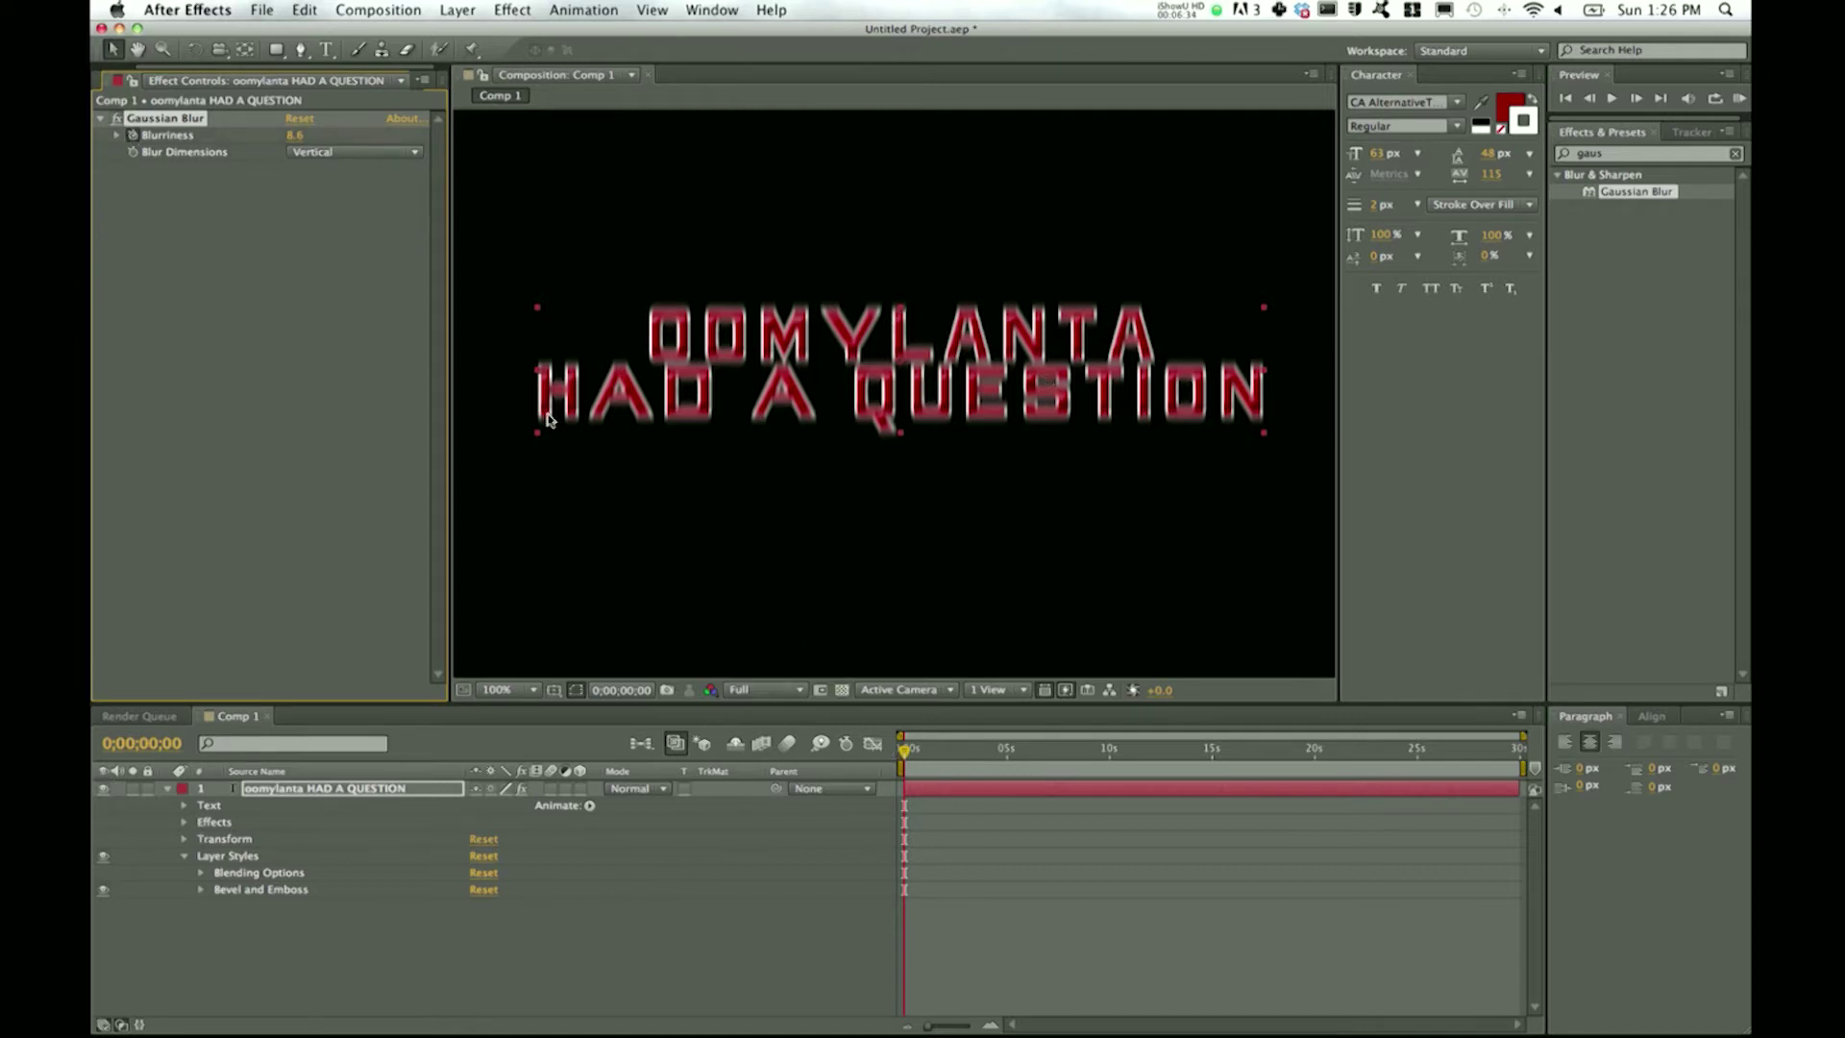
click(330, 790)
- Keyframe Position so the title drops from above the frame, landing at 0;00;03;13
key(u)
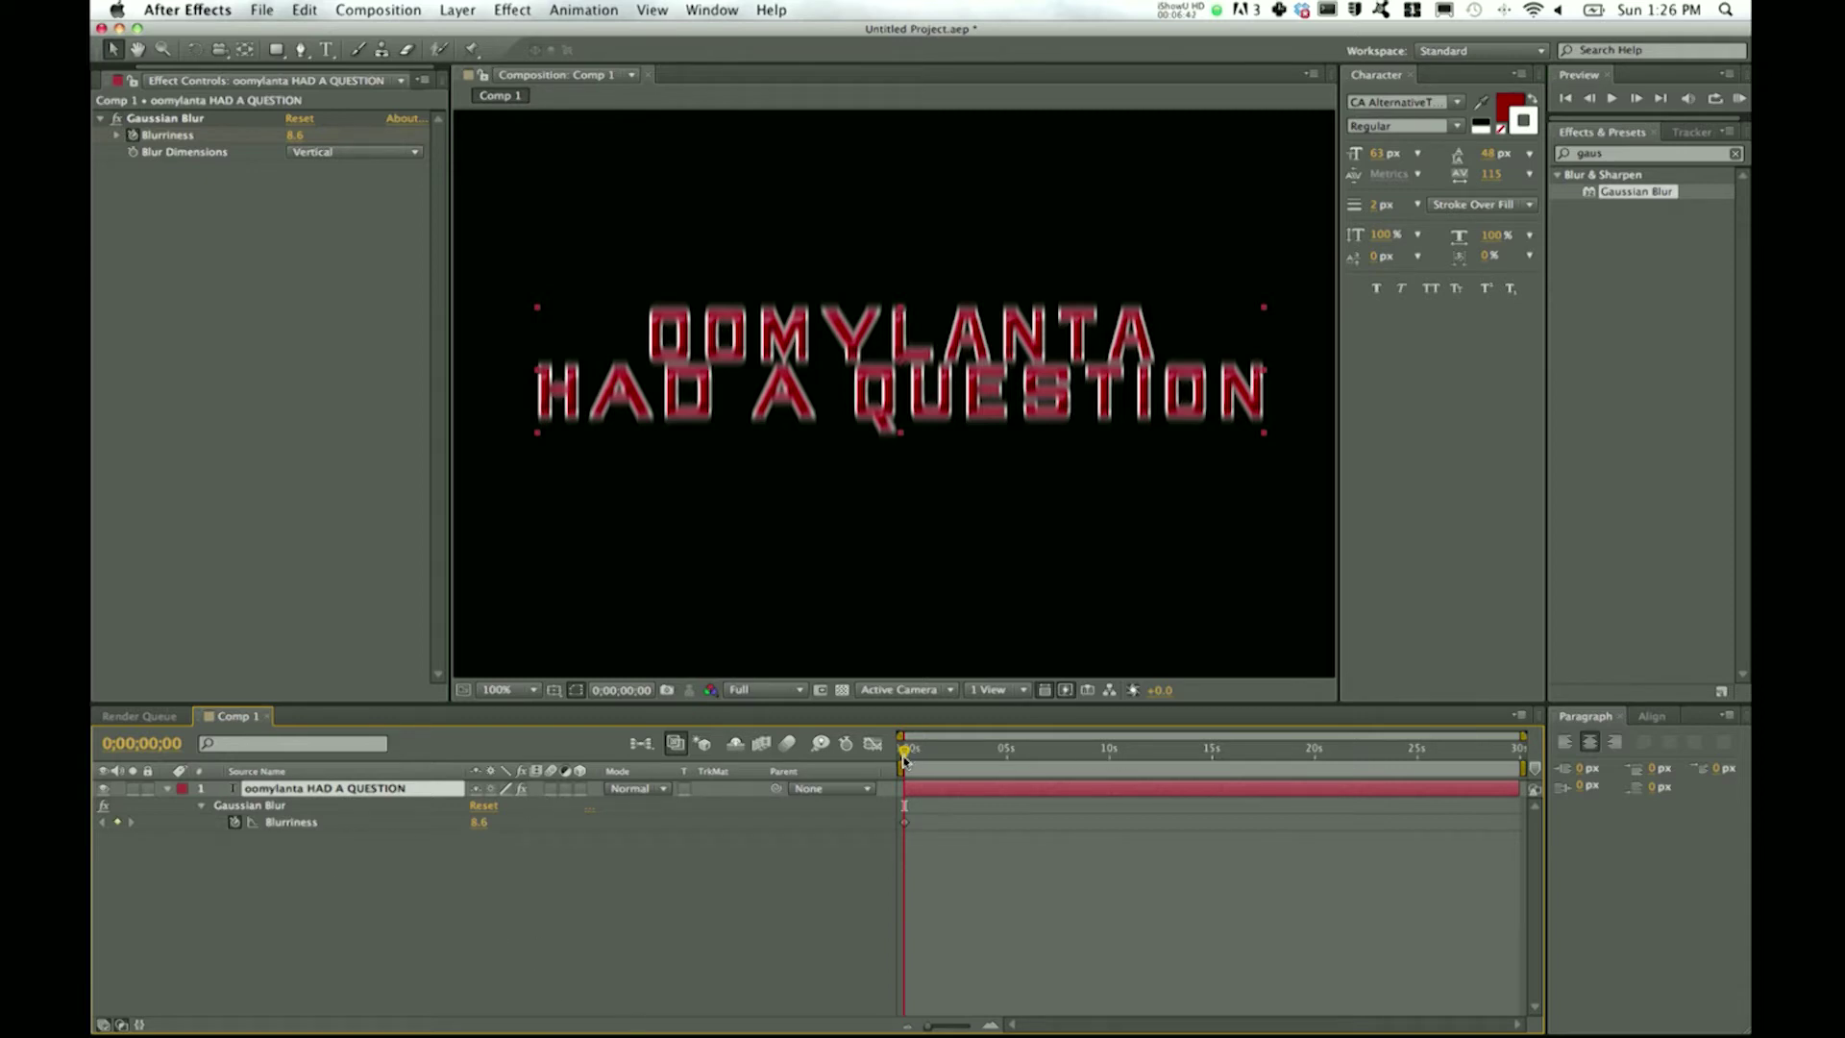
drag(904, 759, 974, 751)
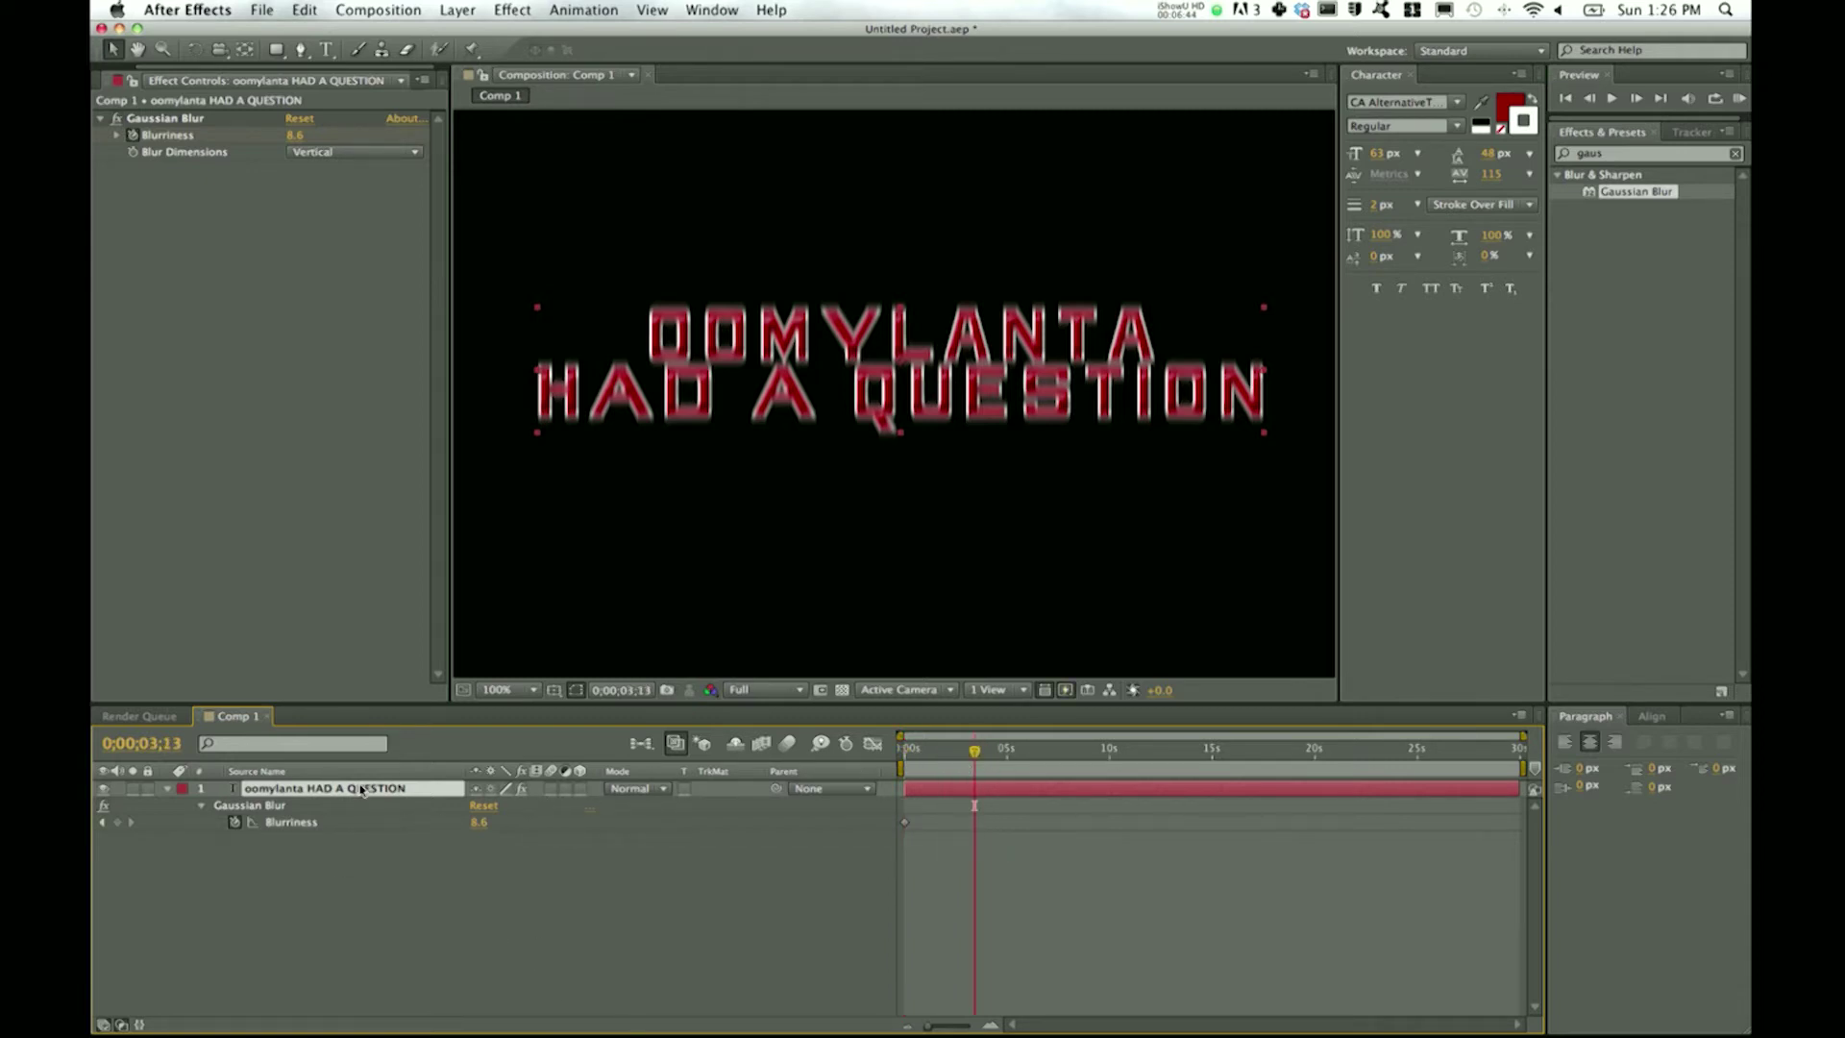
key(shift+p)
click(218, 838)
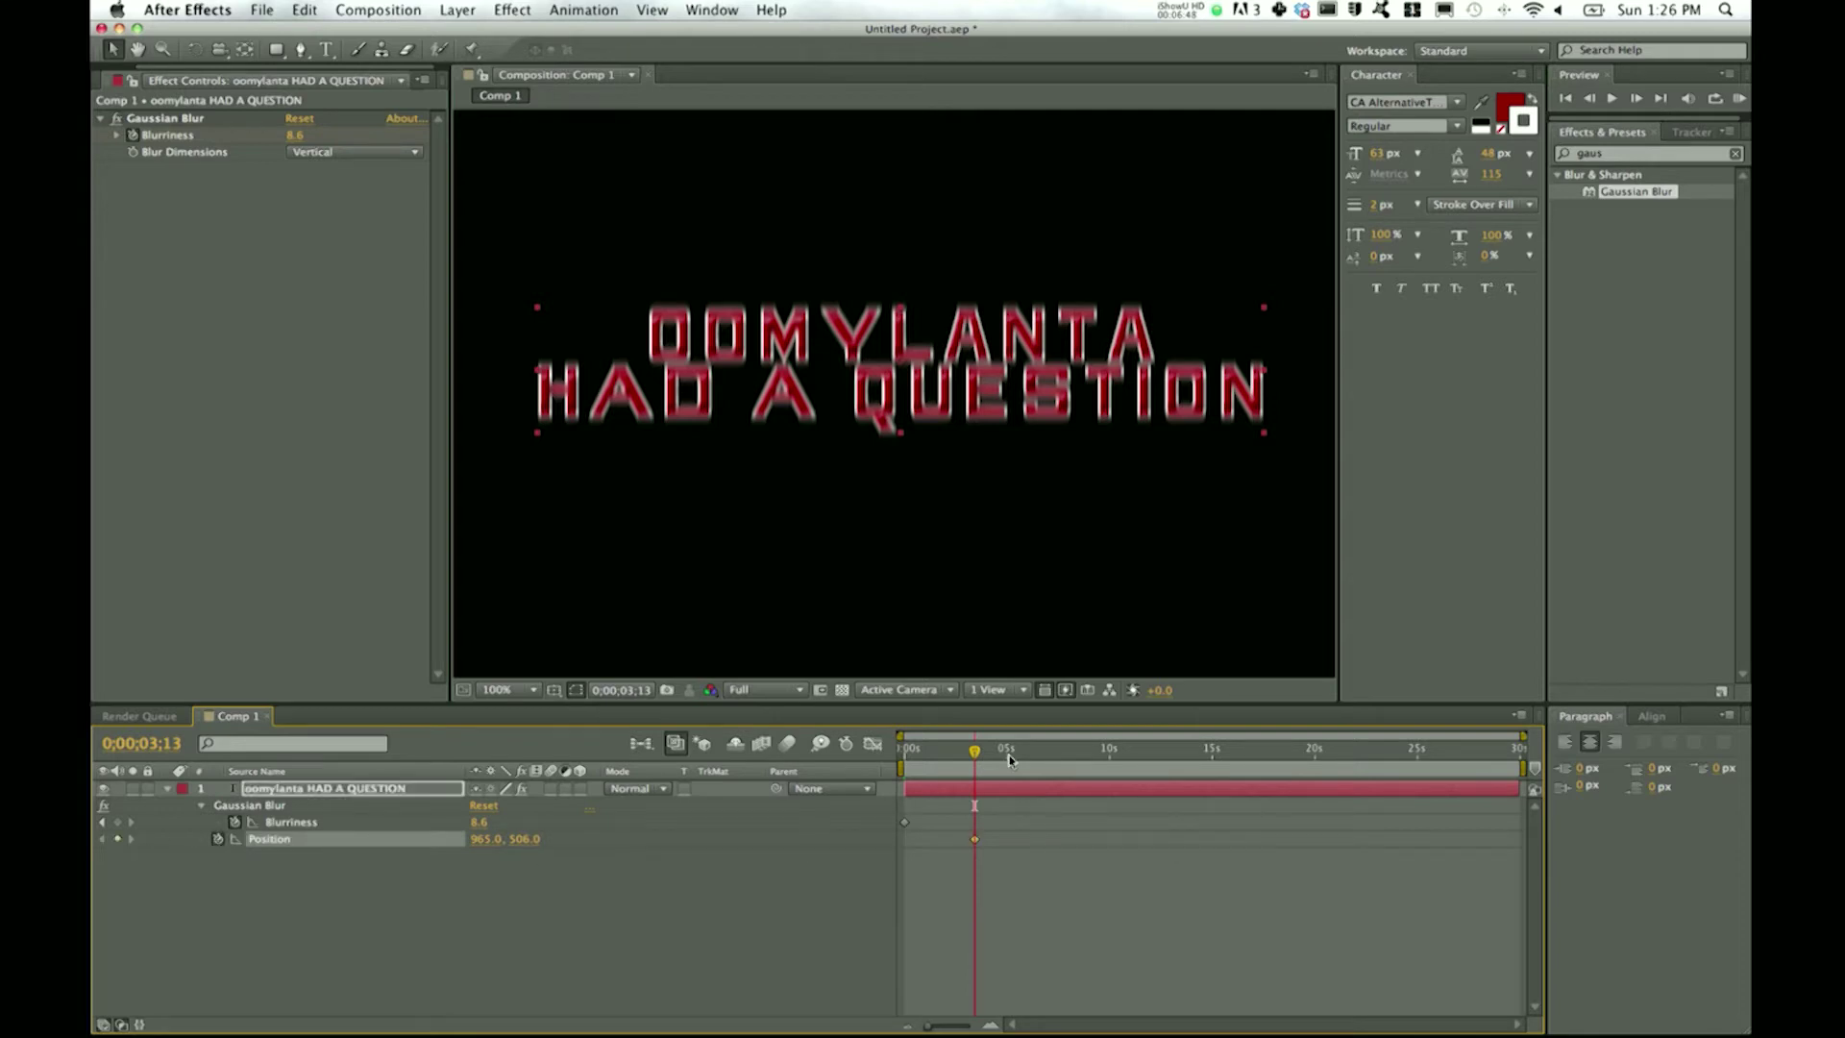
drag(974, 756, 870, 758)
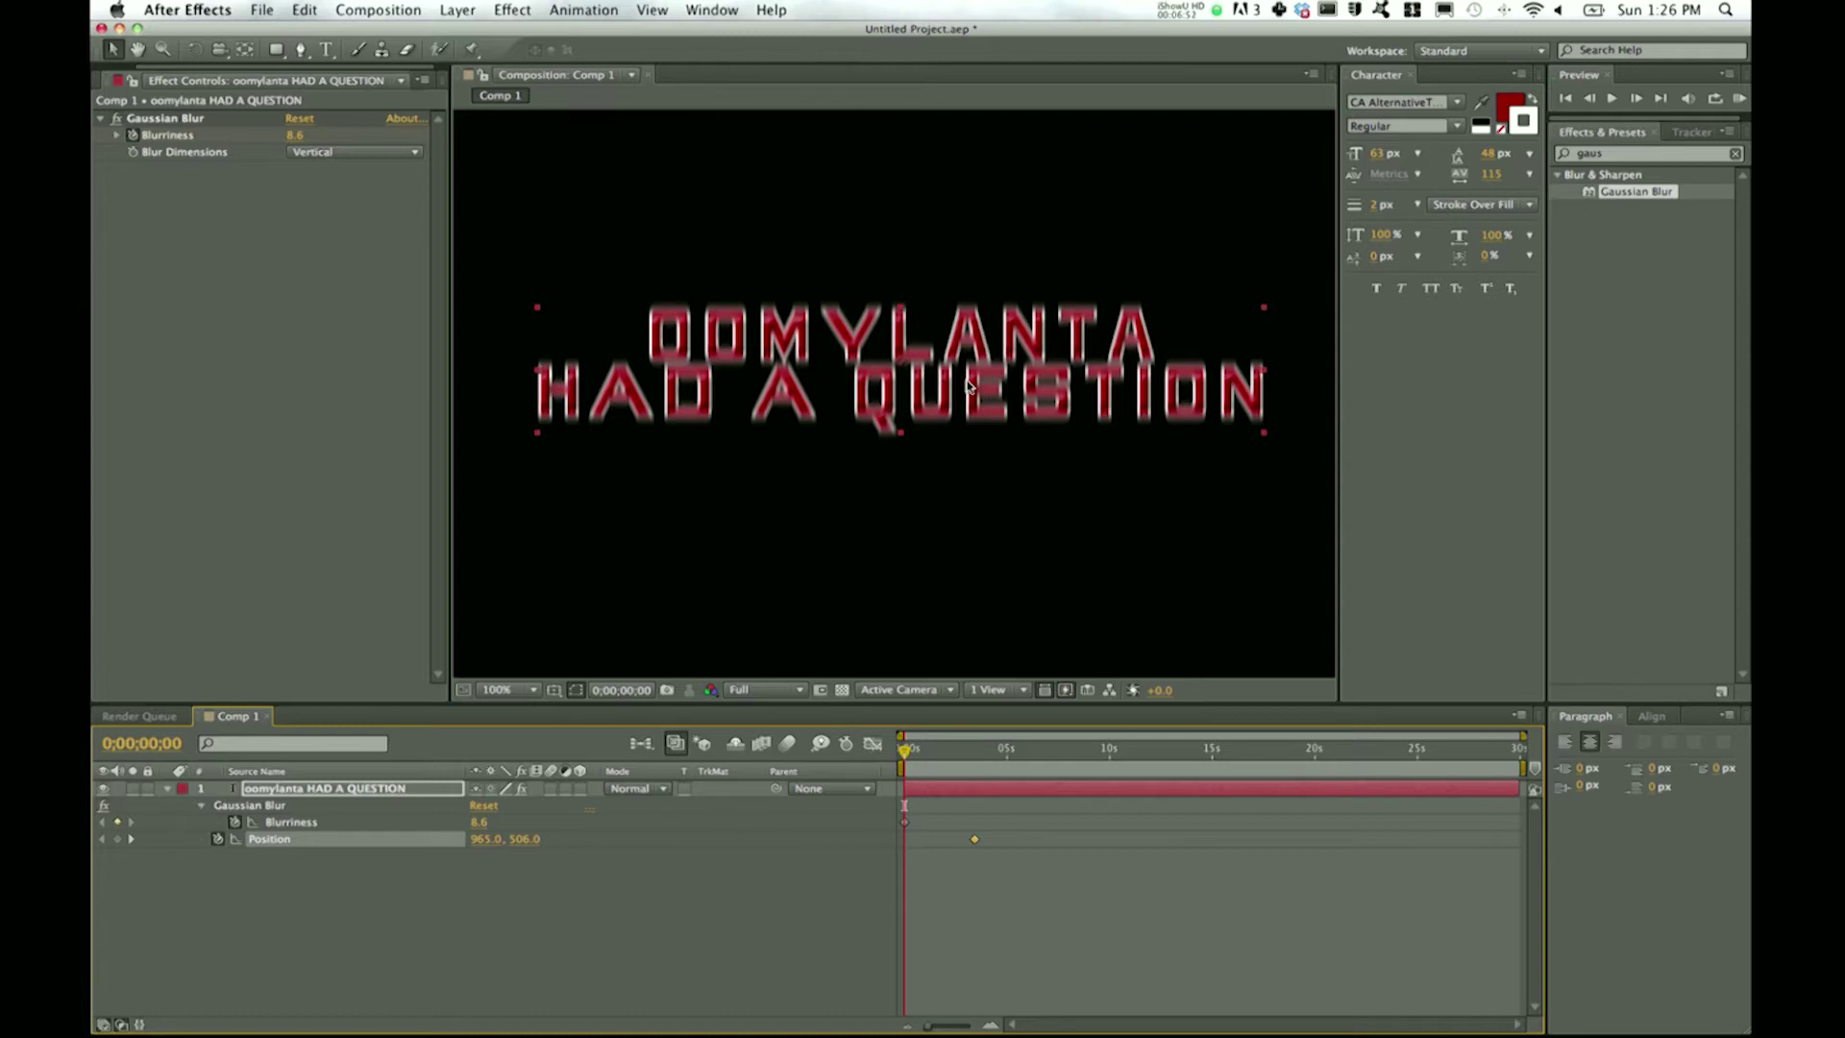
scroll(968, 386, down, 4)
drag(934, 393, 934, 239)
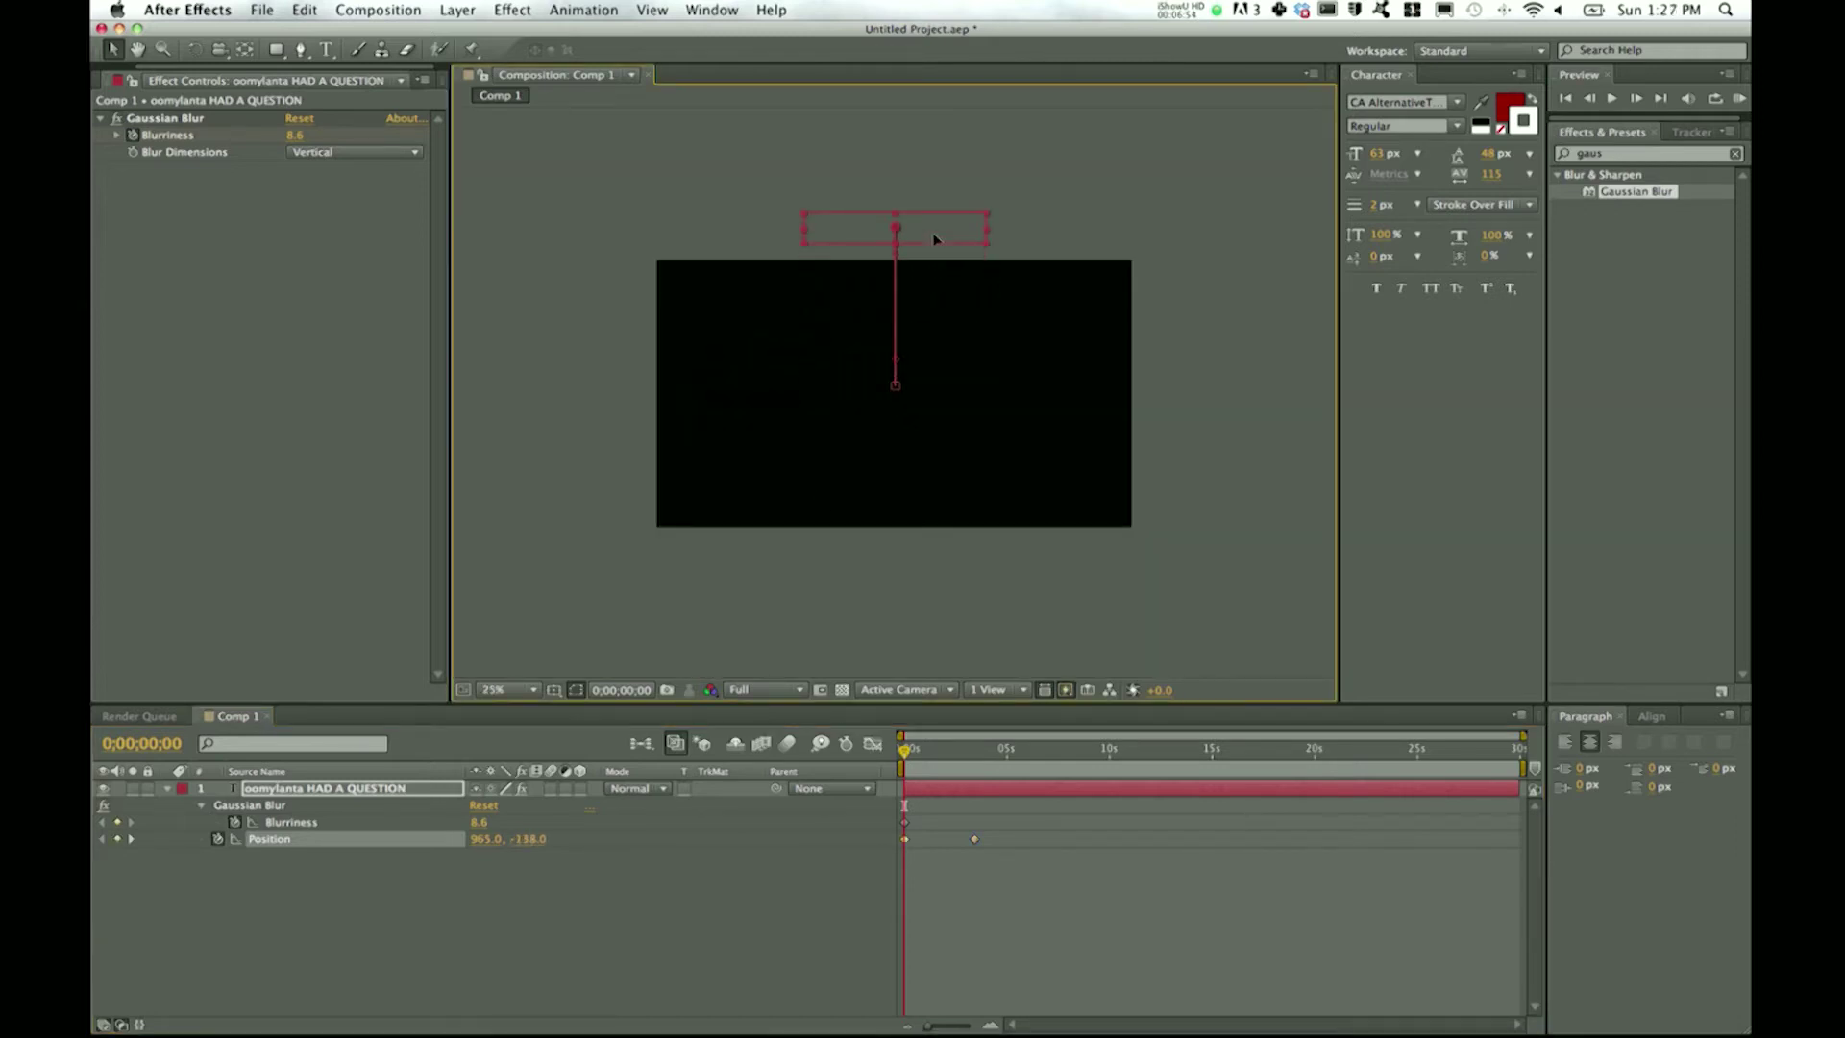
drag(904, 752, 974, 756)
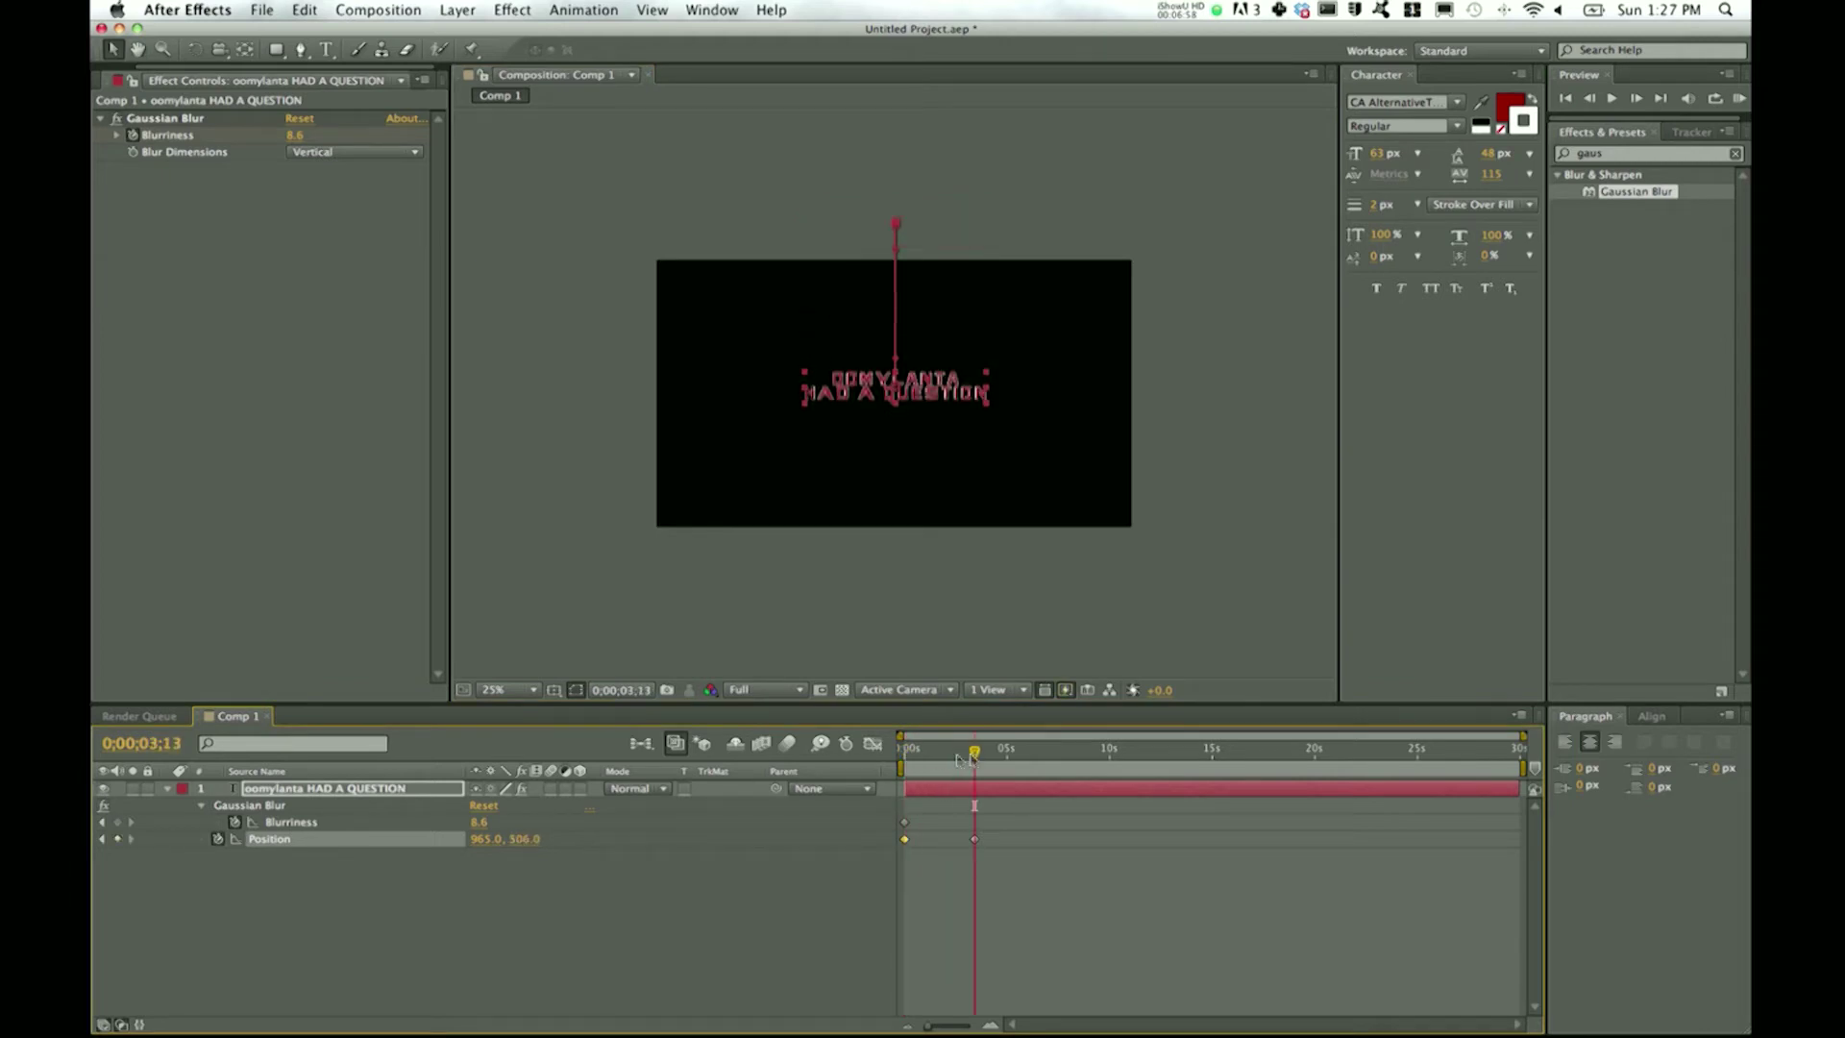
- Keyframe Blurriness to 0 at the landing point and preview the drop-in
click(479, 823)
text(0)
key(Return)
key(slash)
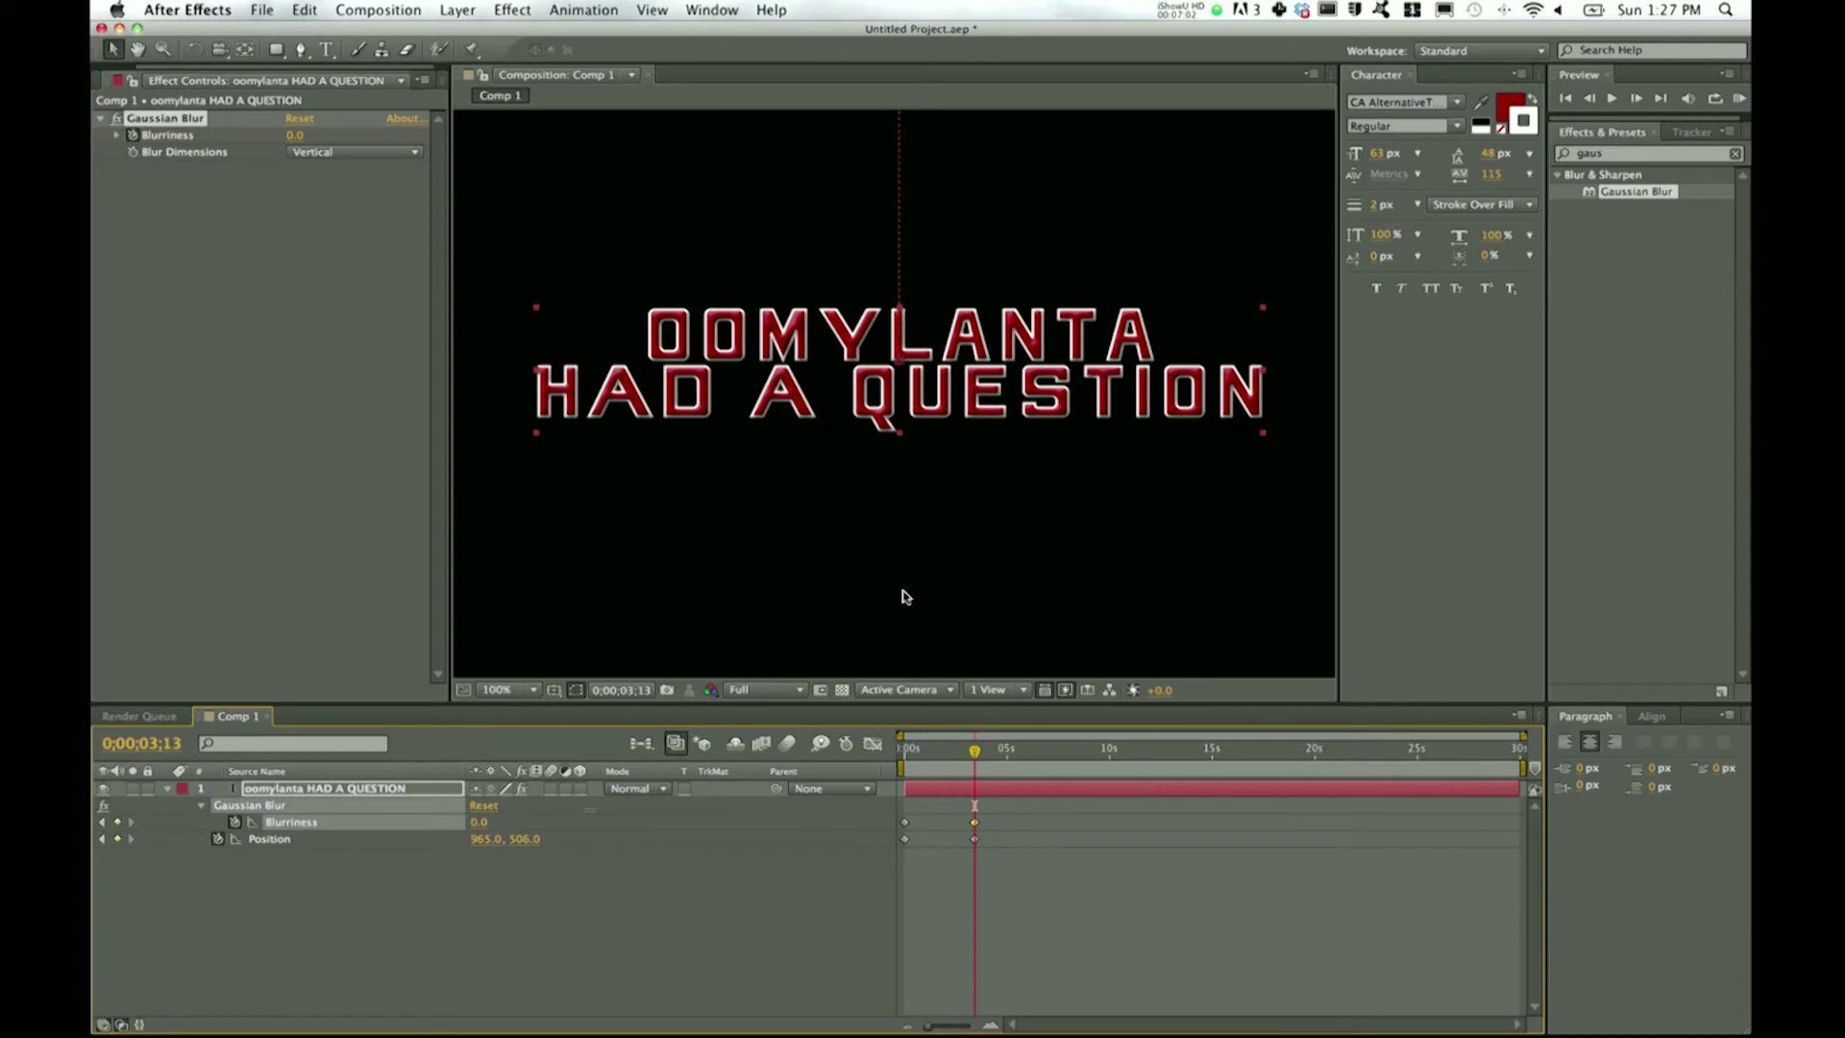
drag(961, 761, 904, 759)
click(1737, 98)
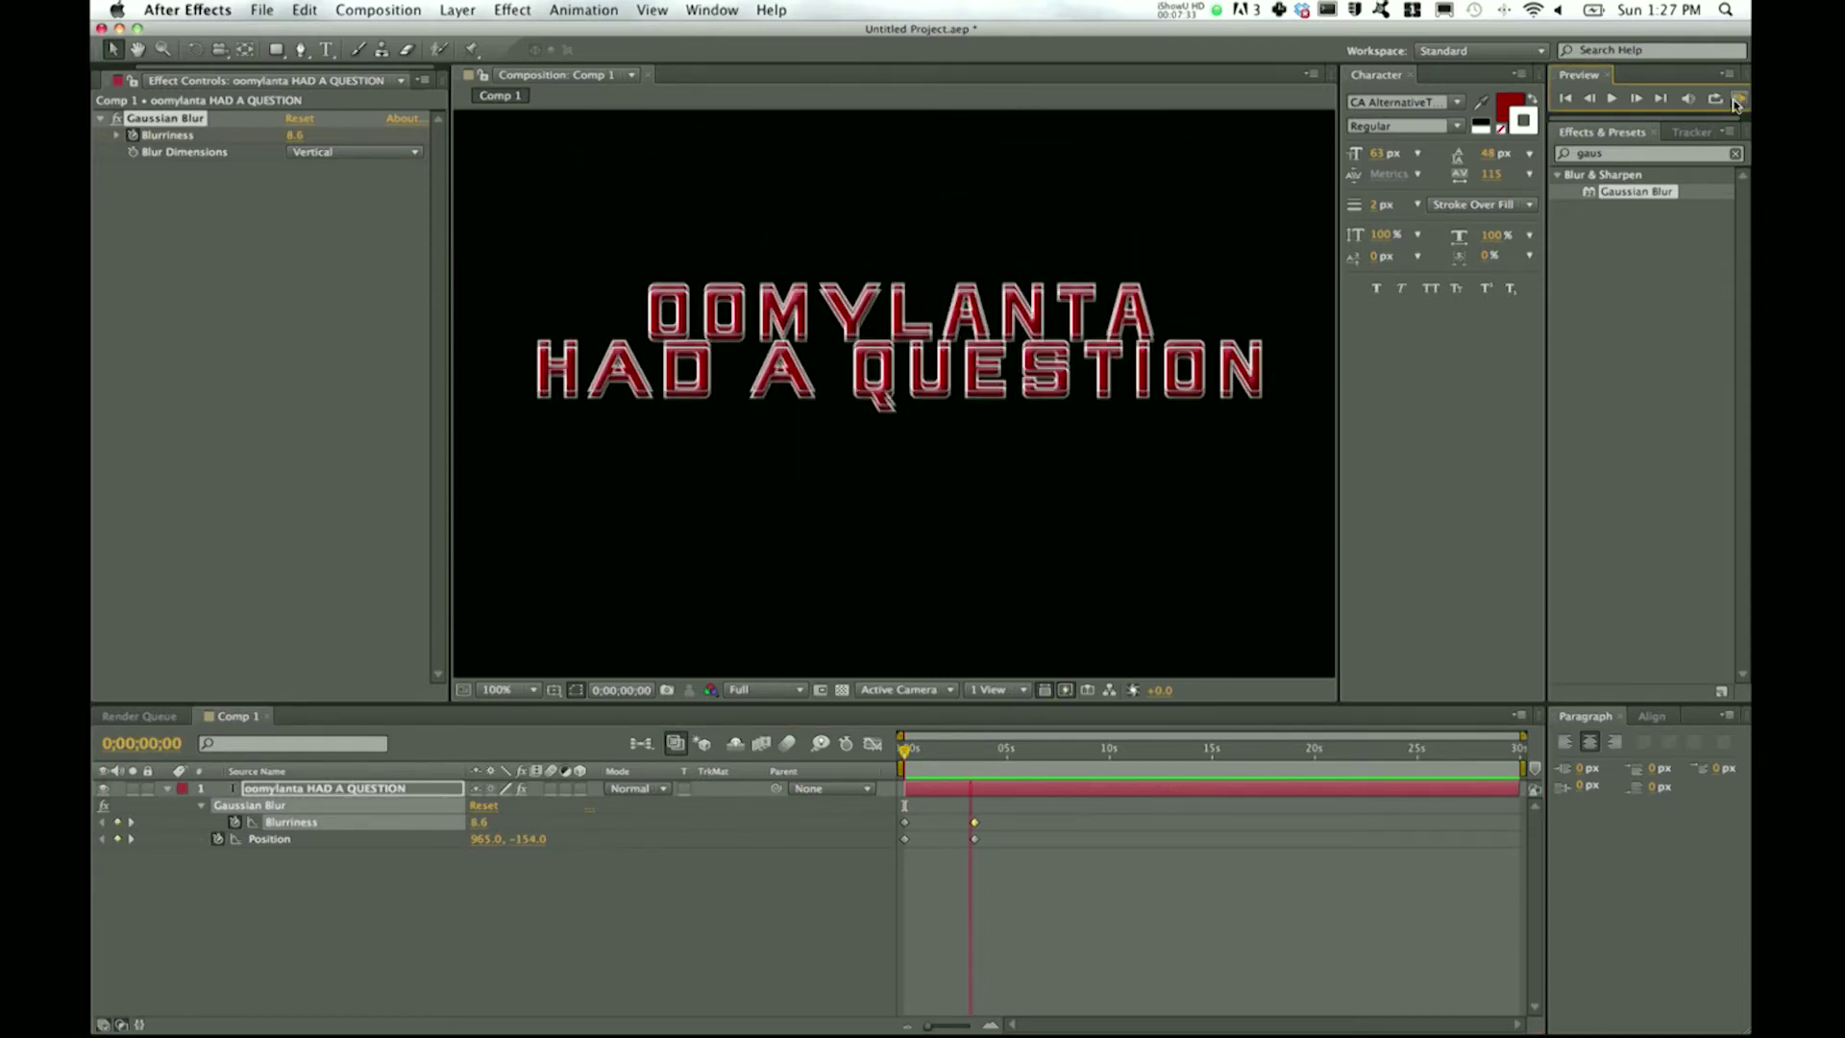
click(1063, 664)
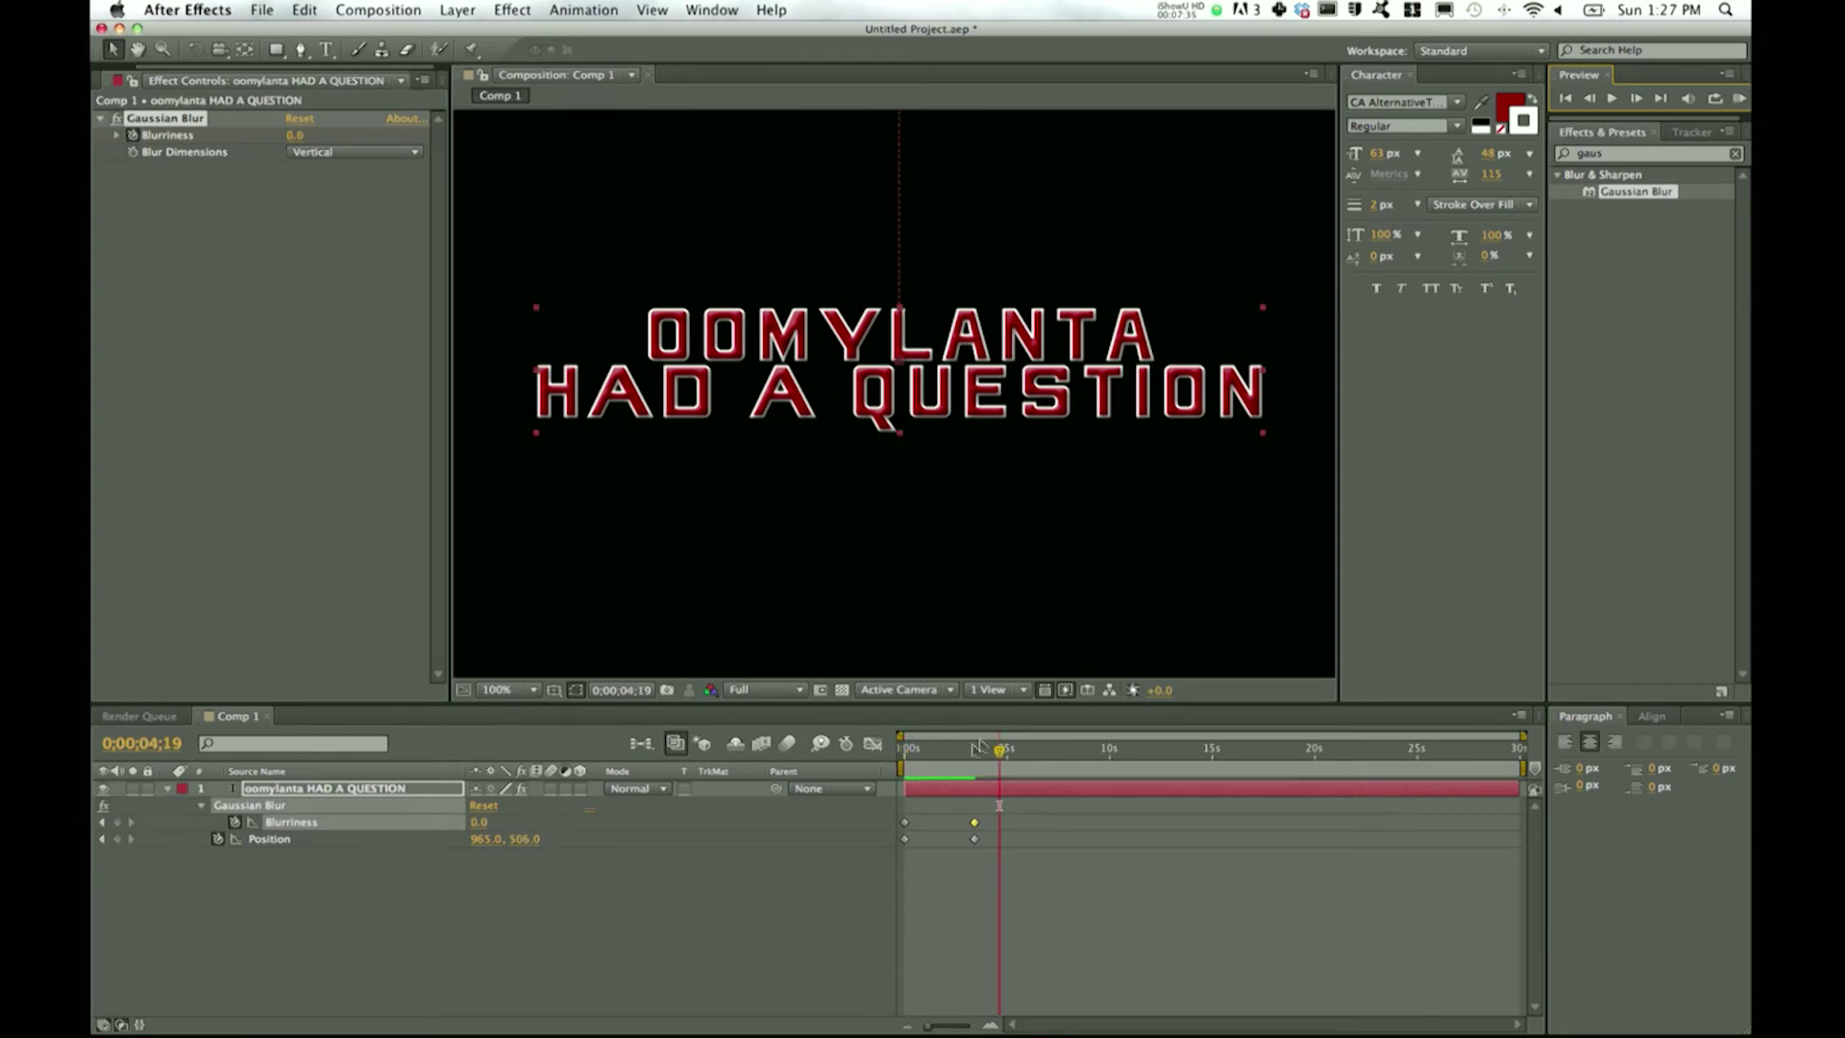
- Set the starting Blurriness keyframe to 85.2 and scrub to check the blurred drop
drag(1000, 748, 948, 754)
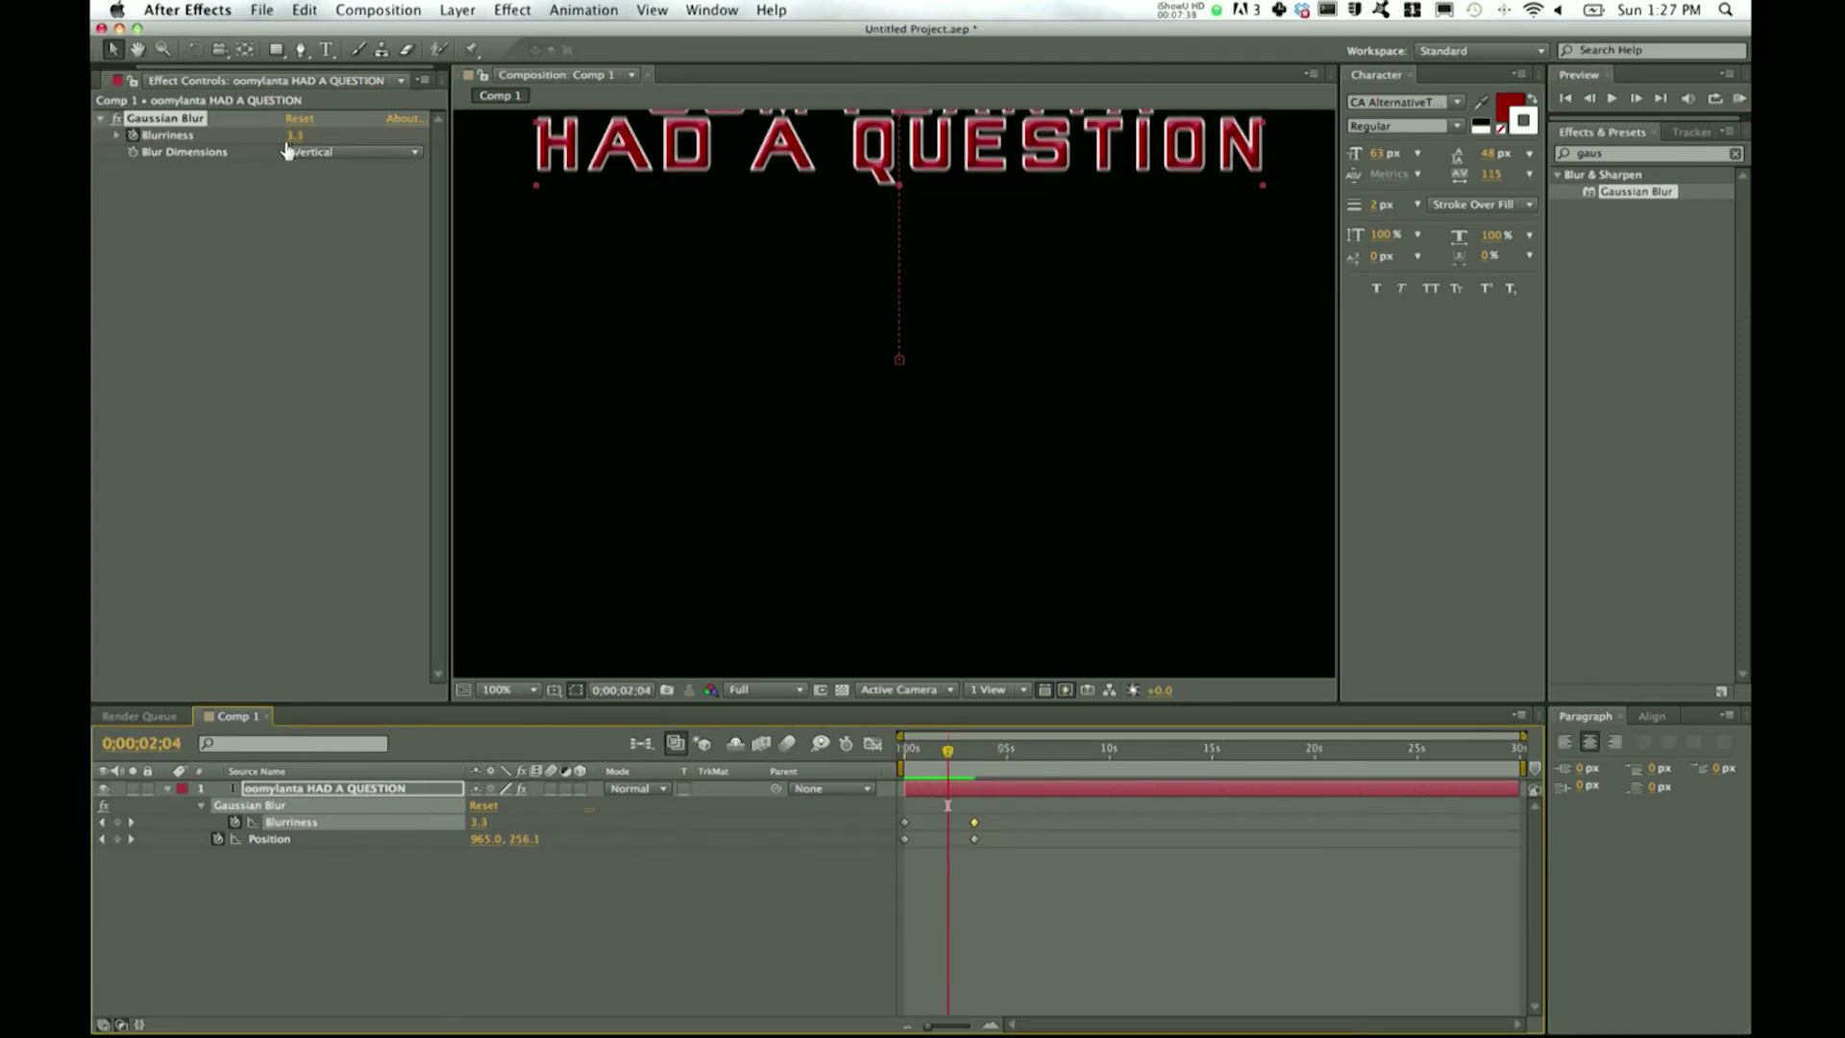
drag(948, 756, 851, 758)
drag(284, 139, 1099, 182)
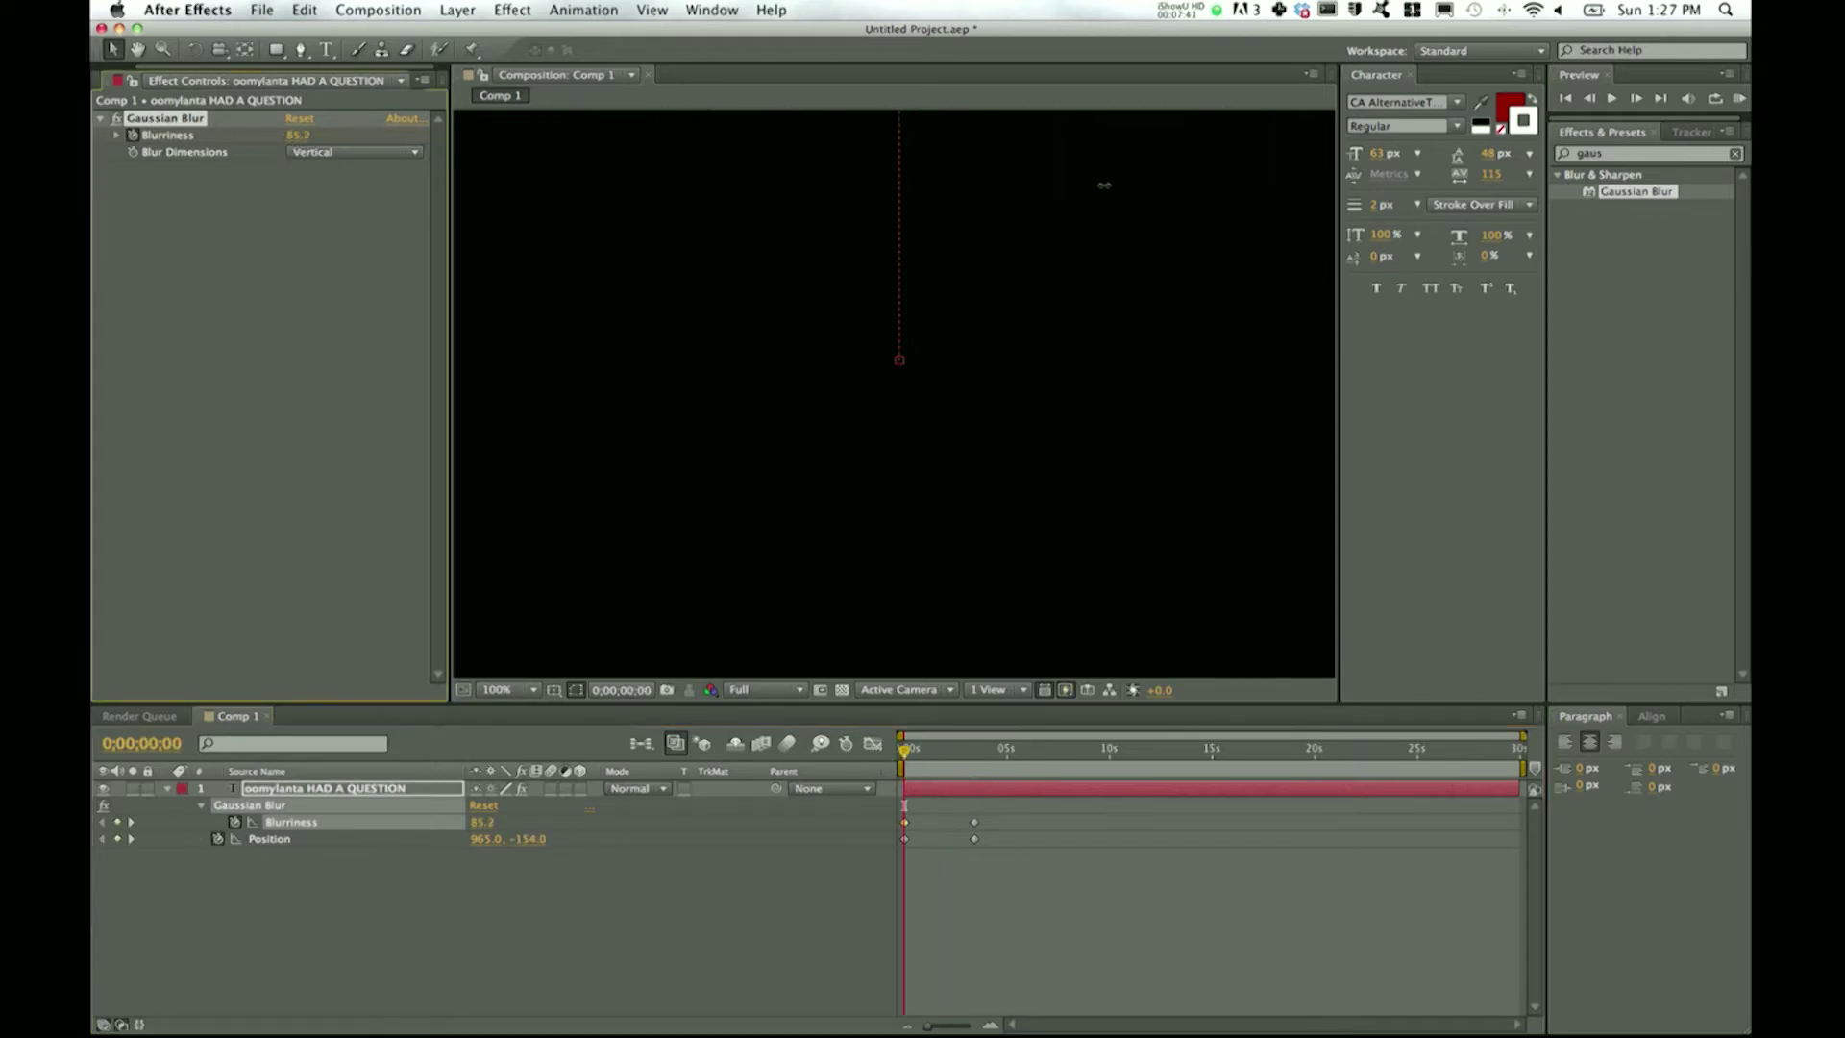
mouse_move(917, 761)
mouse_down()
mouse_move(972, 757)
mouse_move(952, 761)
mouse_up()
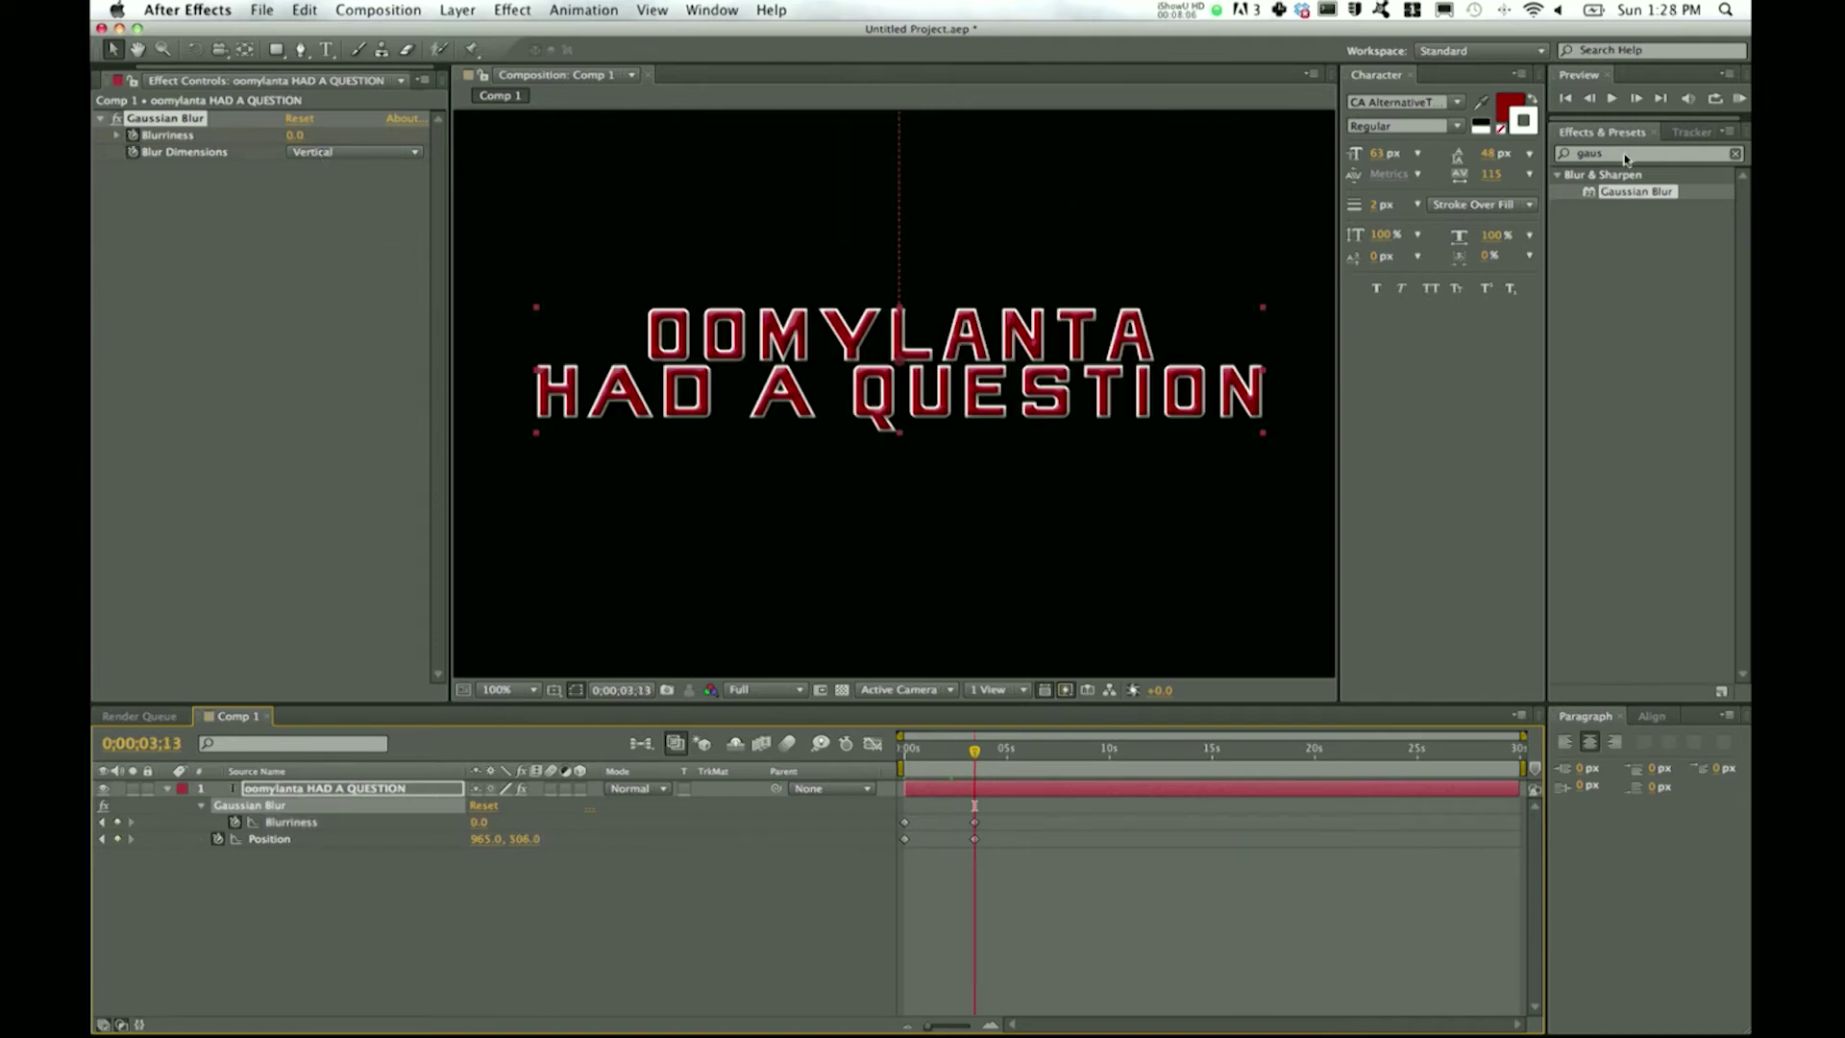
click(1563, 156)
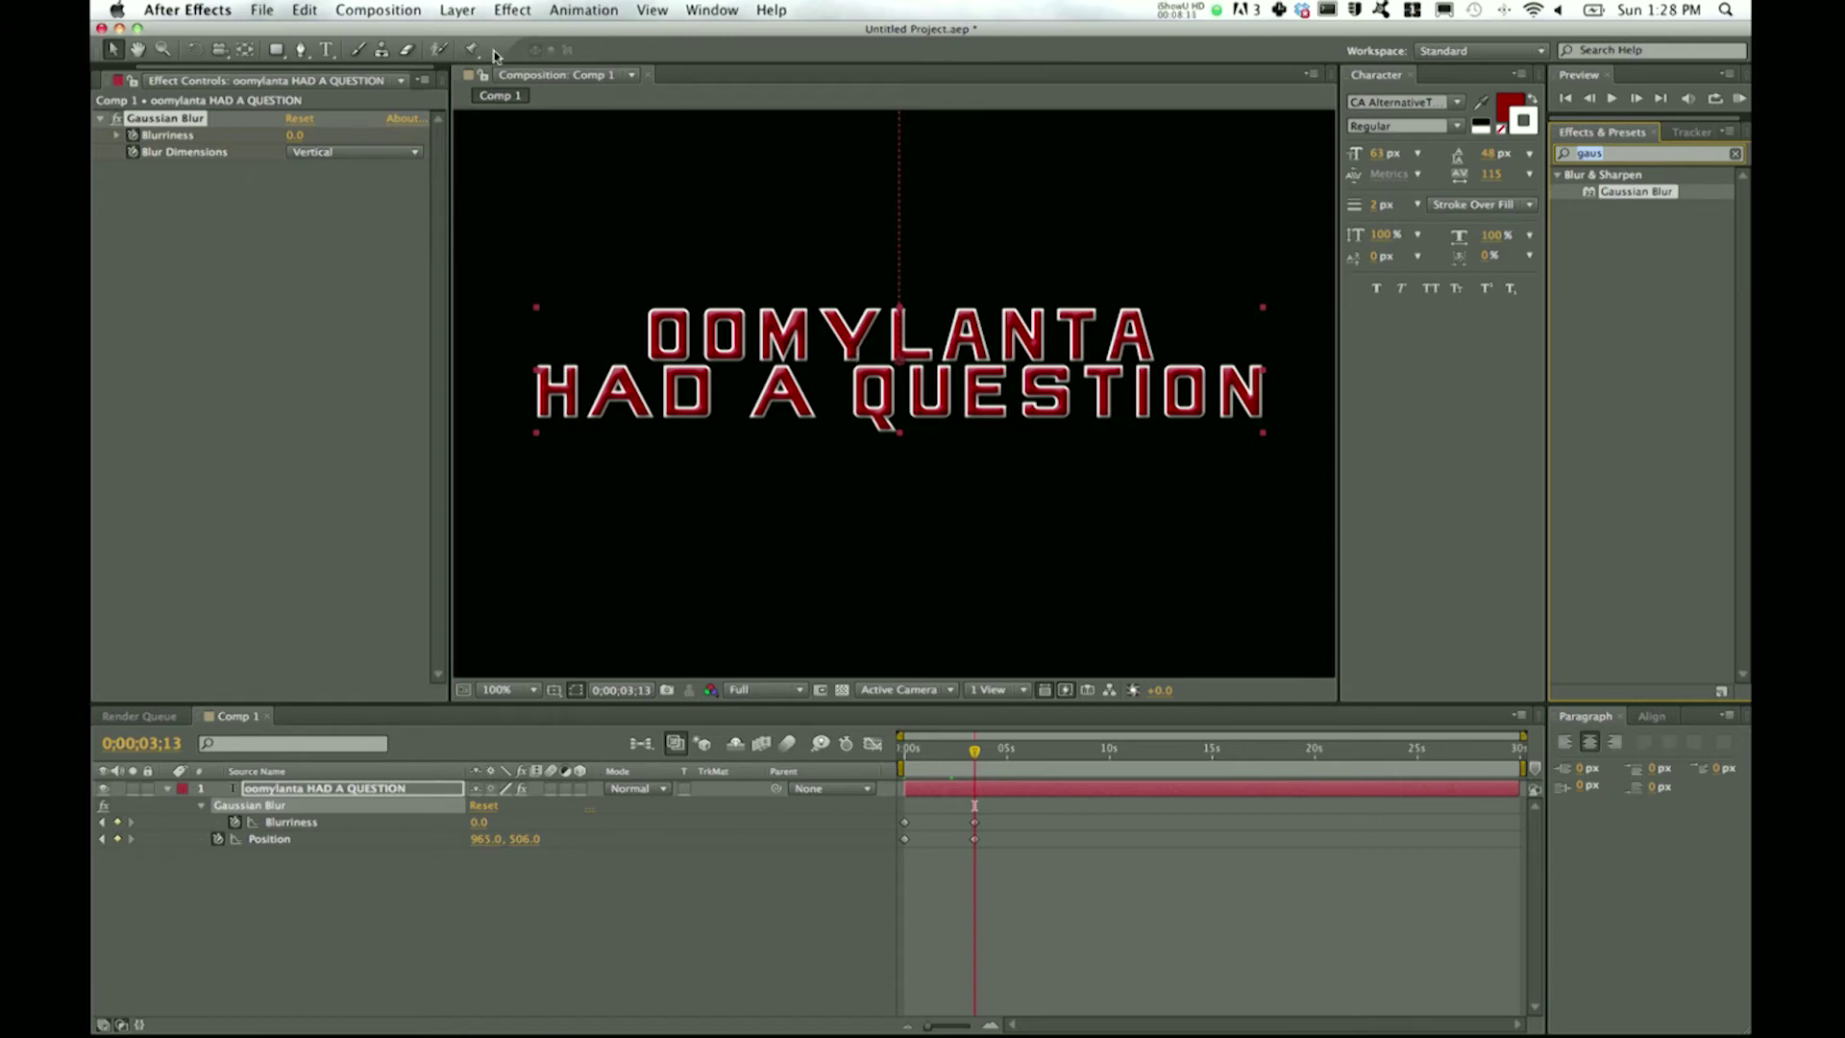
- Expand the title's layer styles and switch off Bevel and Emboss visibility
click(320, 790)
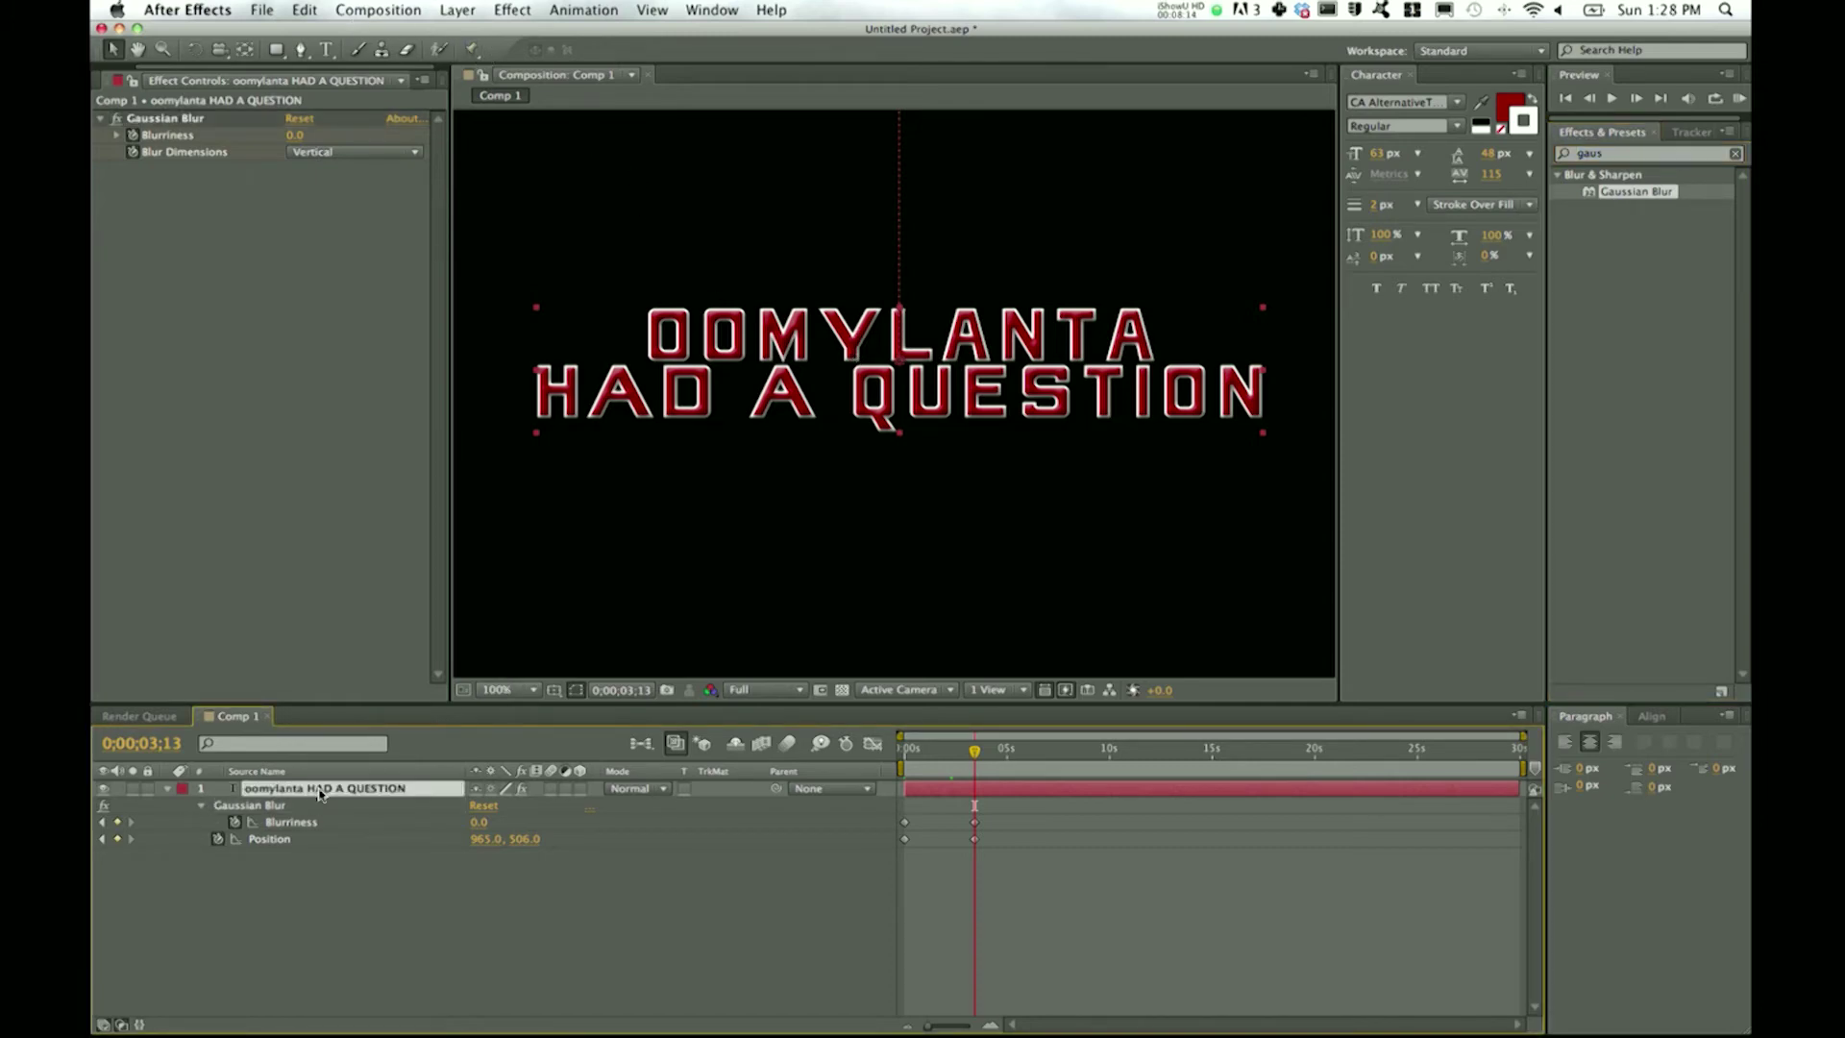
click(170, 789)
click(169, 789)
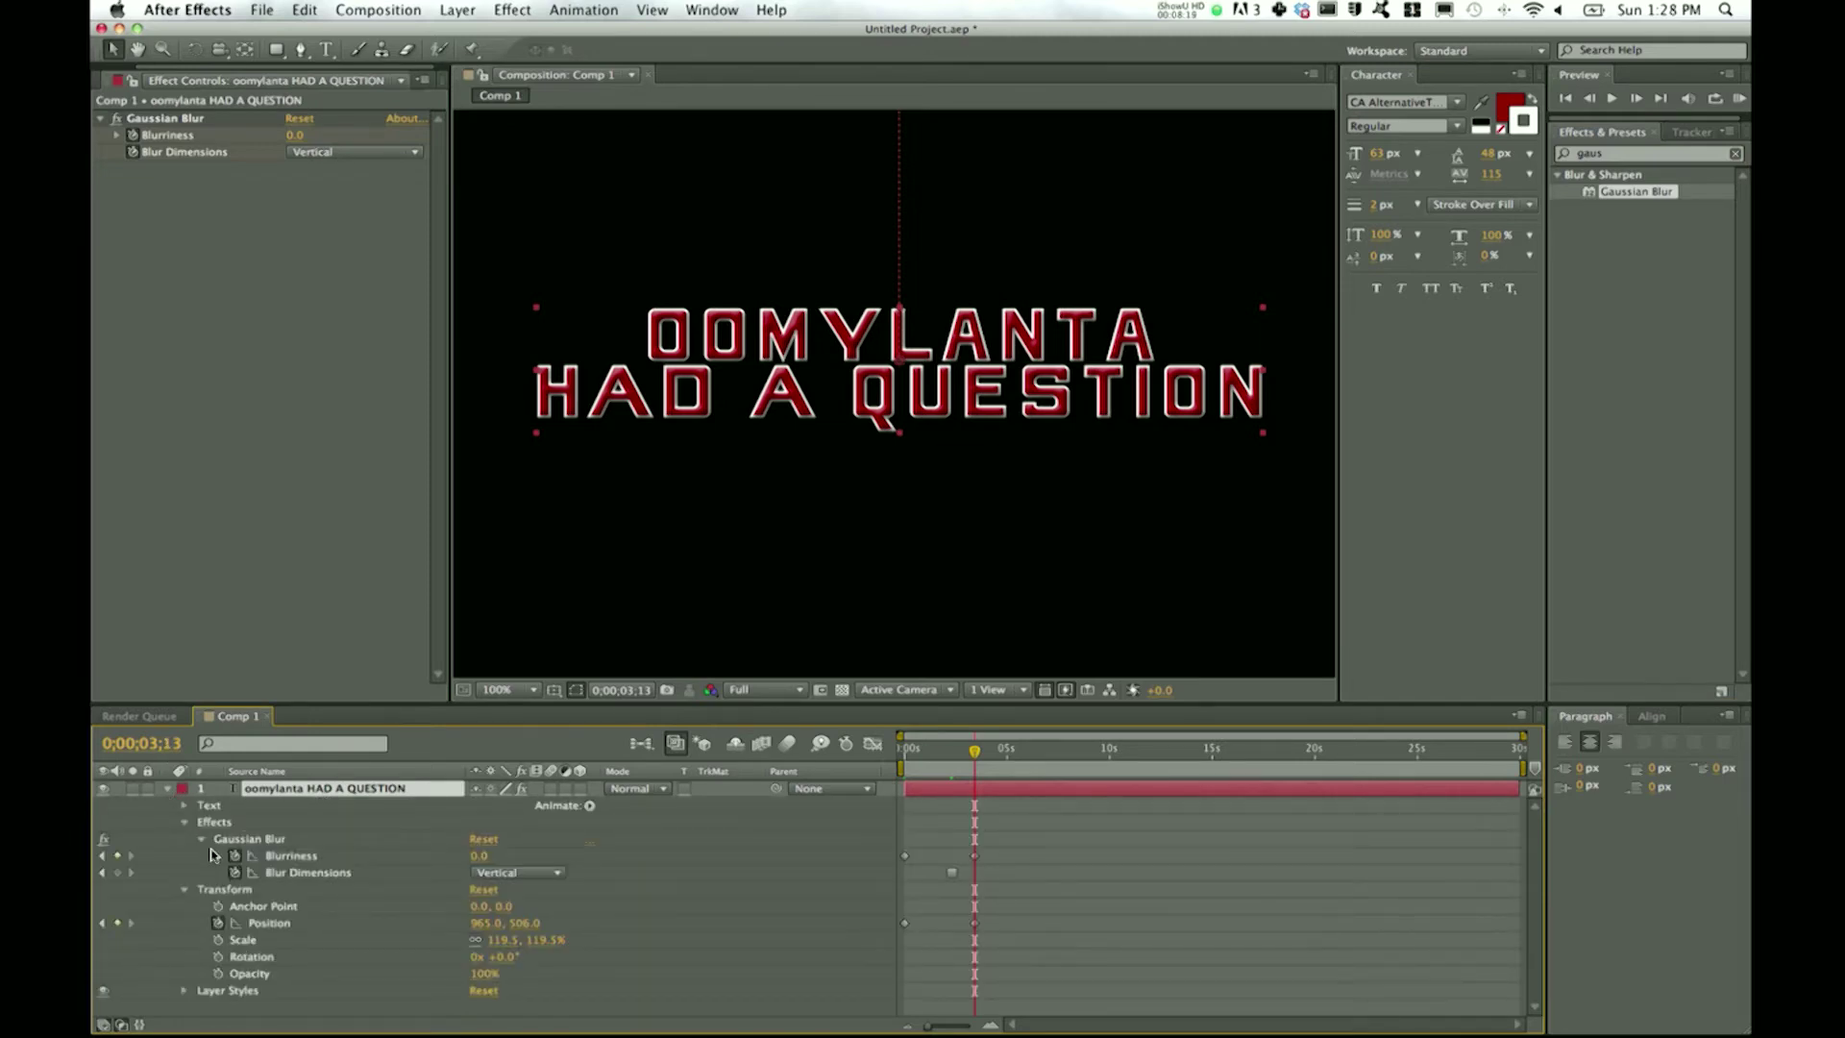
click(183, 994)
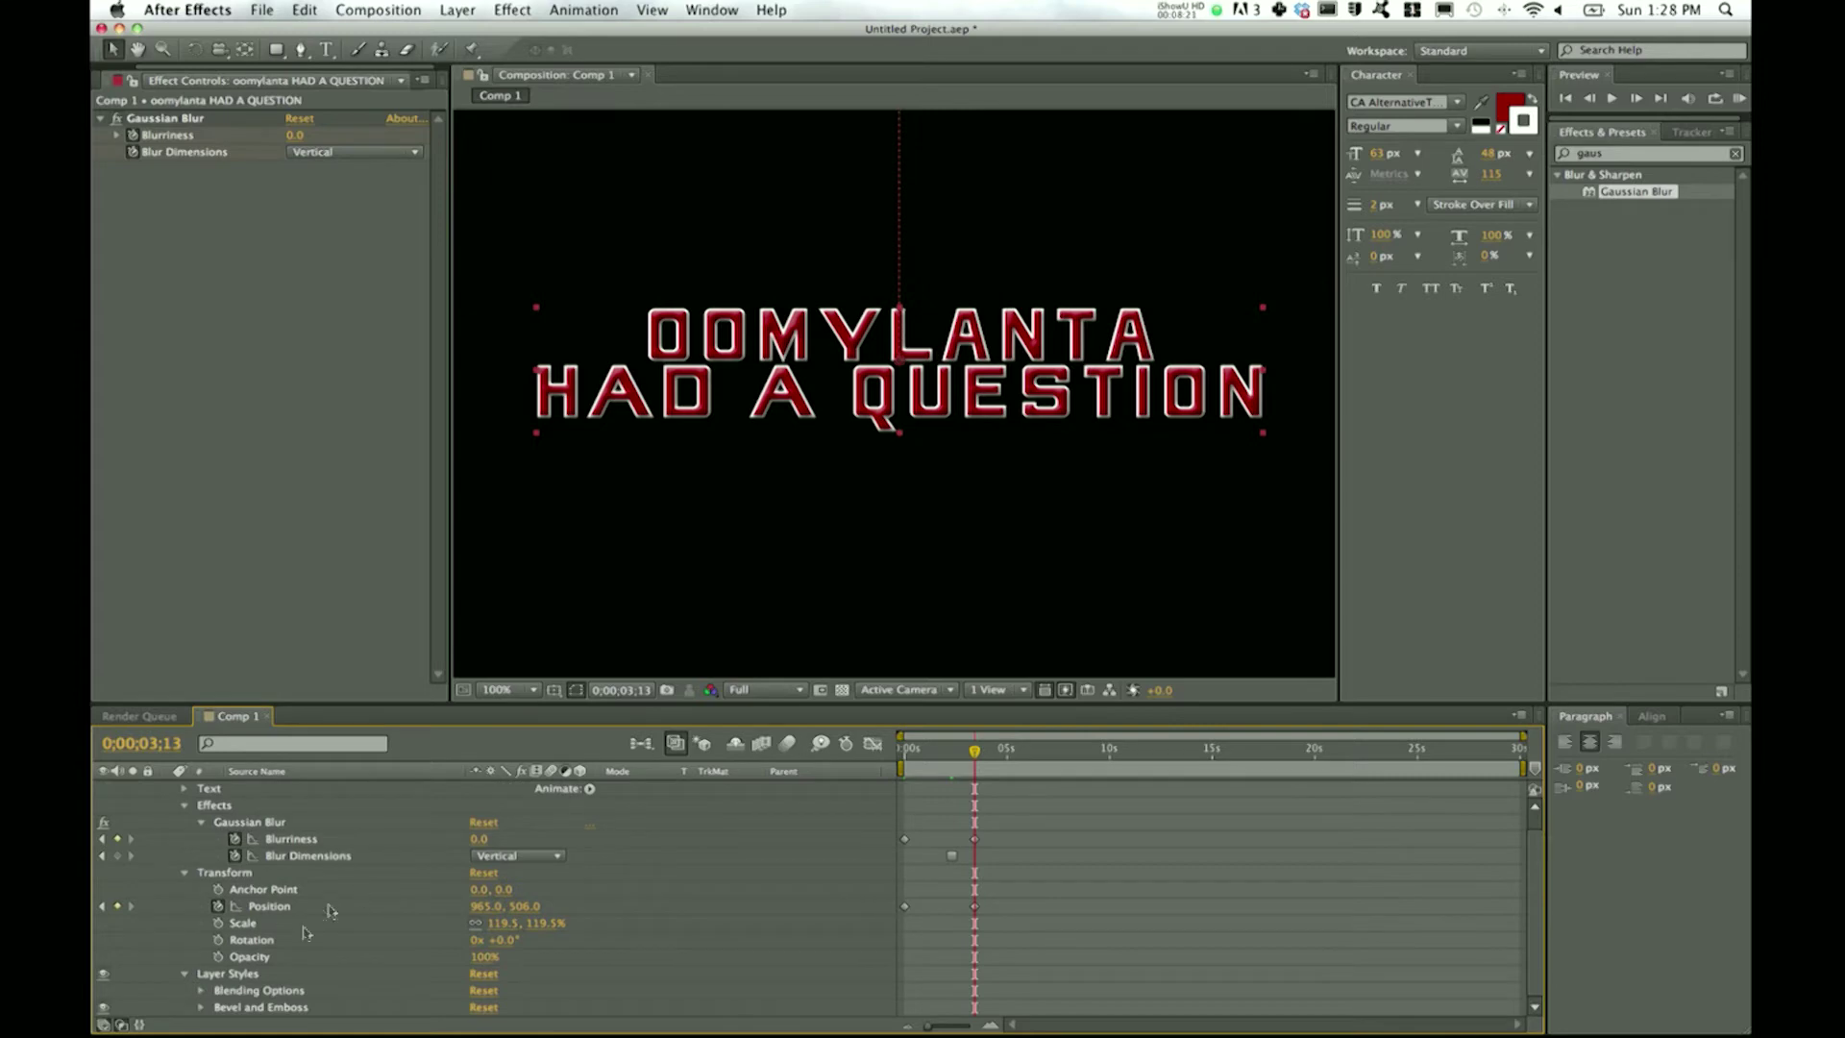
click(200, 1007)
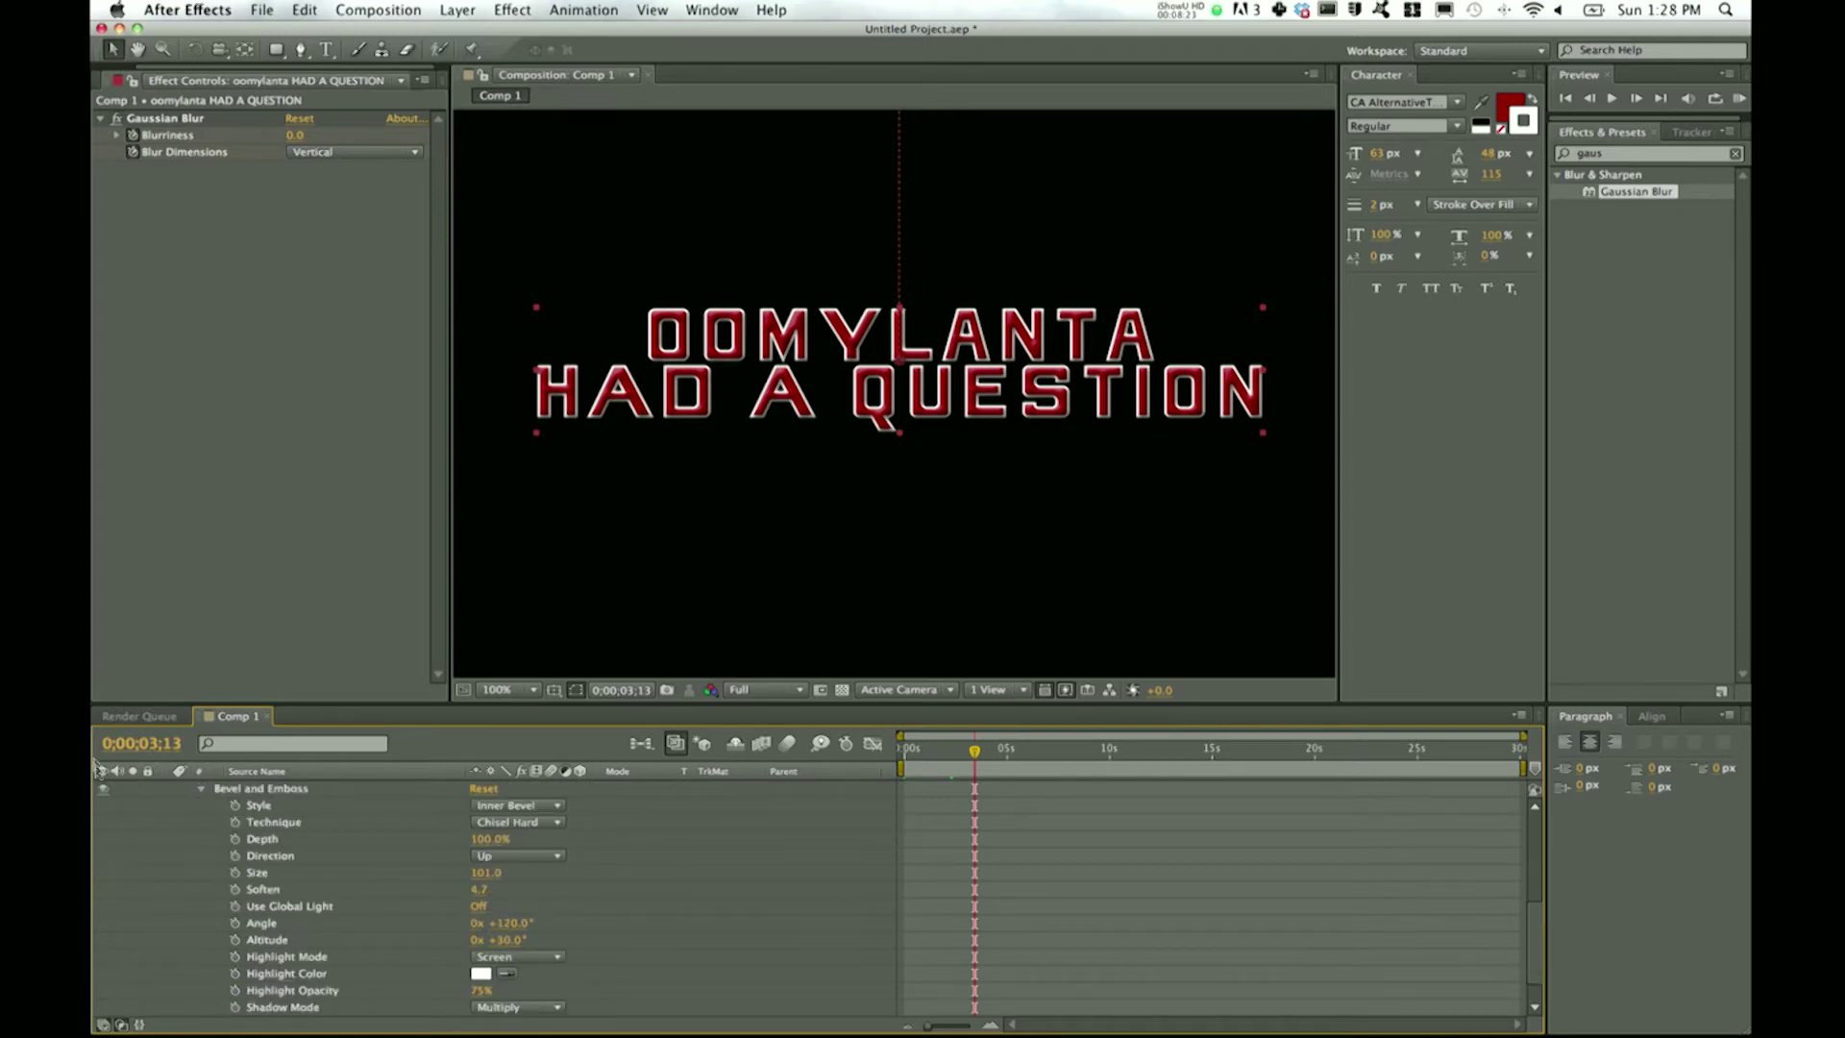
click(103, 789)
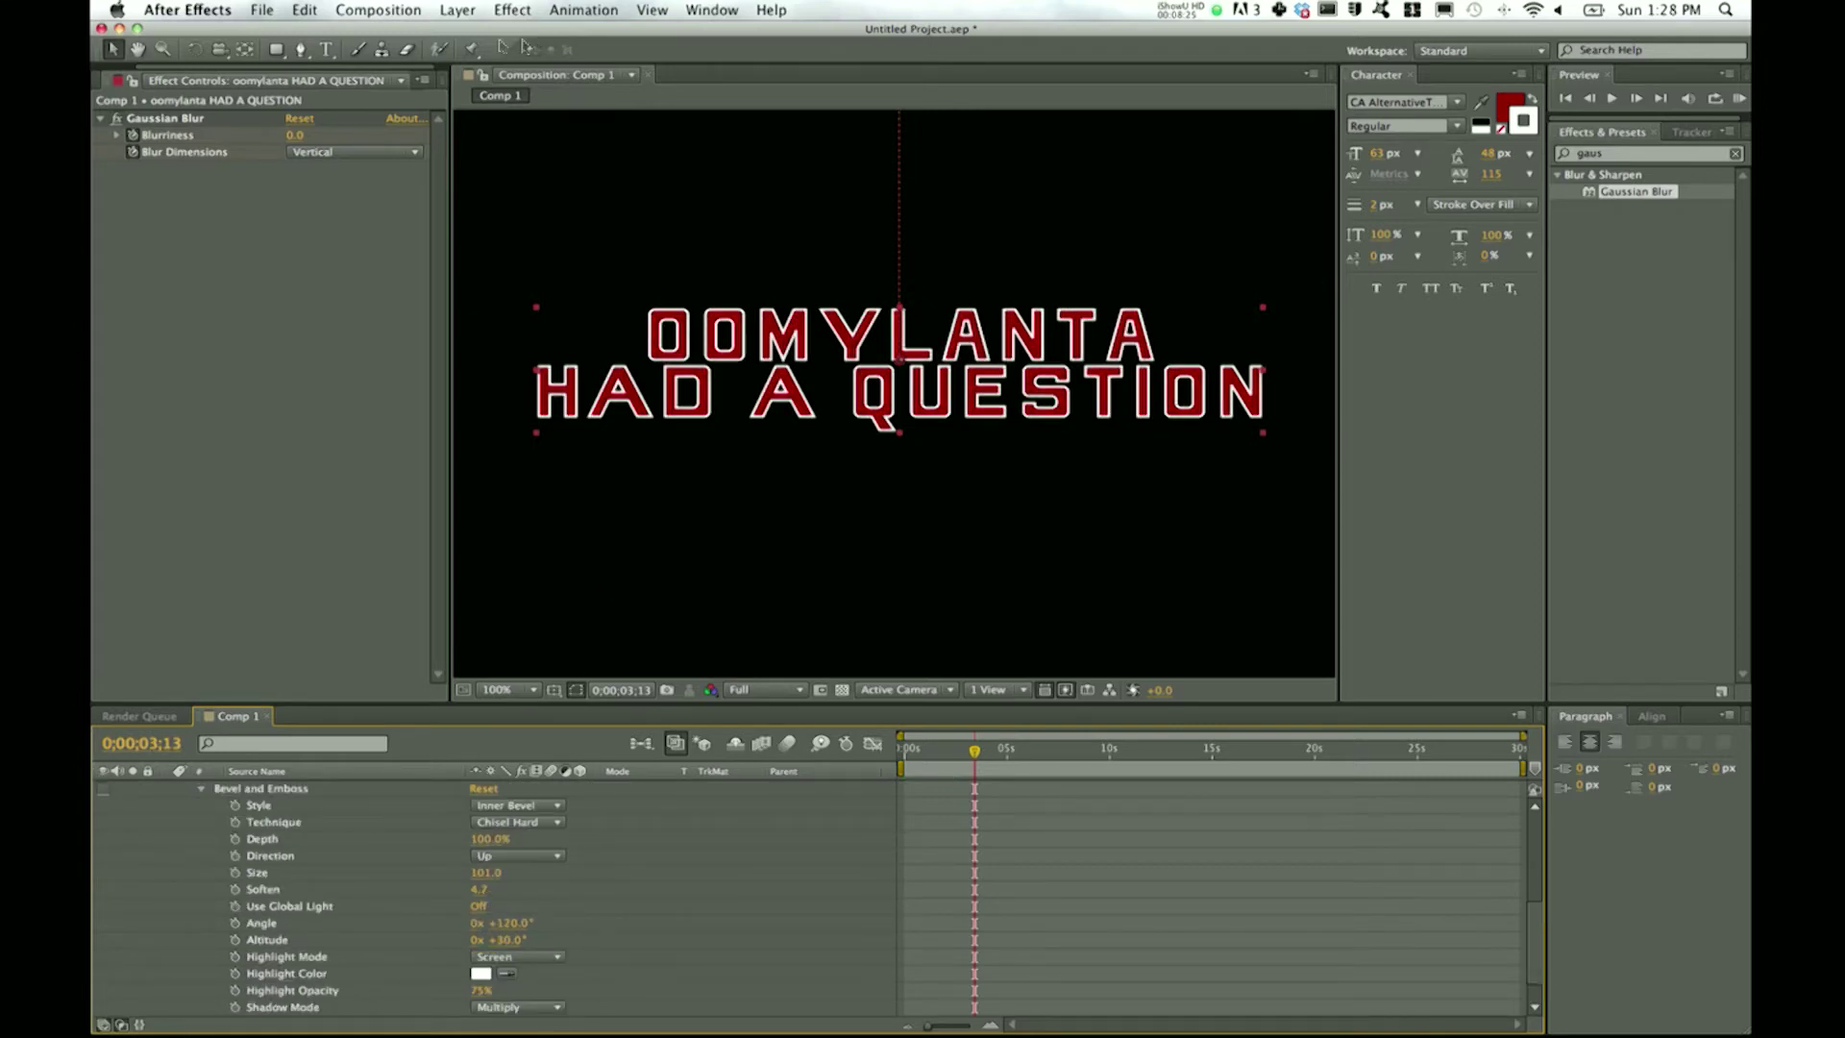
- Add a Gradient Overlay layer style to the title and expand its settings
click(380, 12)
mouse_move(449, 11)
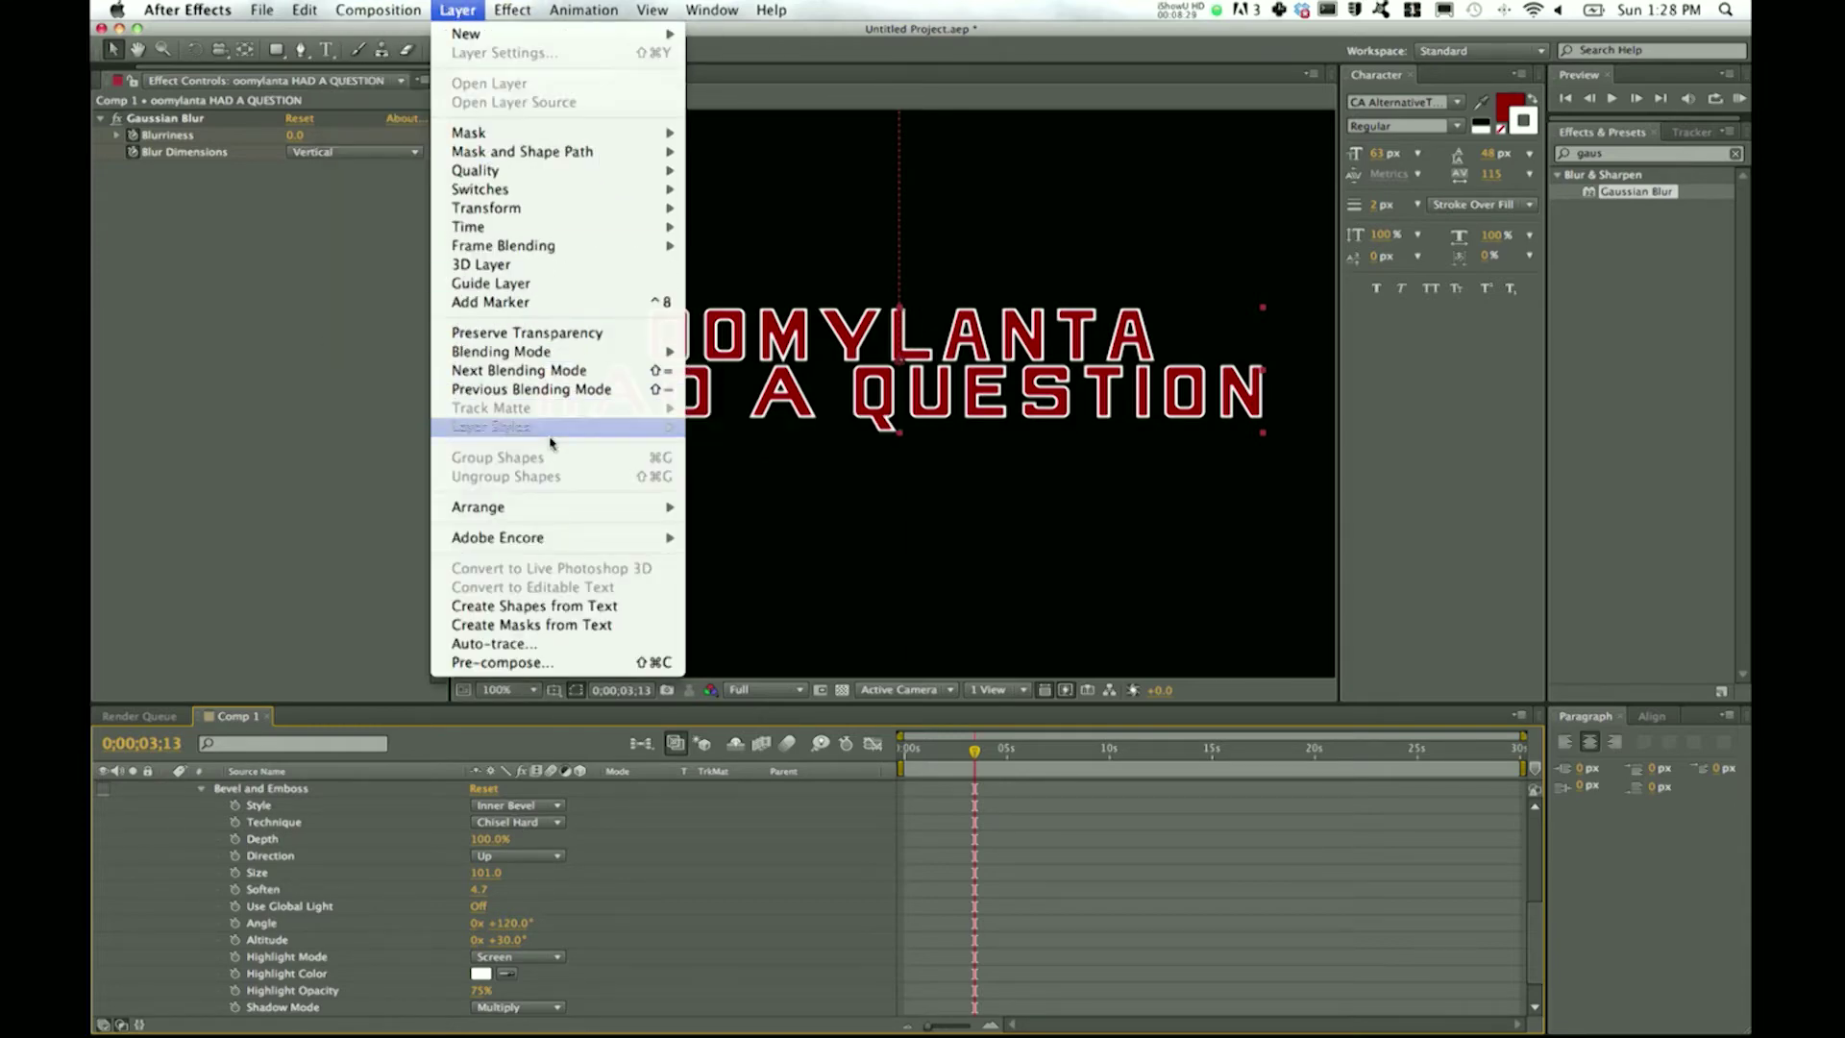
mouse_move(553, 432)
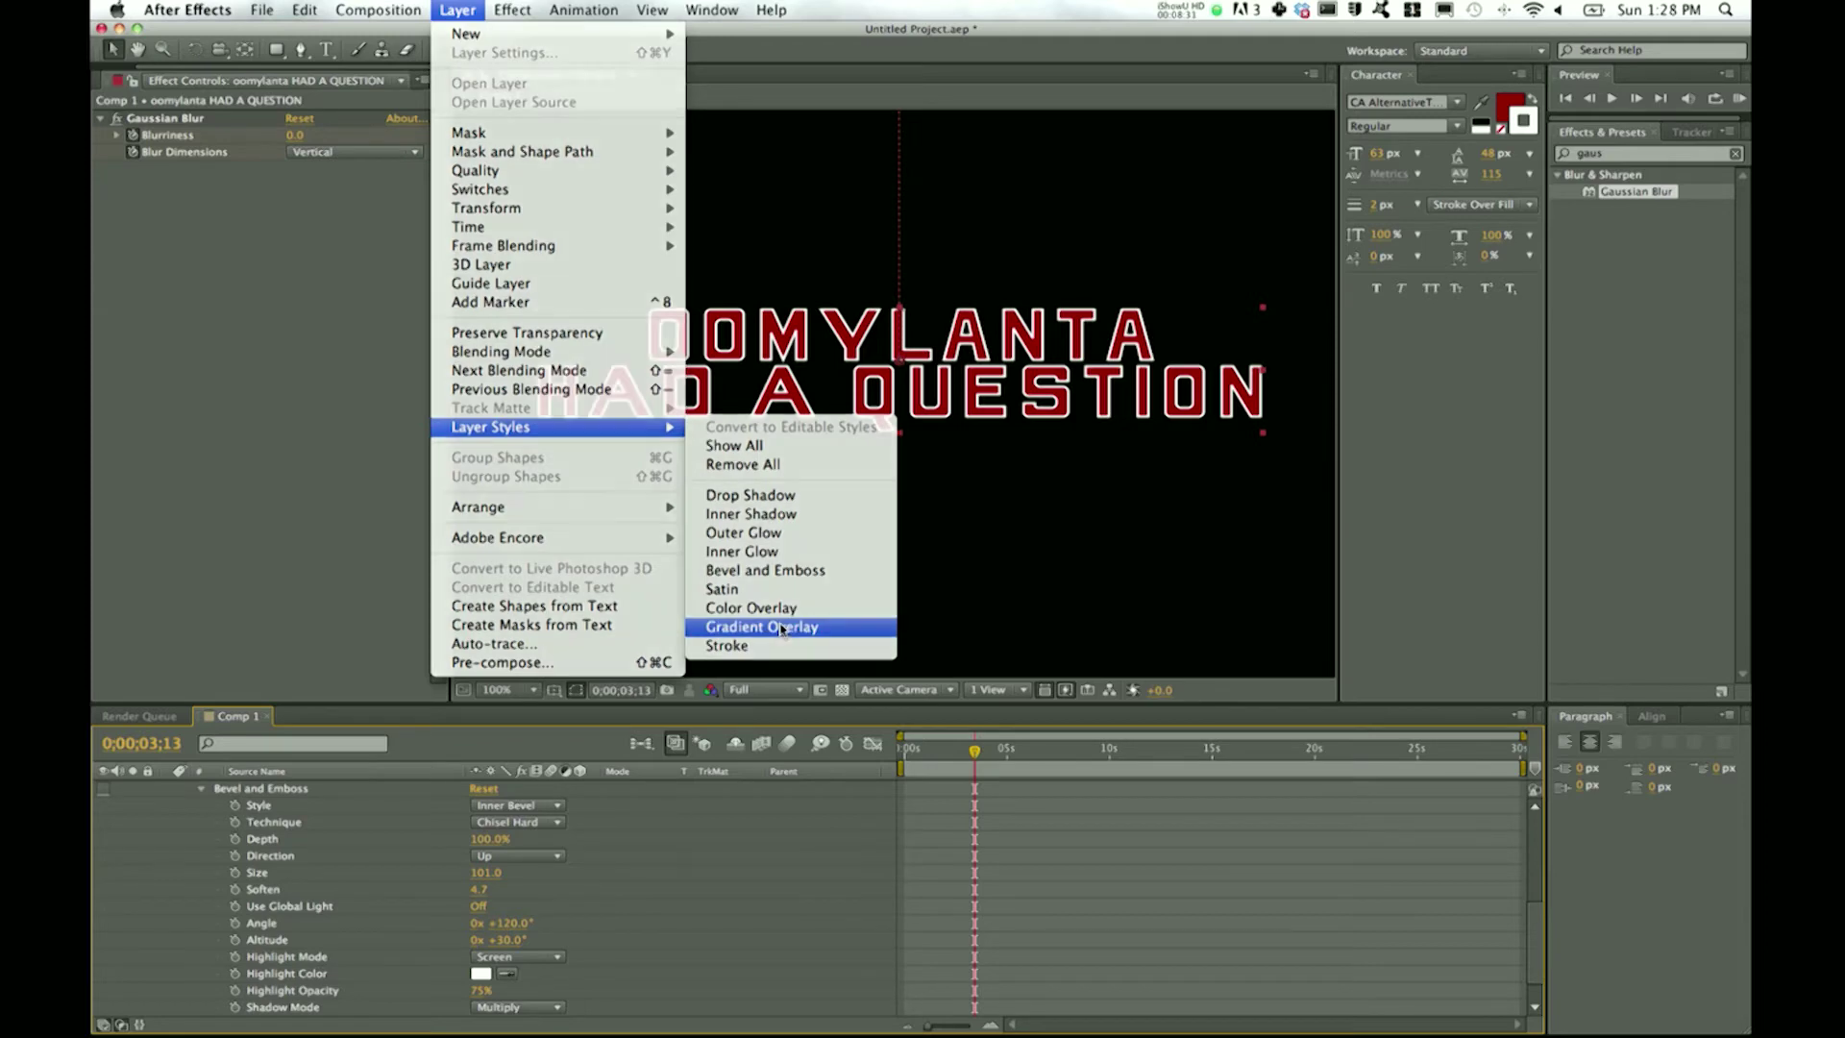
click(783, 627)
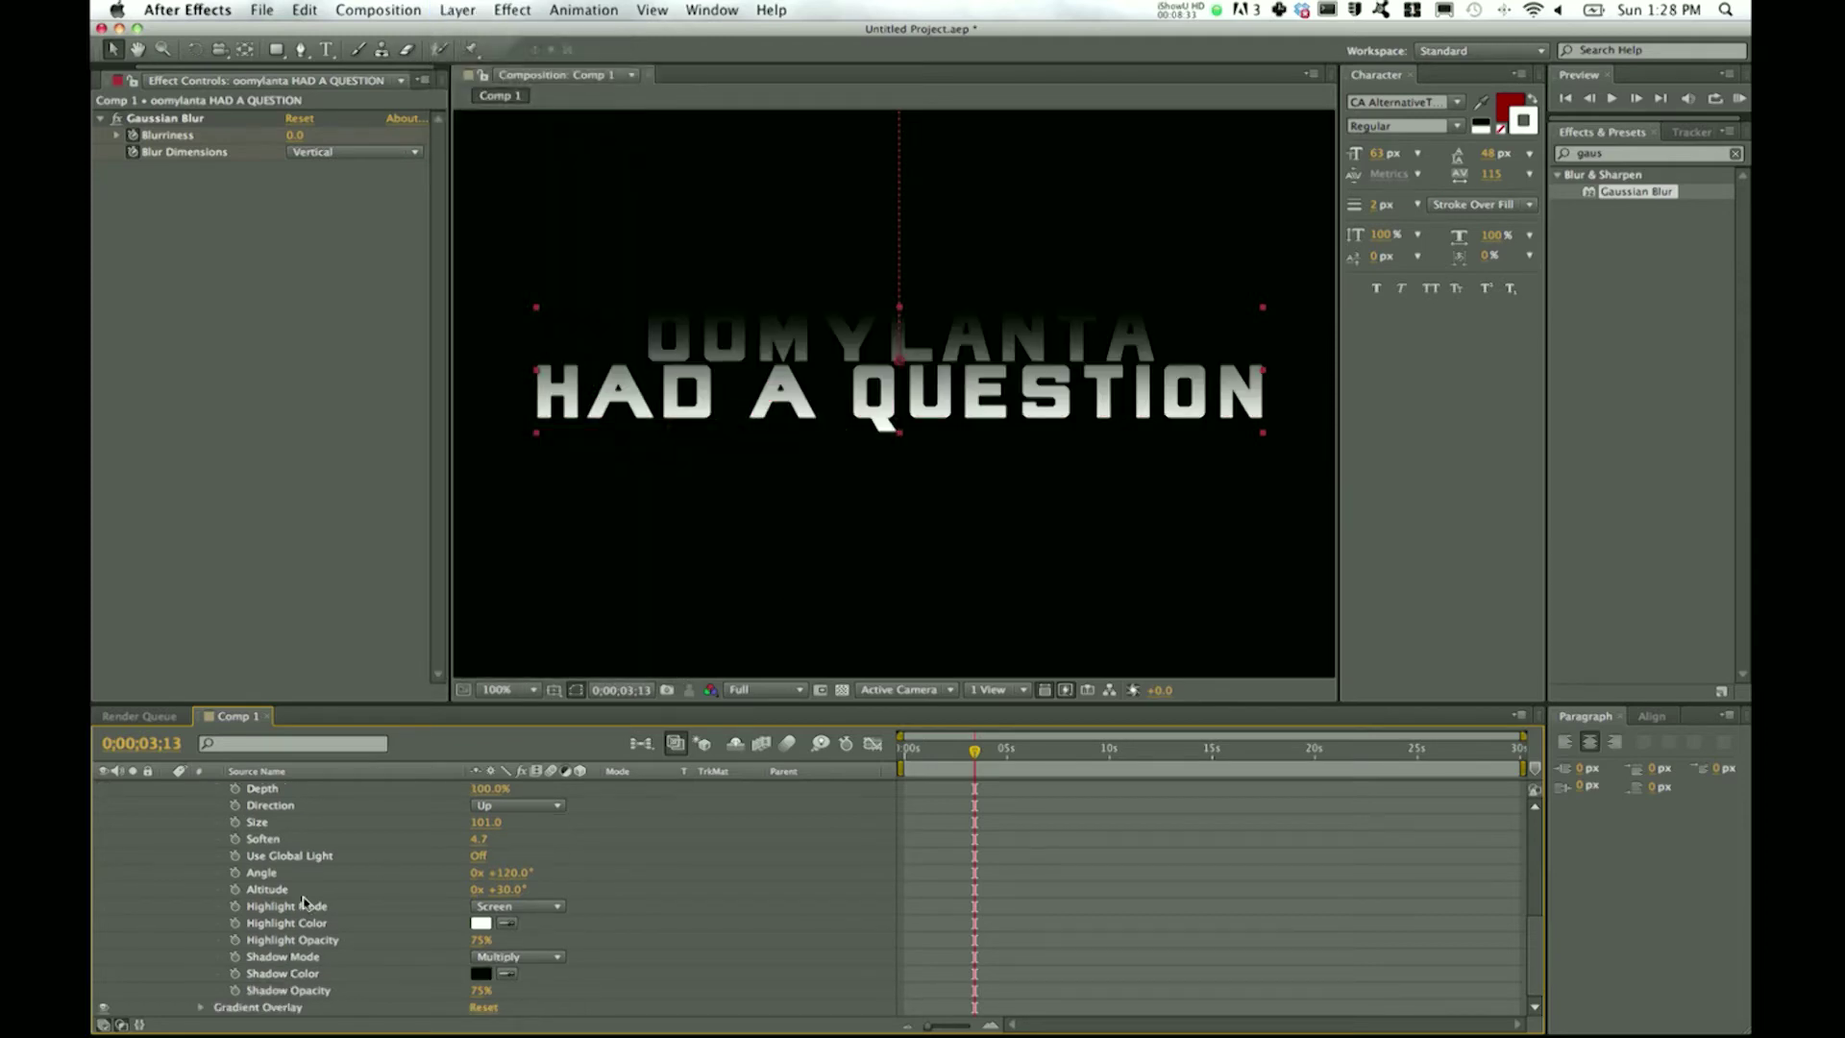
click(200, 1009)
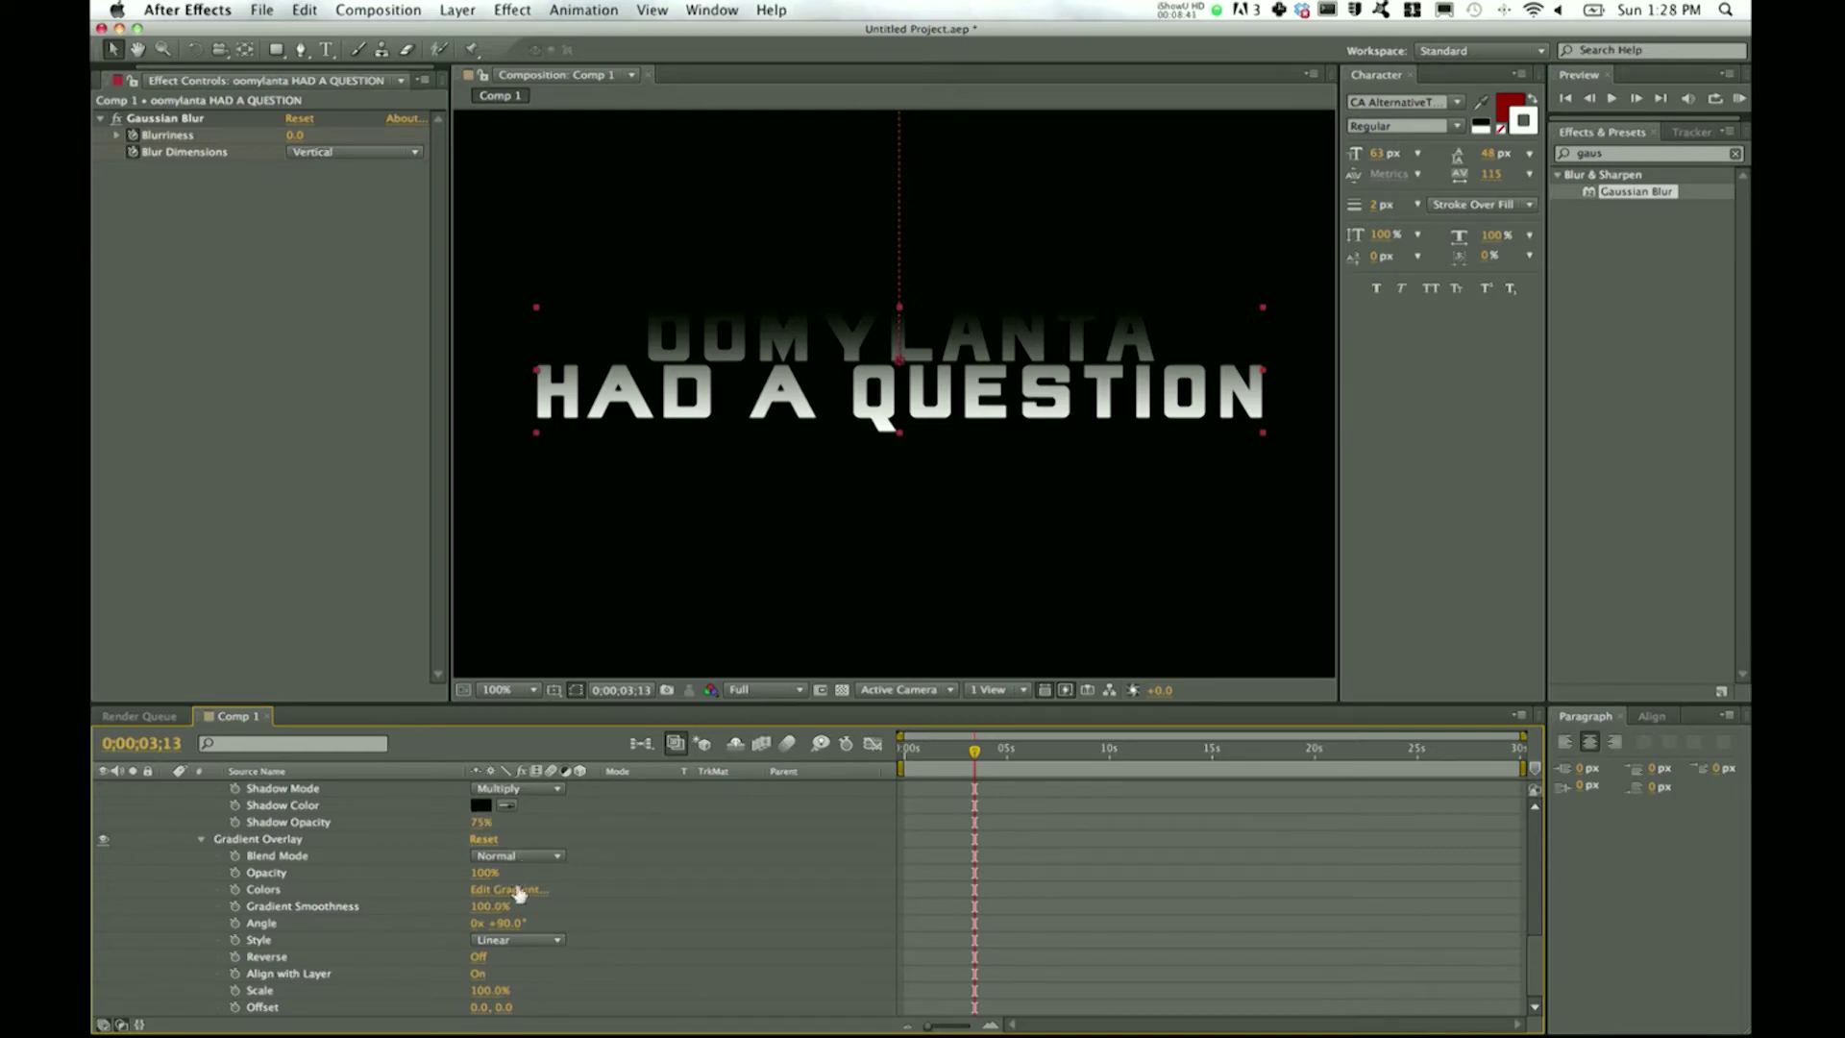
- Edit the overlay gradient: red right stop, near-black dark red left stop
click(488, 889)
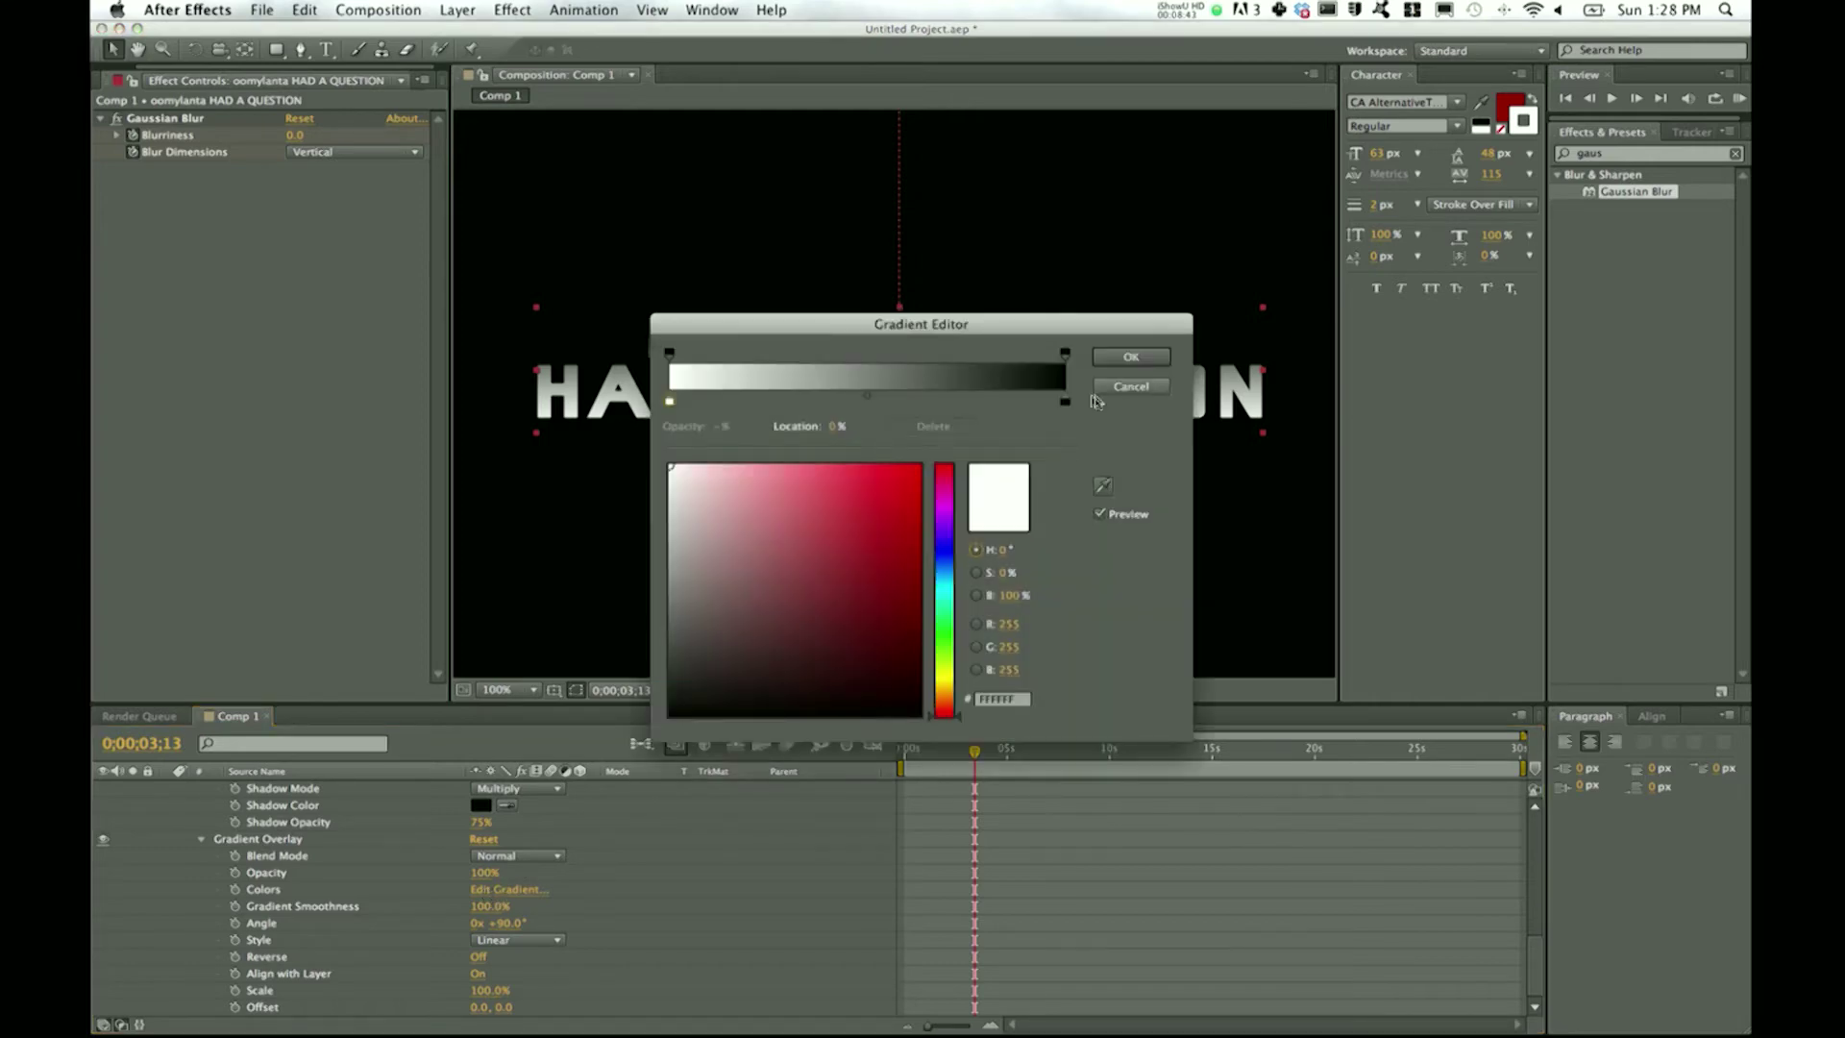
click(1064, 403)
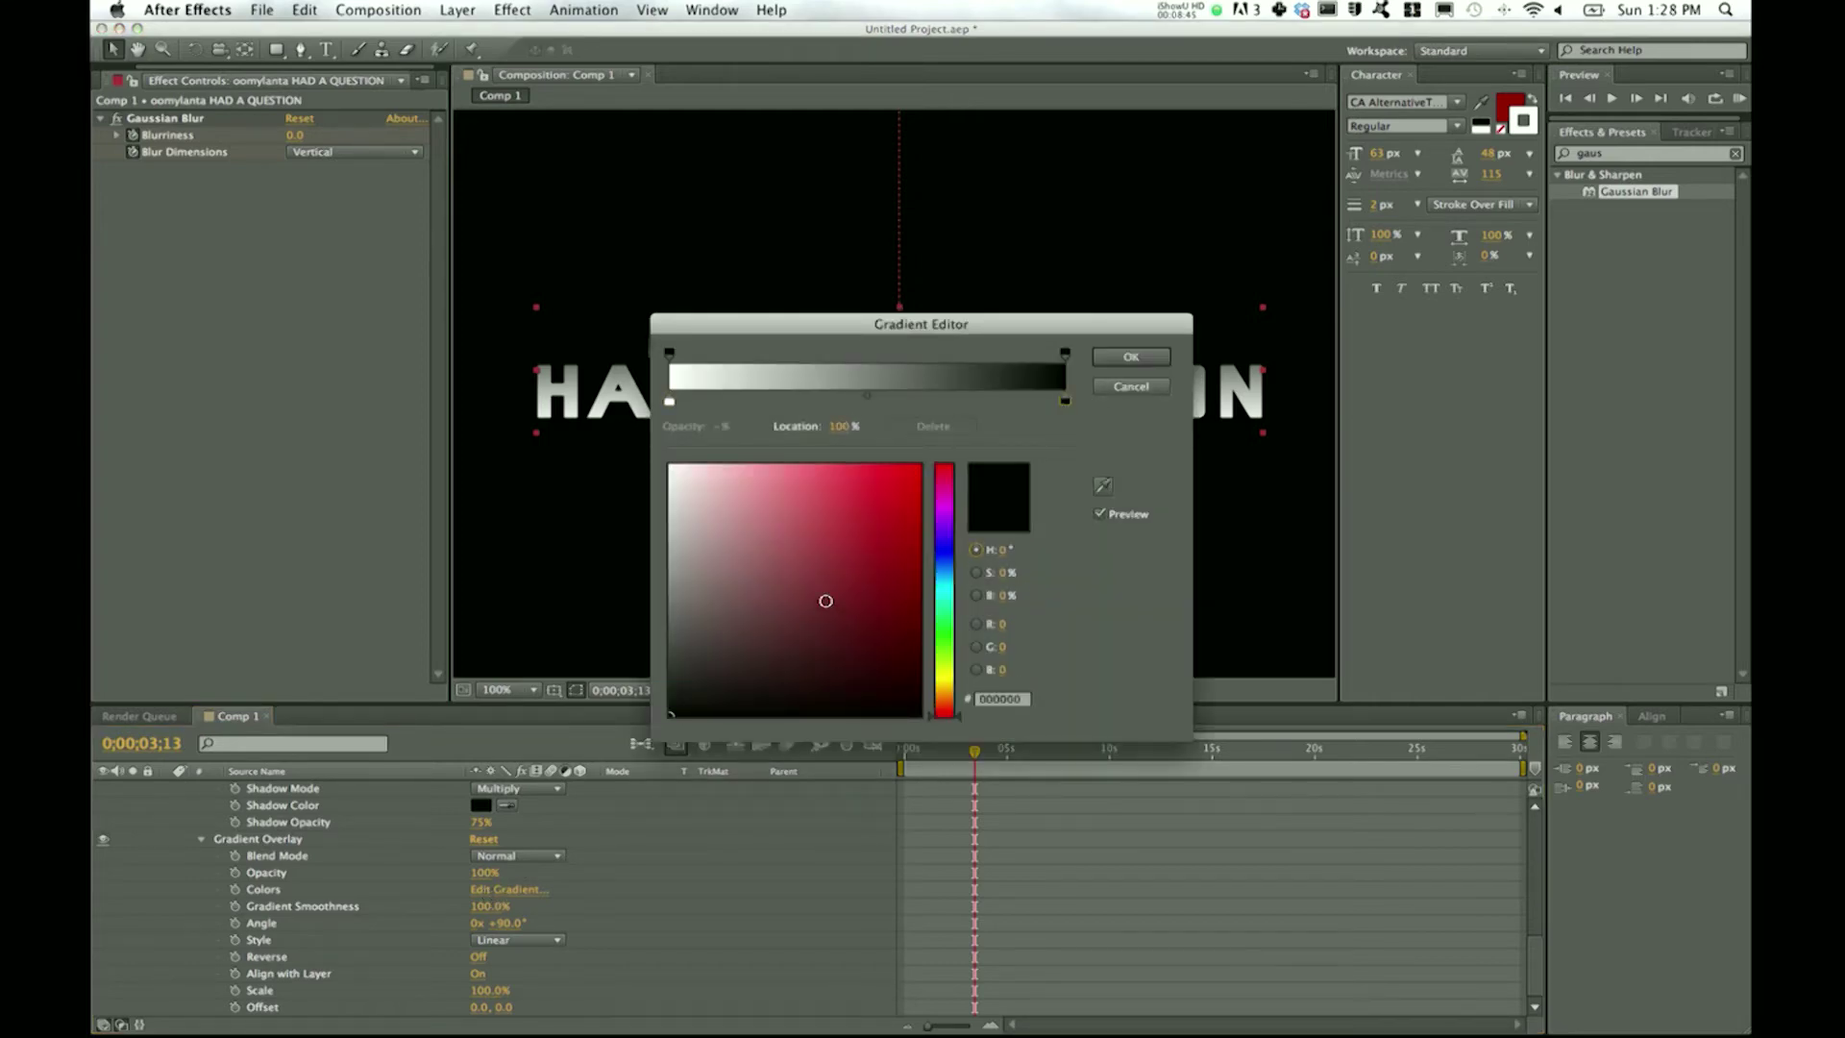
drag(823, 601, 921, 578)
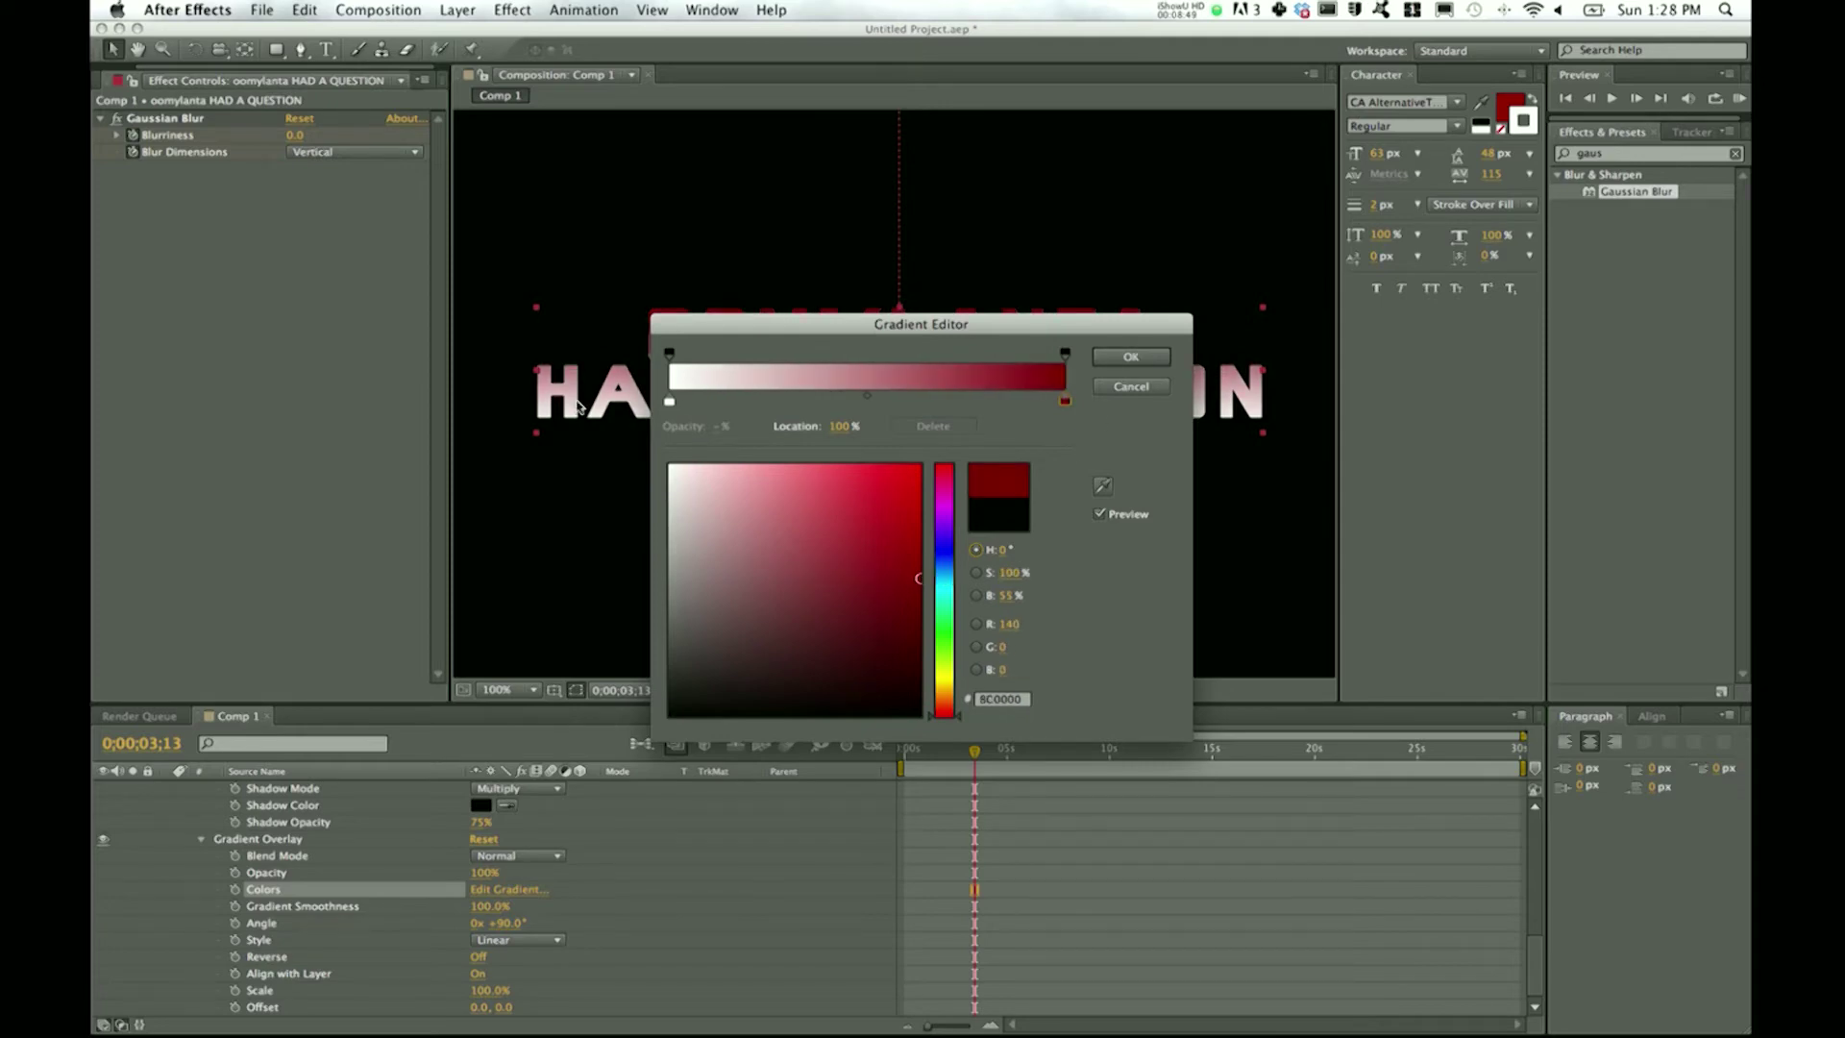
click(670, 403)
mouse_move(877, 601)
mouse_down()
mouse_move(835, 609)
mouse_move(820, 690)
mouse_up()
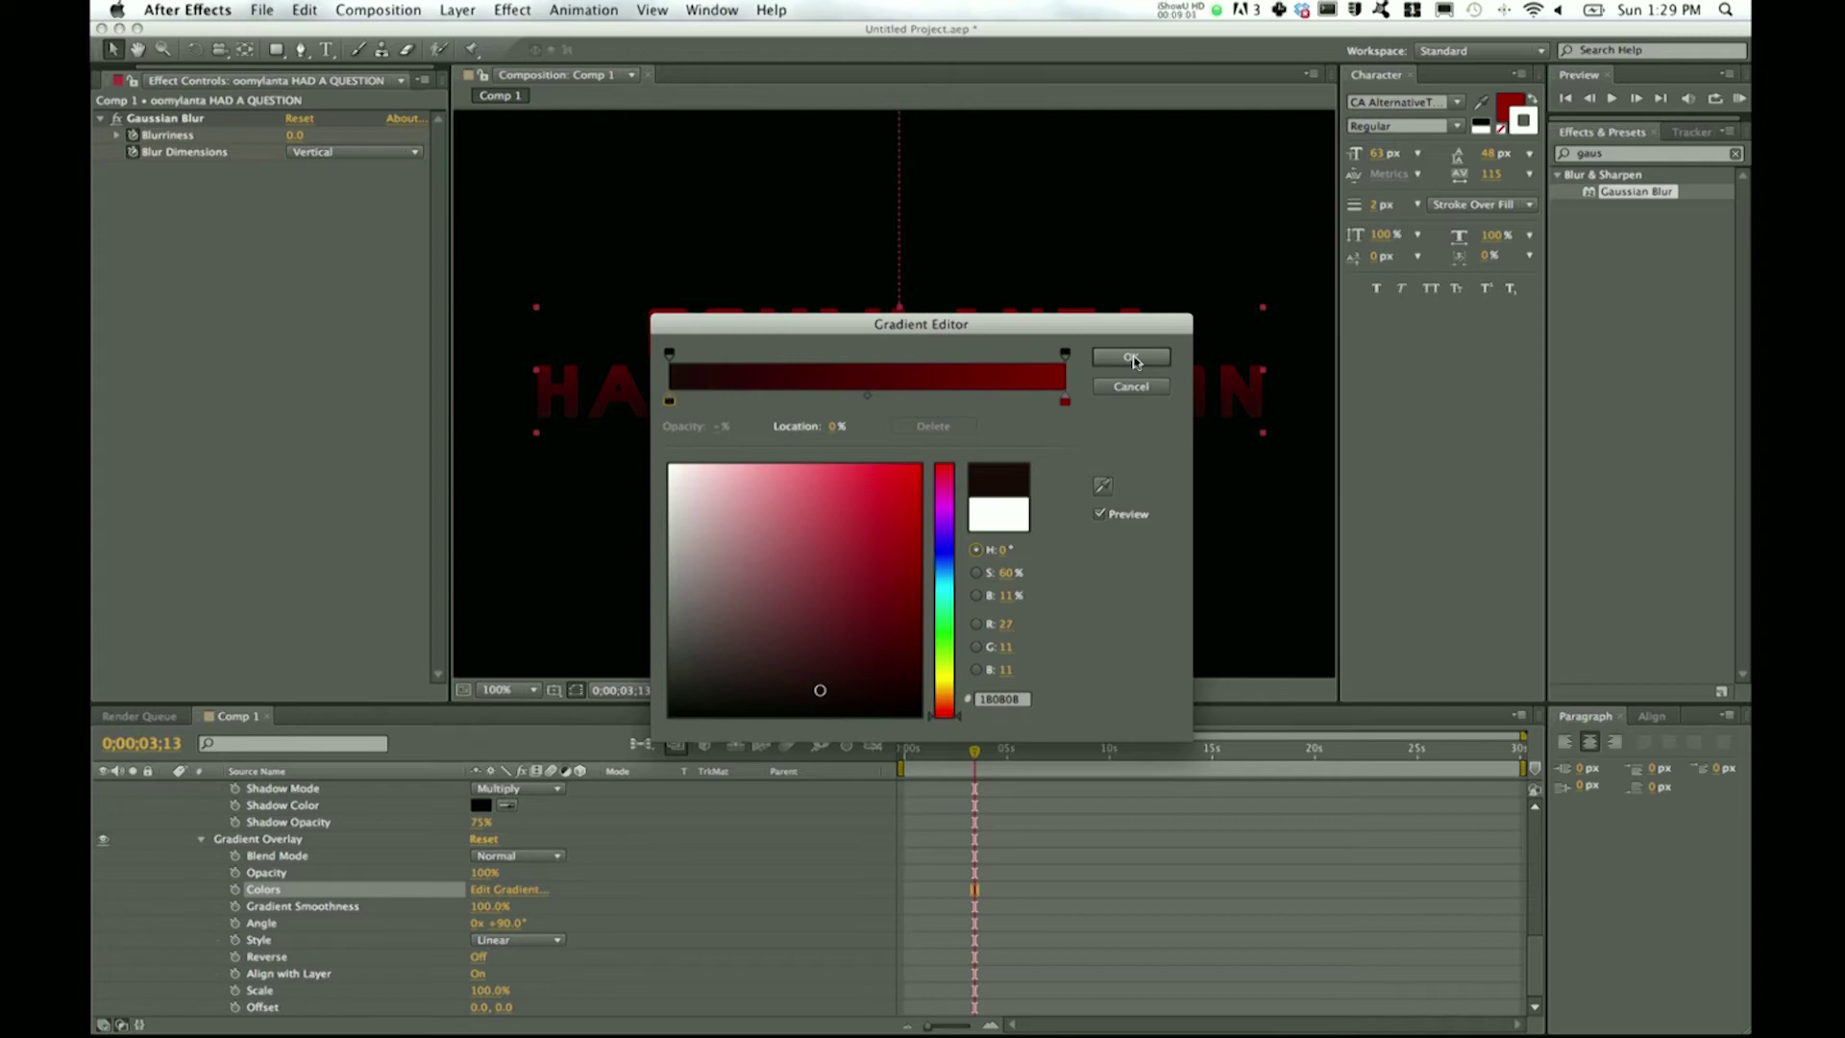
click(1132, 358)
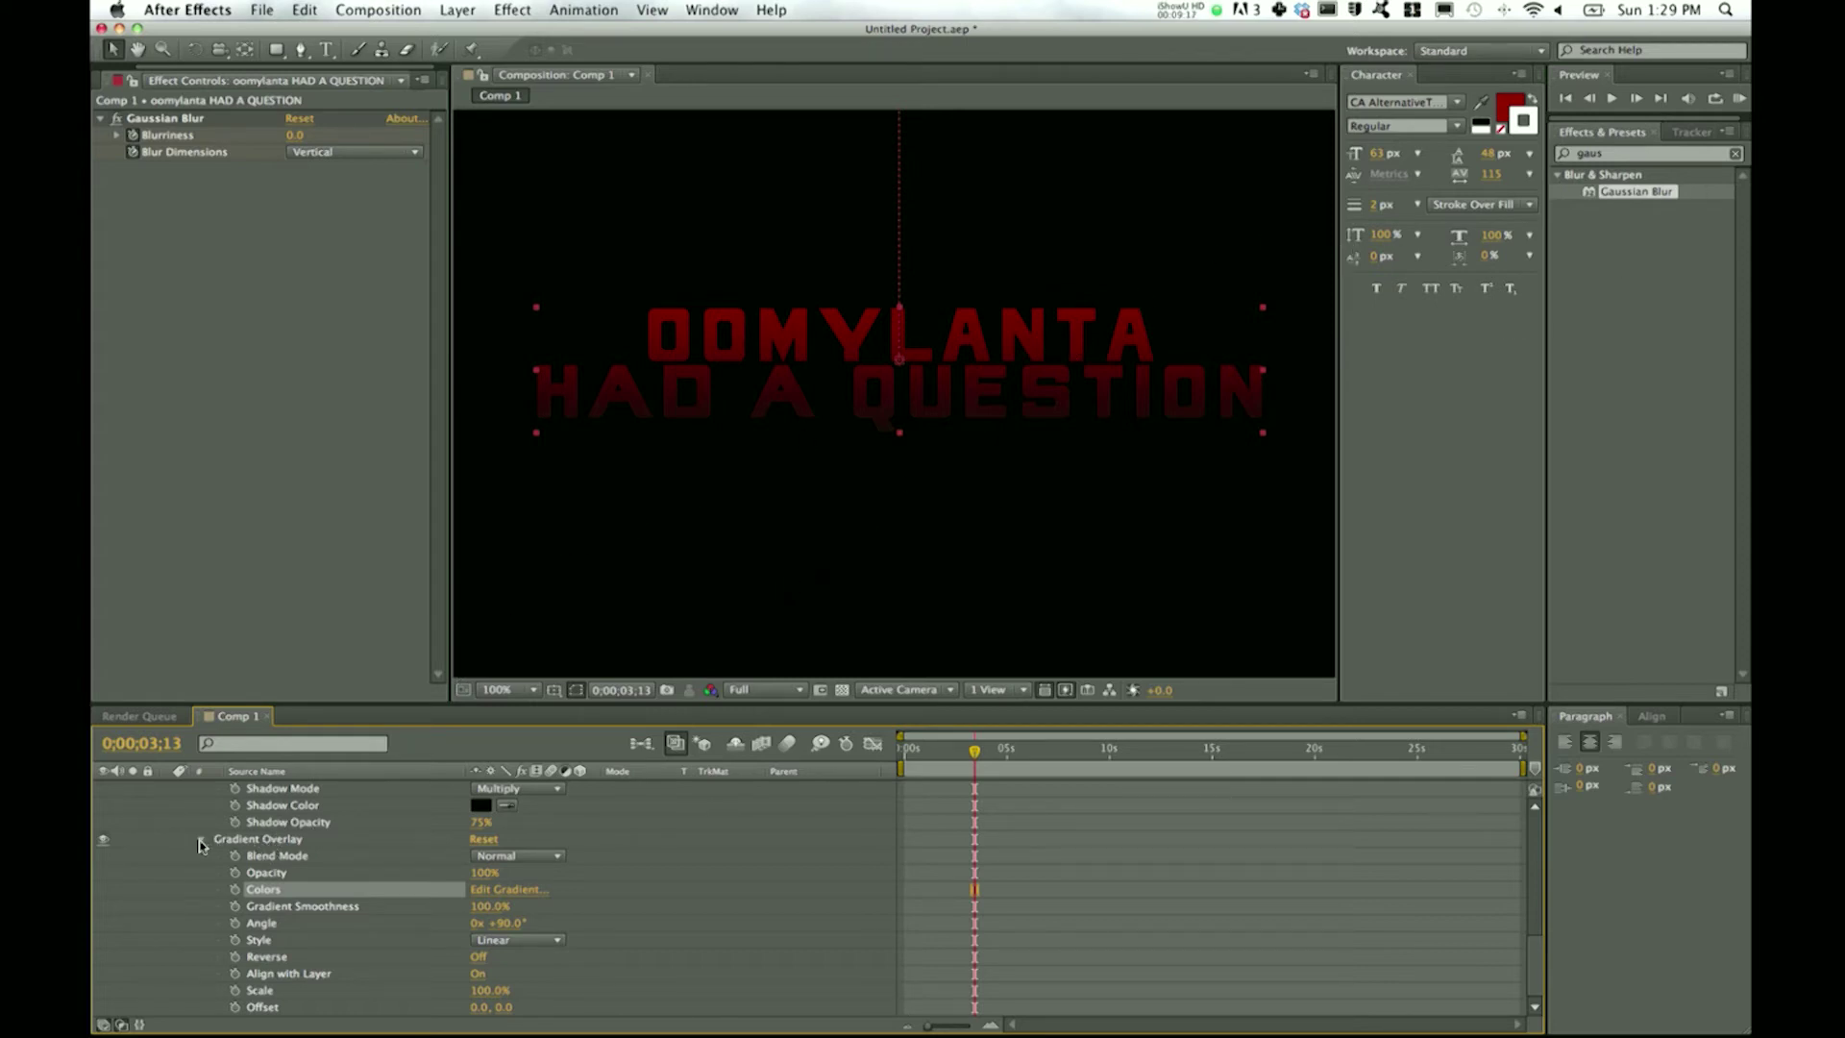
- Add a Stroke layer style to the title and collapse the Gradient Overlay group
click(458, 10)
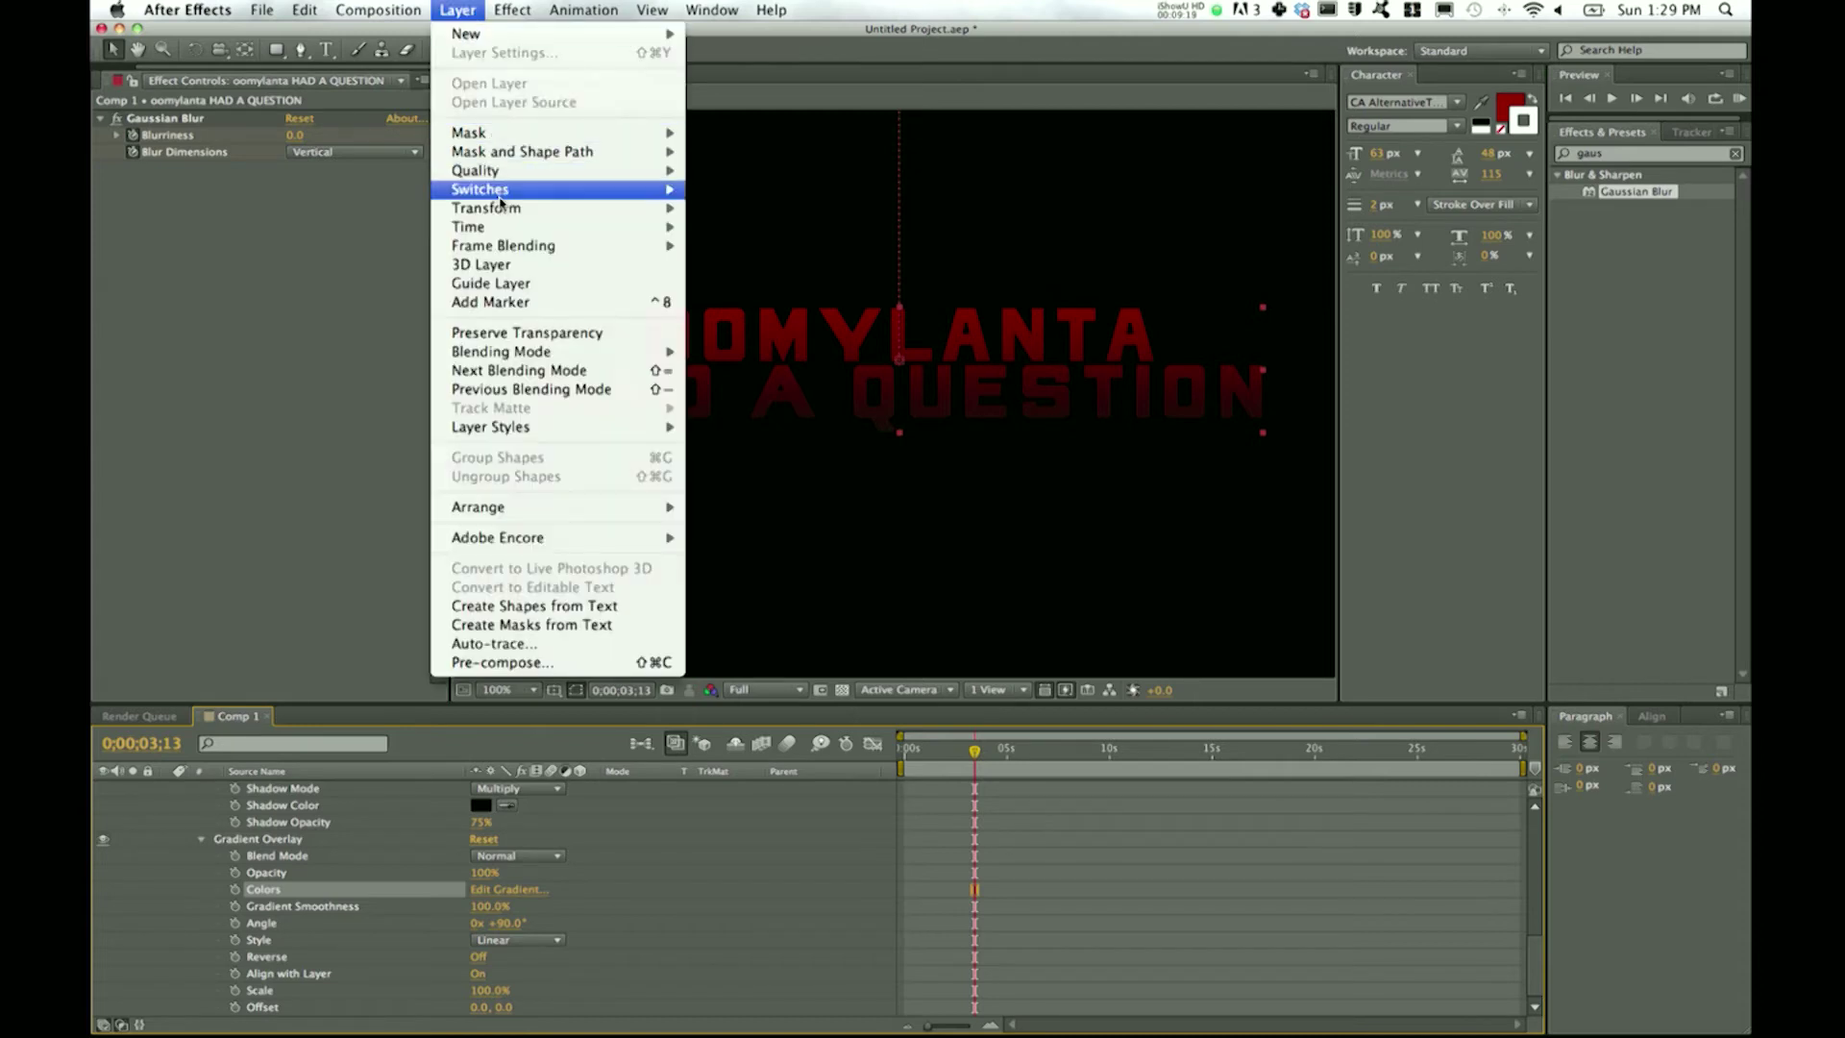
mouse_move(492, 426)
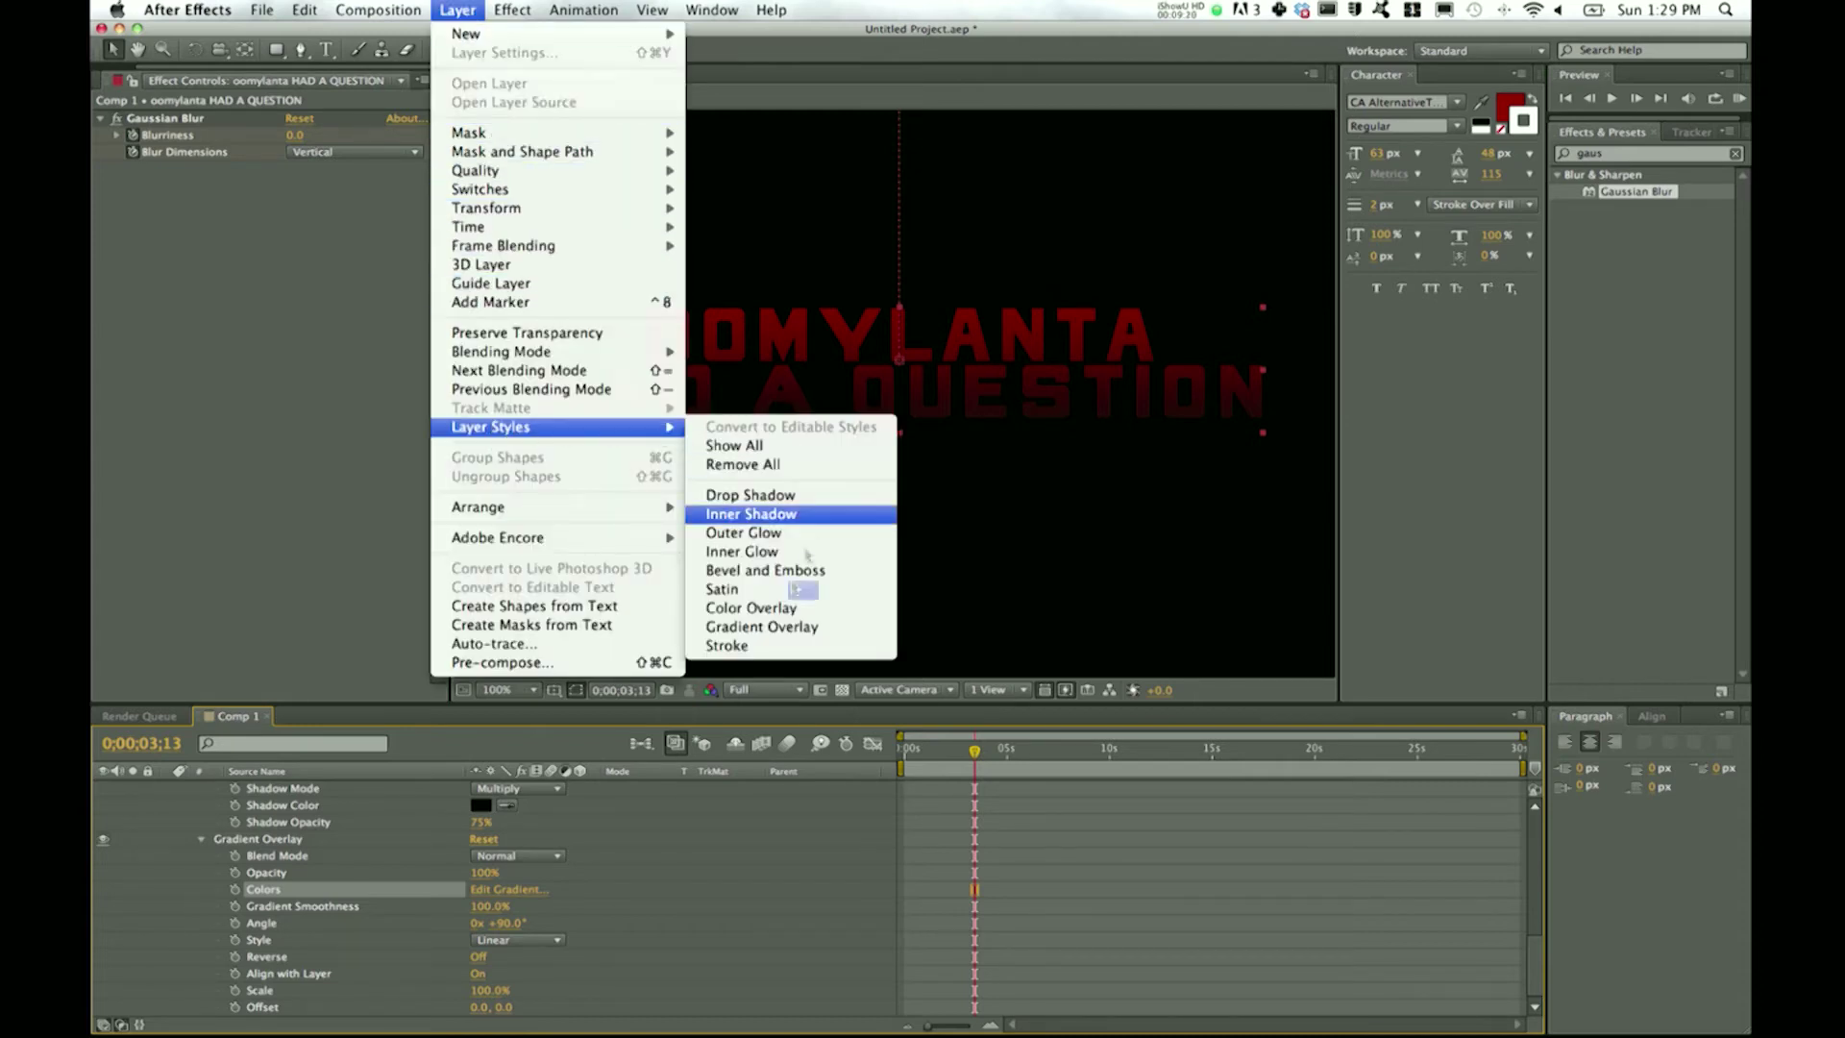
click(756, 647)
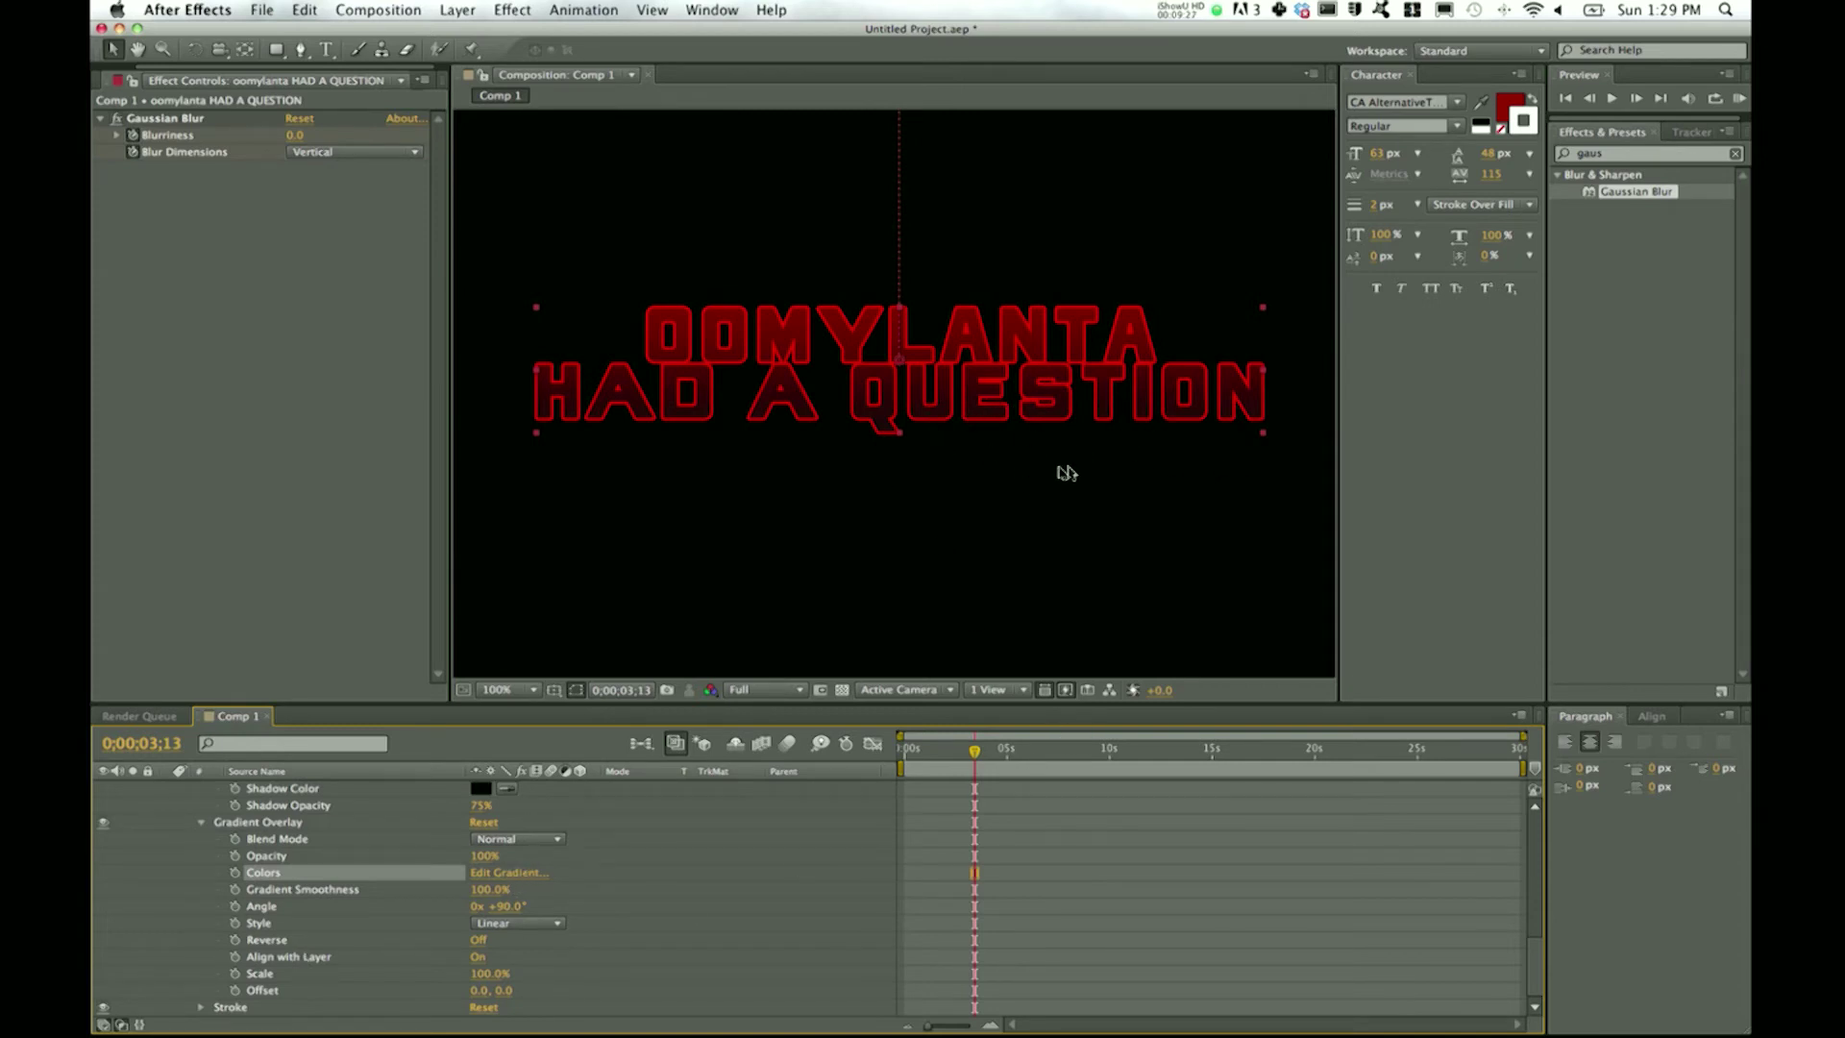
click(202, 823)
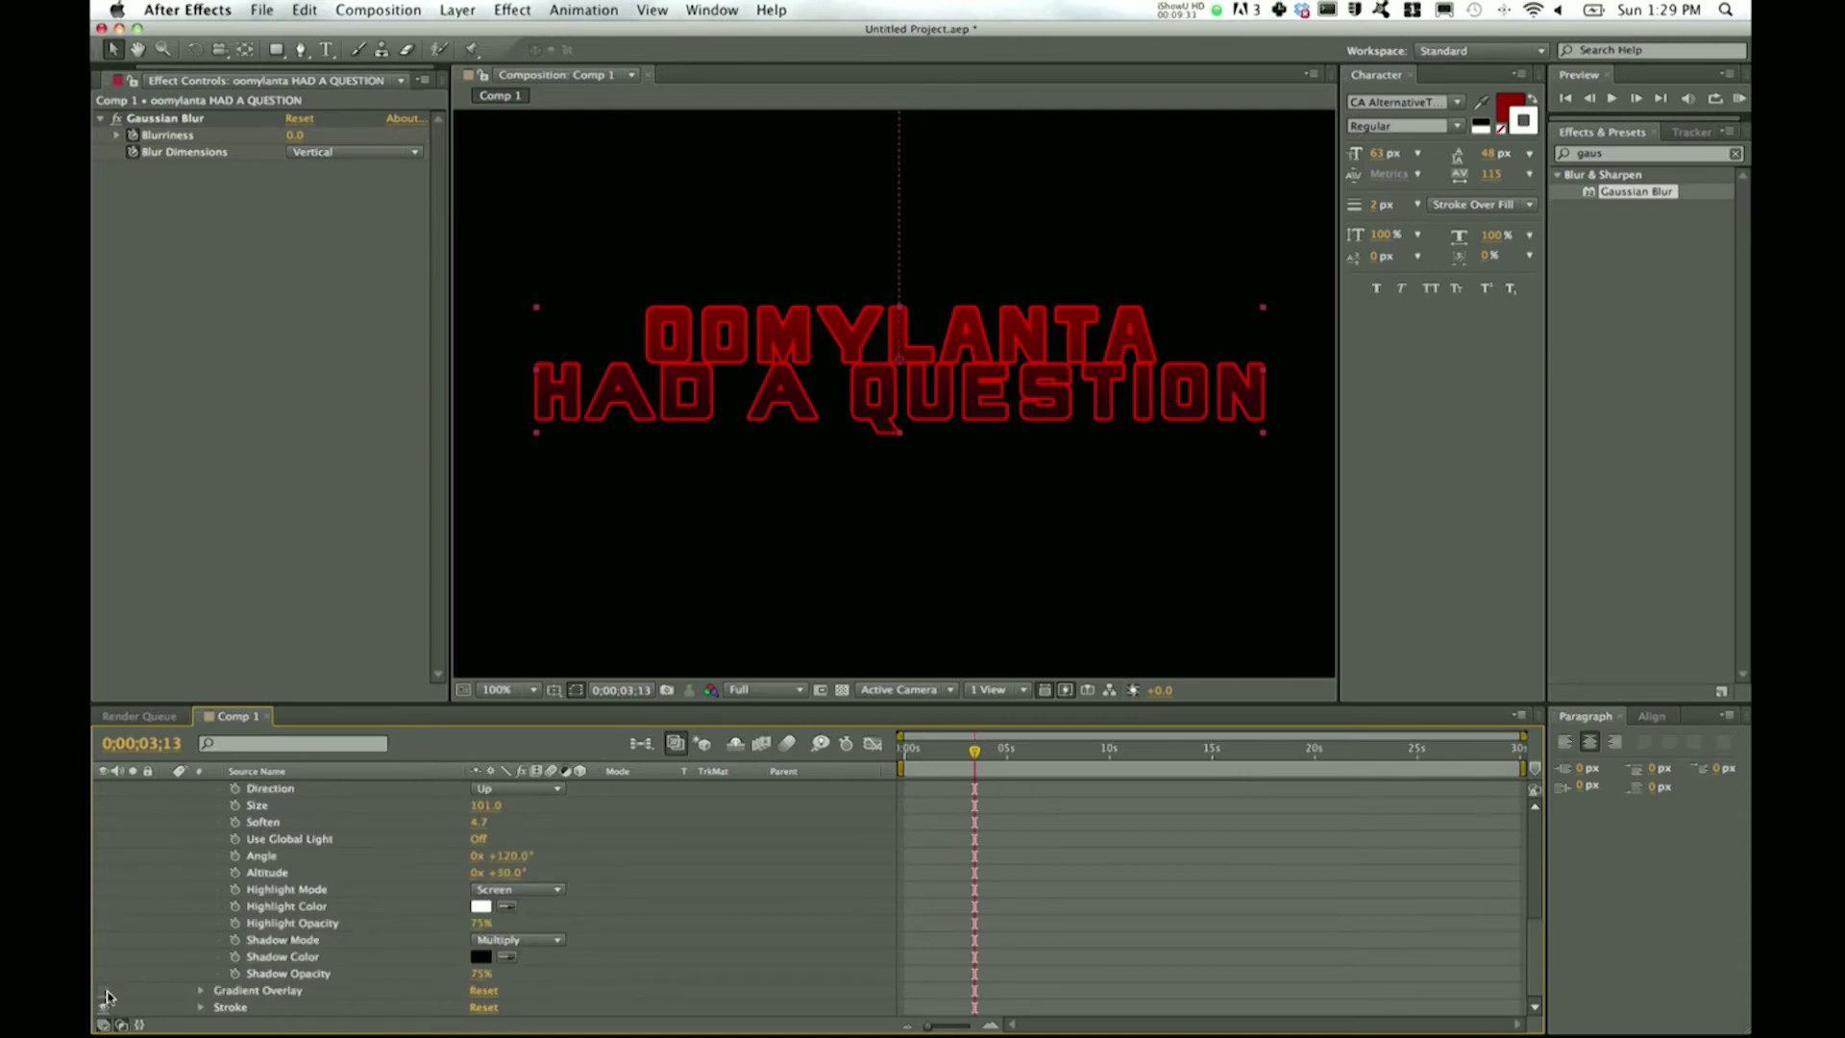
drag(103, 991, 104, 1007)
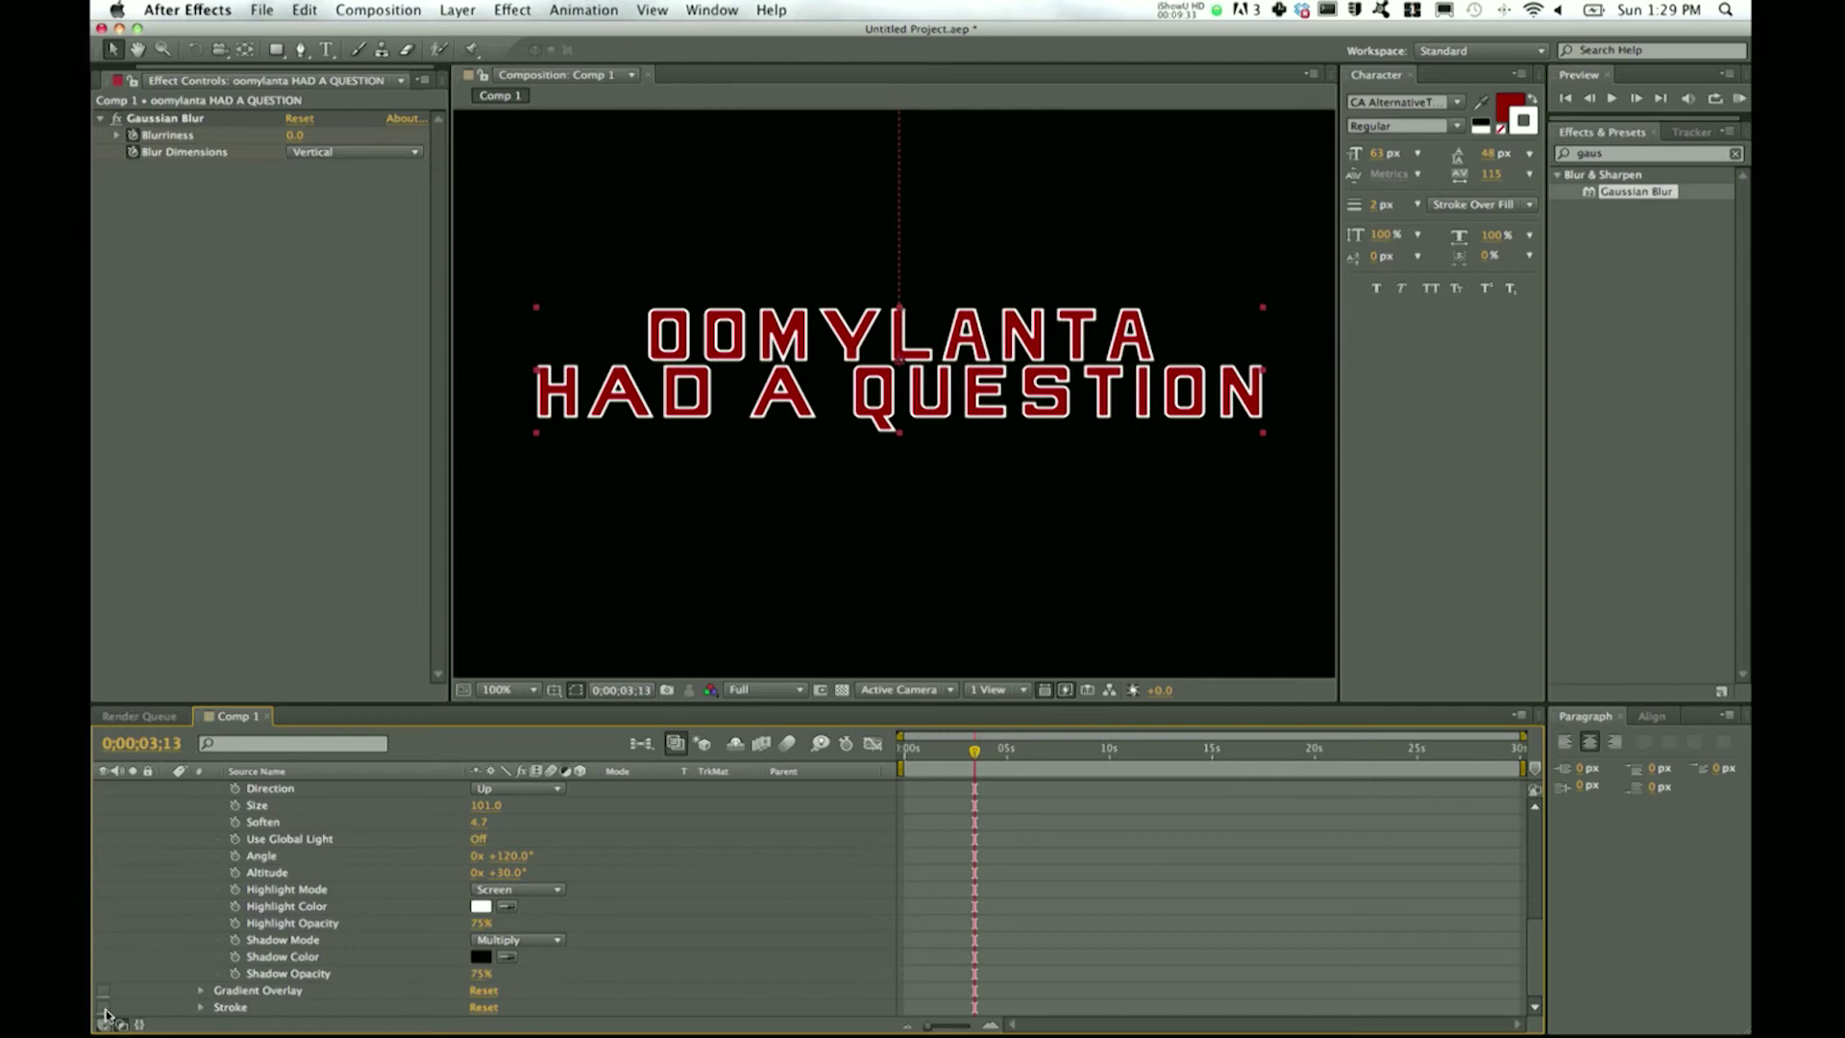
- Apply a Ramp effect to the title, running from the top to the bottom of the text
click(1650, 159)
text(ramp)
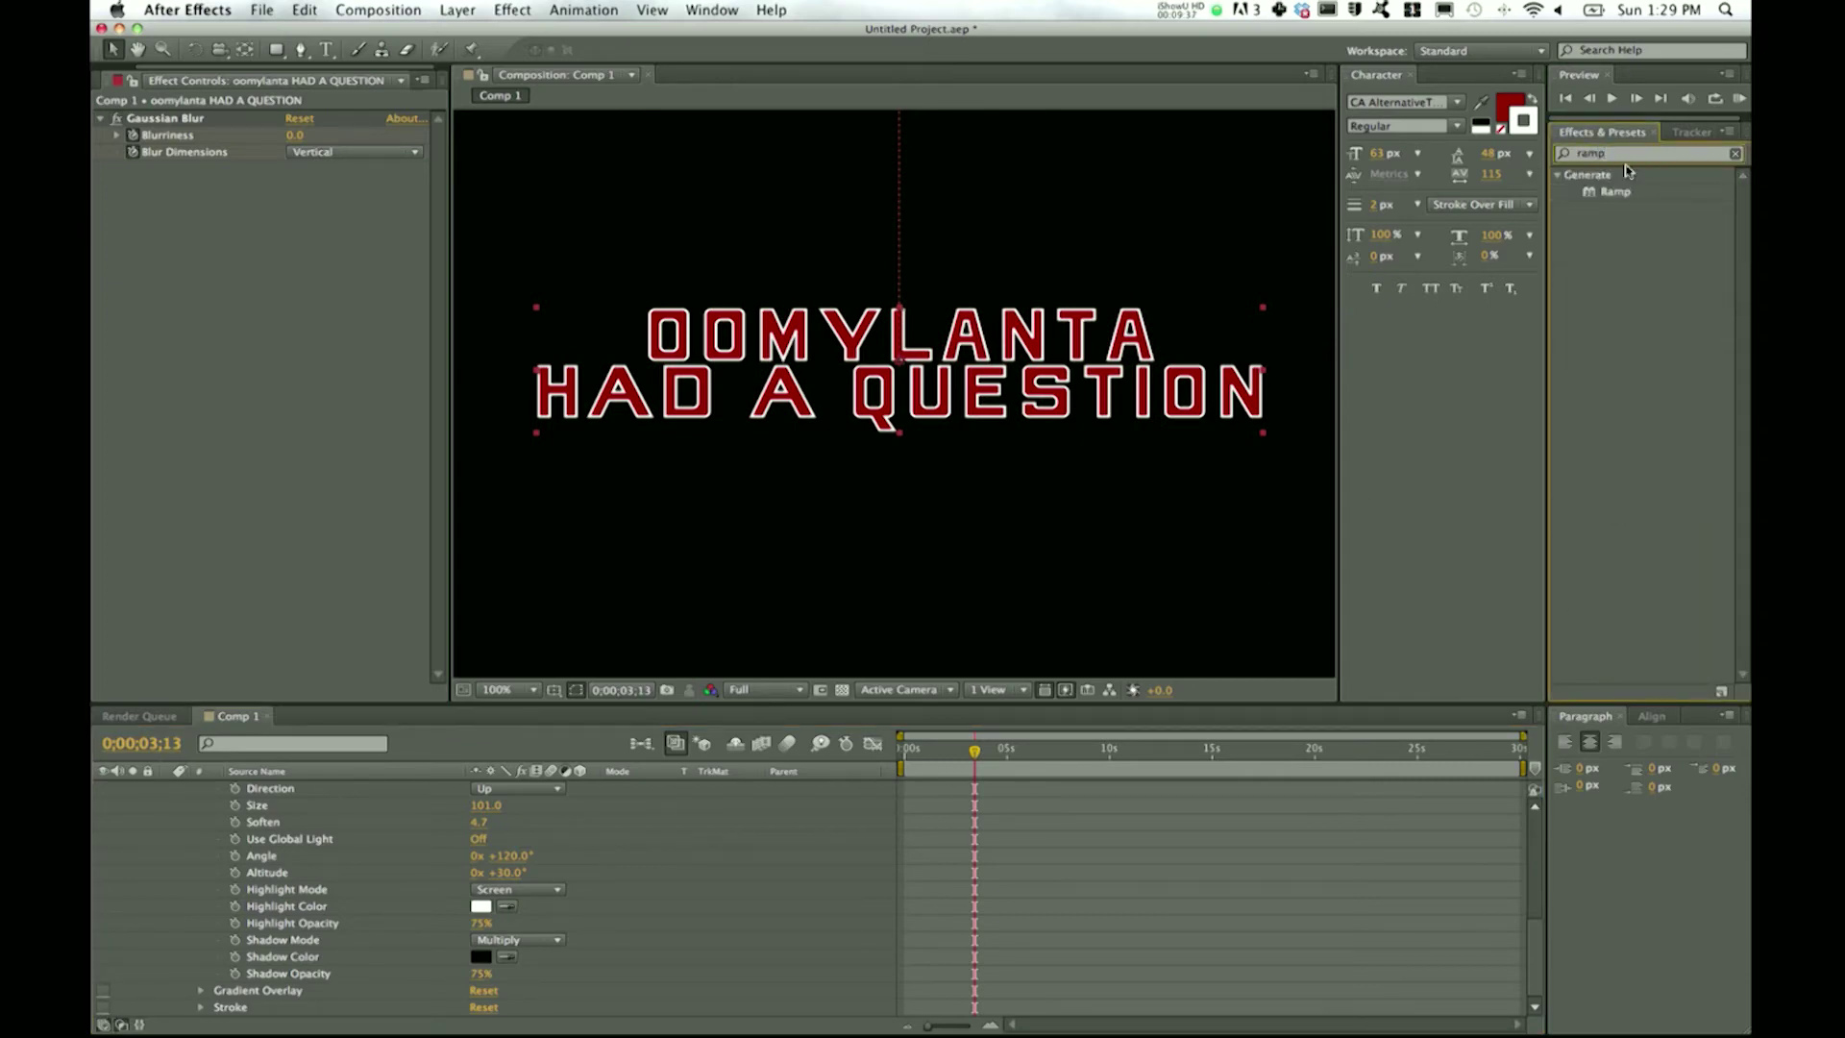
drag(1614, 191, 1089, 357)
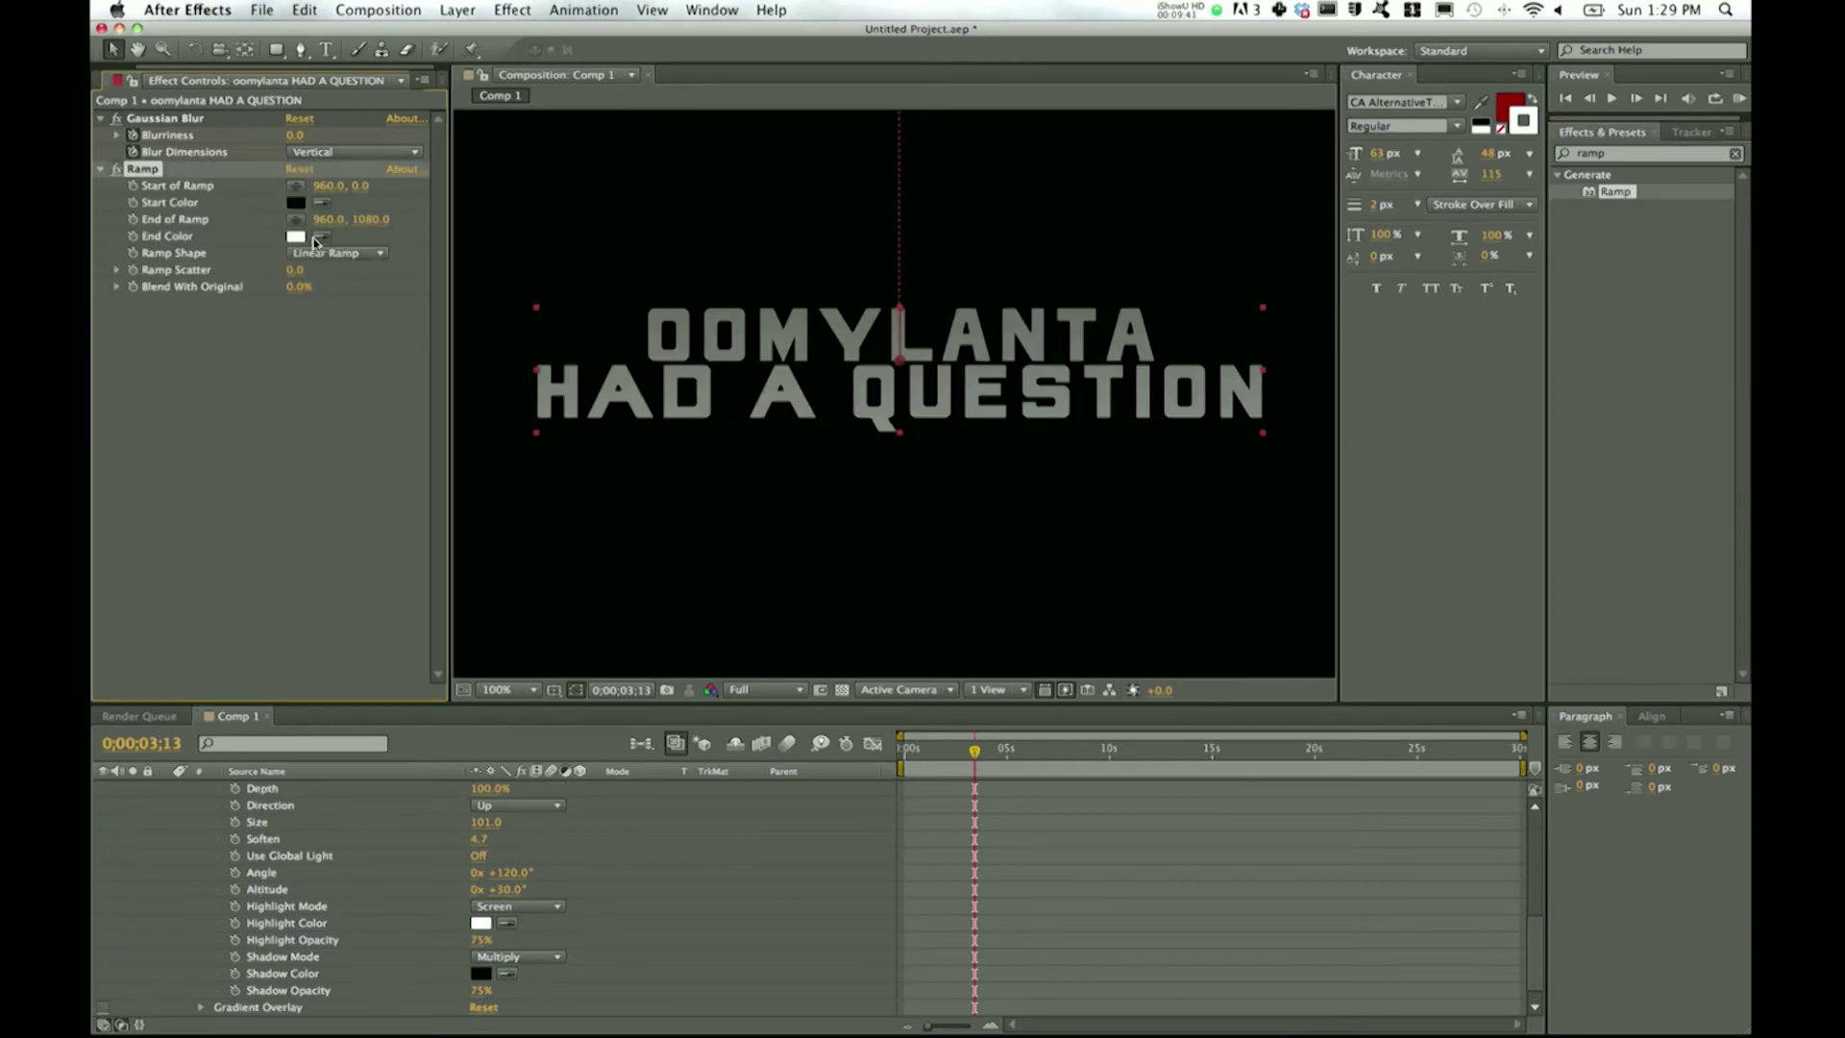
click(295, 185)
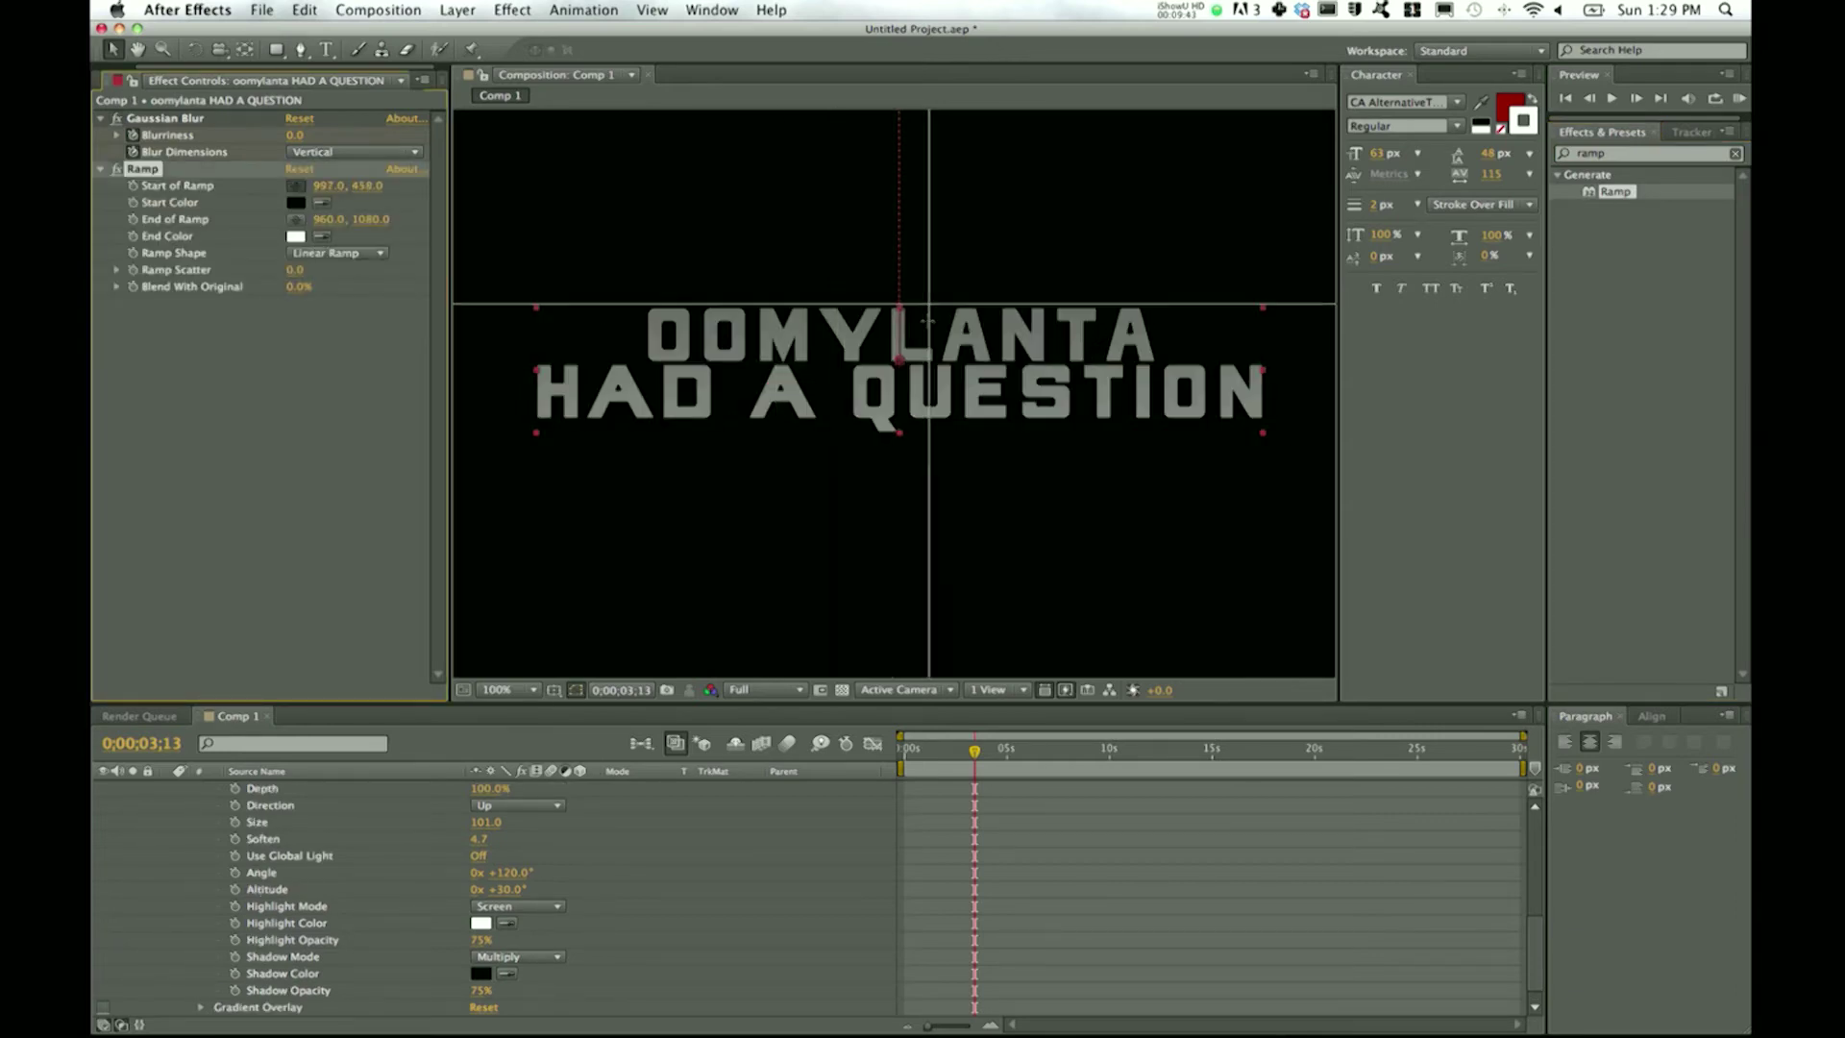
click(893, 309)
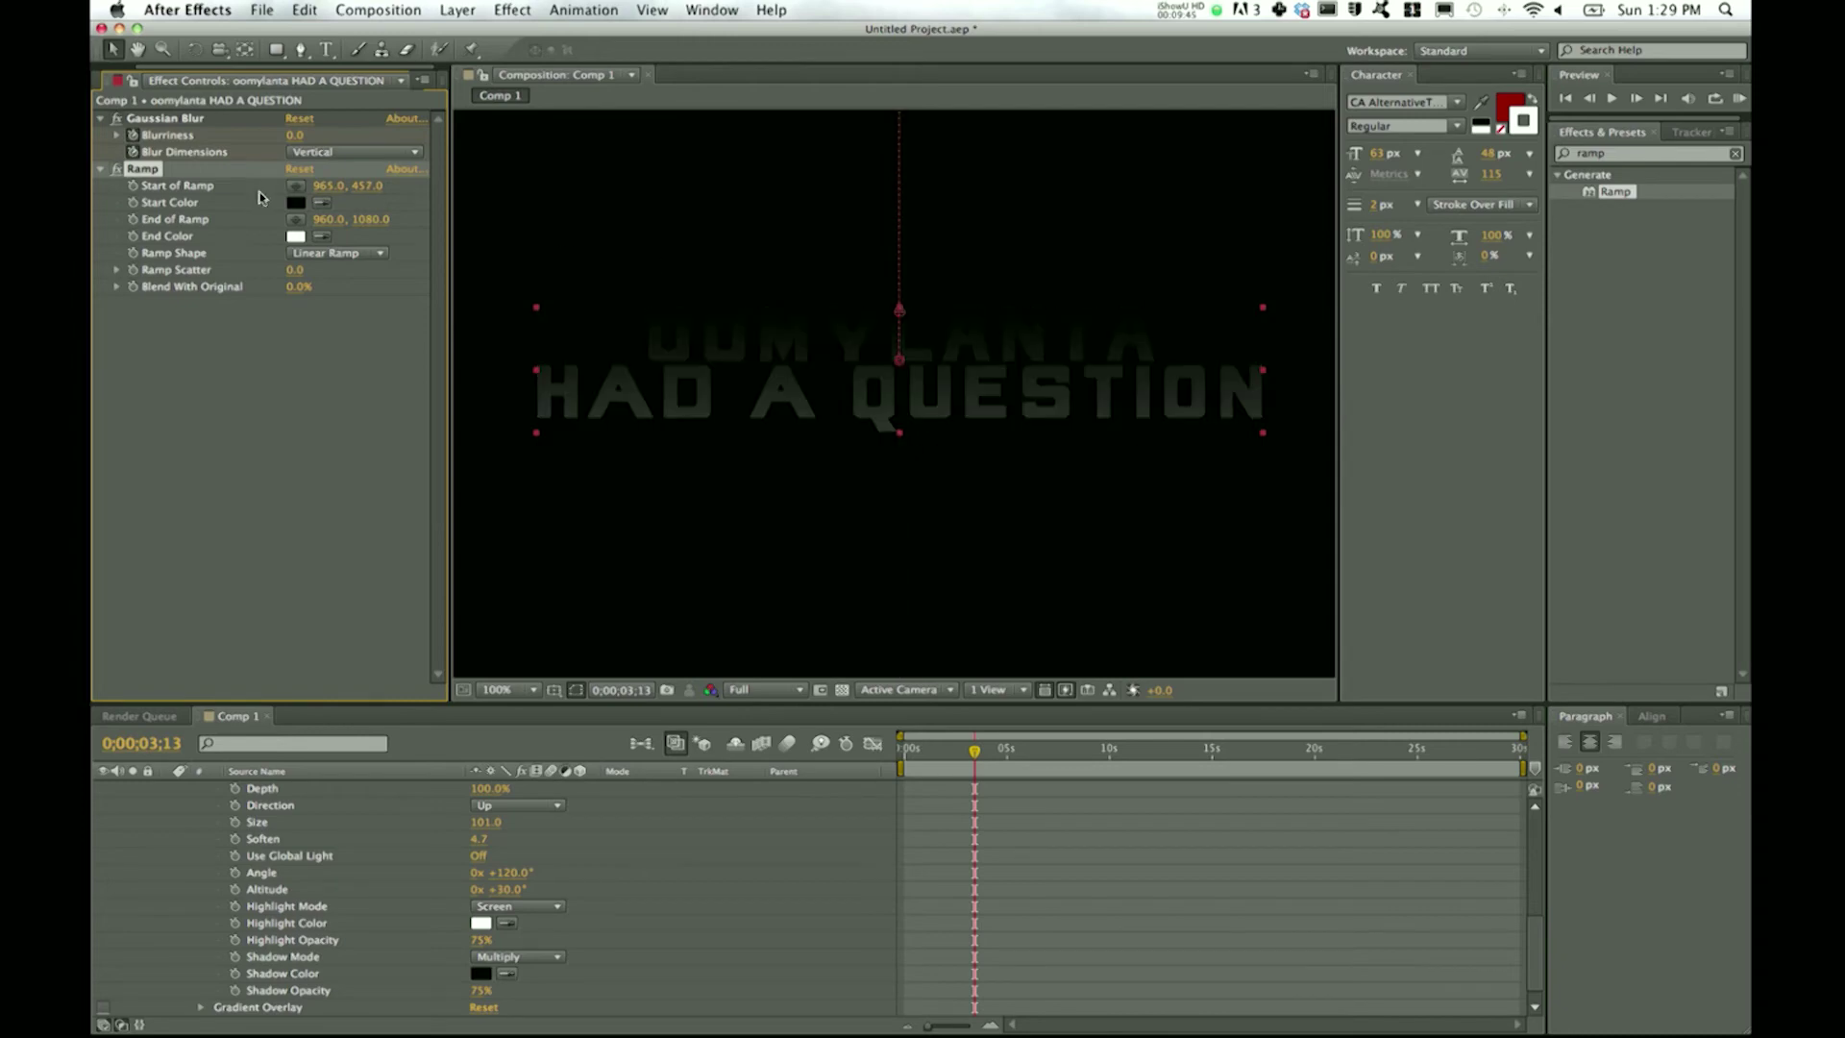
click(295, 220)
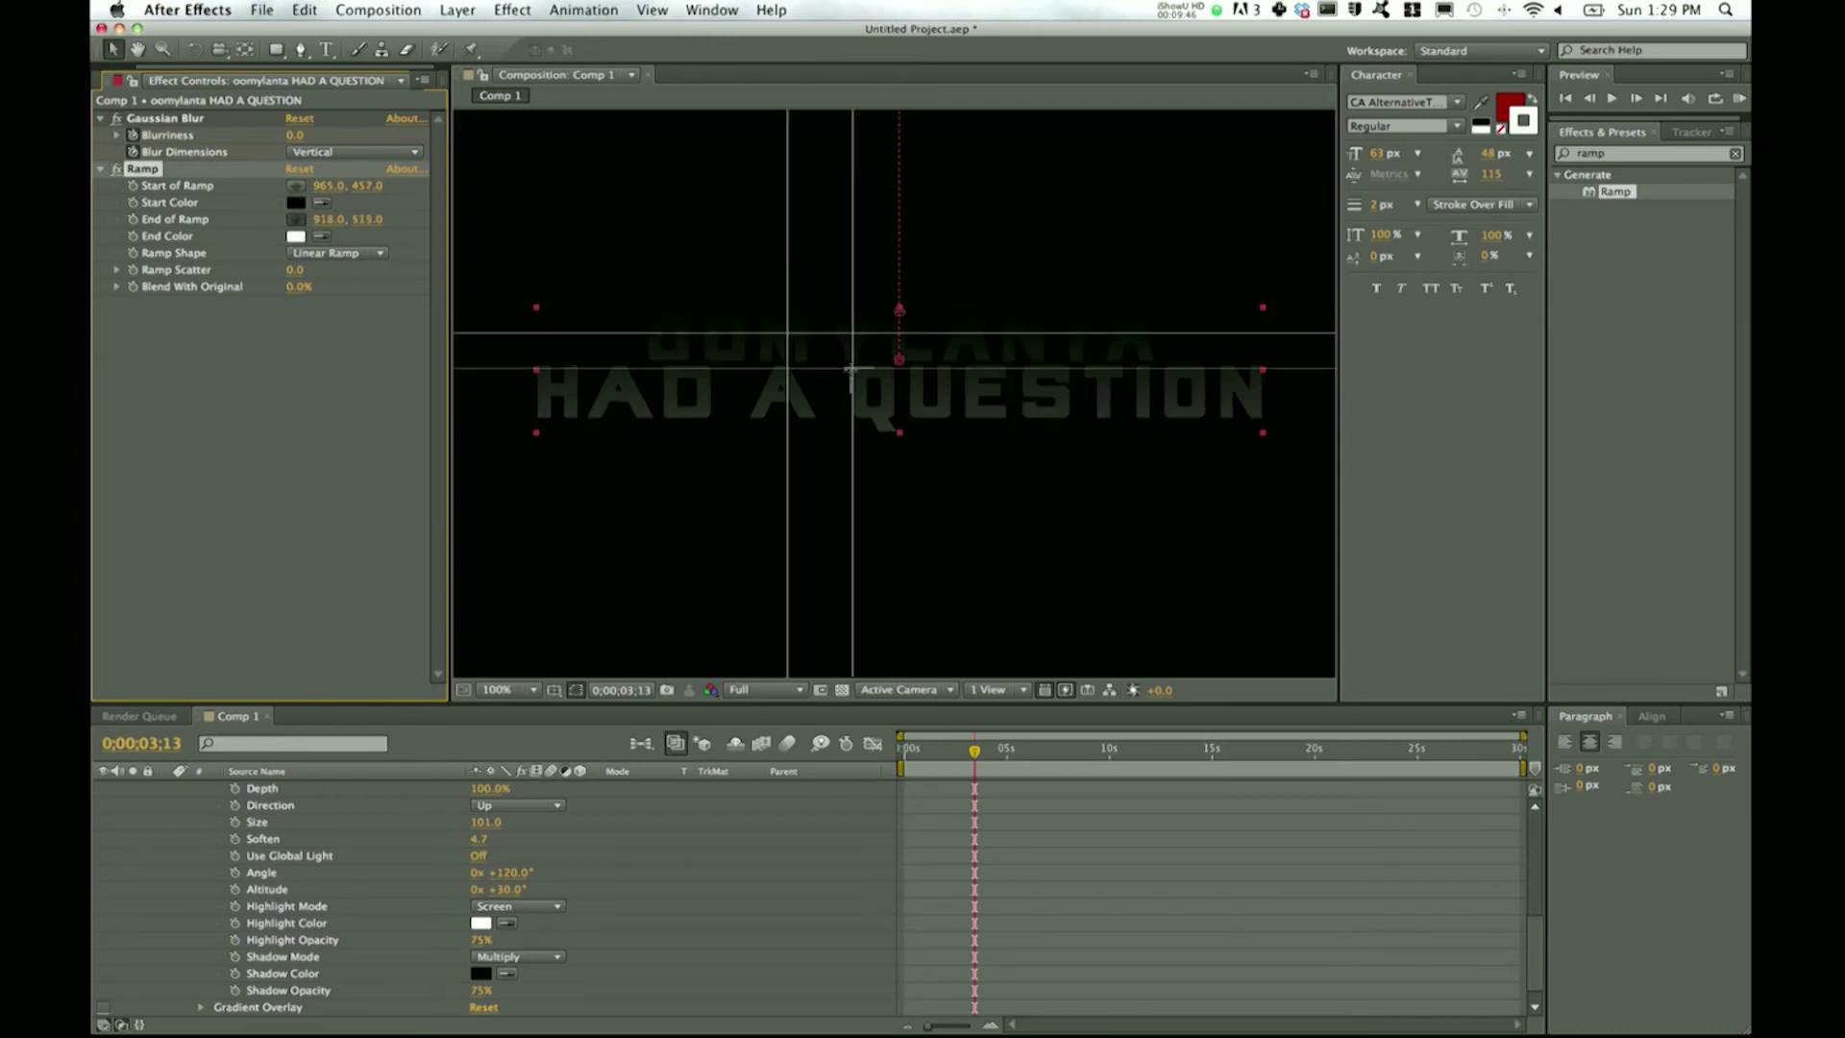
click(900, 423)
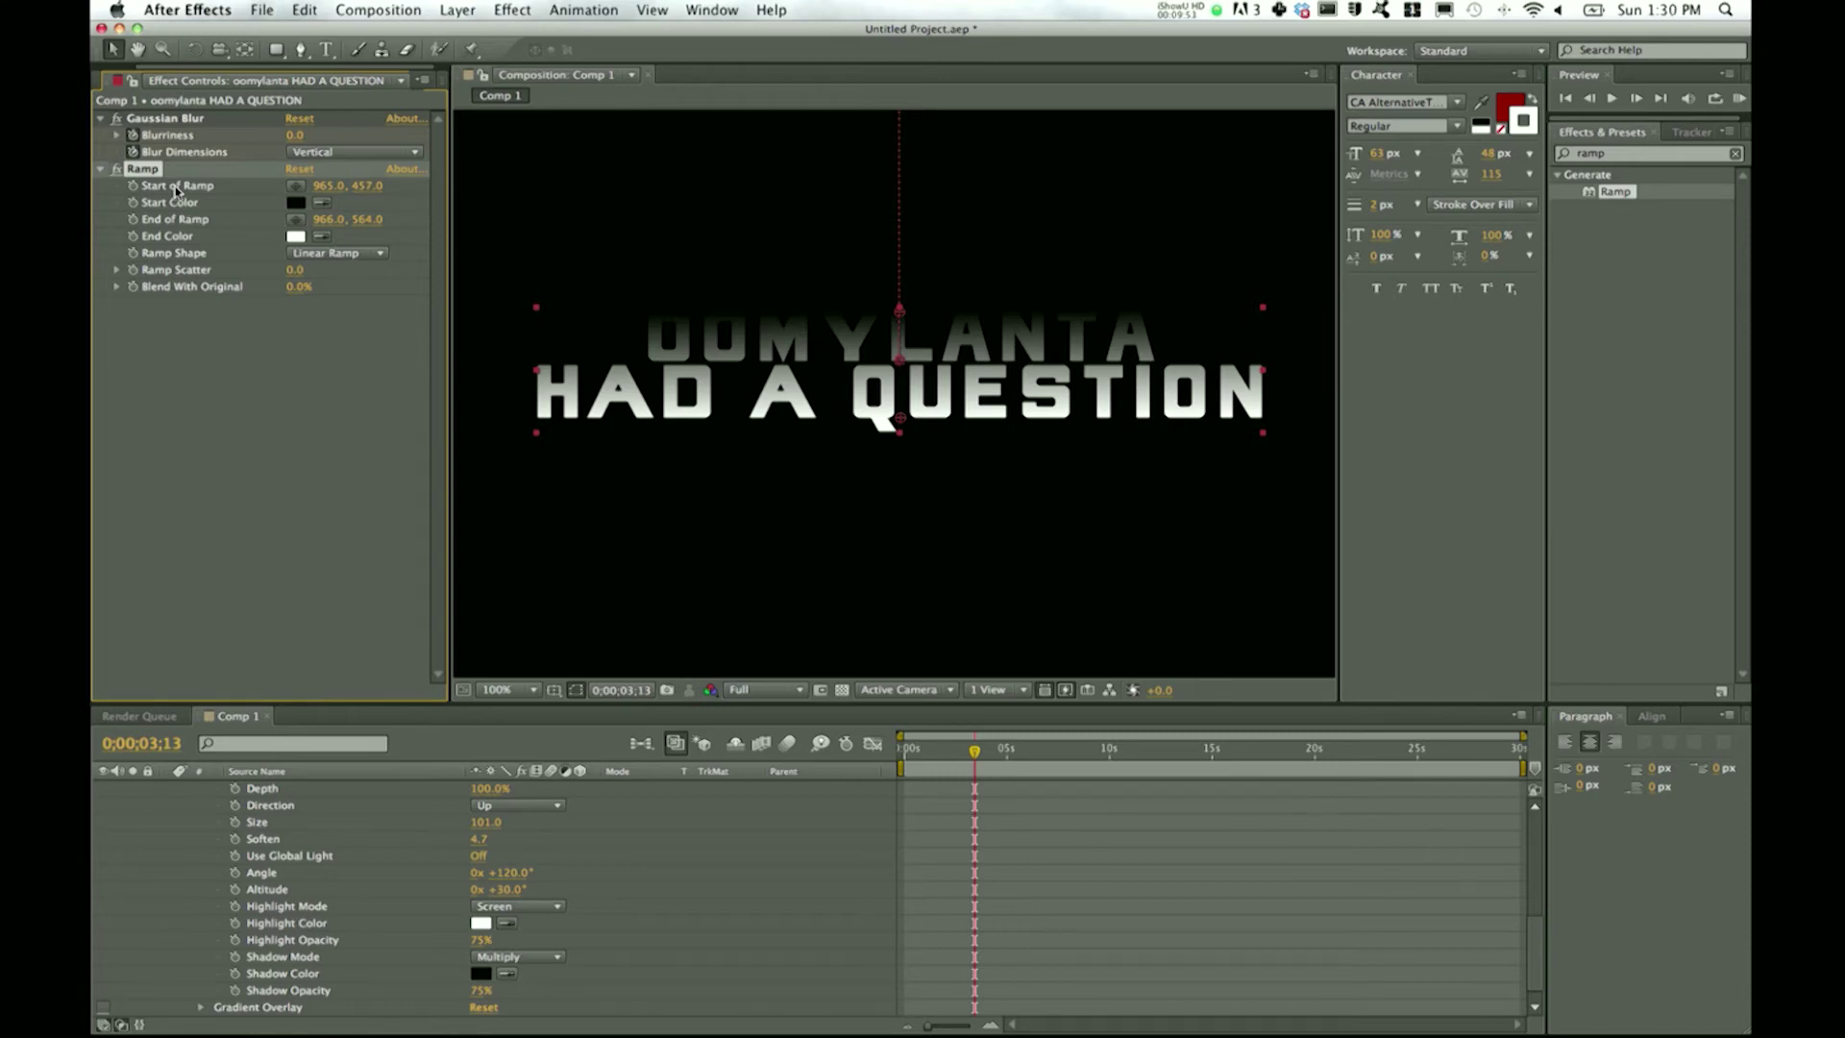
- Keep the ramp's white end colour and blend the ramp 61% with the original red text
click(296, 238)
click(552, 188)
drag(298, 287, 369, 292)
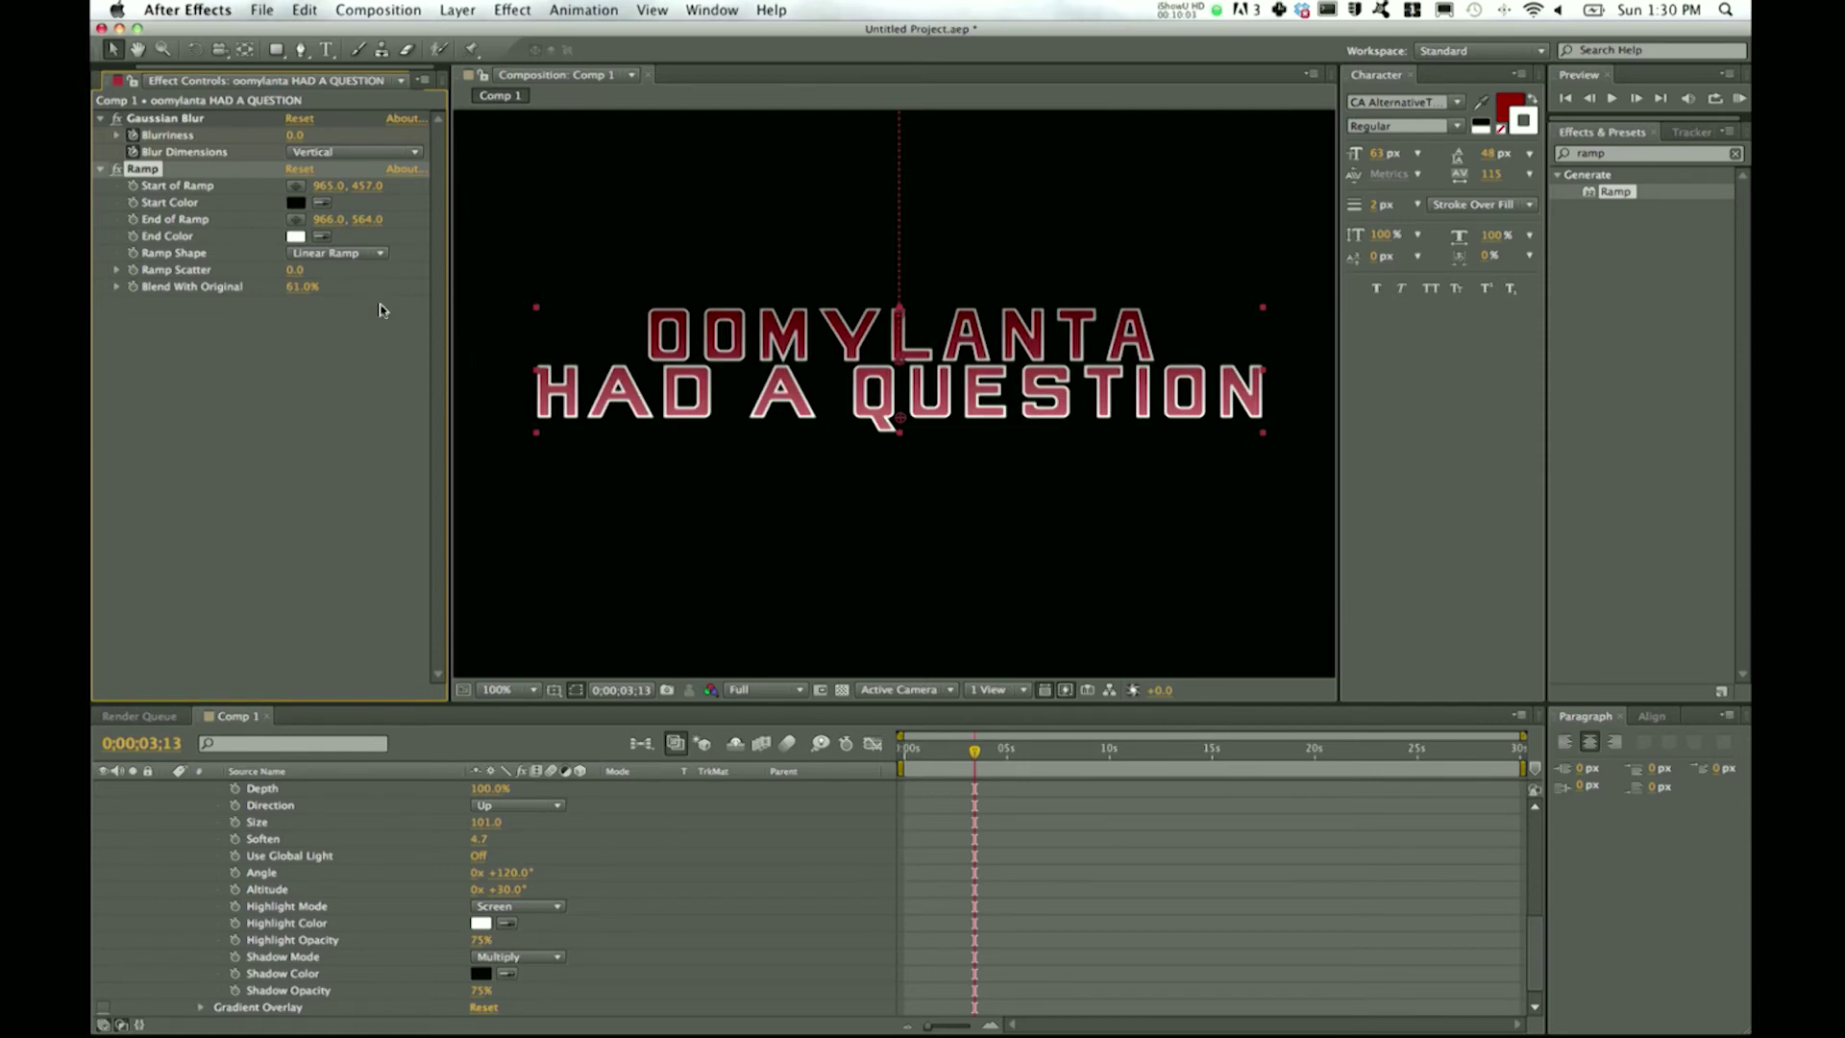
click(296, 237)
- Make the ramp run from black to dark grey 595959 at 0% Blend With Original
drag(108, 320, 93, 315)
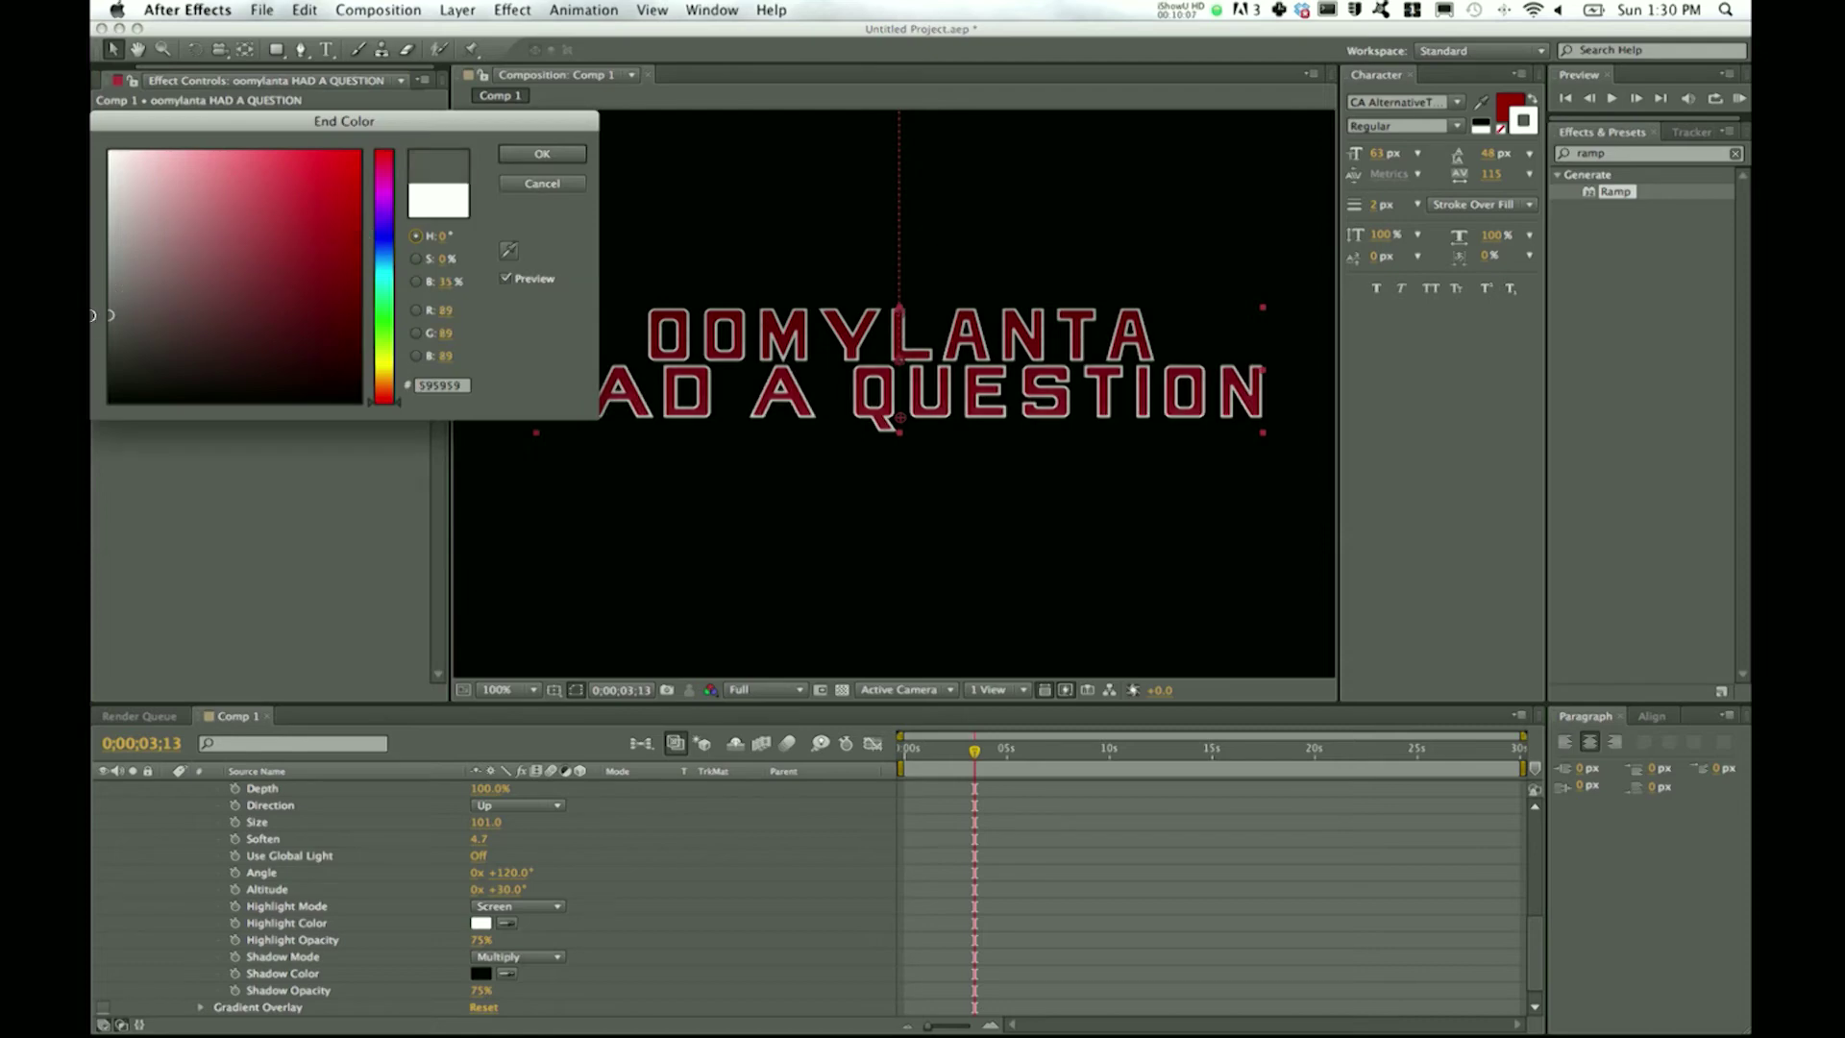
click(509, 153)
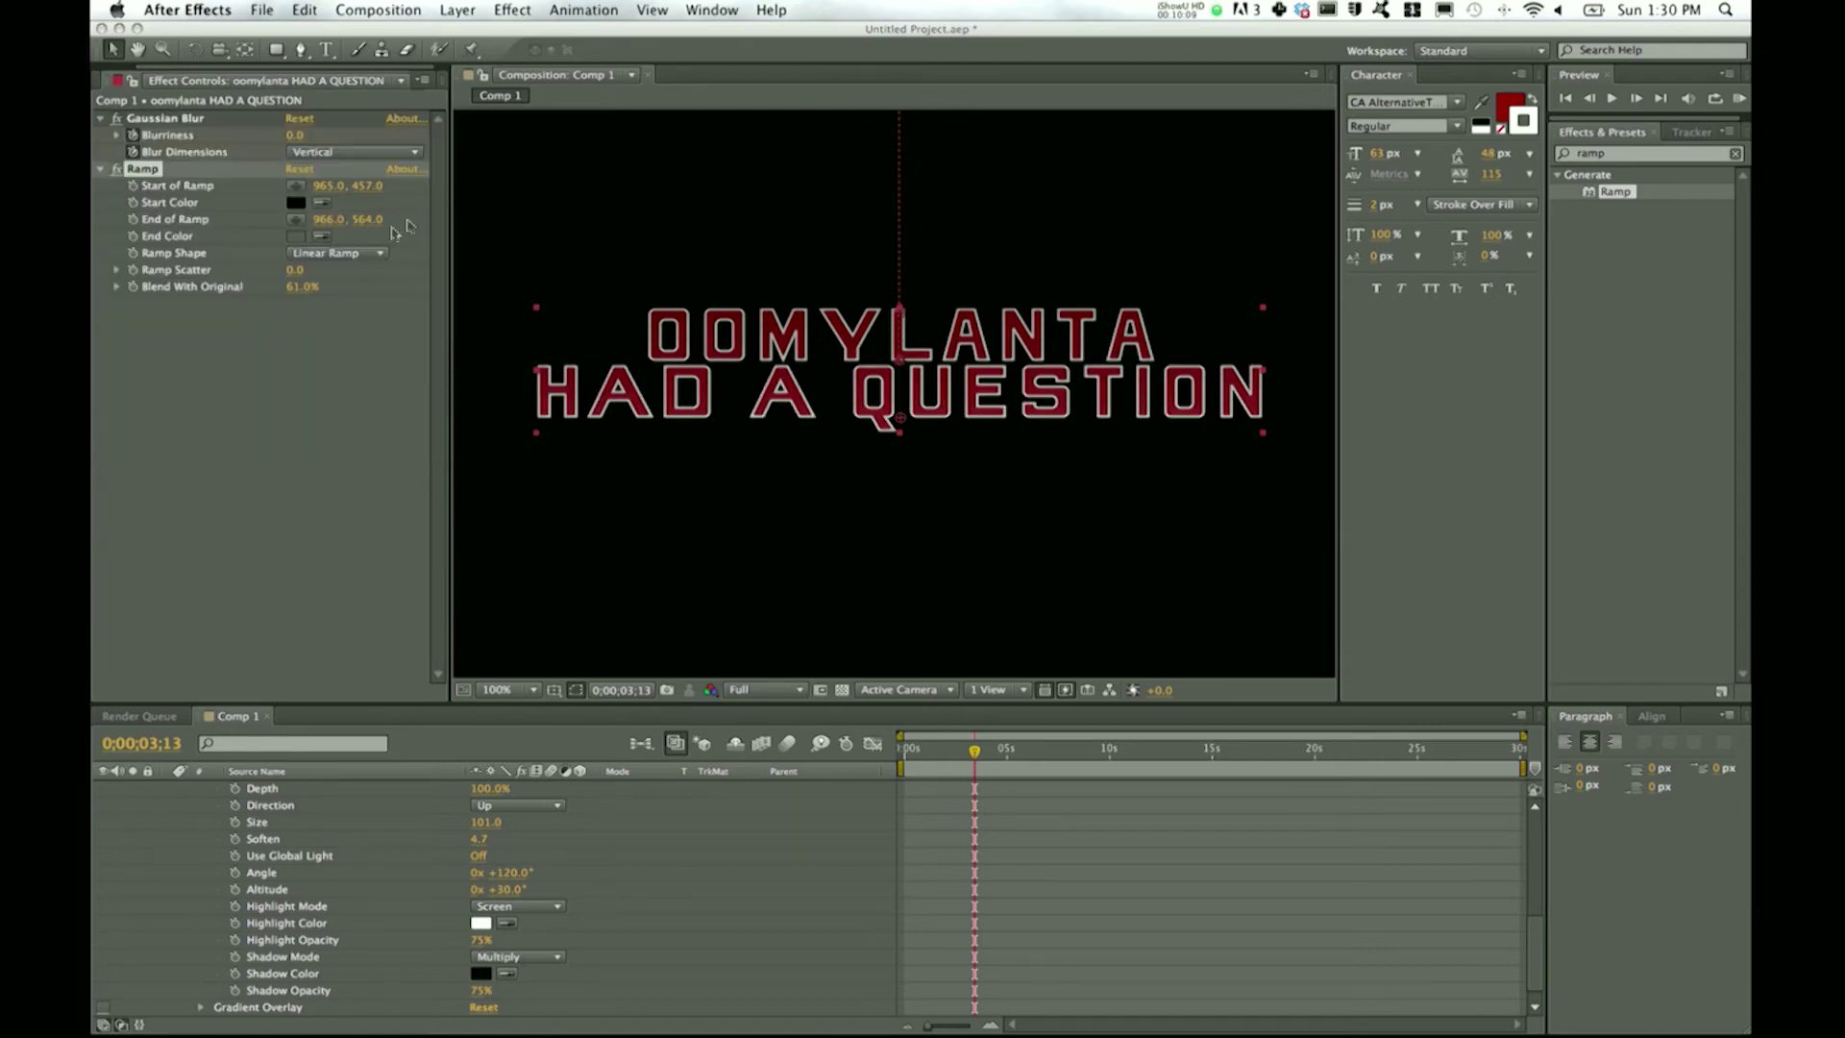
click(296, 206)
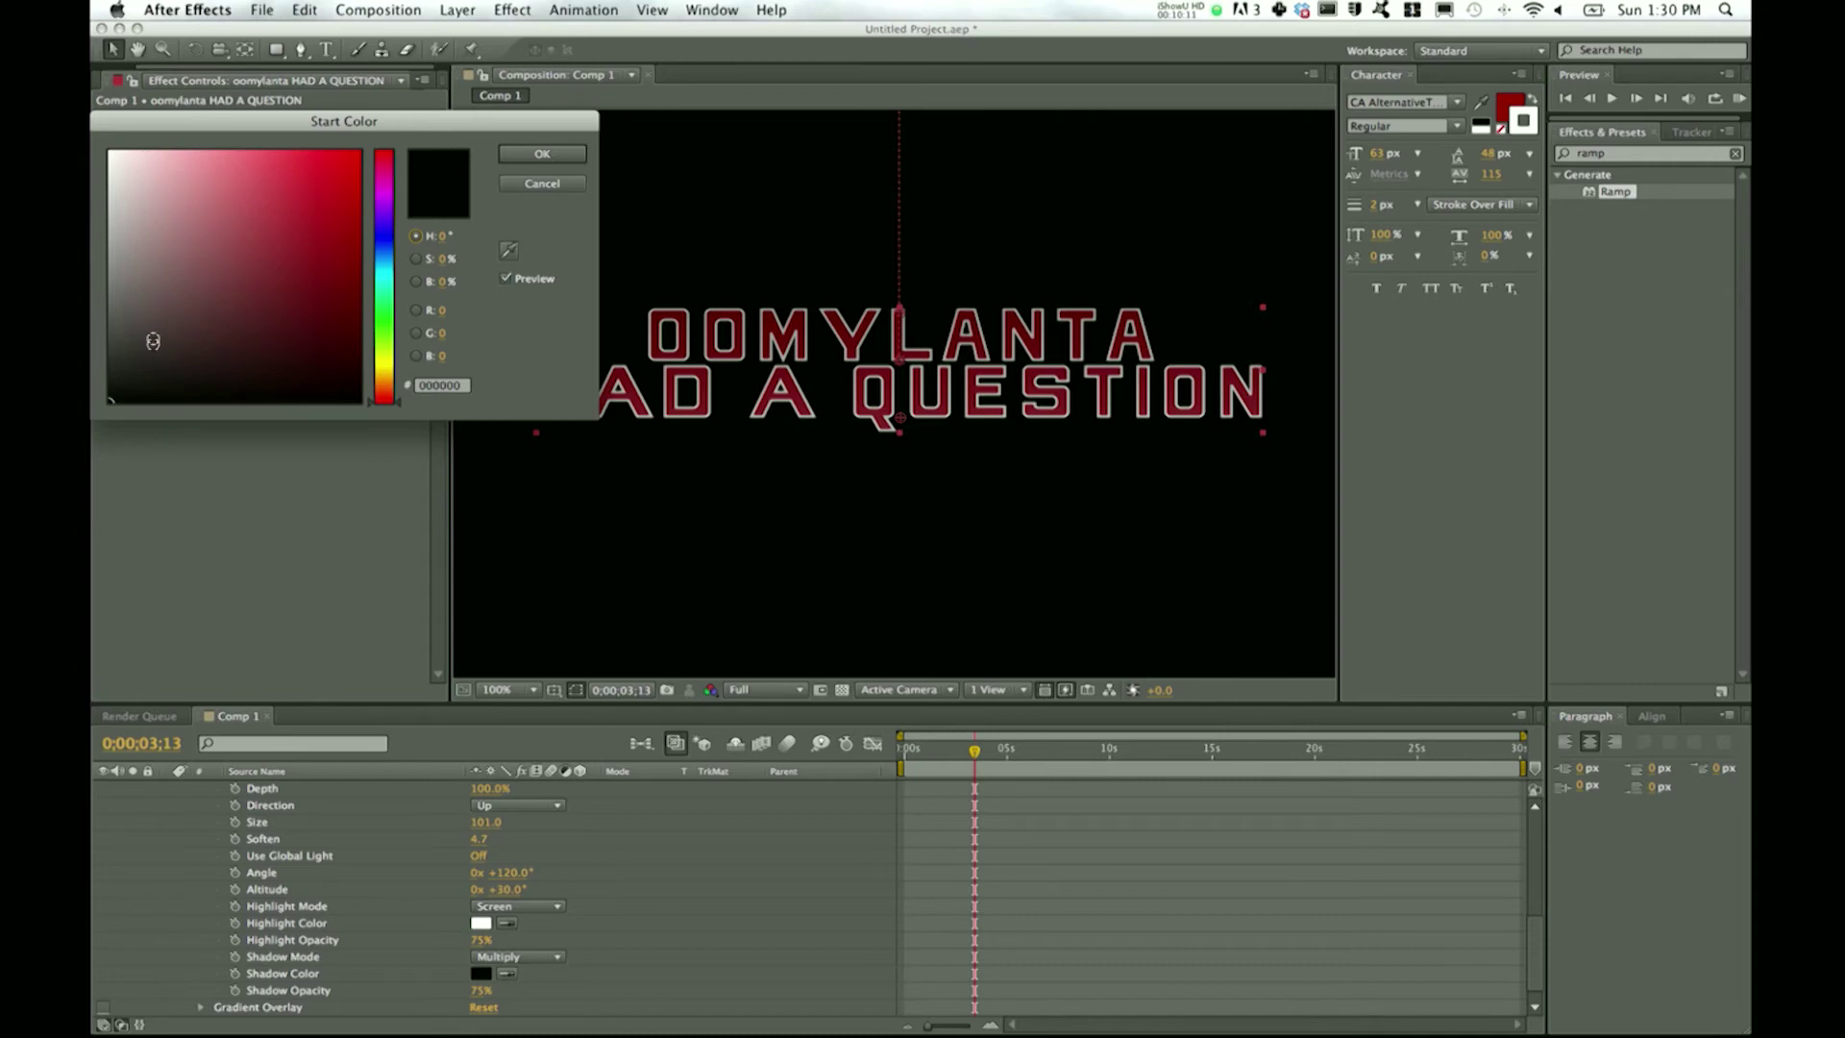
key(Return)
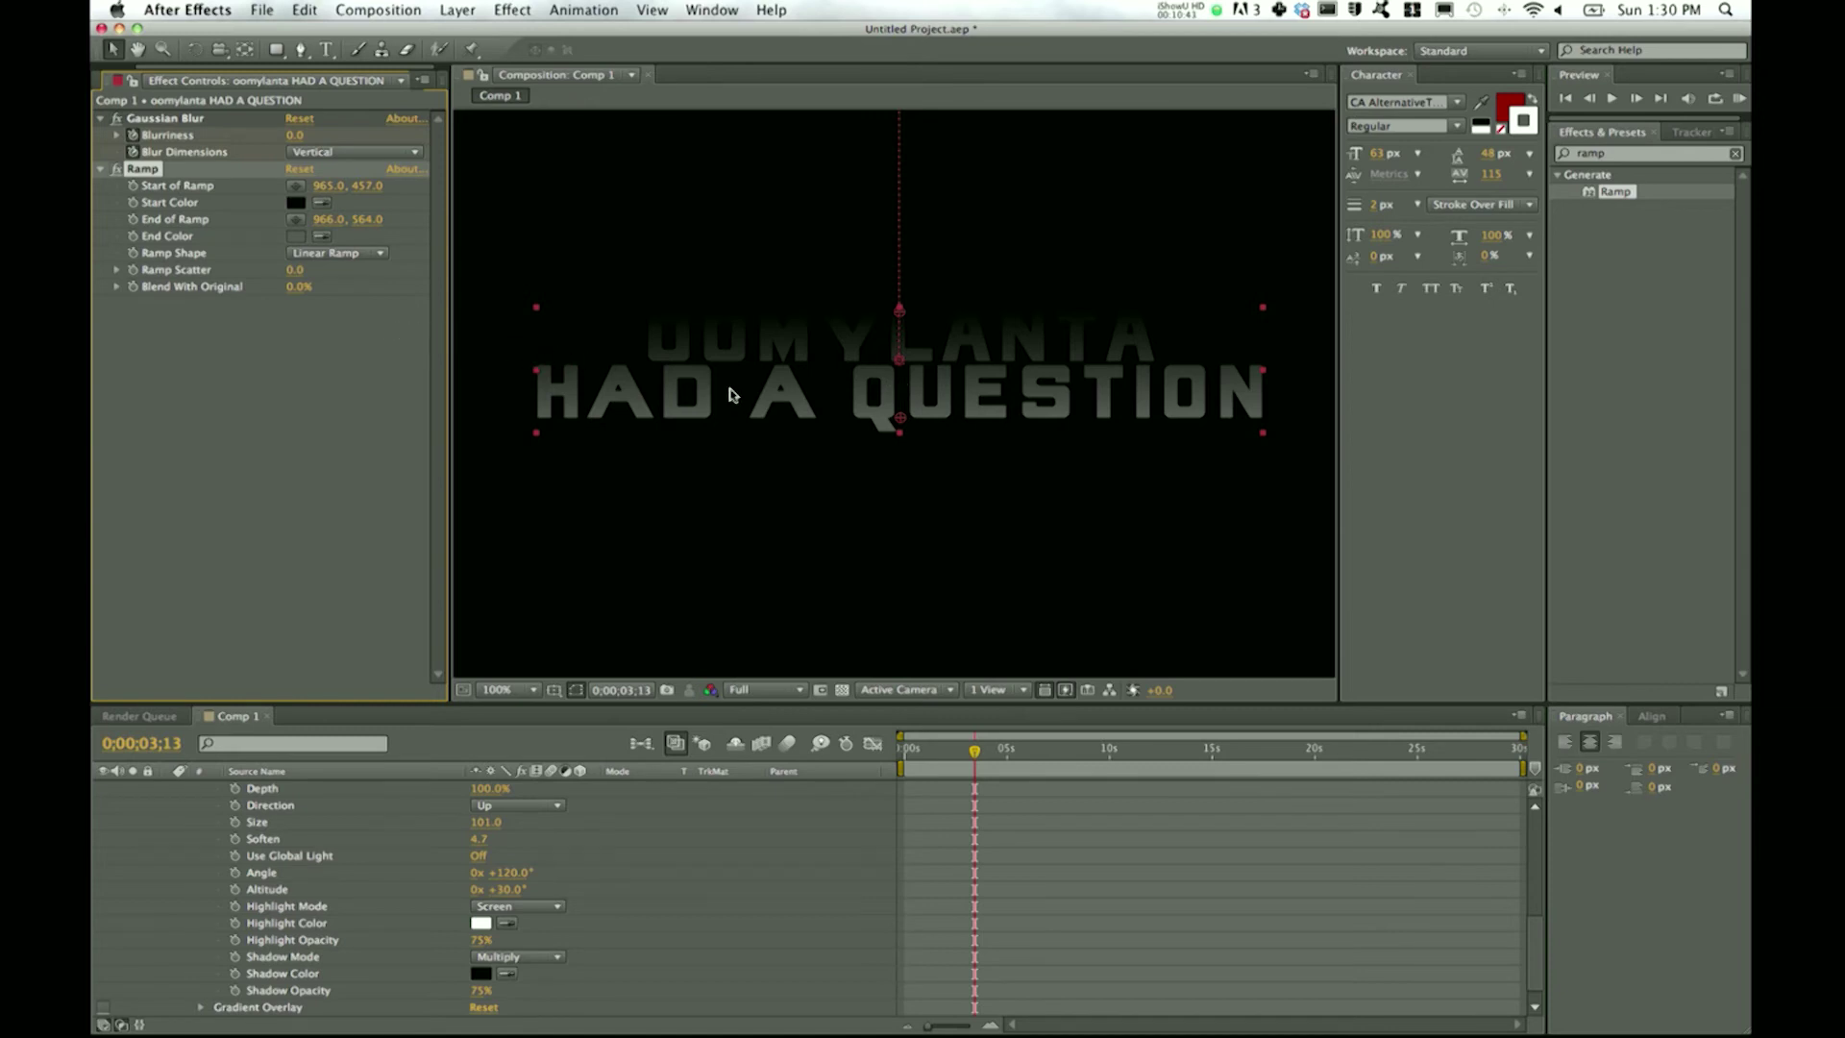
scroll(810, 805, down, 1)
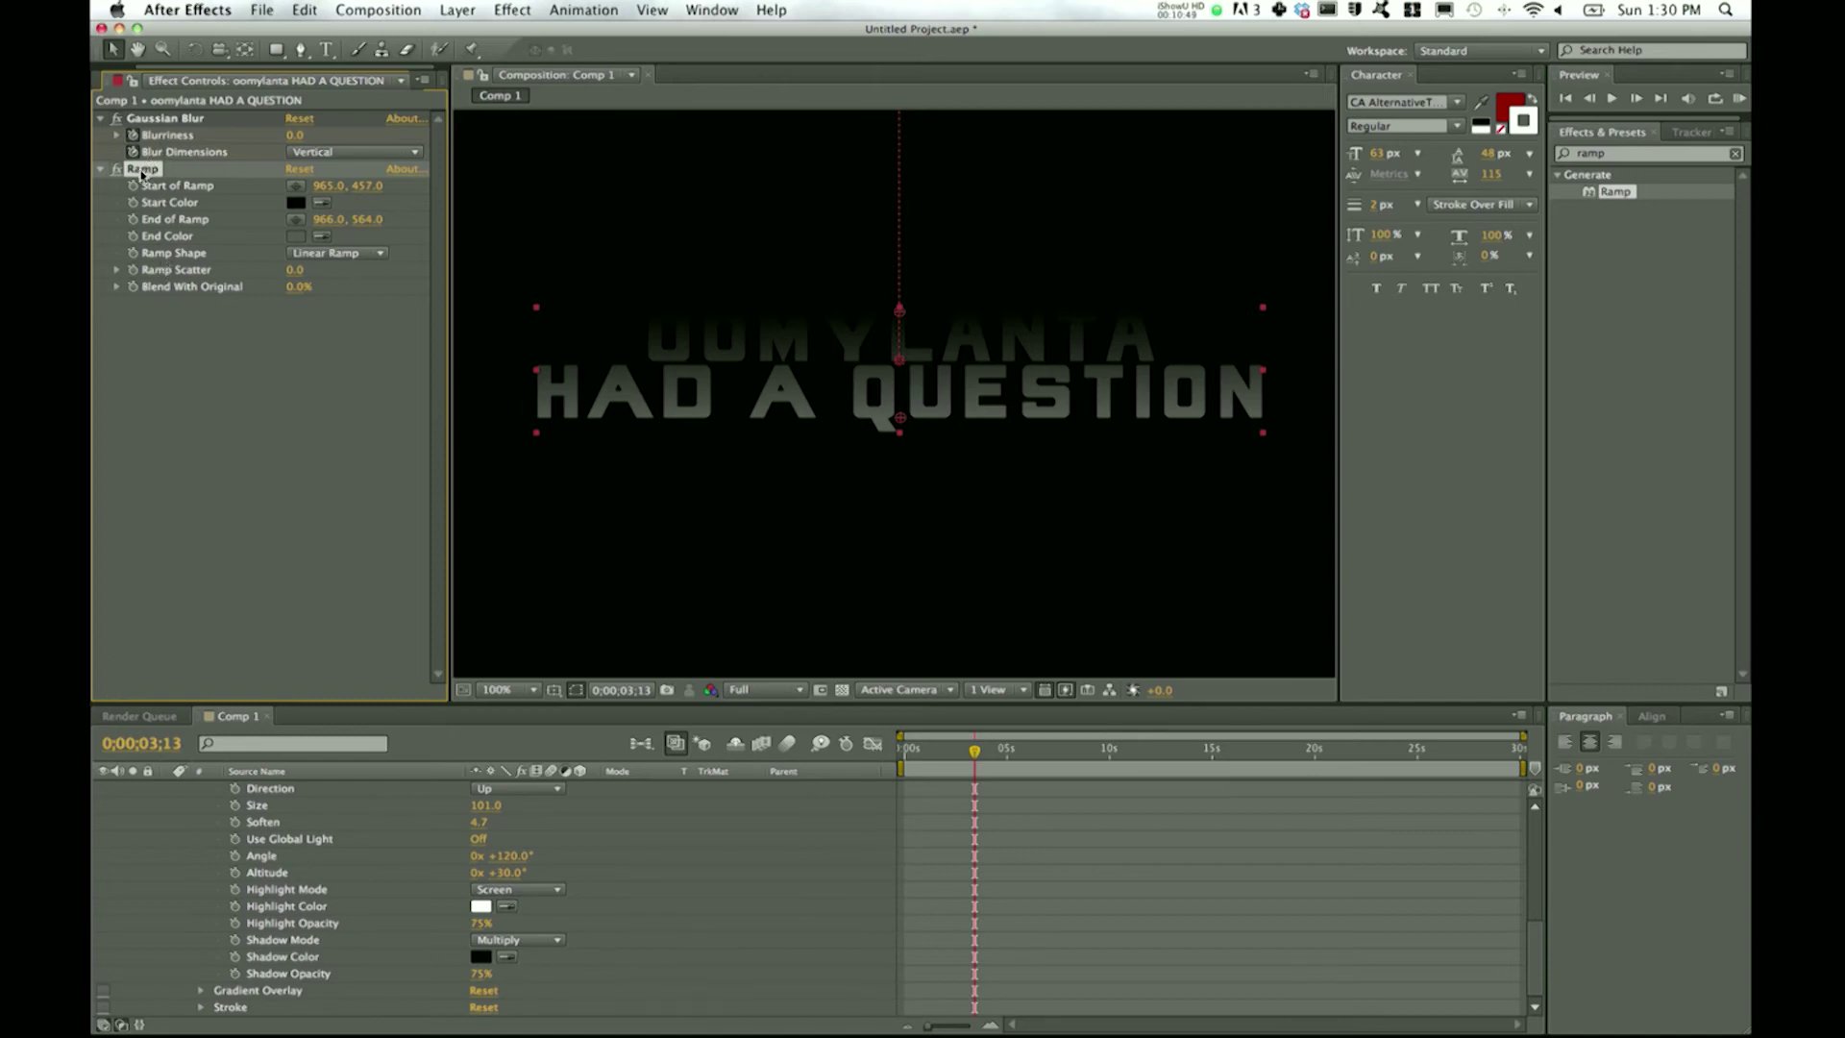
- Delete the Ramp effect, leaving only Gaussian Blur so the red letters return
click(199, 989)
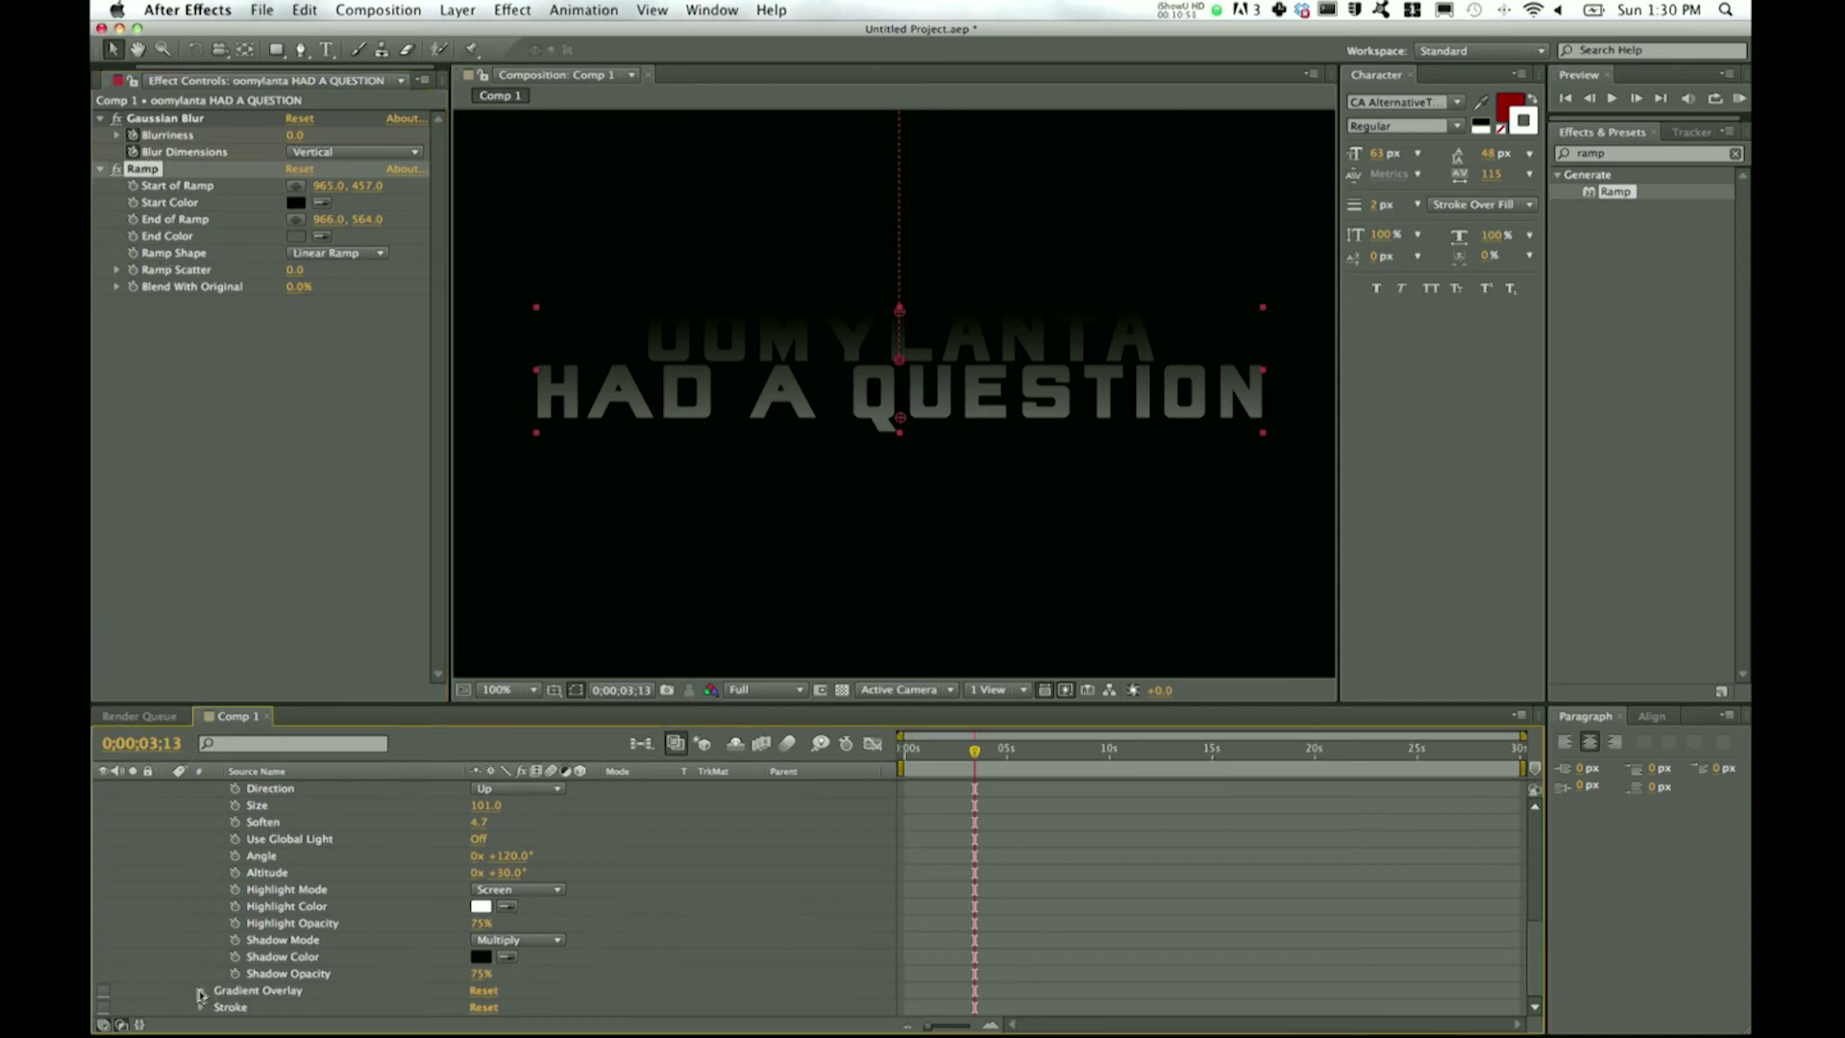
scroll(370, 939, down, 5)
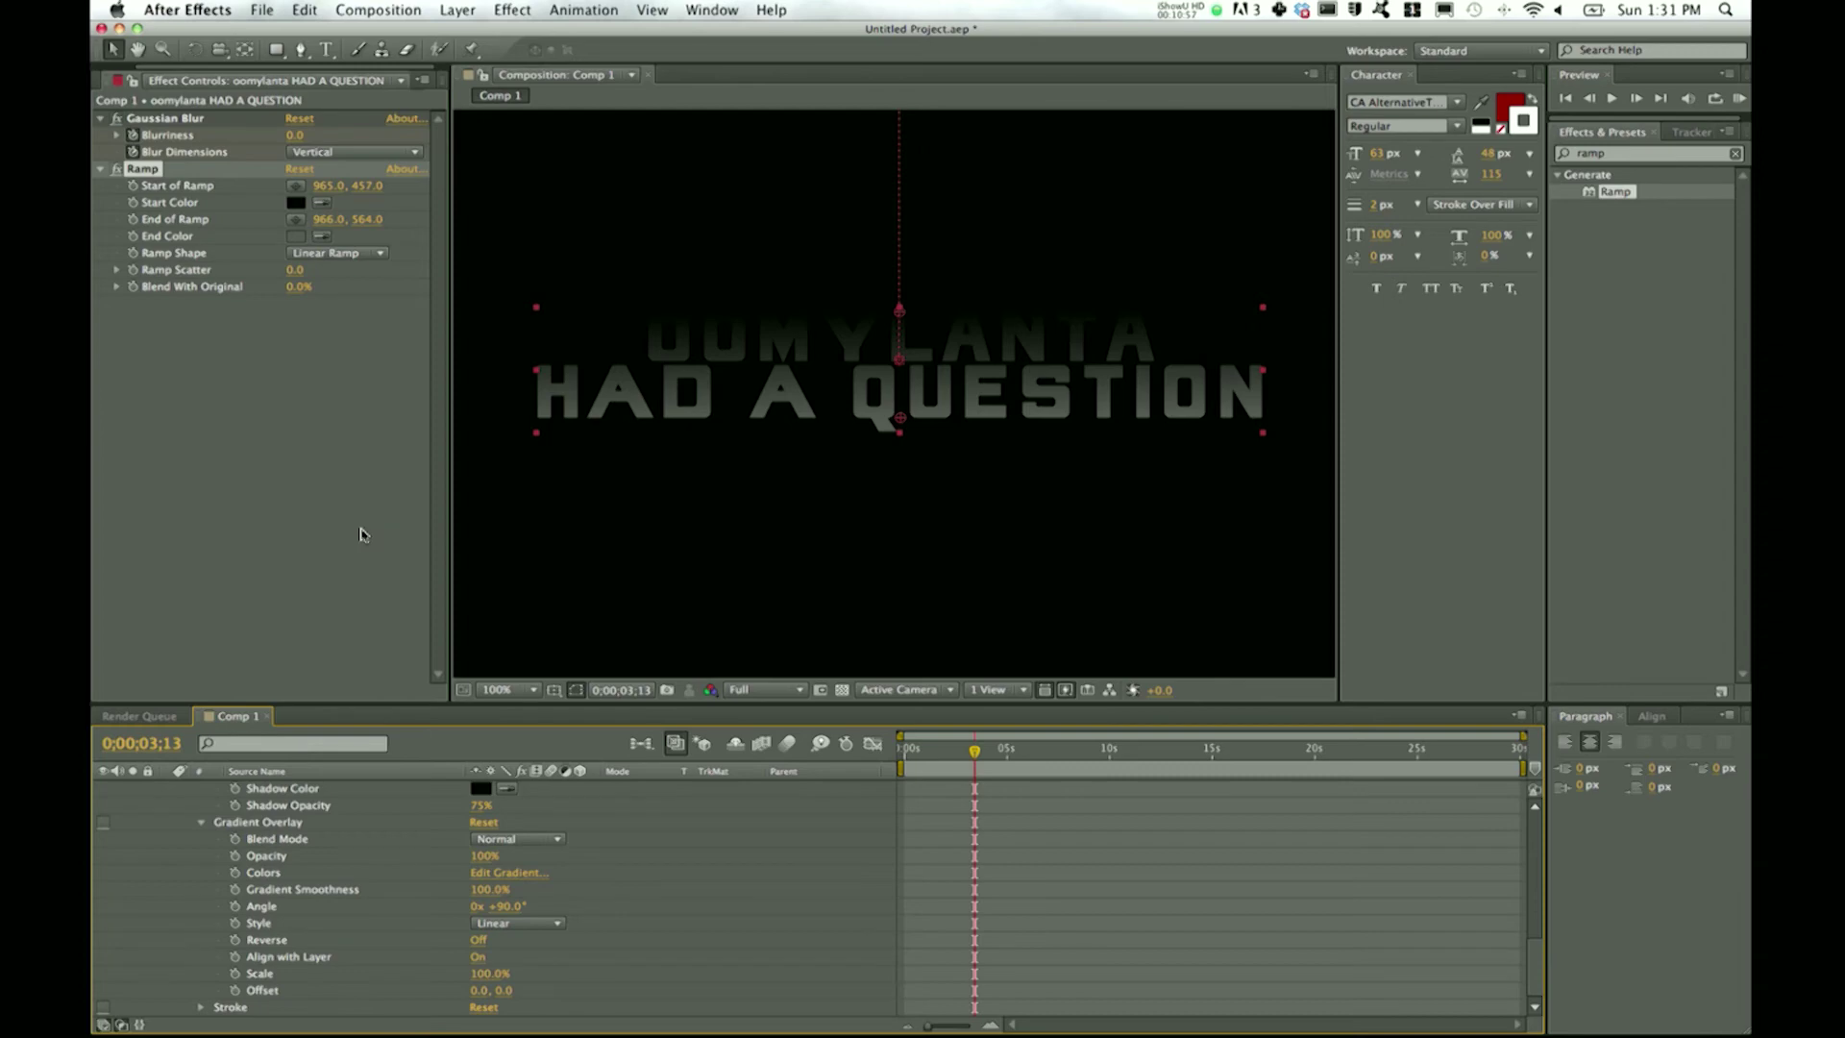
key(Delete)
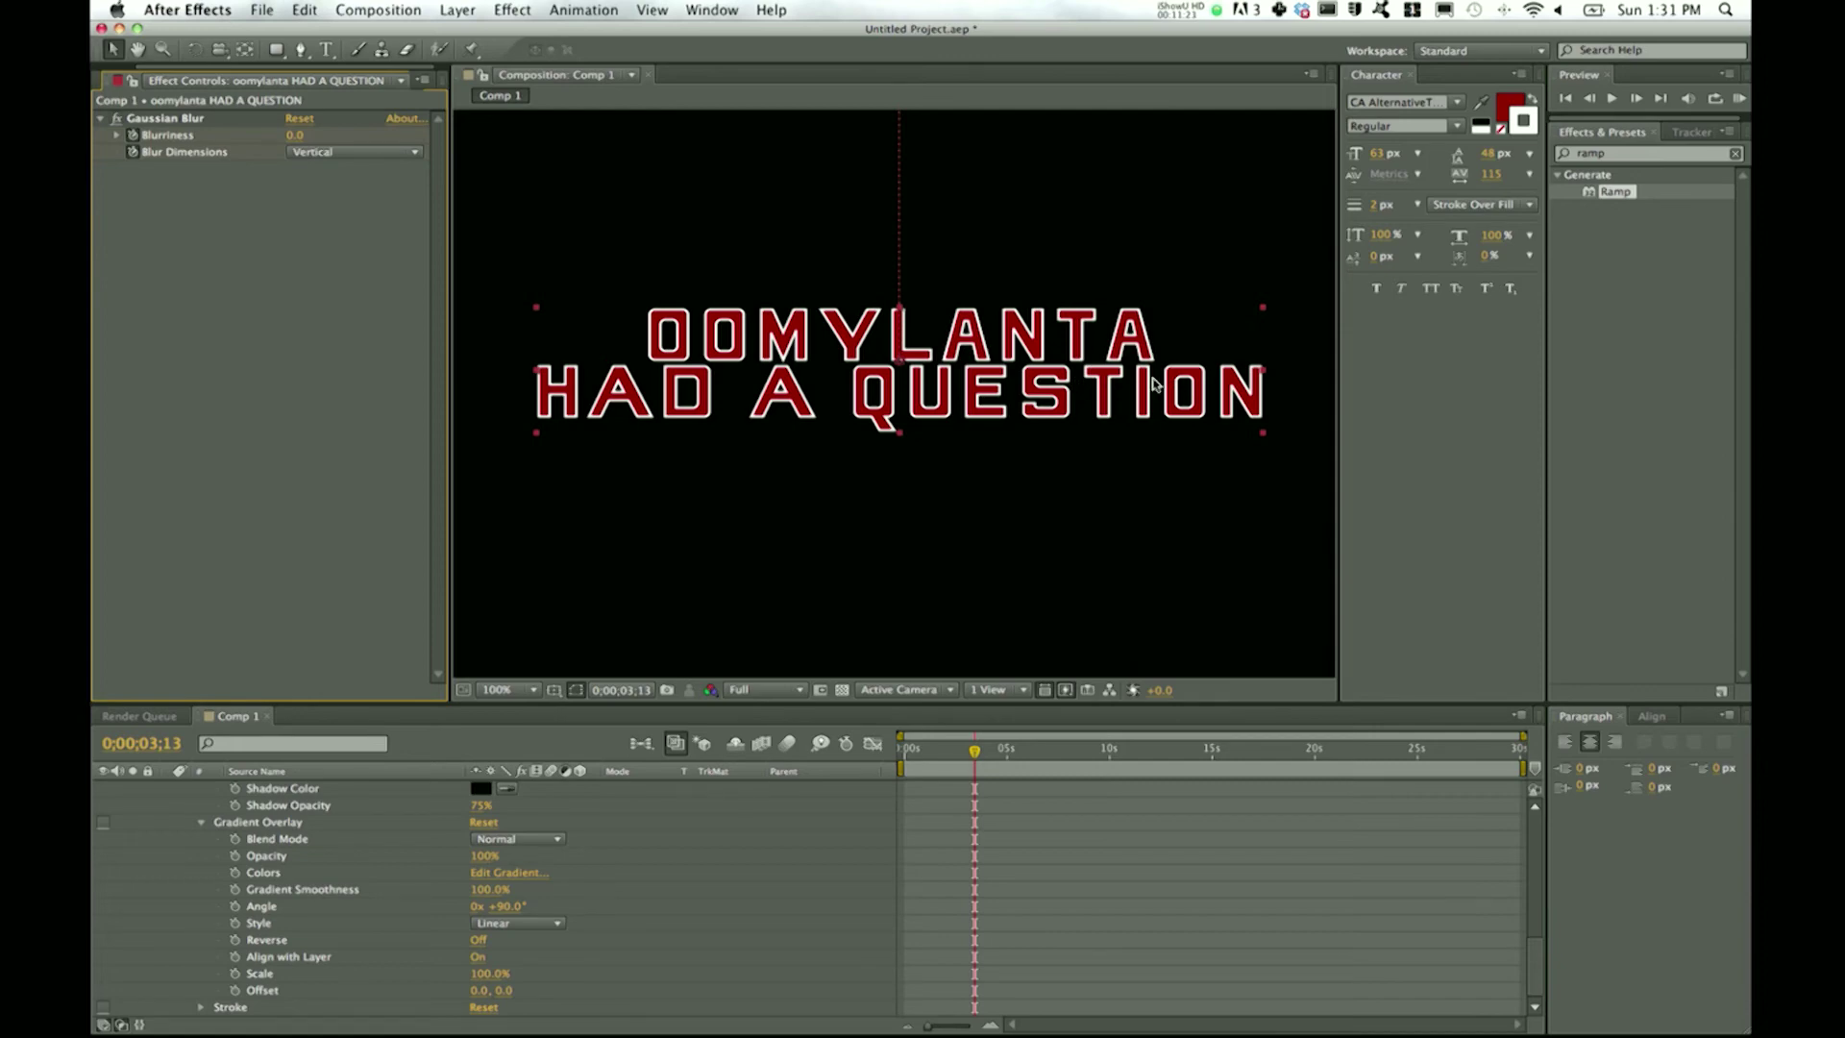
- Apply a Glow effect to the title text and drop its threshold to 0%
click(1638, 154)
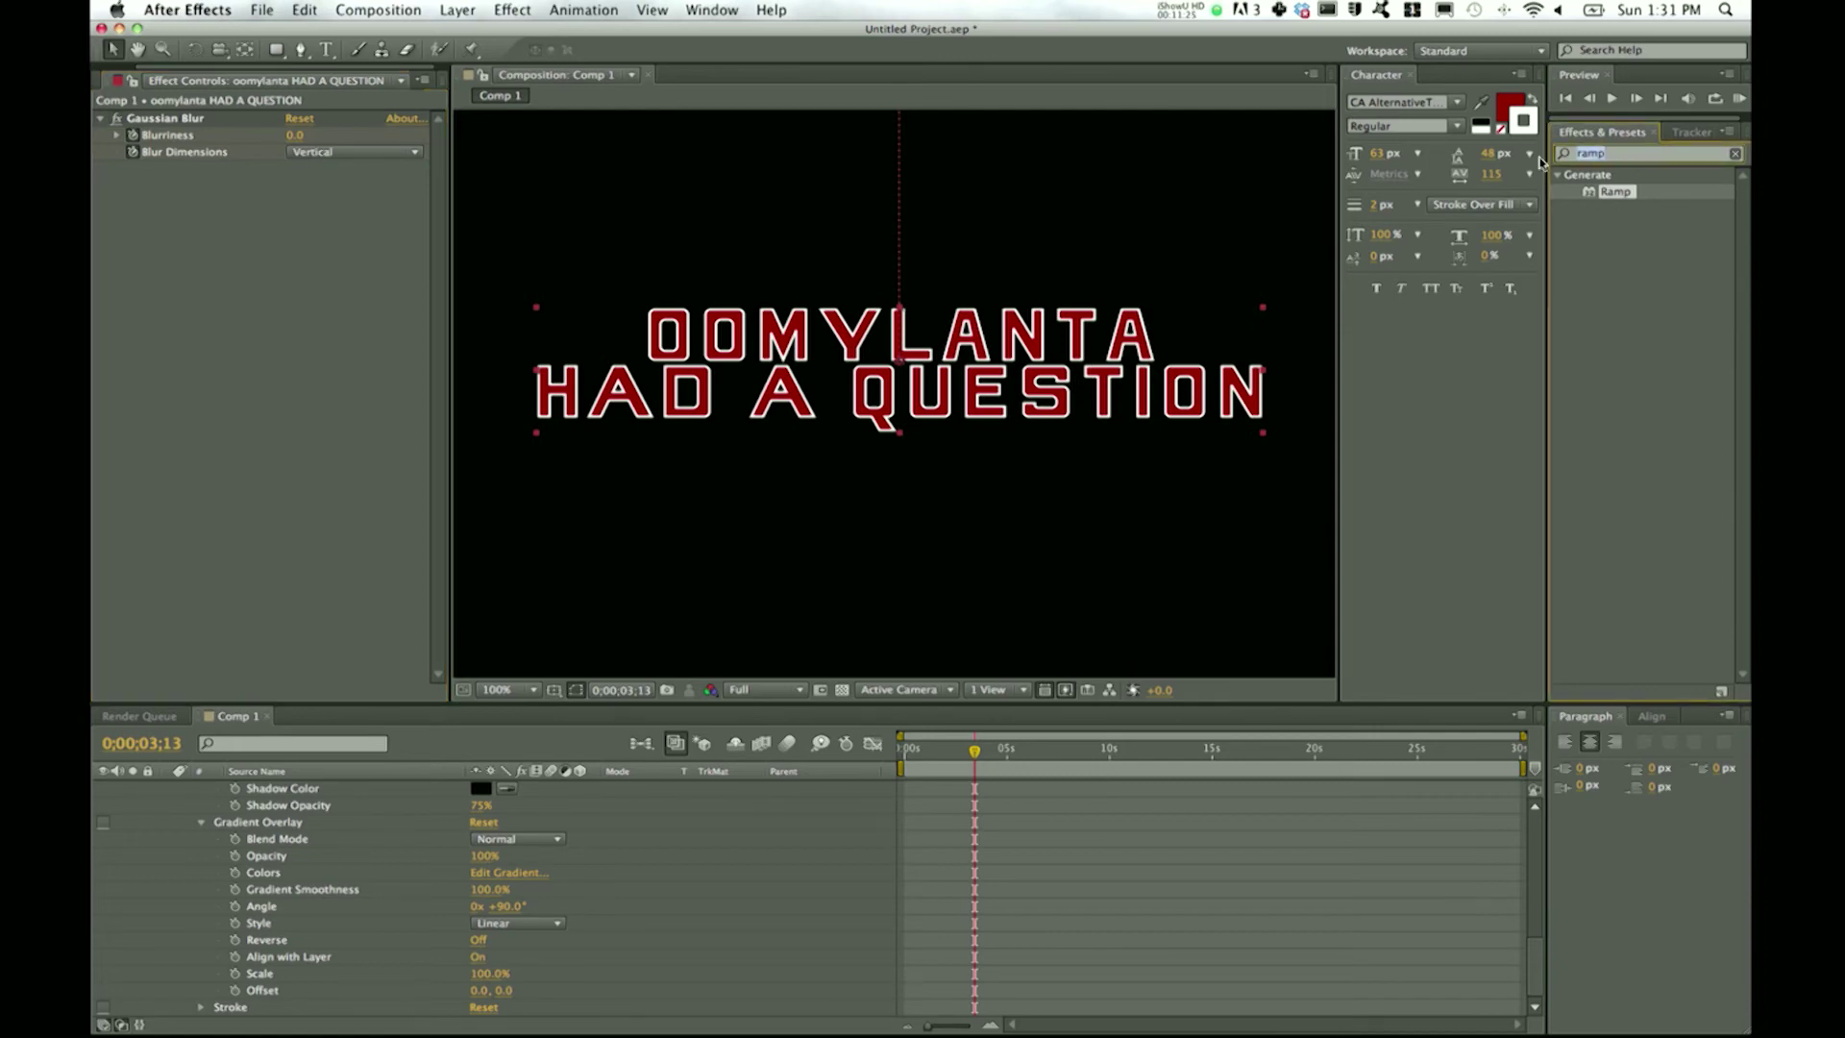
text(glow)
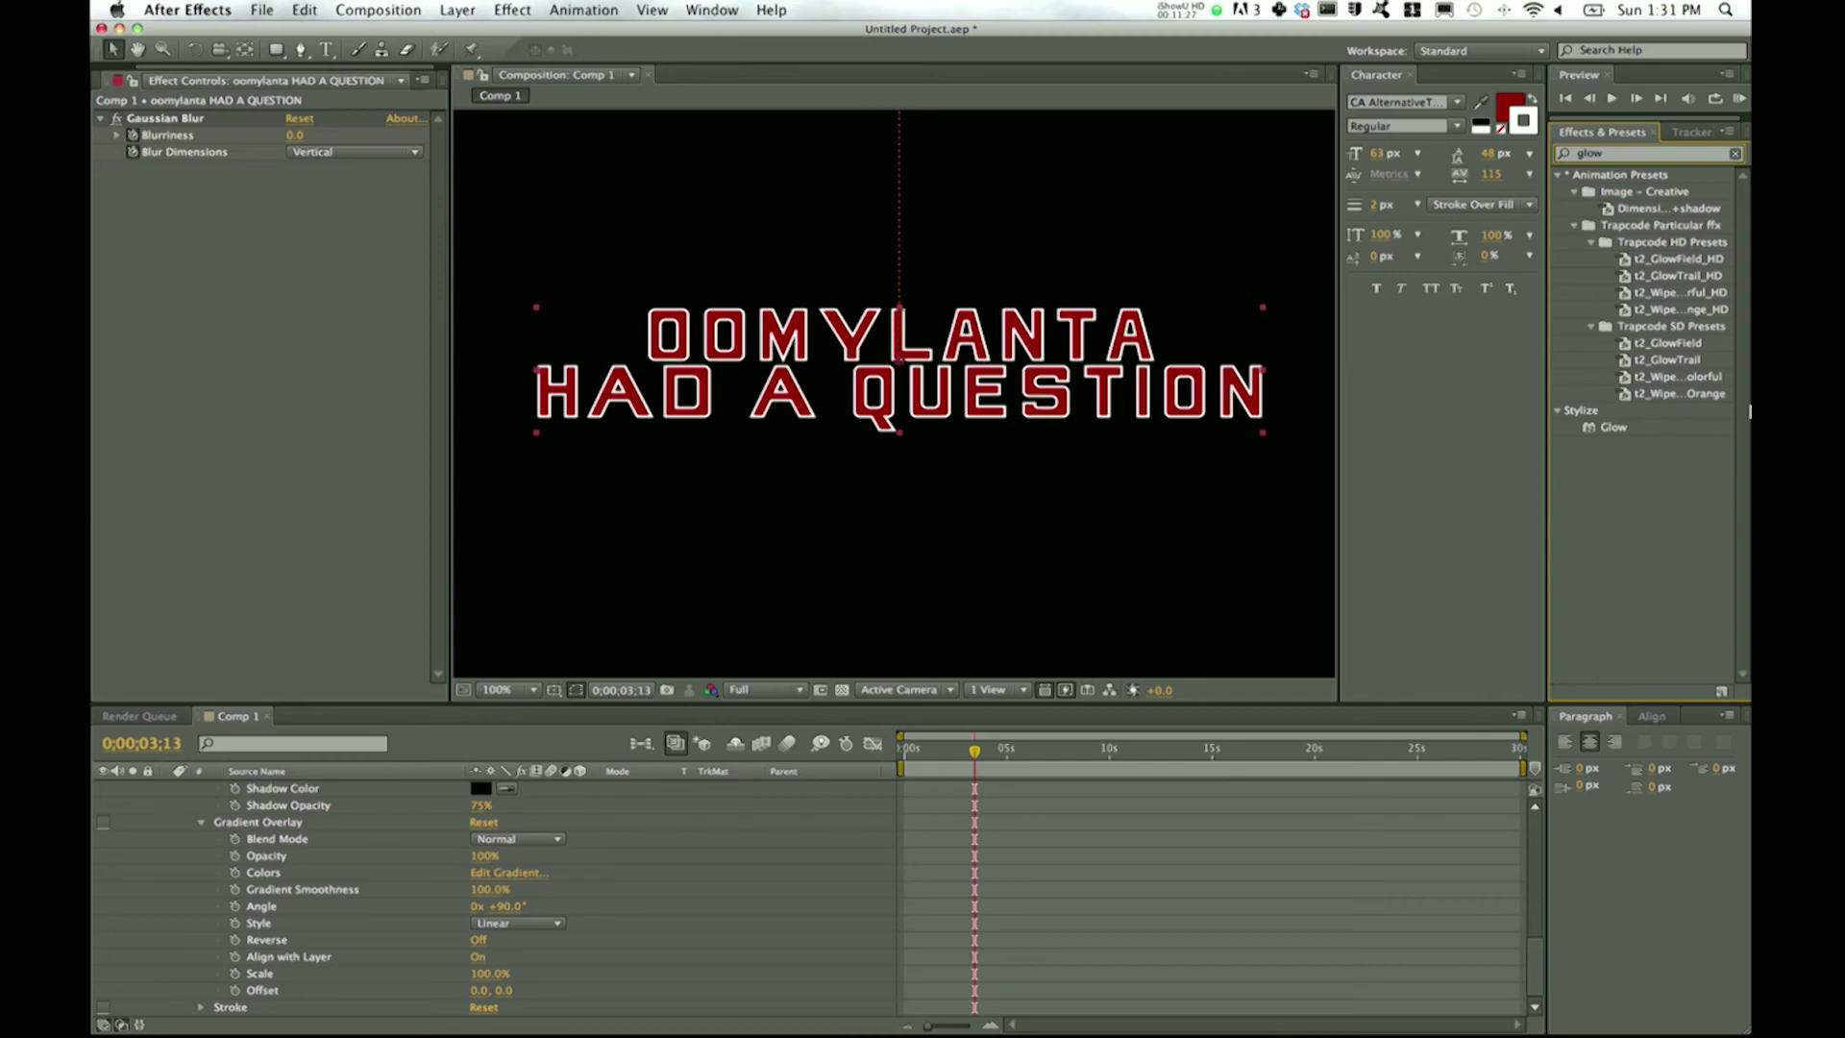
drag(1613, 434, 615, 393)
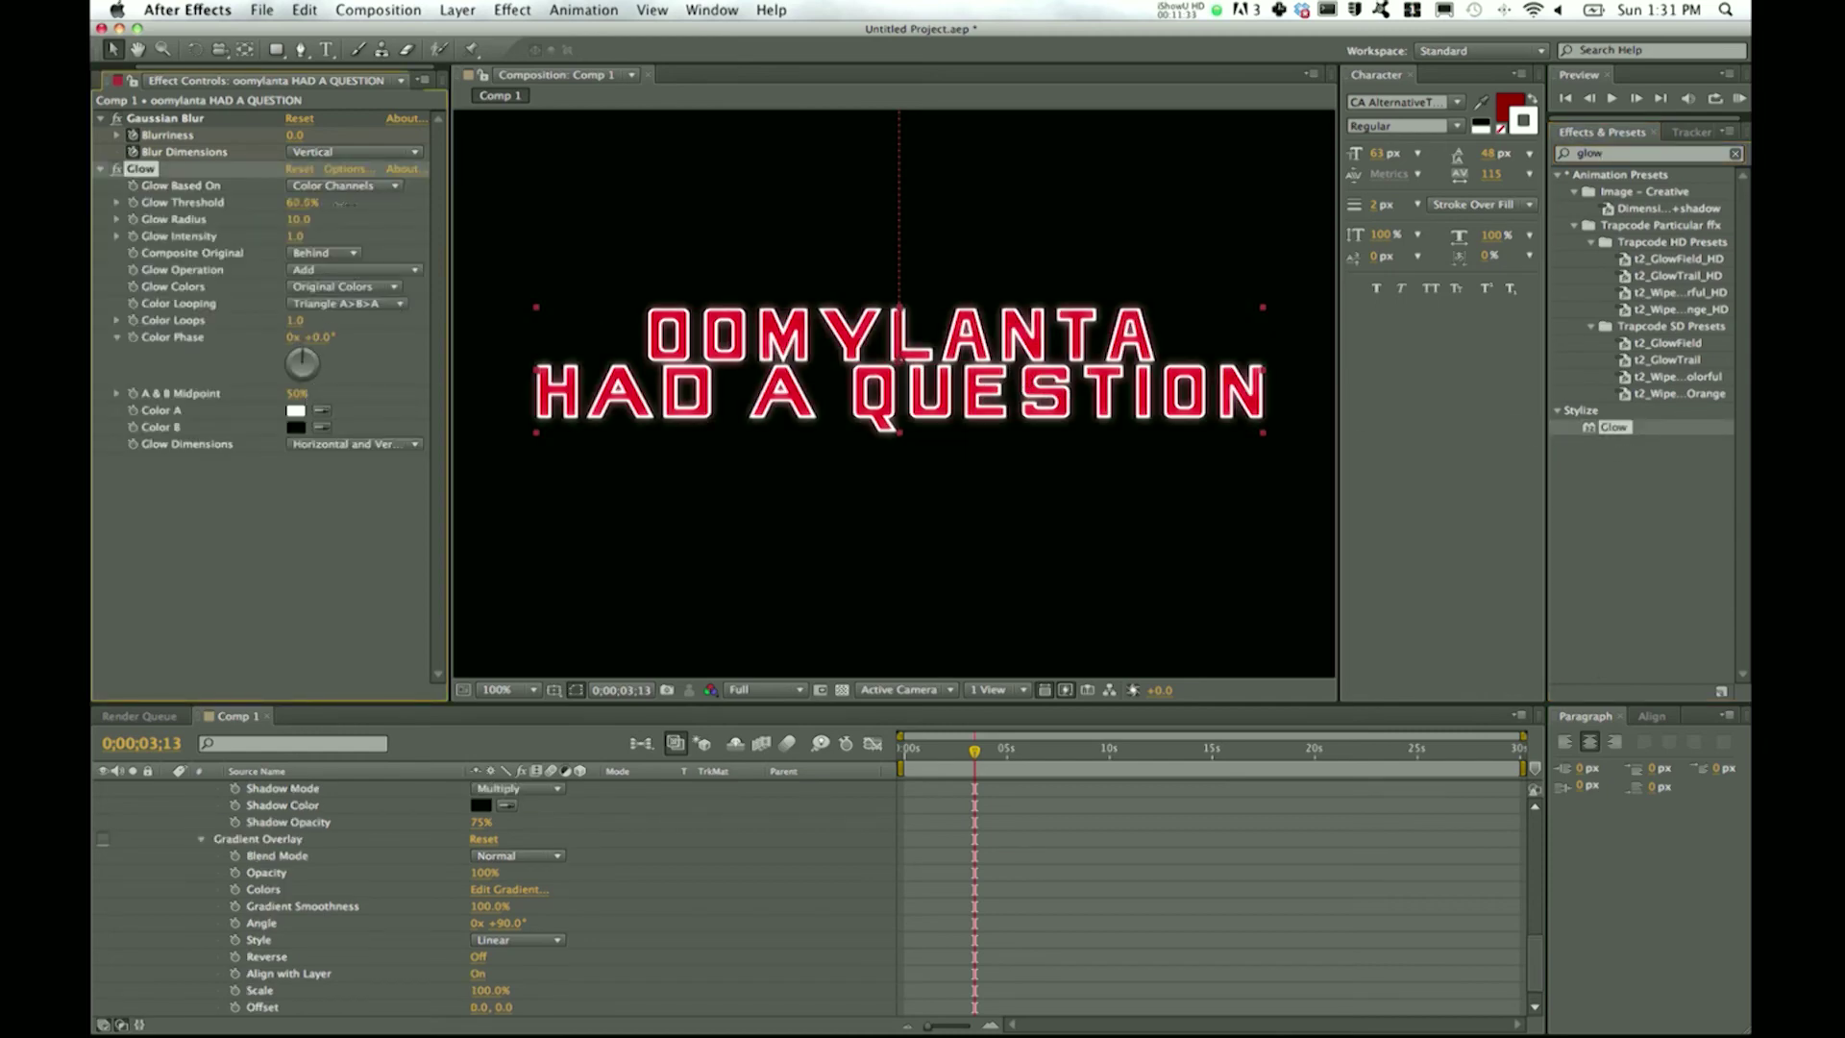
drag(300, 203, 111, 213)
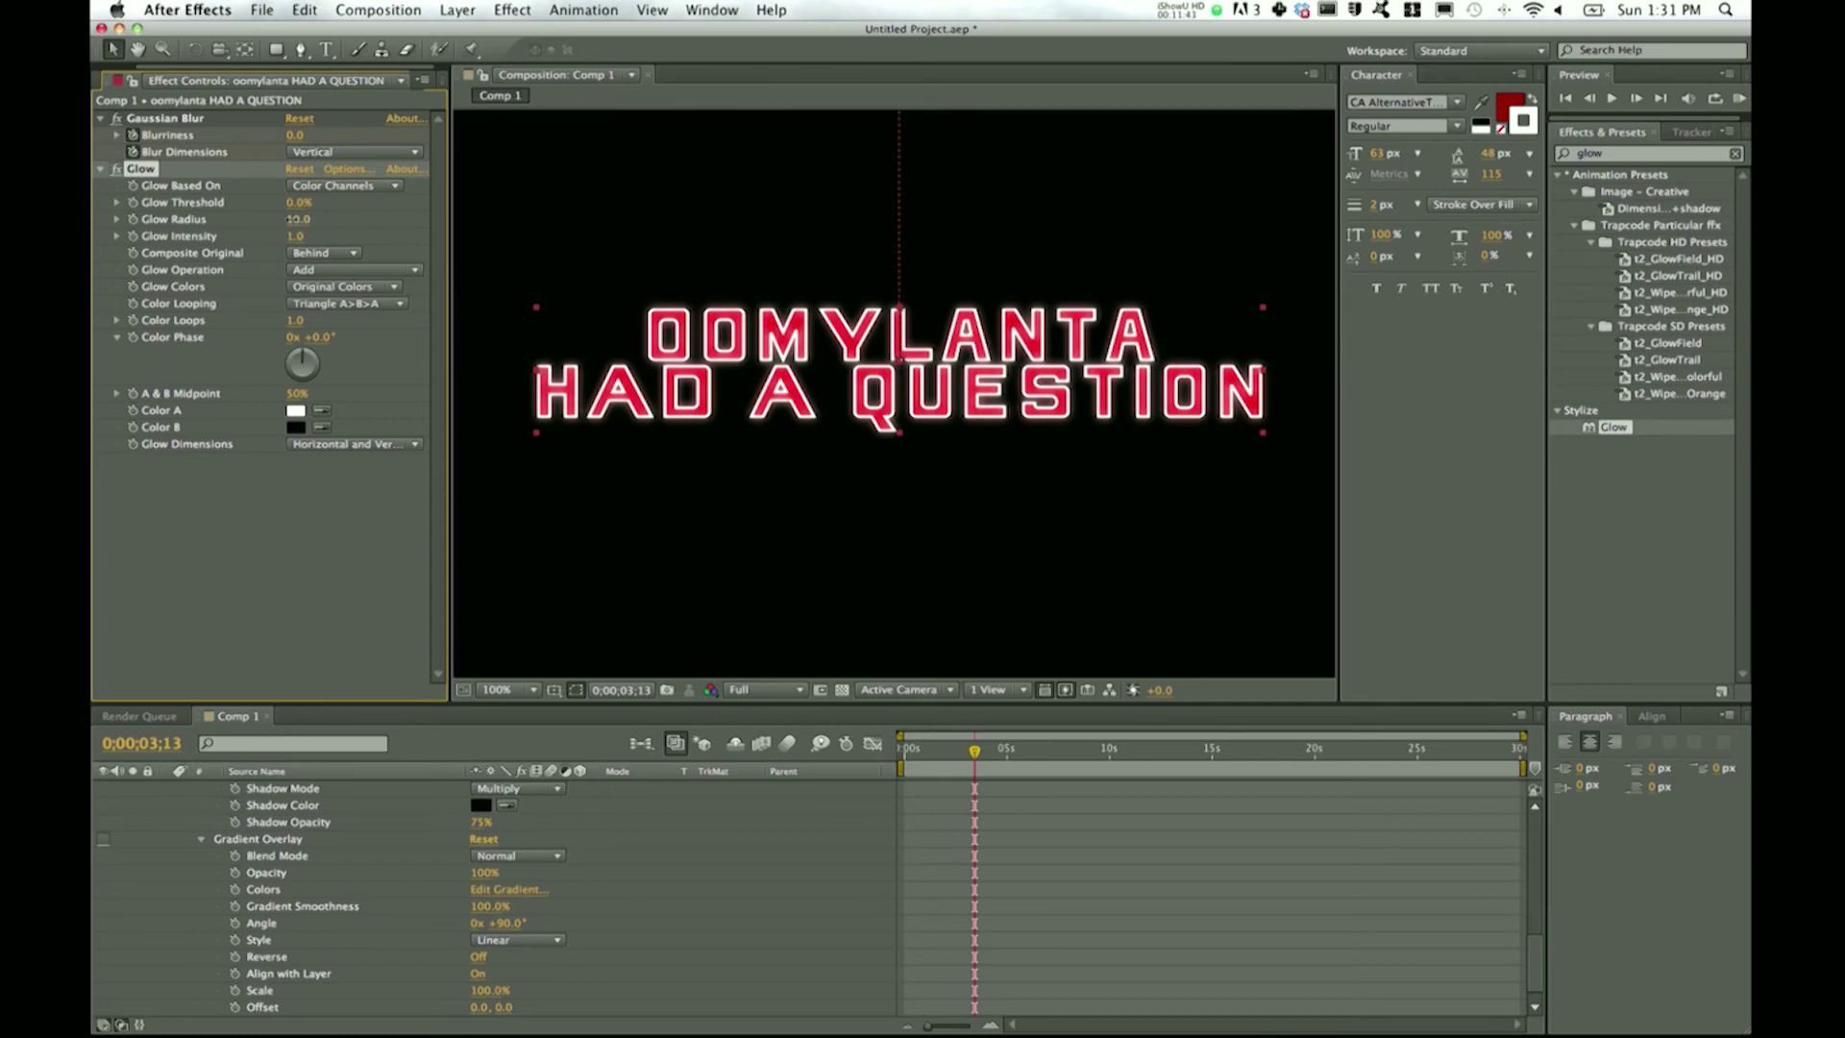
- Set the glow radius to 13, intensity to 2.3 and dimensions to Vertical
mouse_move(291, 219)
mouse_down()
mouse_move(275, 220)
mouse_move(297, 220)
mouse_up()
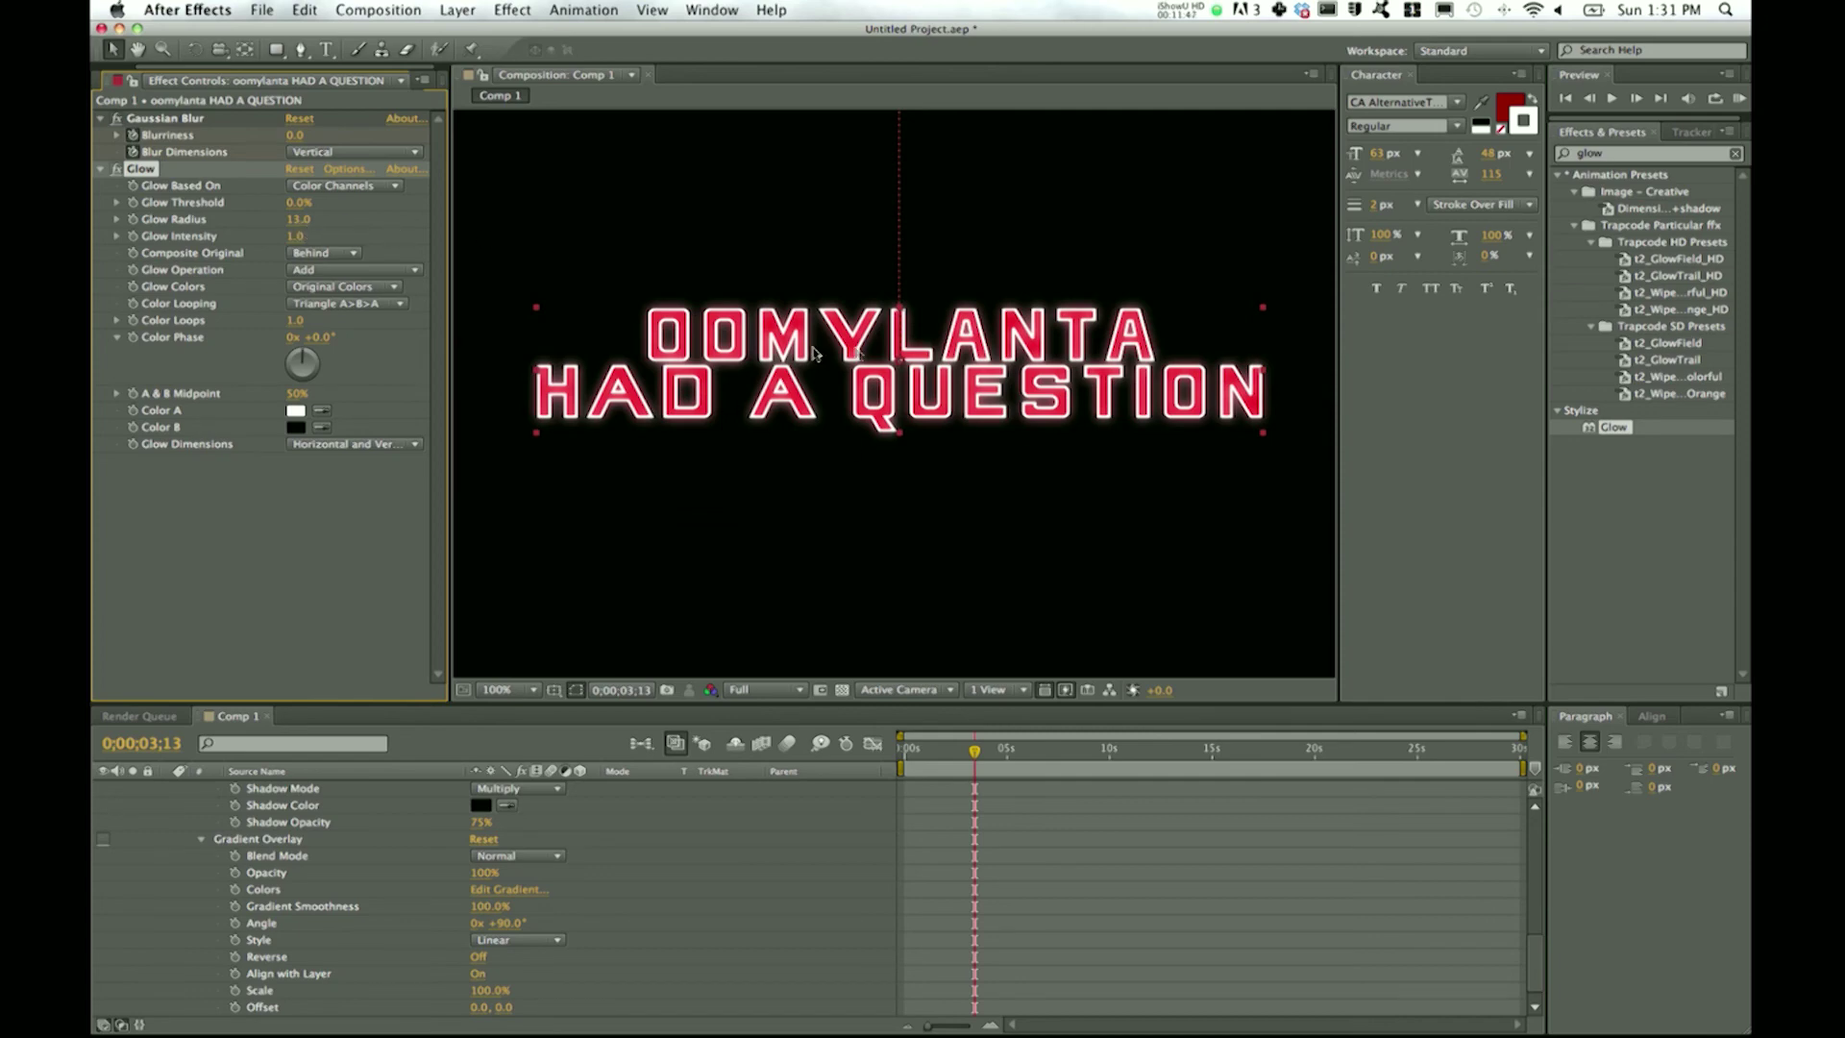
drag(299, 220, 96, 222)
drag(290, 235, 423, 249)
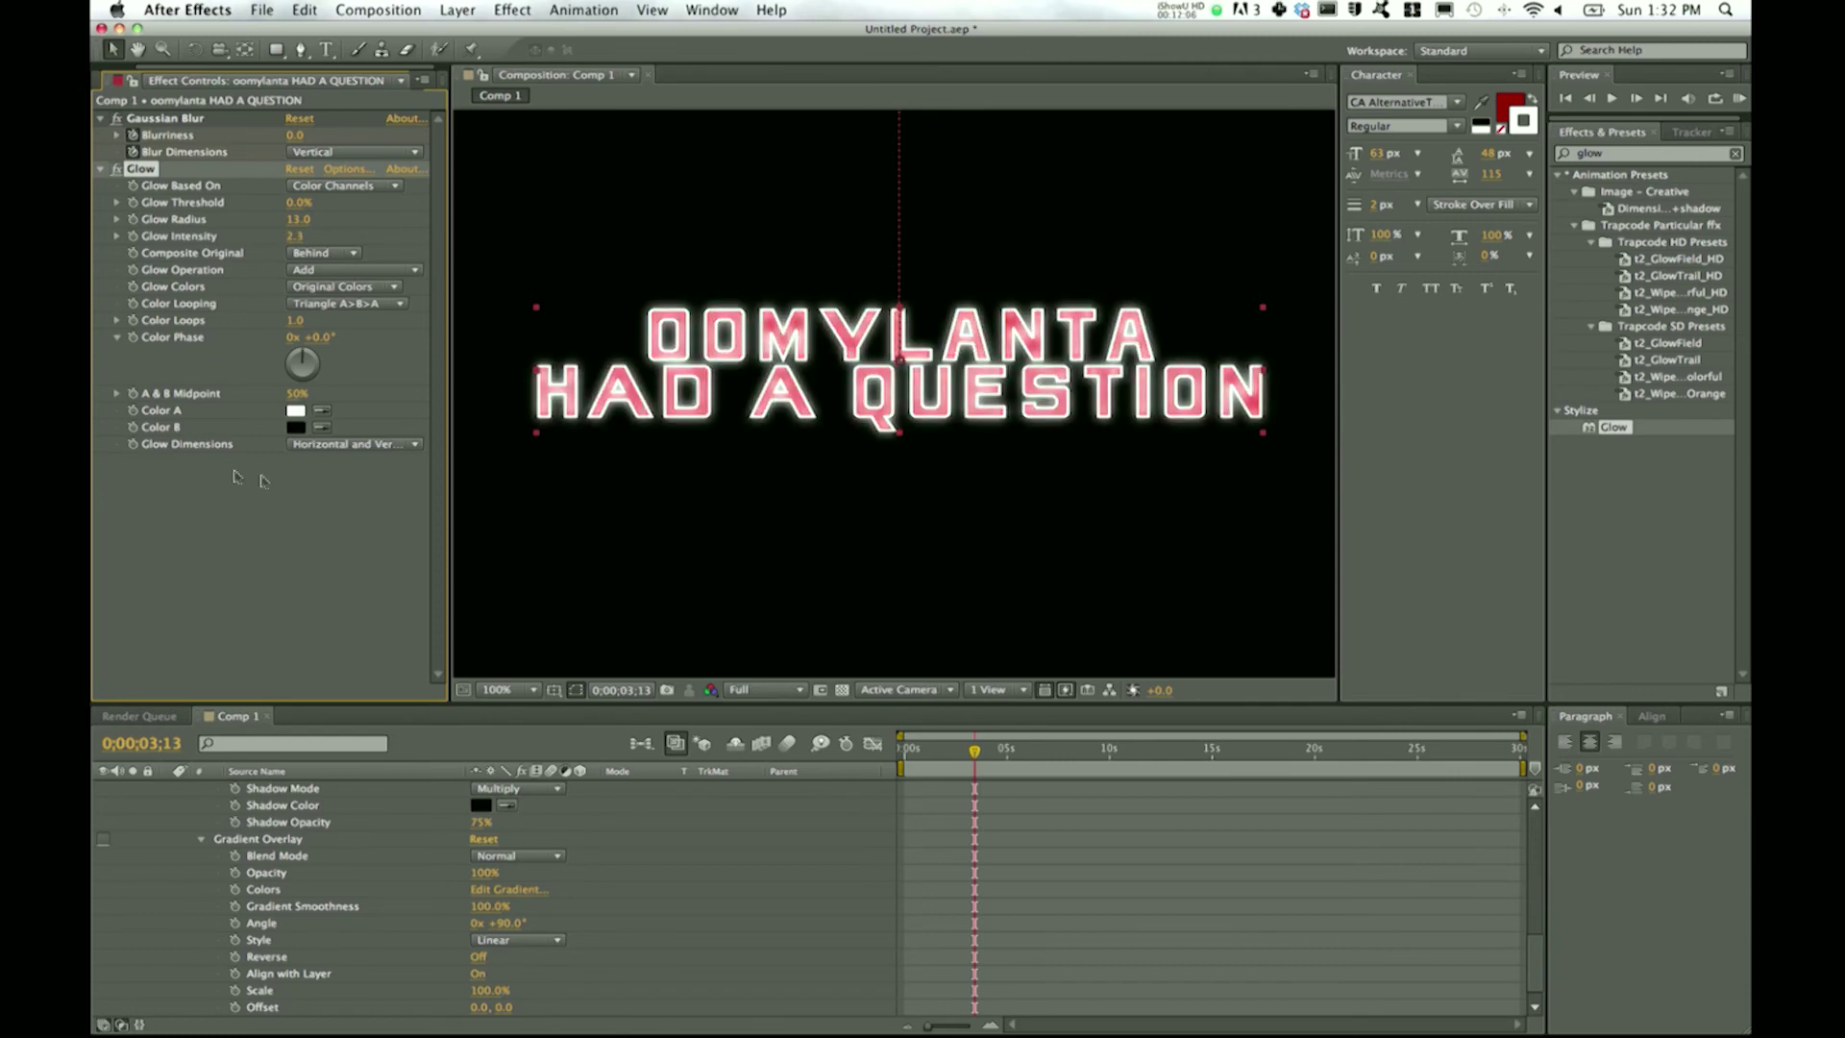
click(330, 444)
click(332, 502)
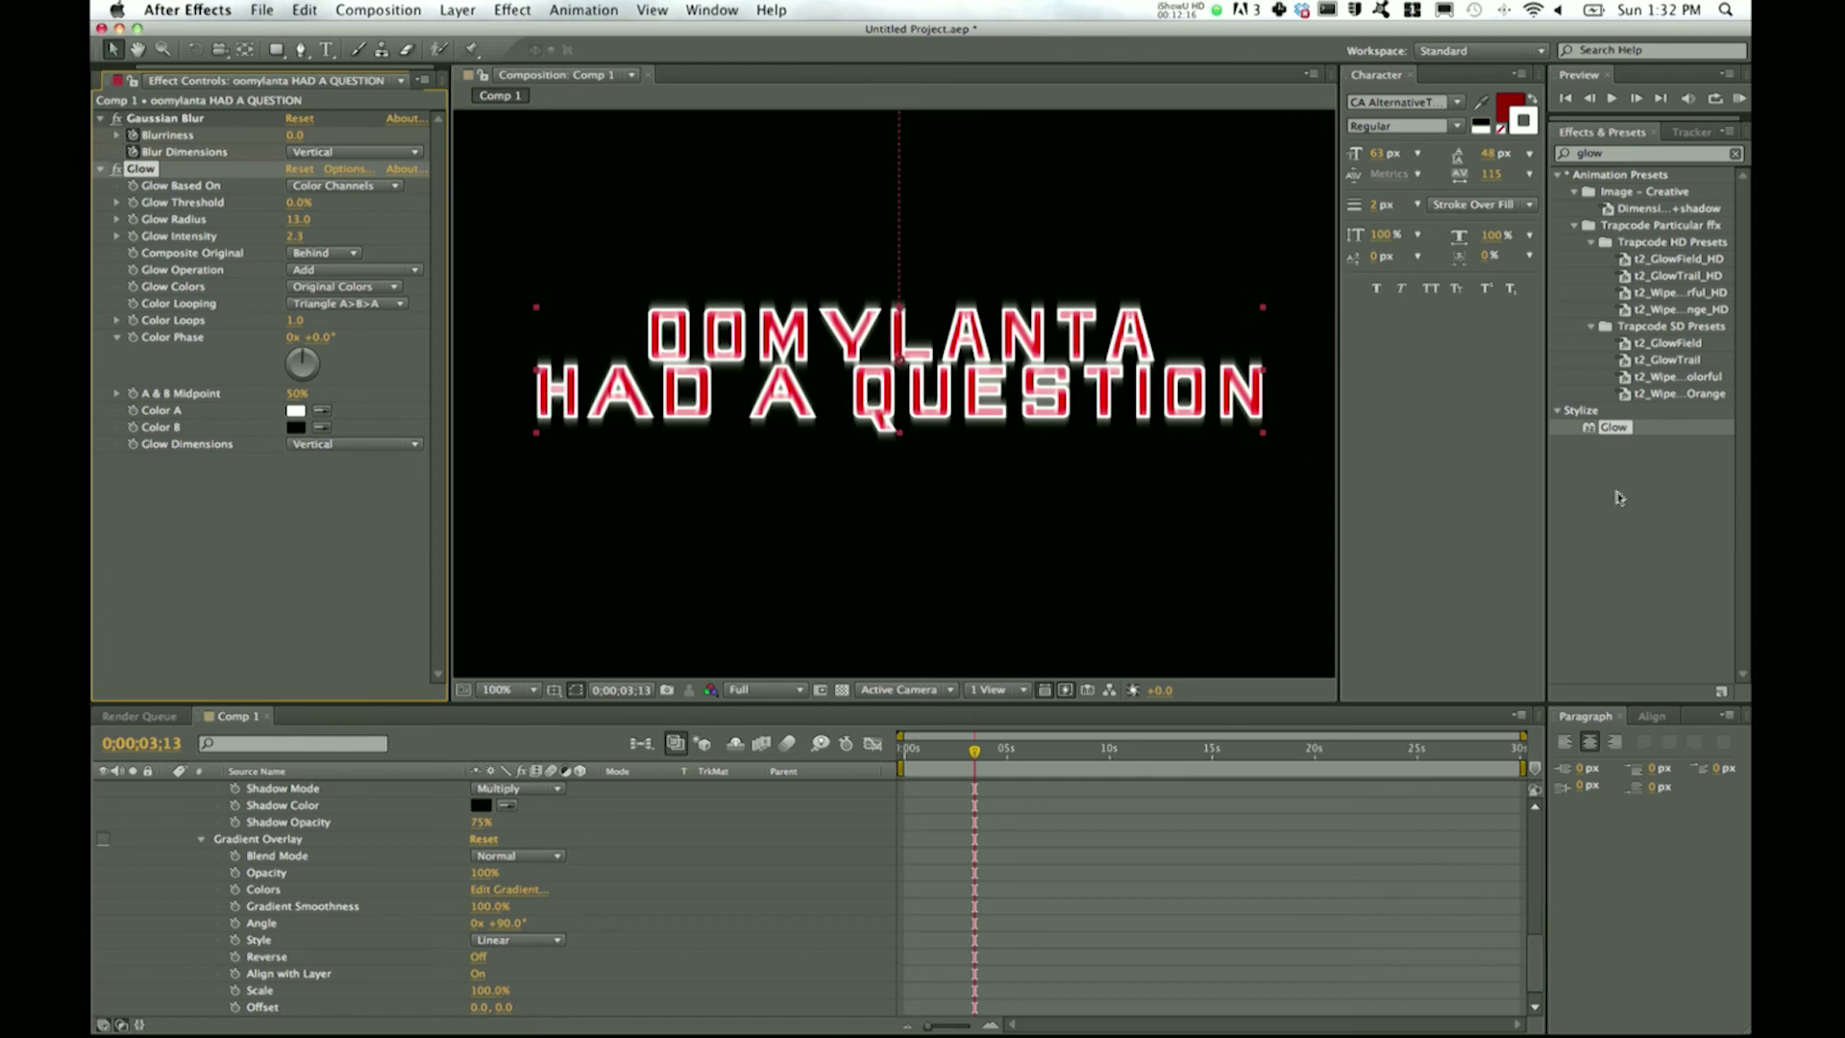
click(1558, 175)
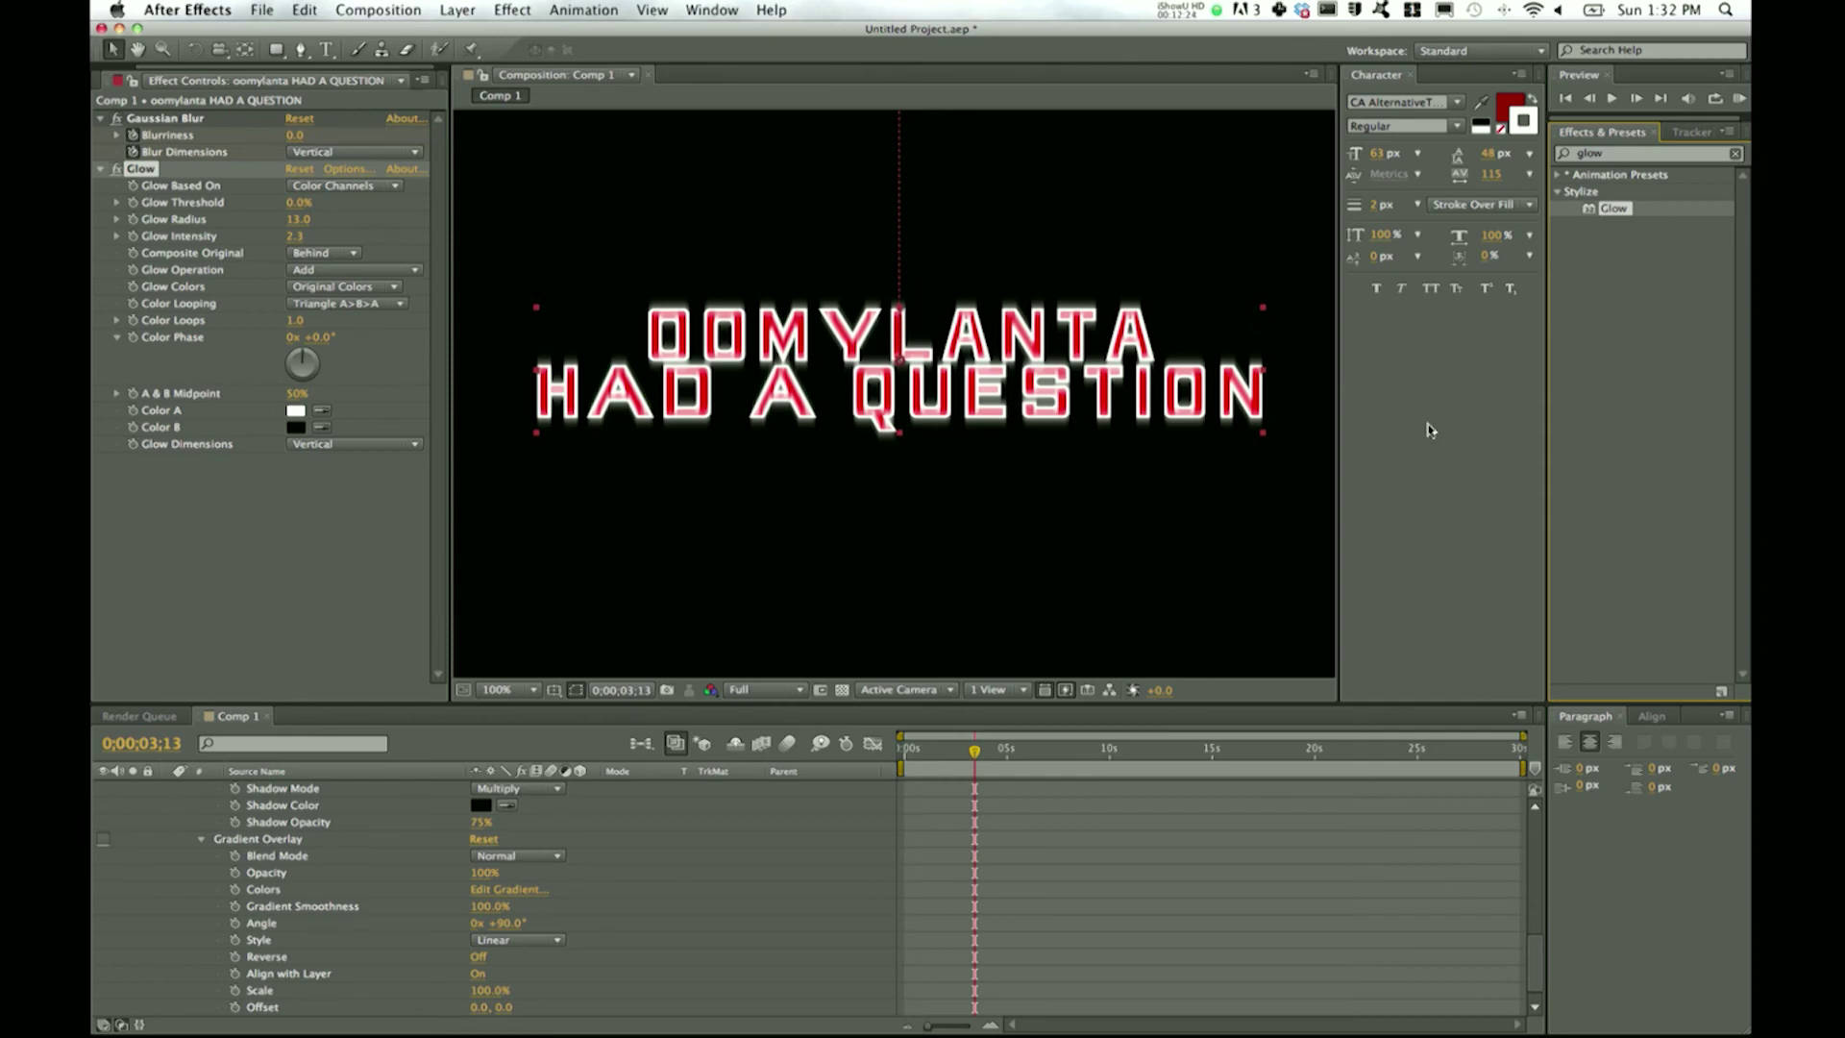
click(1733, 157)
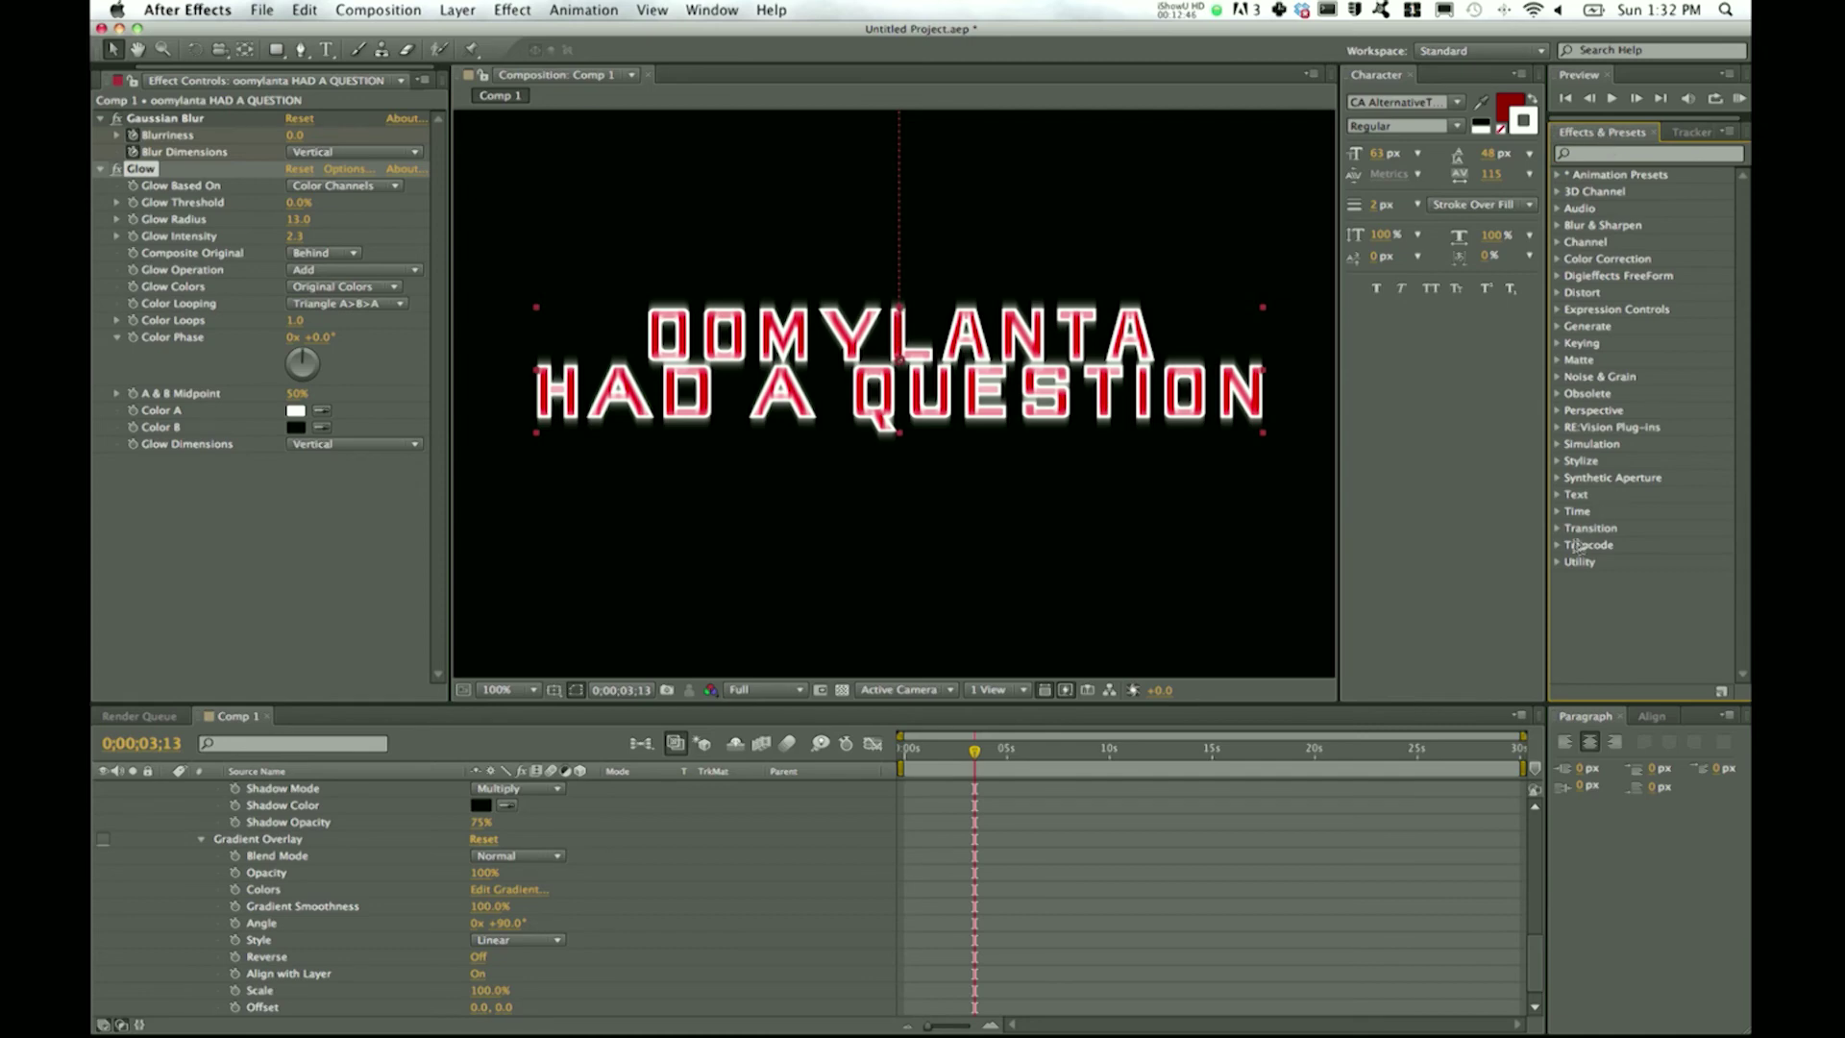
- Apply Stylize > Brush Strokes to the title and set brush size to 3.4
click(1557, 460)
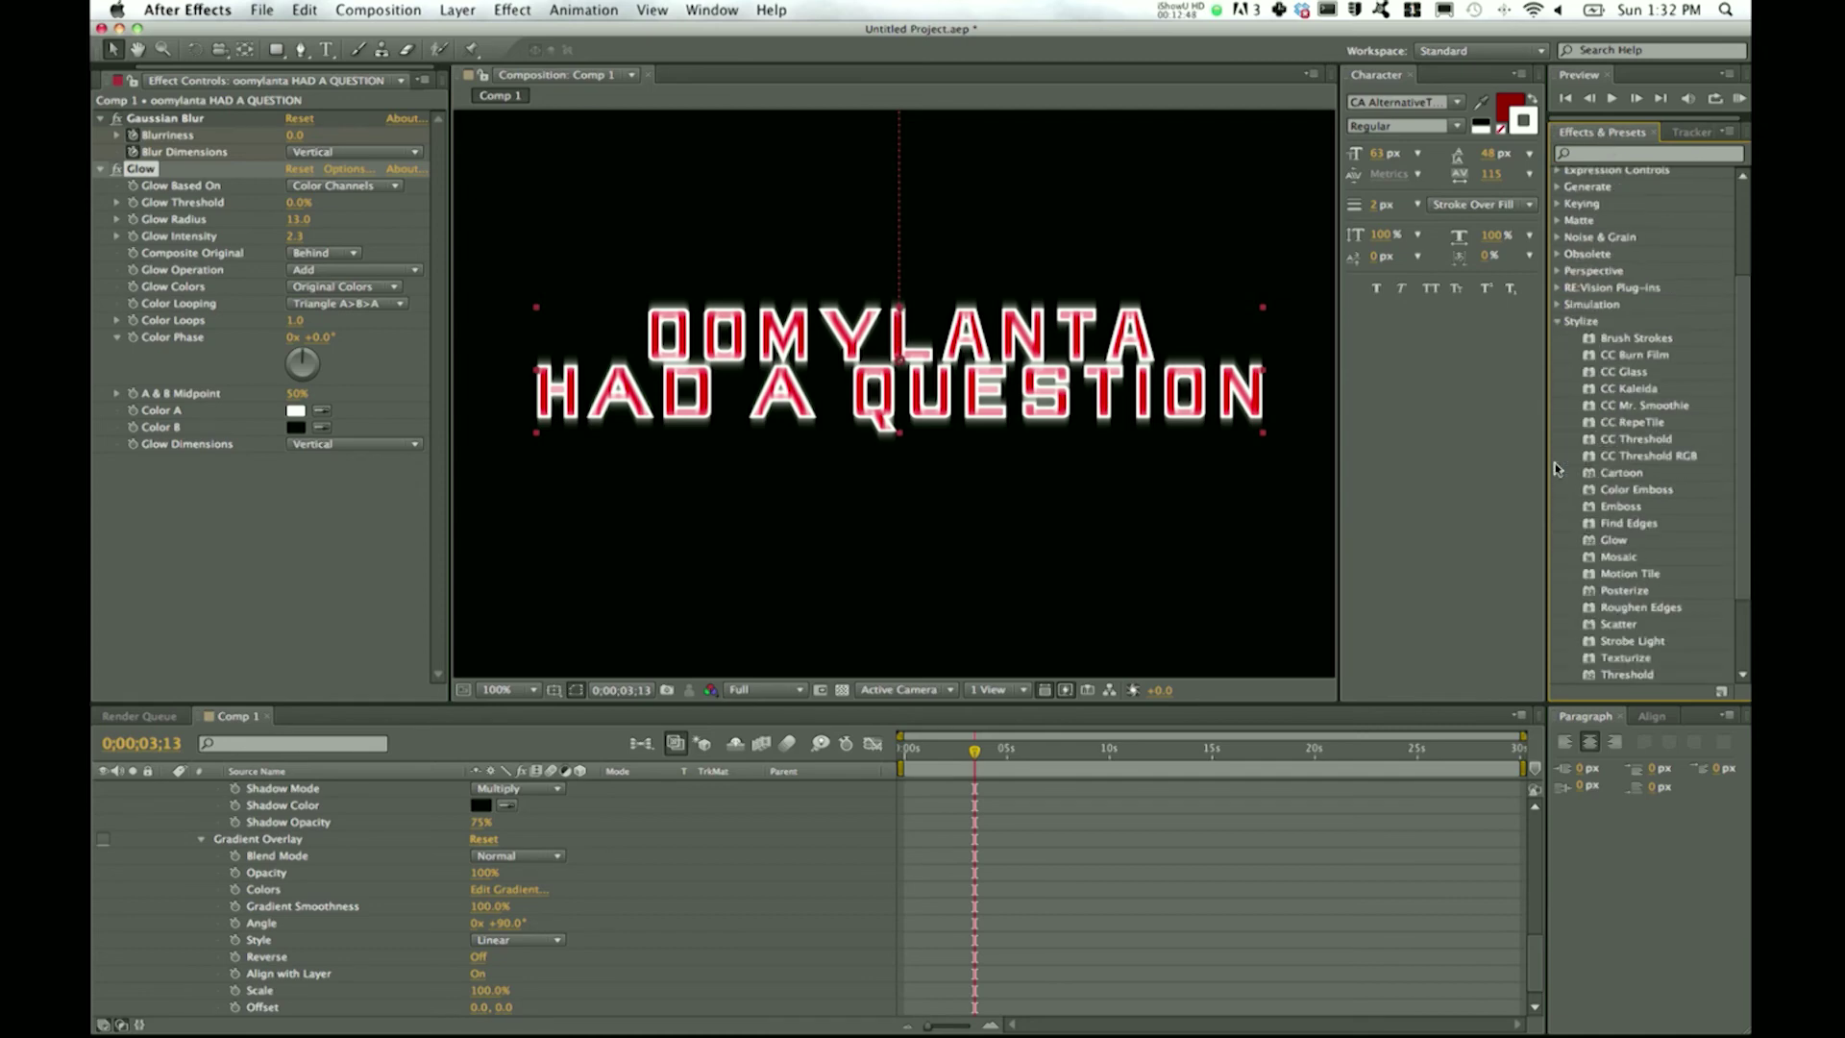
scroll(1662, 456, down, 3)
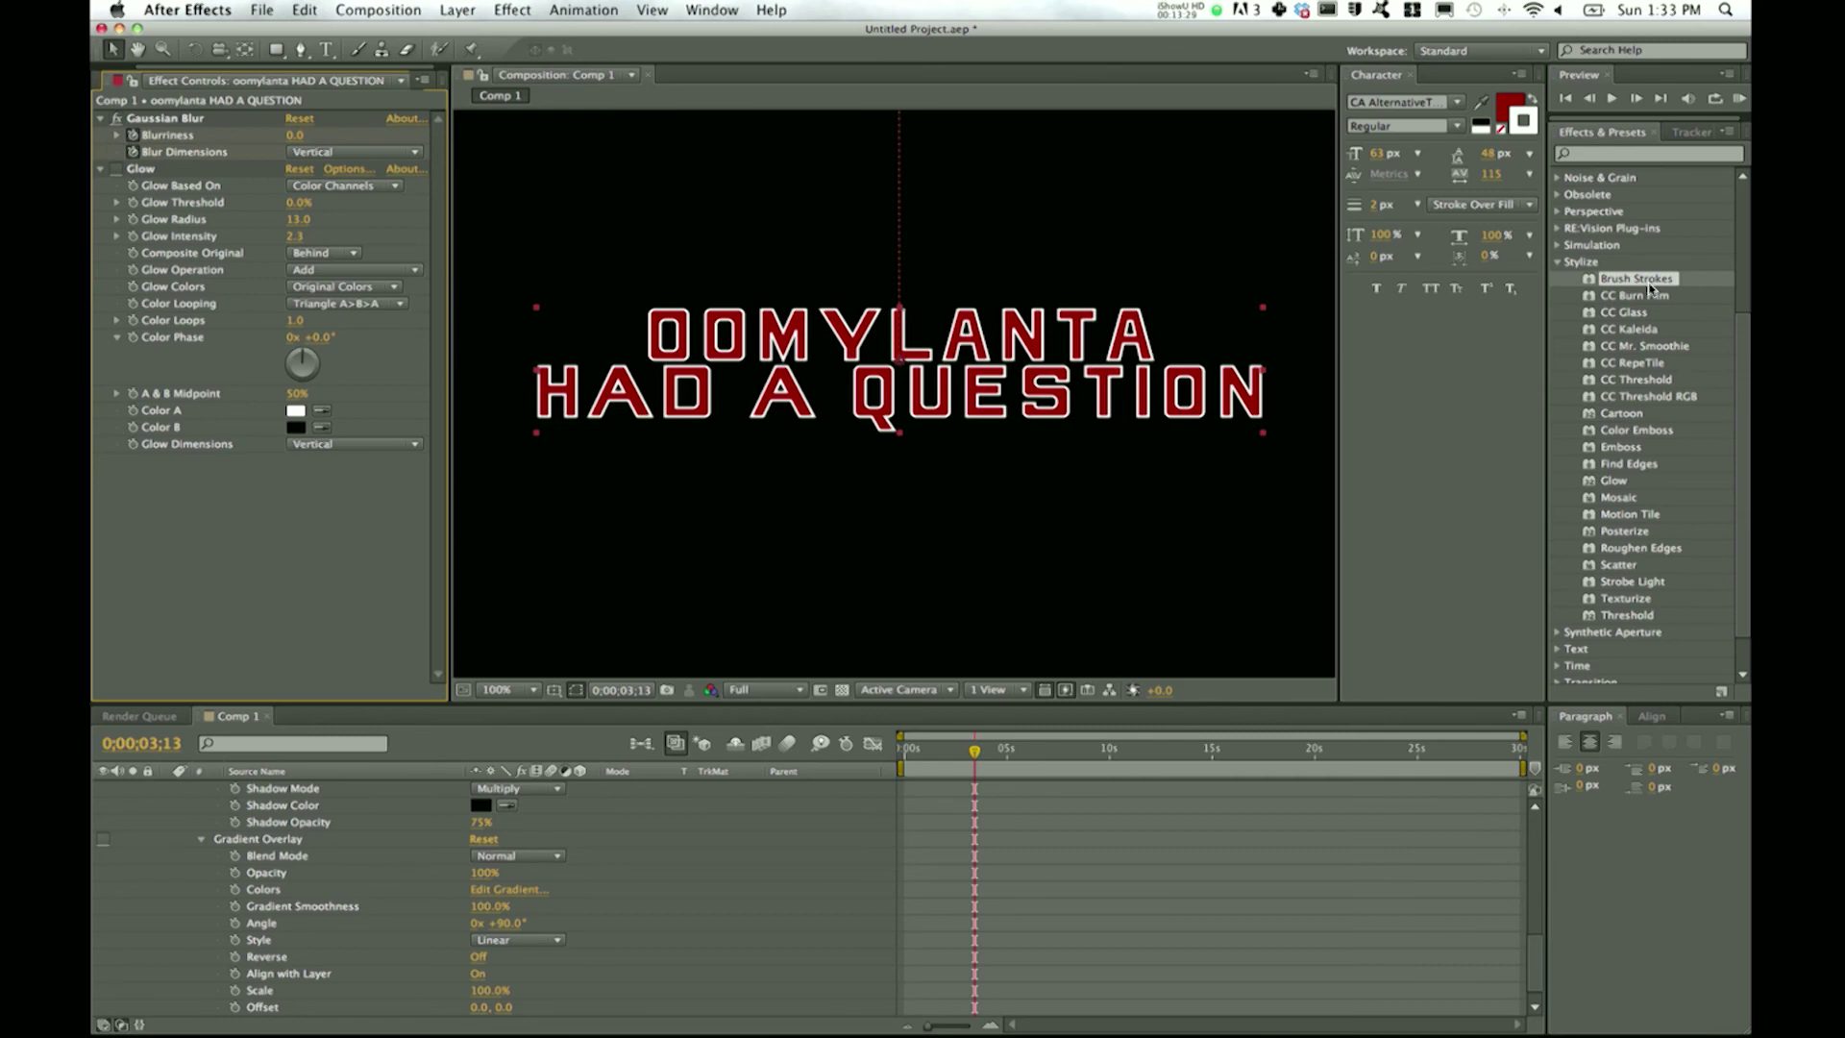
mouse_move(1649, 288)
mouse_down()
mouse_move(1249, 350)
mouse_move(994, 363)
mouse_up()
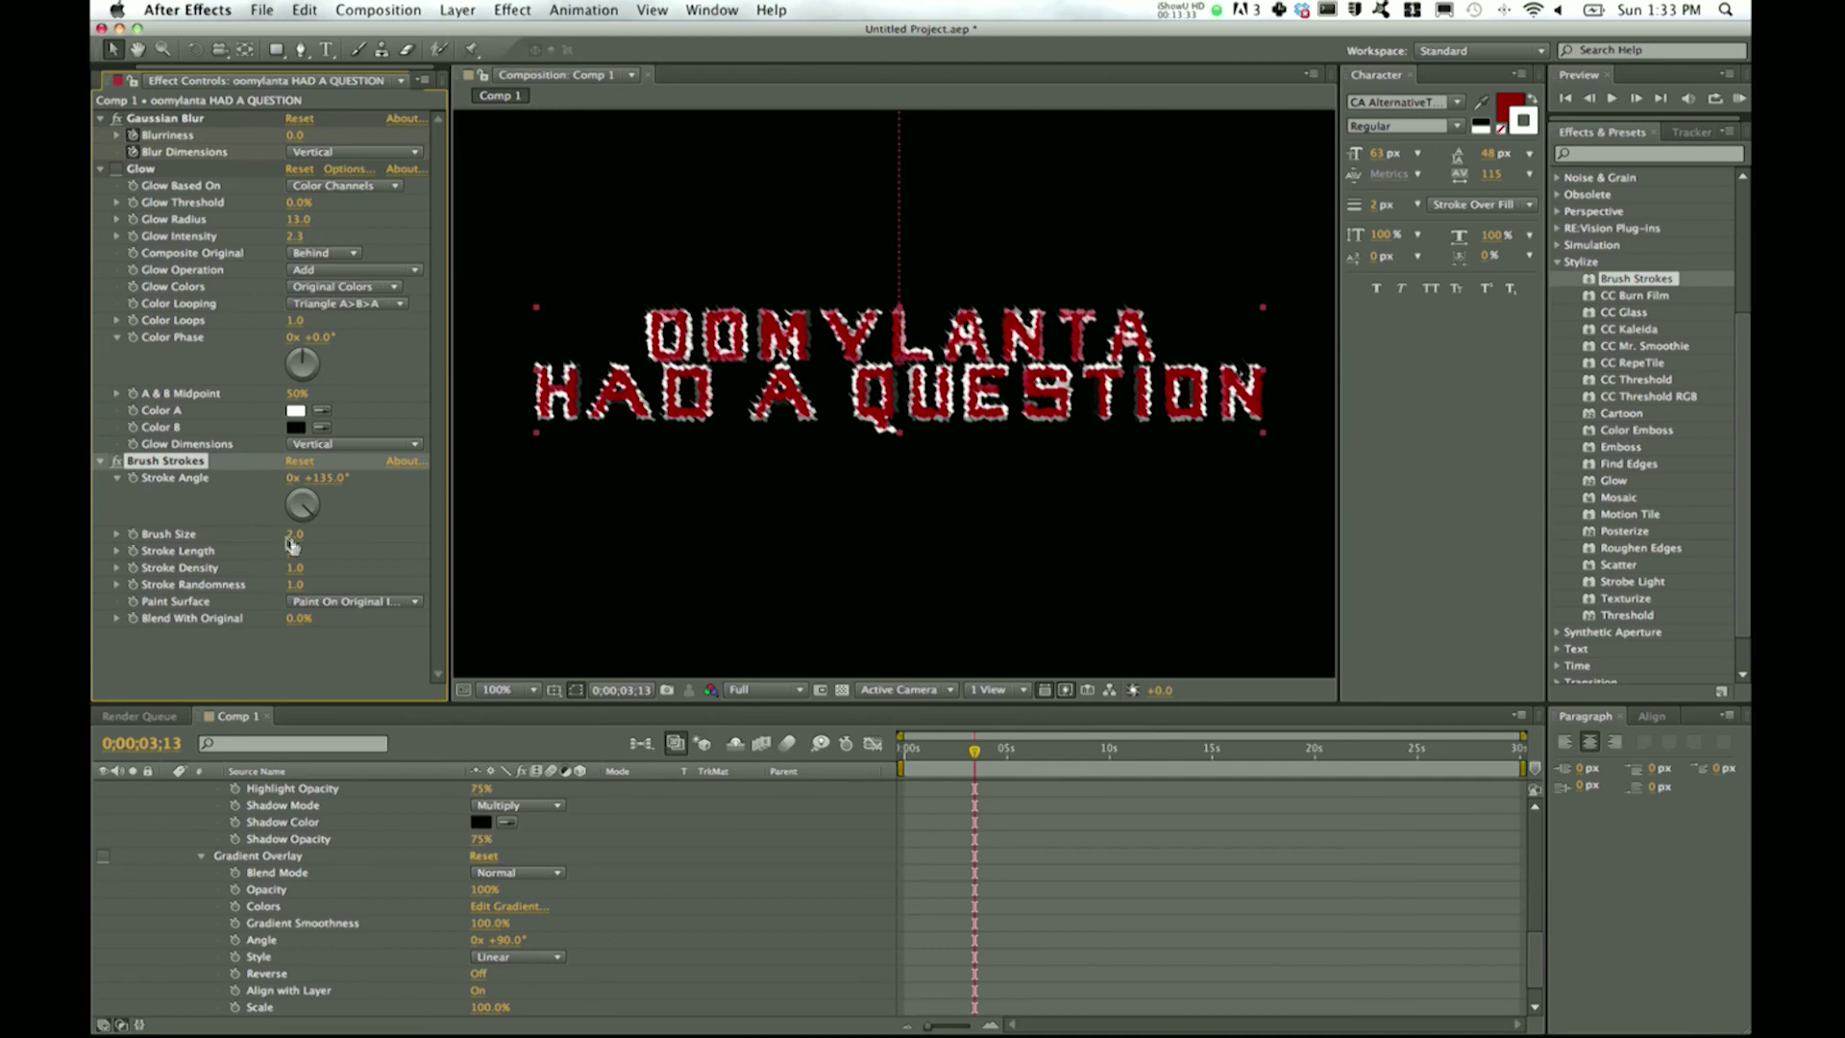
drag(293, 546, 252, 545)
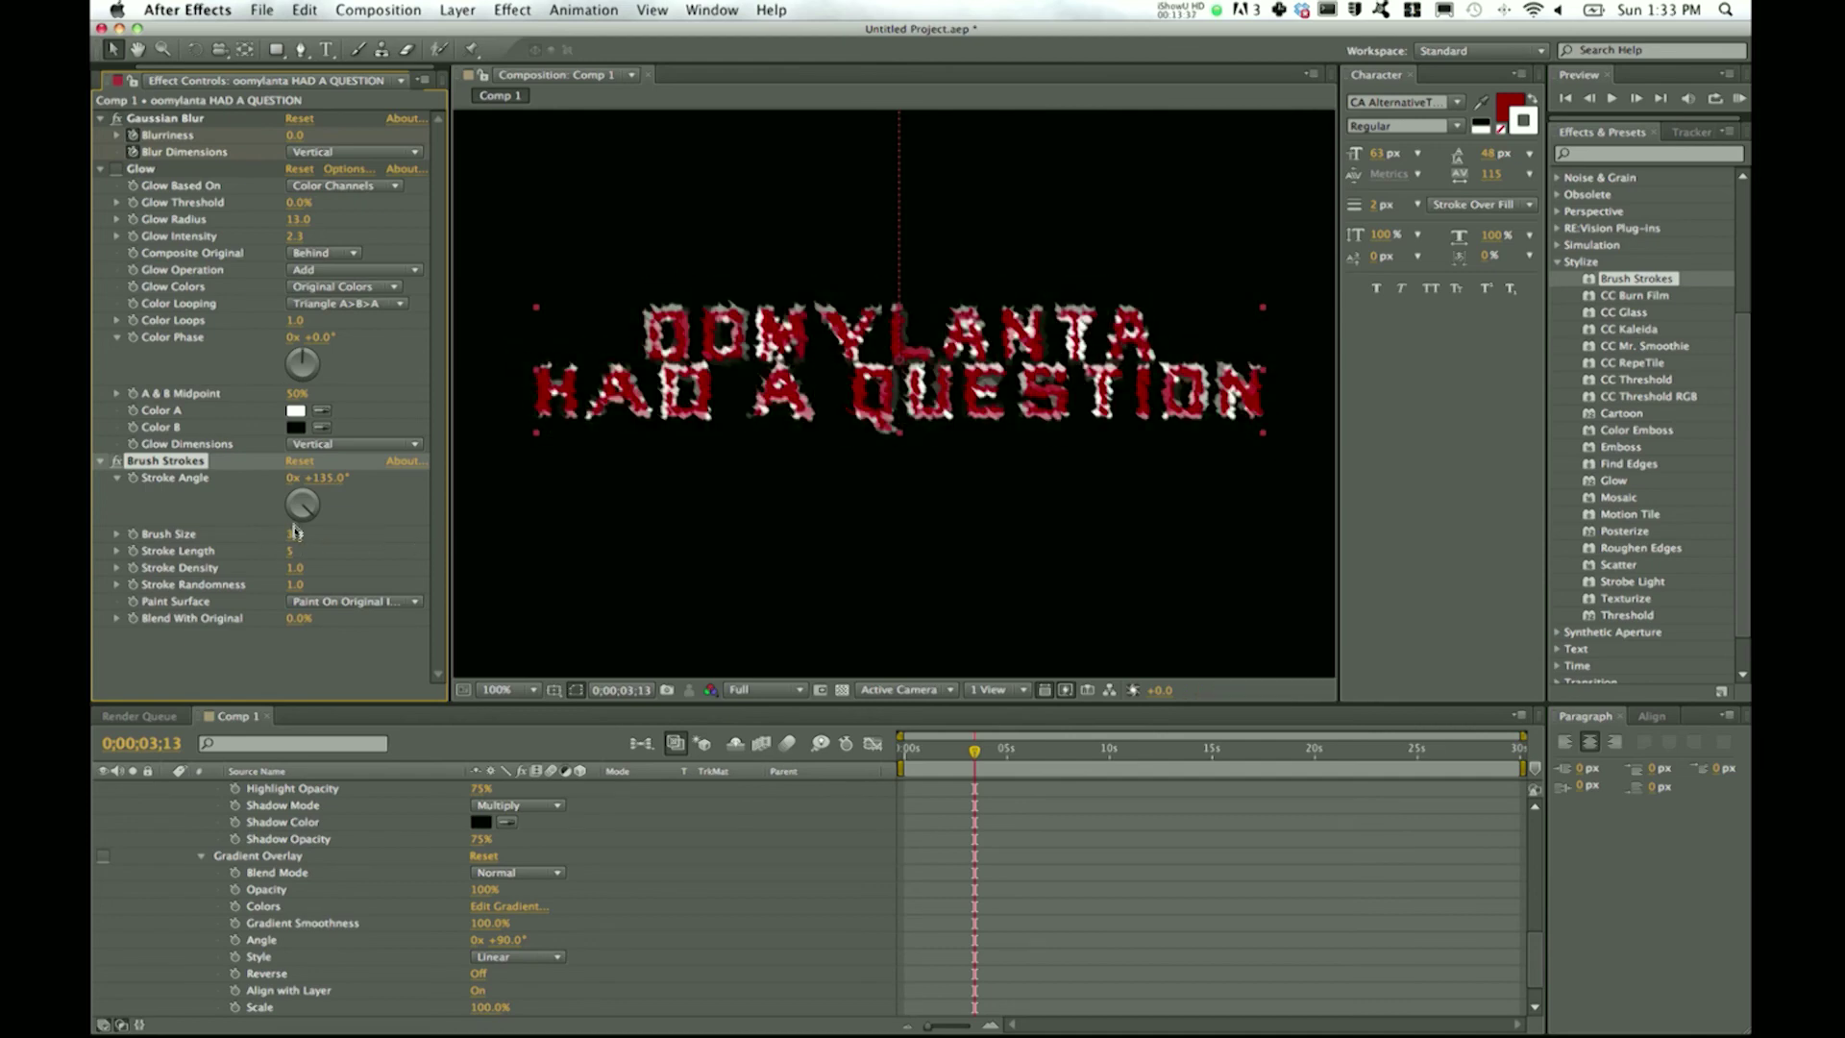
- Keyframe the brush size so it animates down to 0 at 0;00;06;20
click(134, 534)
key(Page_Down)
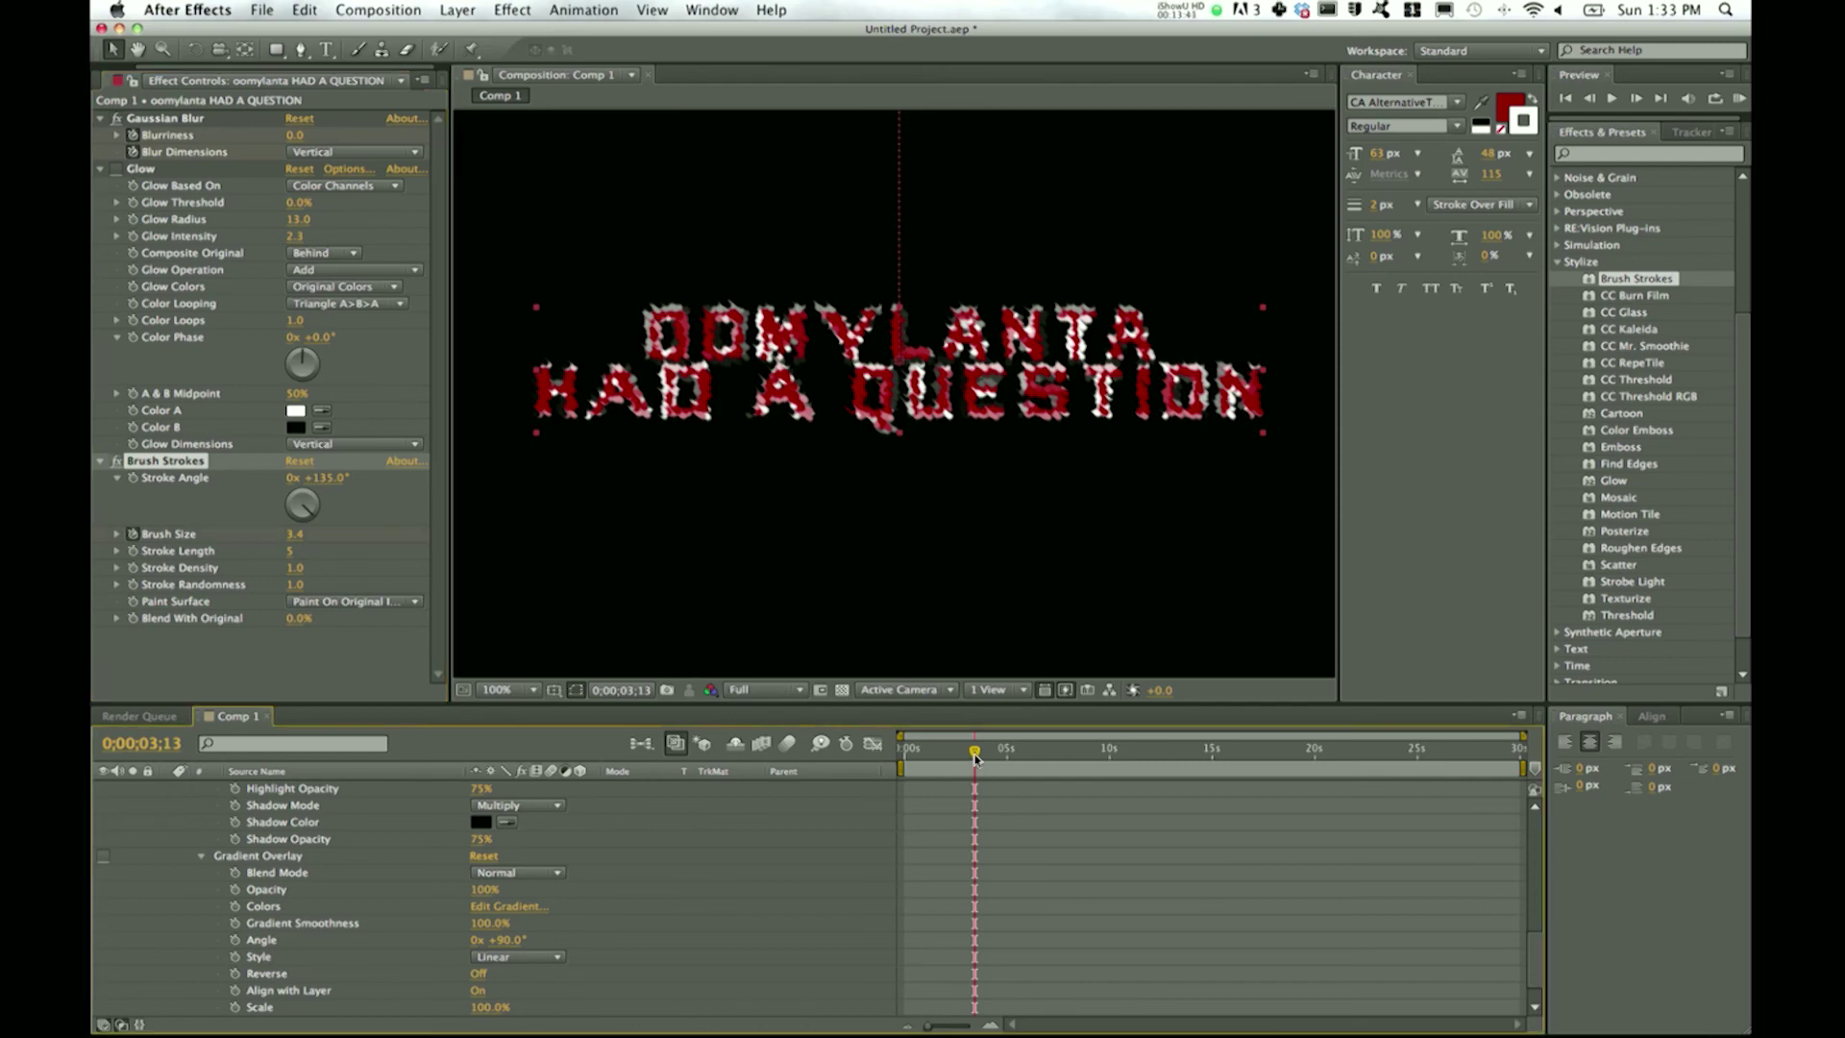
click(1041, 751)
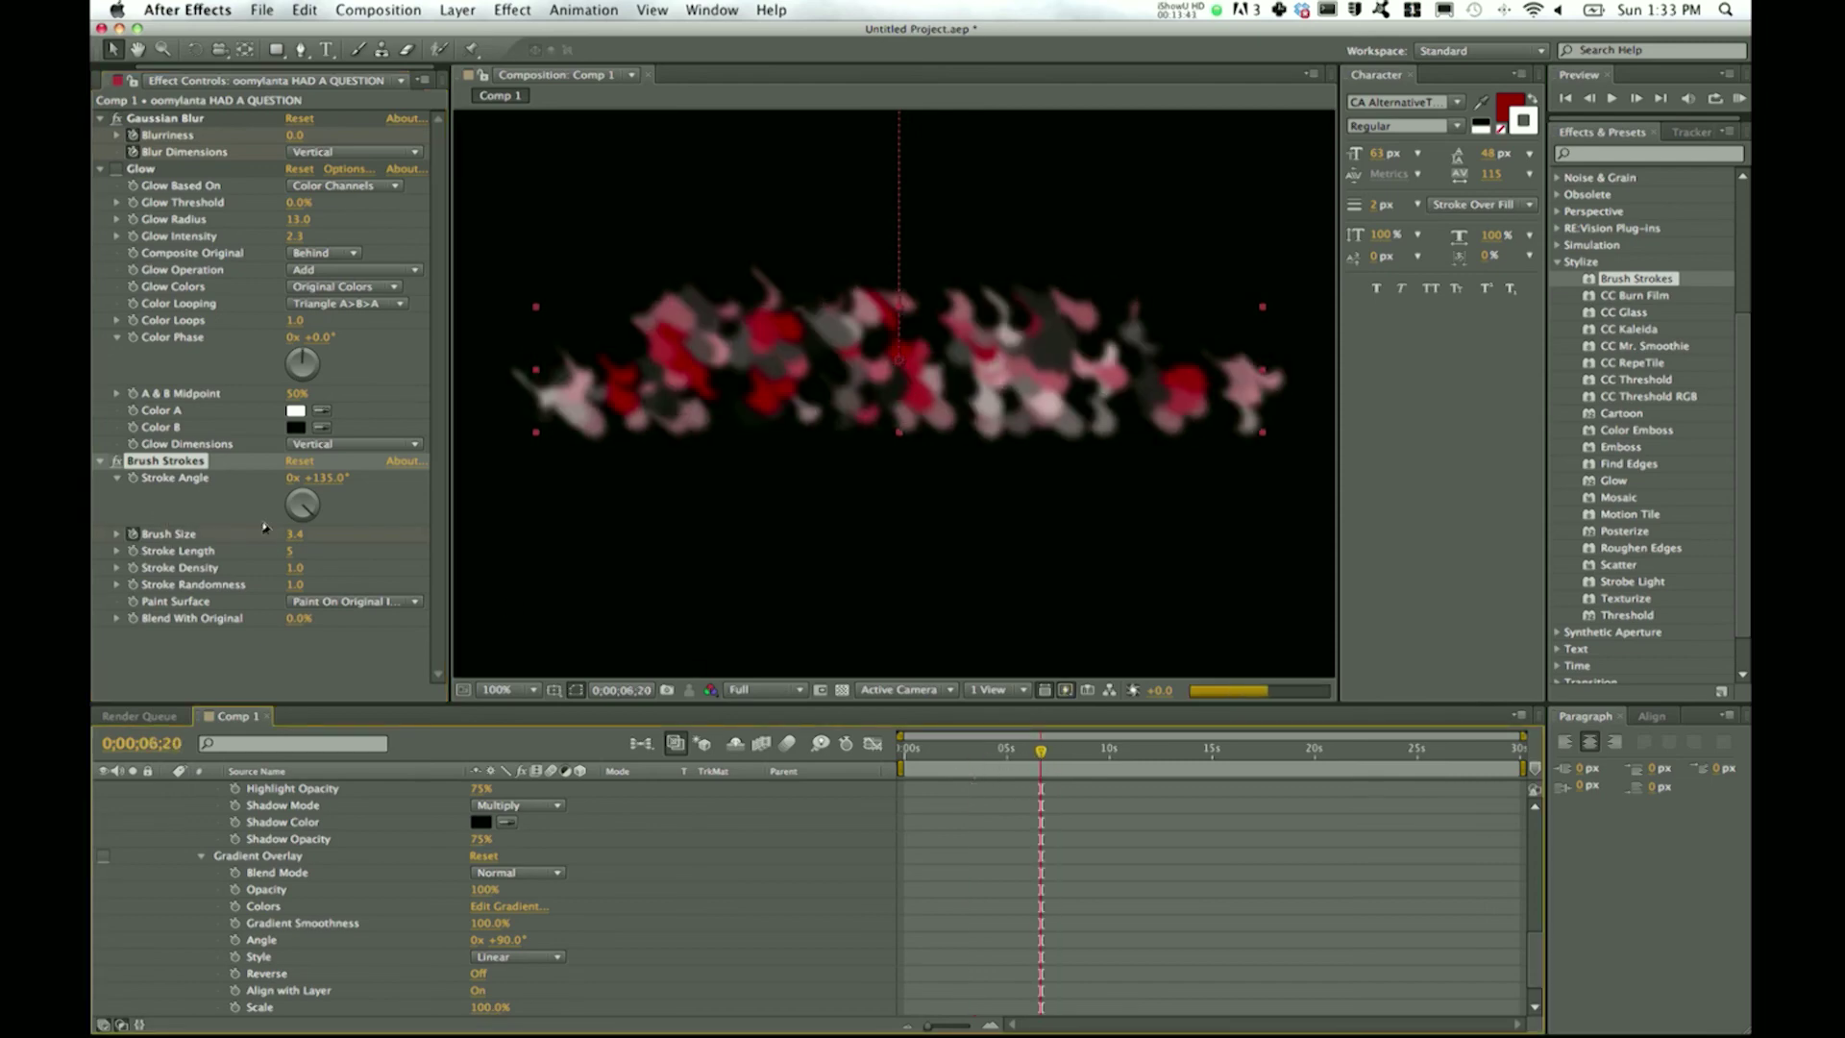
click(294, 536)
text(0)
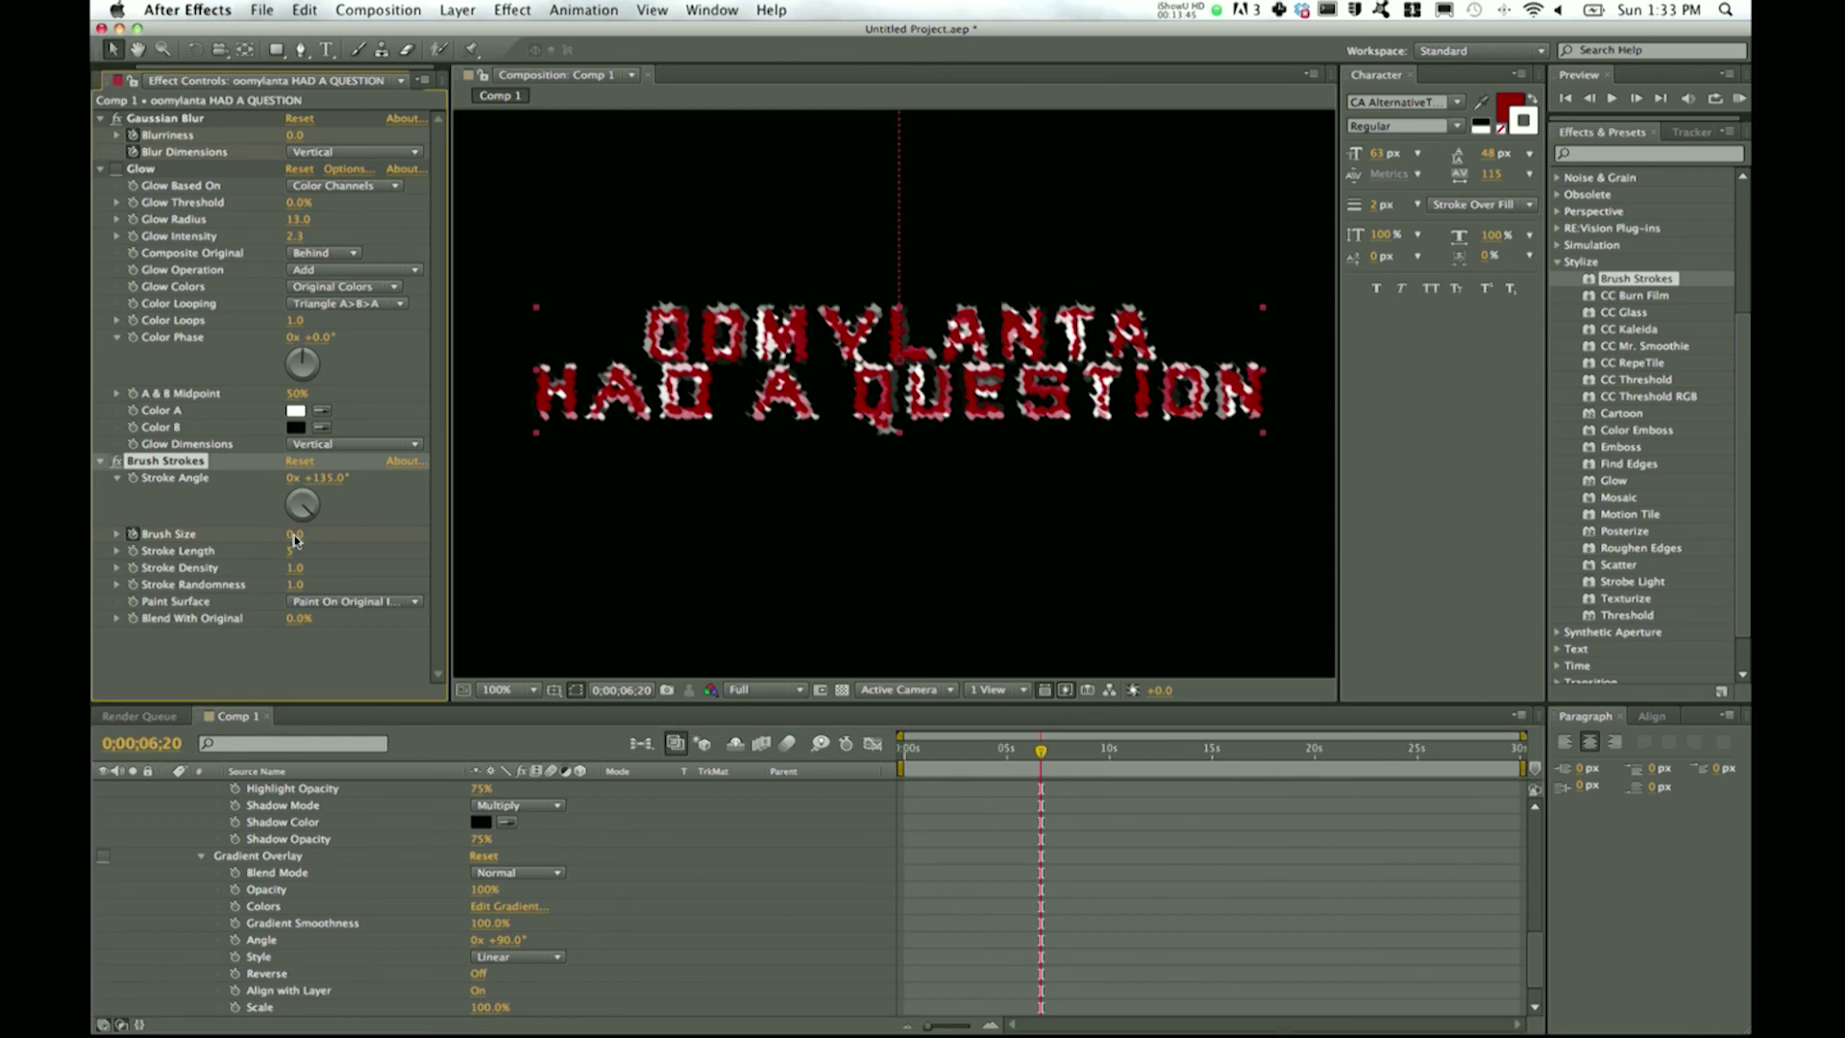
key(Return)
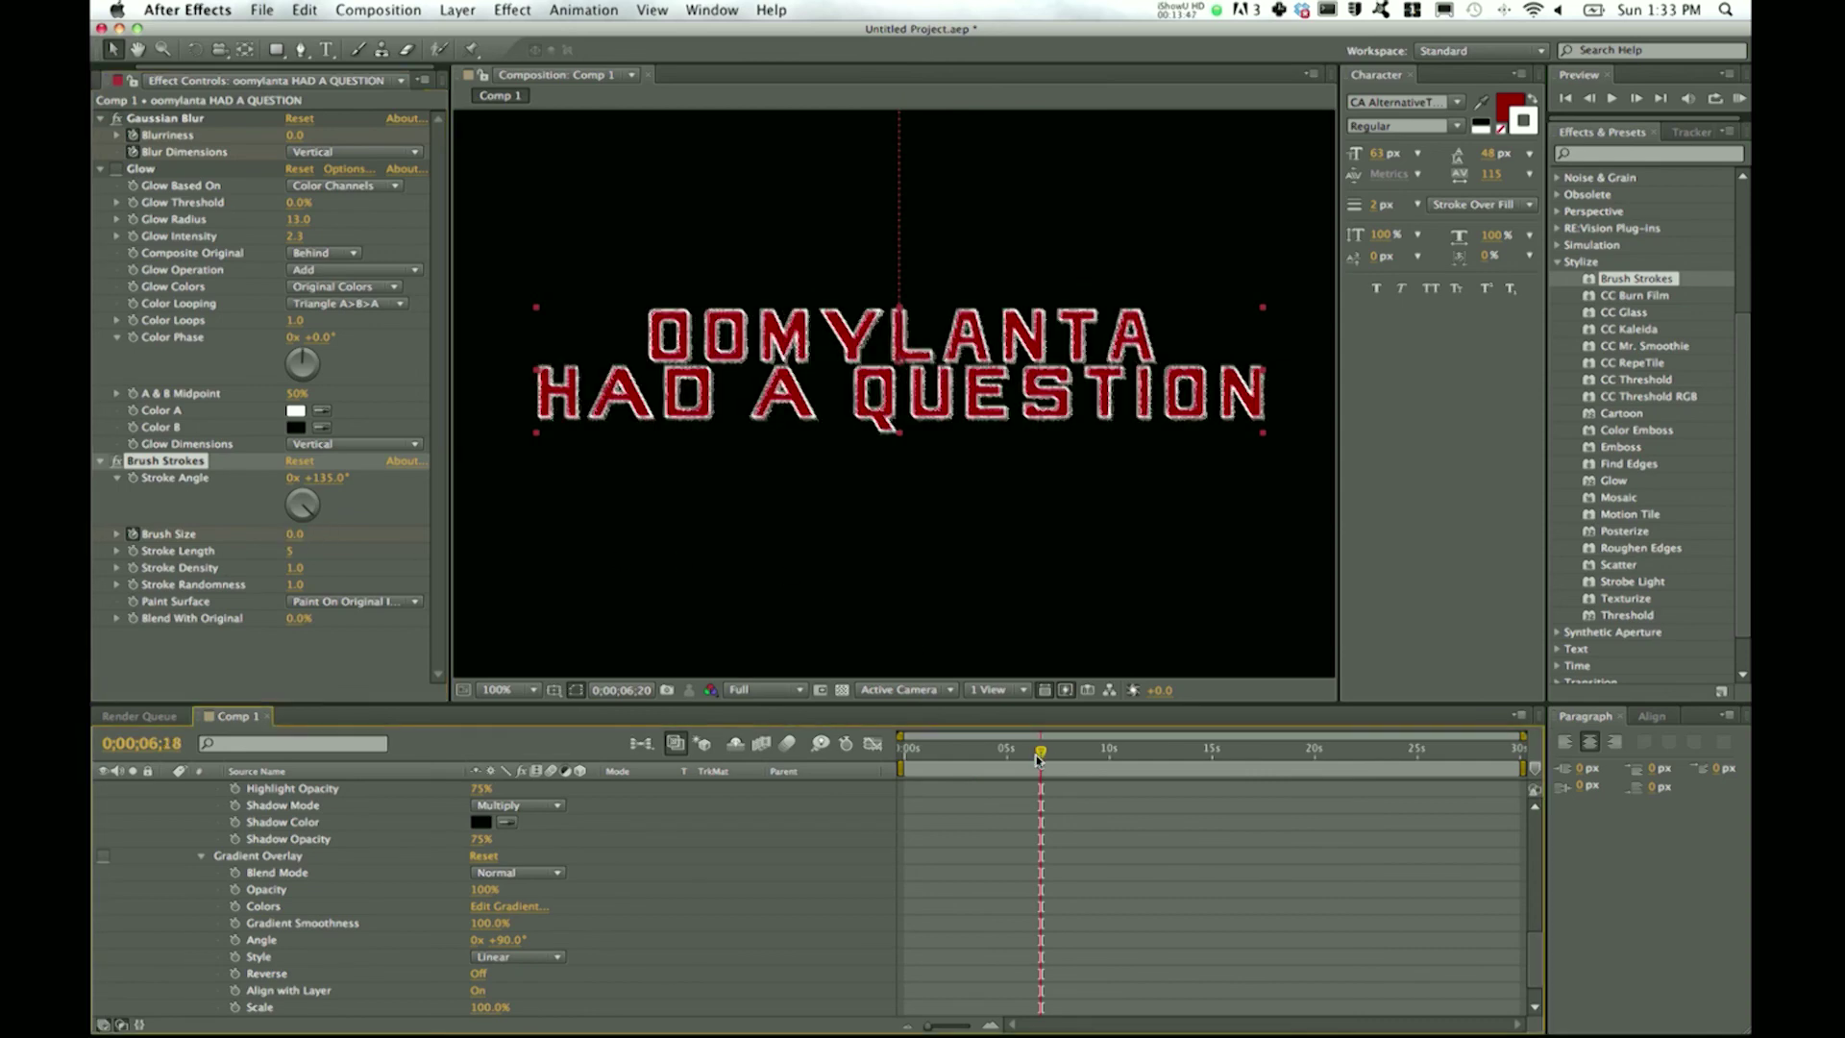
drag(1042, 753, 988, 763)
- Preview the brush-stroke animation and stop it at 0;00;04;28
key(space)
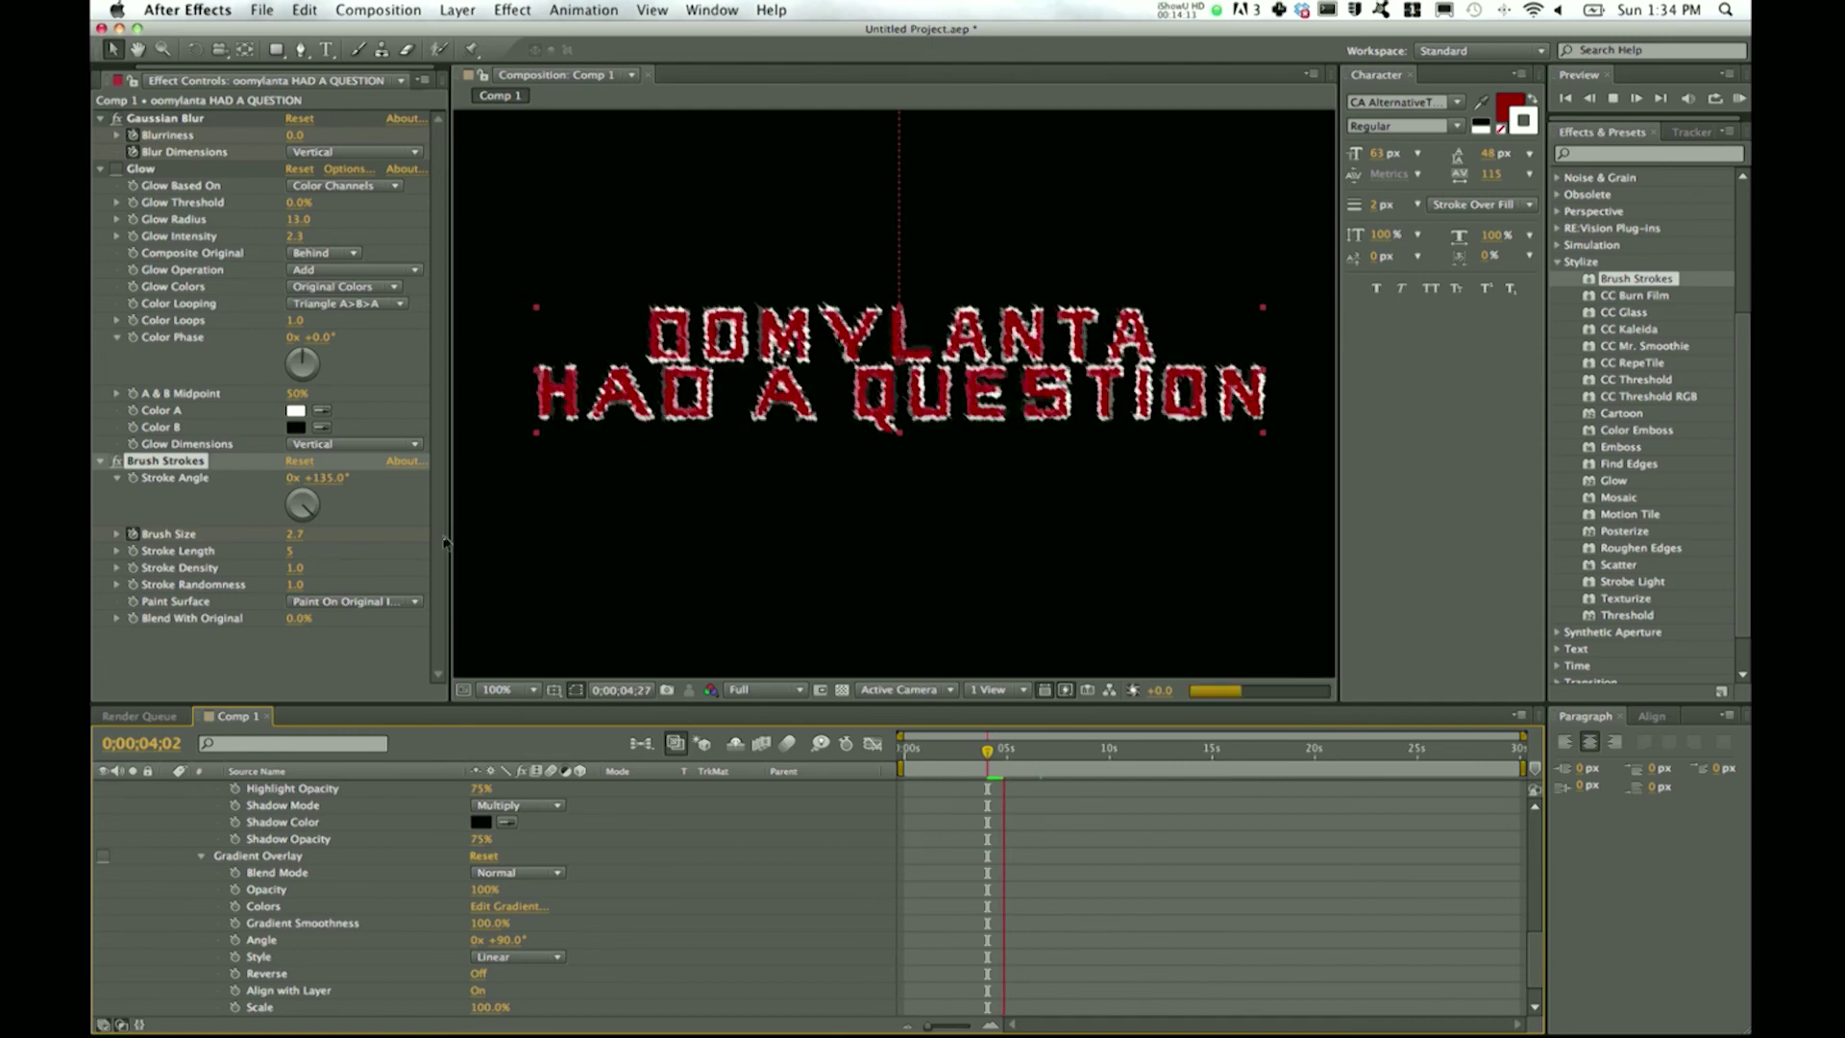
click(683, 763)
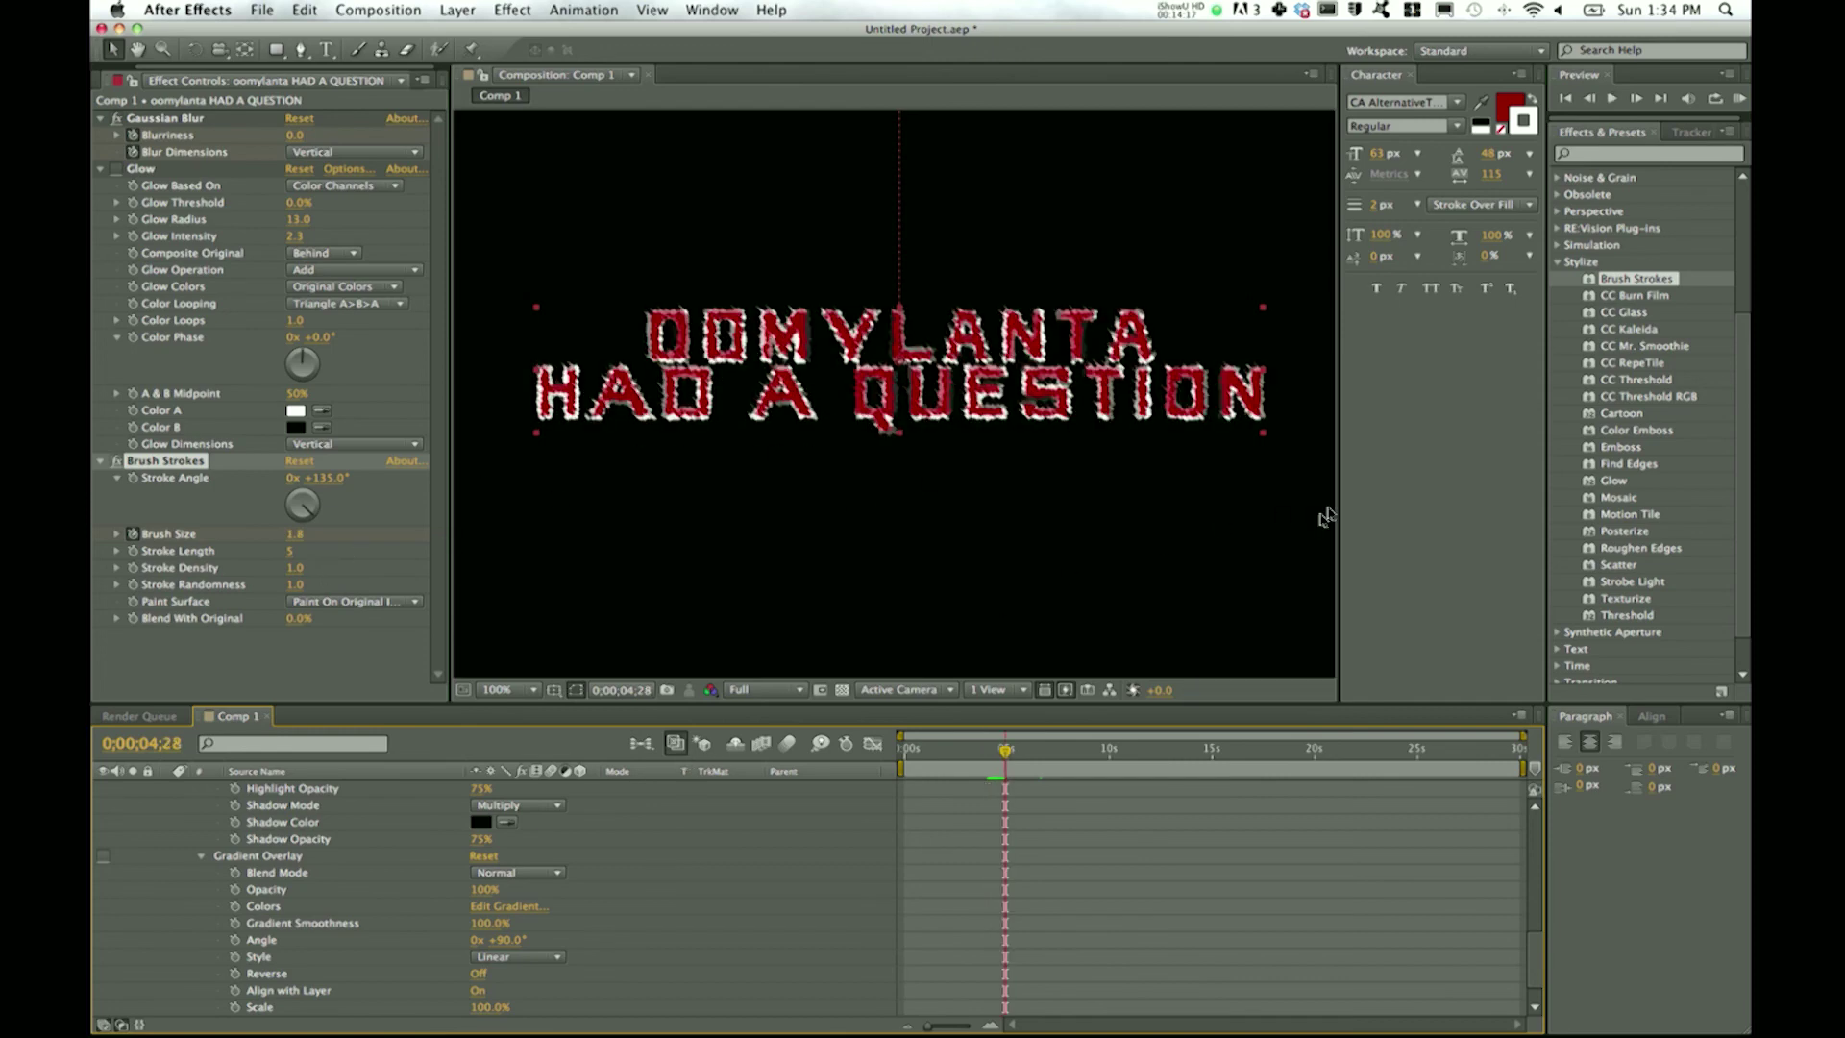